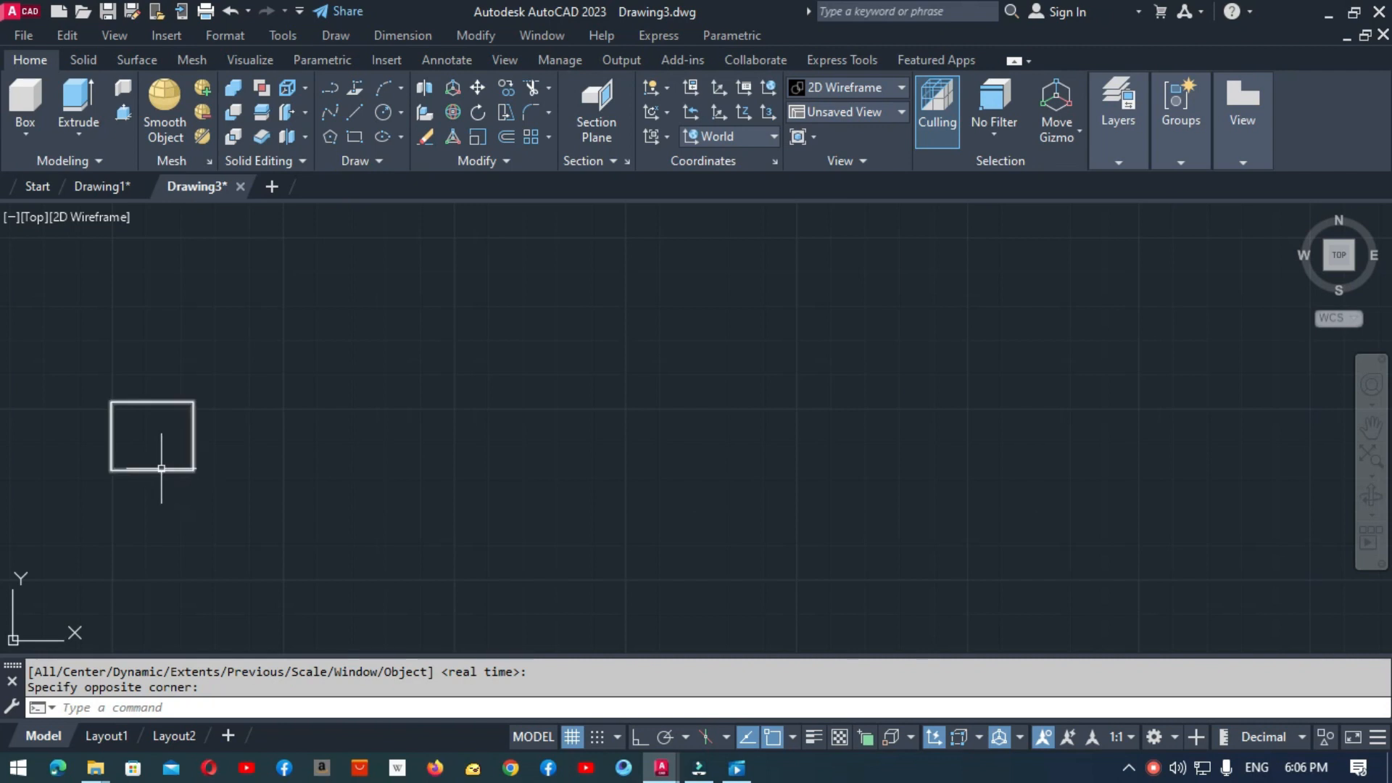
key(Return)
drag(162, 445, 268, 451)
scroll(269, 451, up, 4)
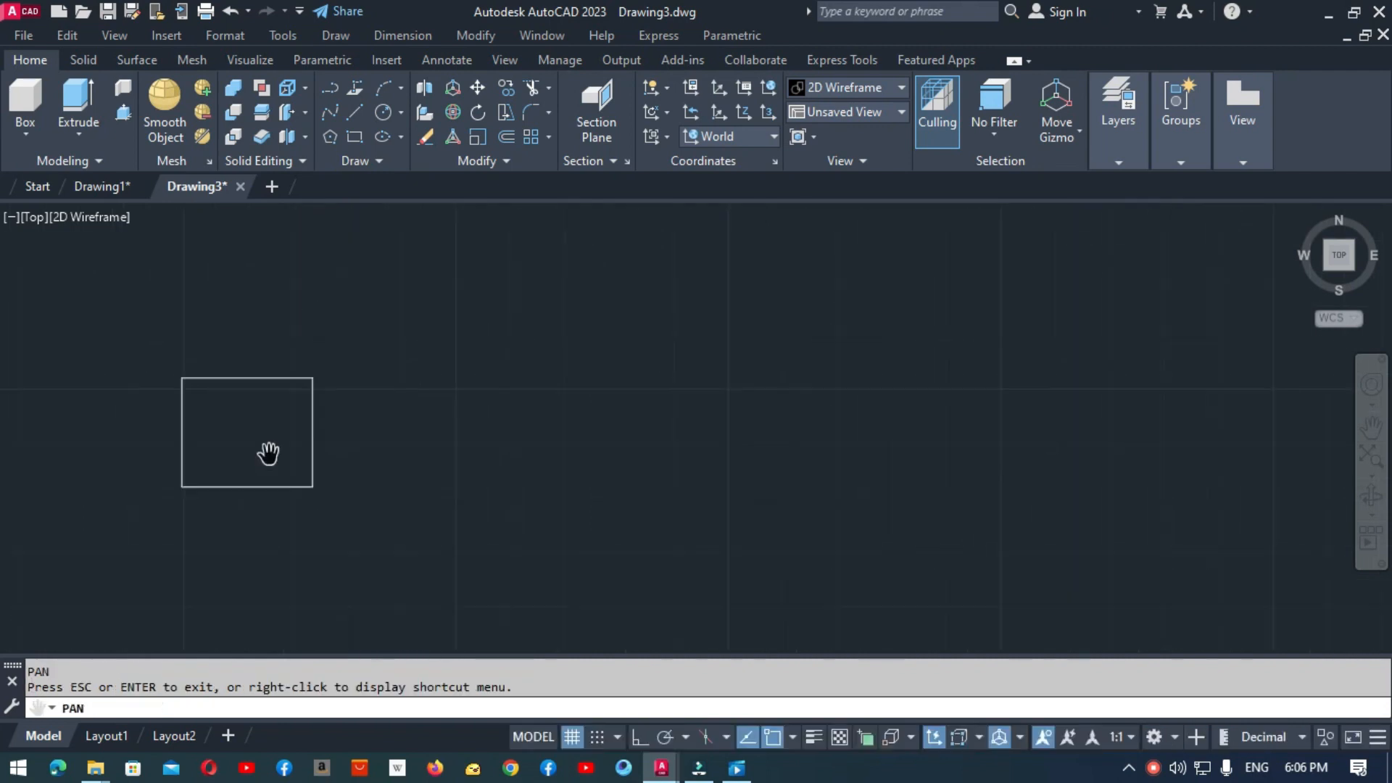
scroll(384, 405, up, 2)
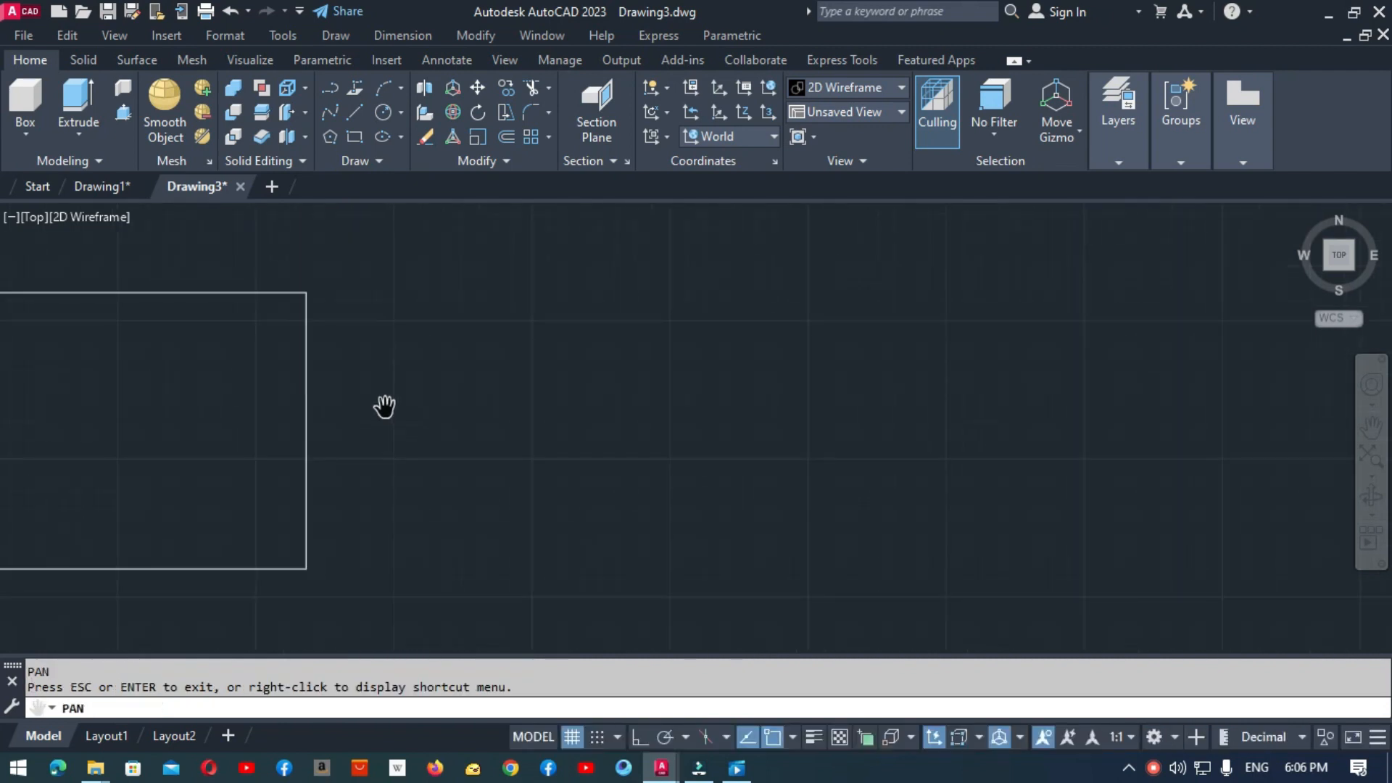
scroll(230, 407, down, 2)
key(Escape)
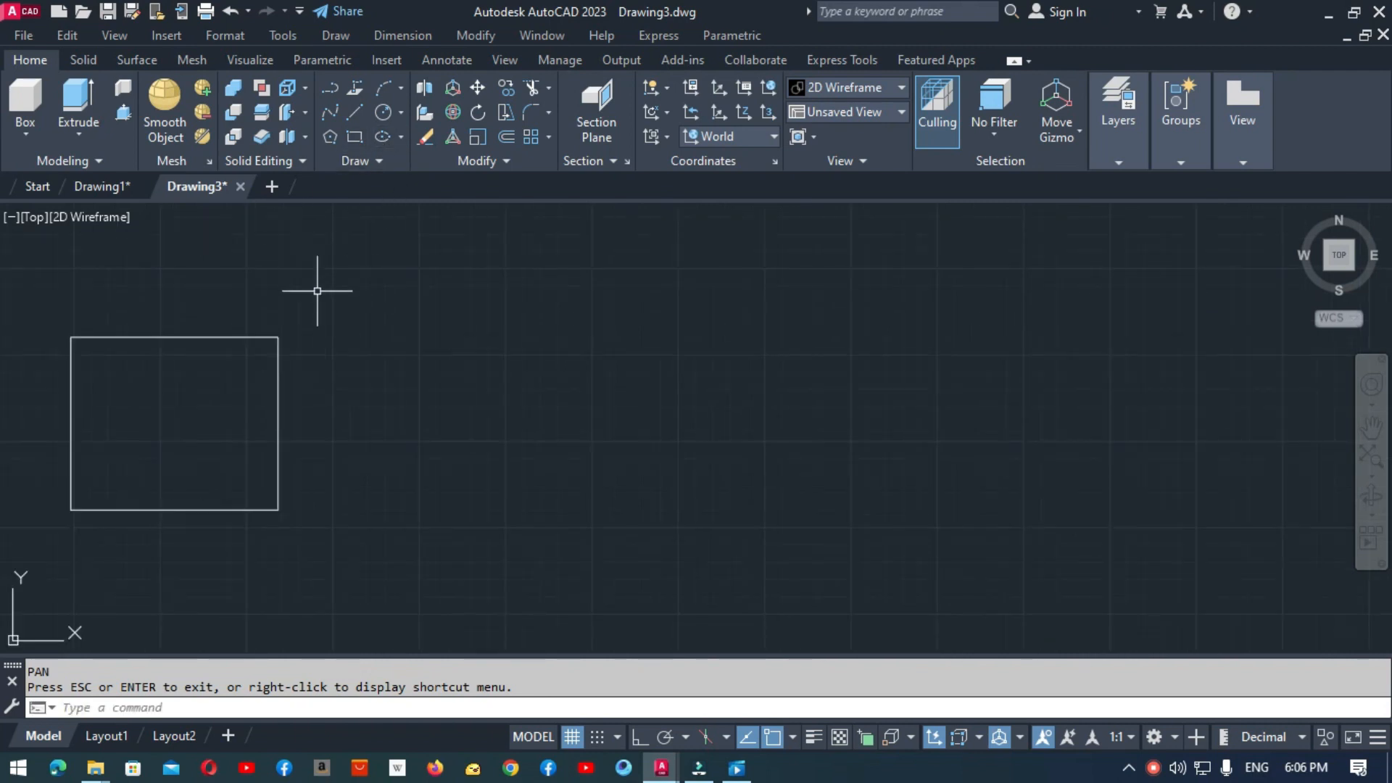
Step: Zoom to the whole drawing area and to the drawing extents so the rectangle fills the view
text(z)
key(Return)
text(a)
key(Return)
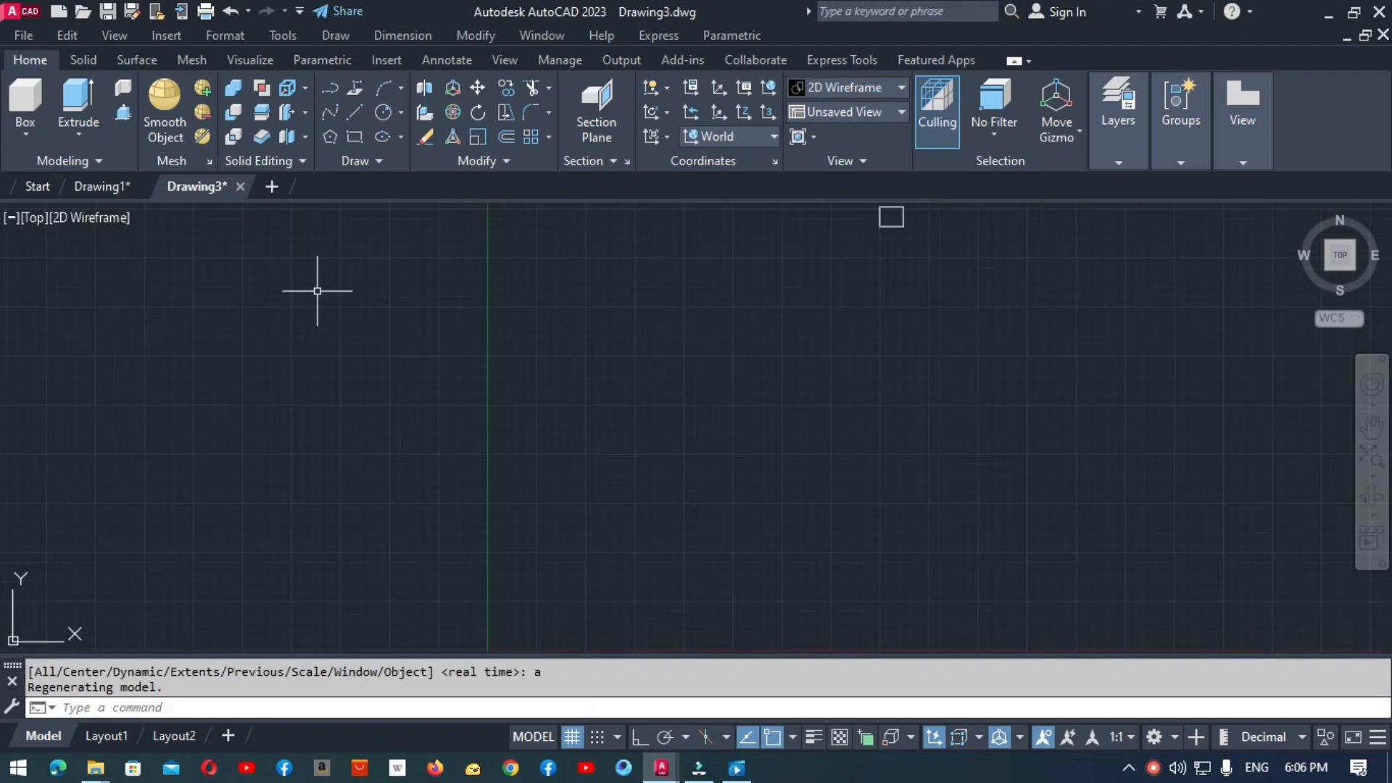
text(z)
key(Return)
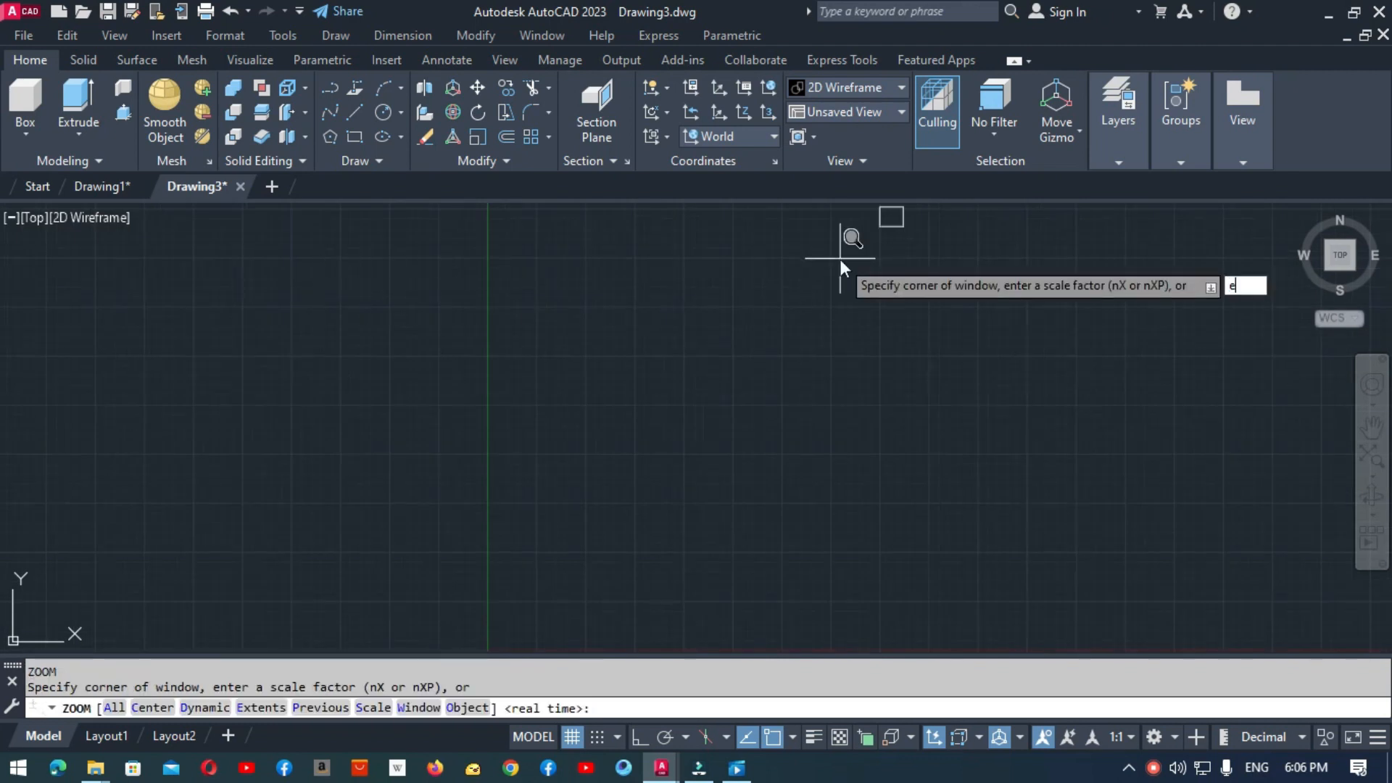
text(e)
key(Return)
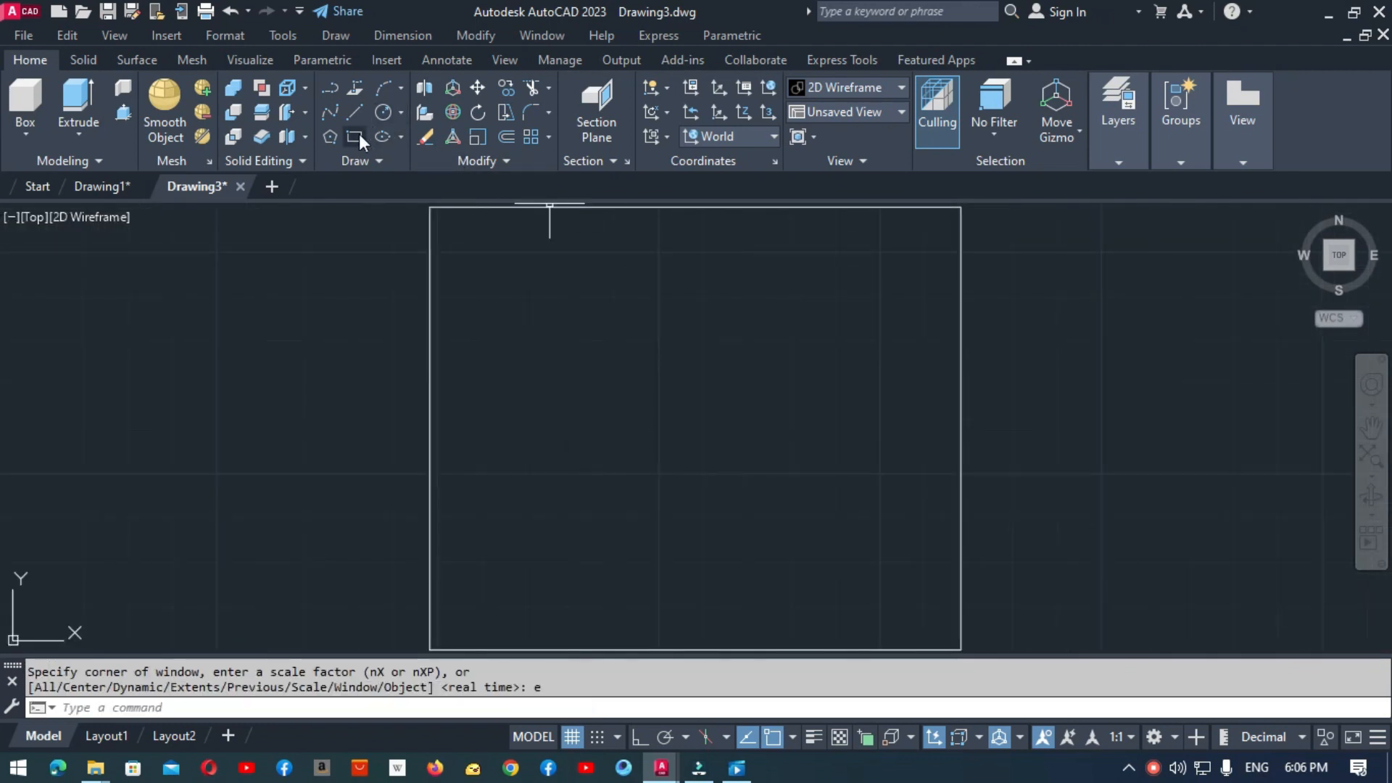
Step: Offset the outer rectangle inward by 5 units
click(507, 137)
text(5)
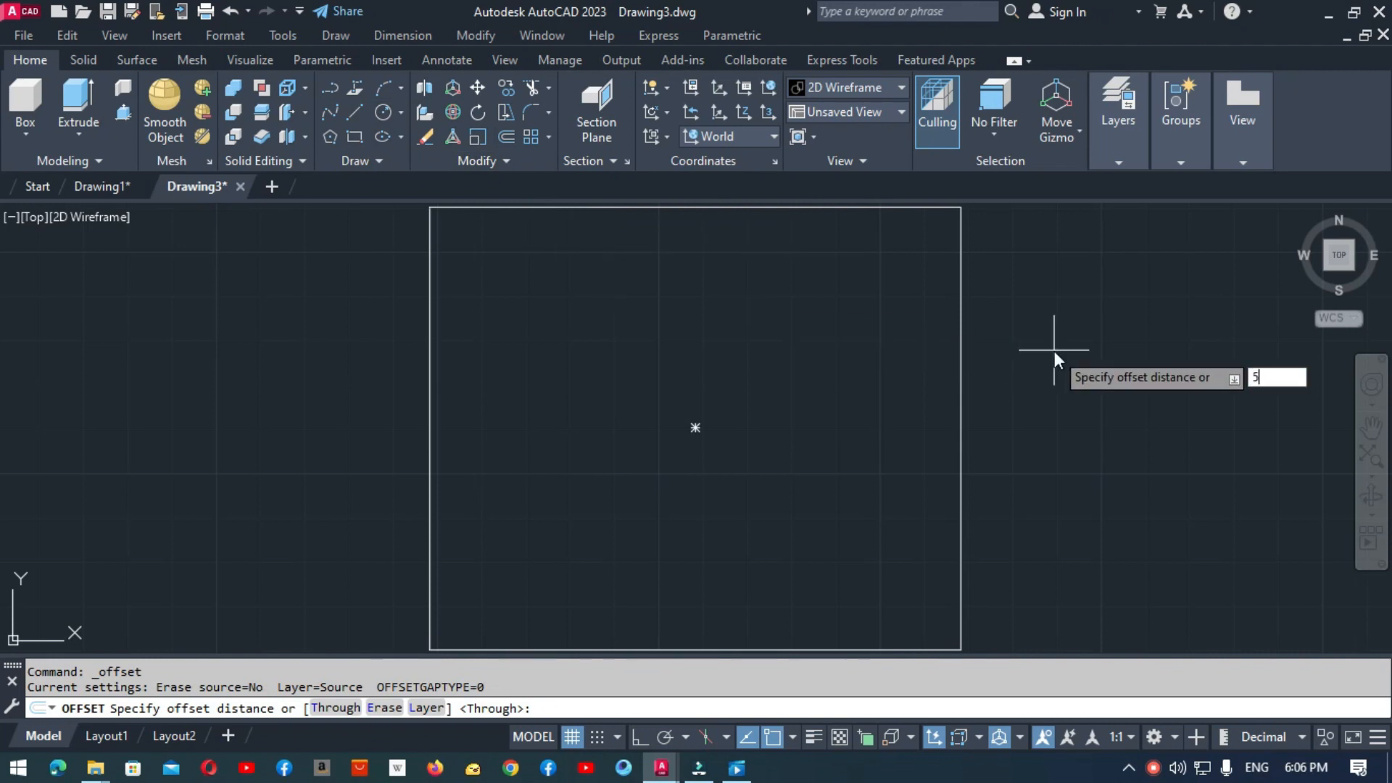
key(Return)
click(961, 363)
click(834, 371)
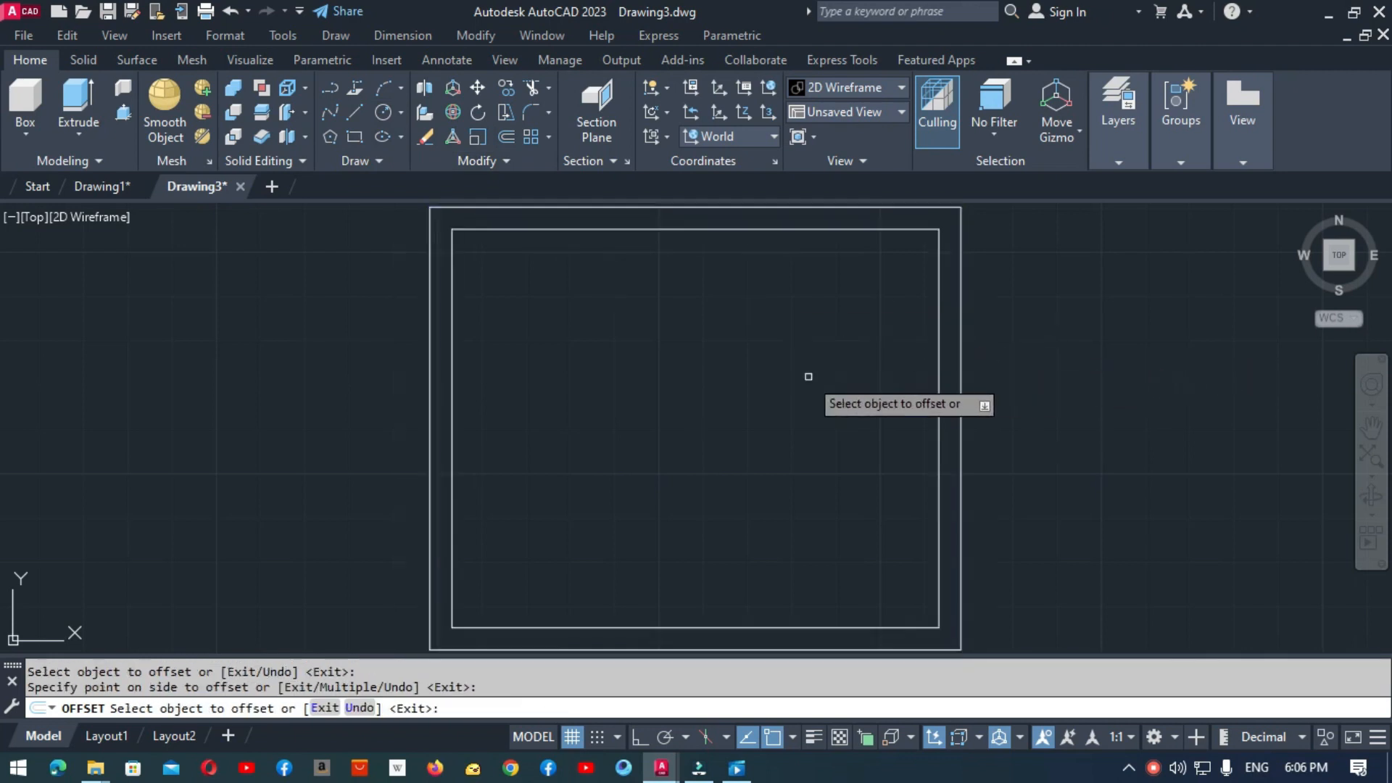
key(Return)
Step: Offset the inner rectangle inward by 4 units to form a third nested rectangle
key(Return)
text(4)
key(Return)
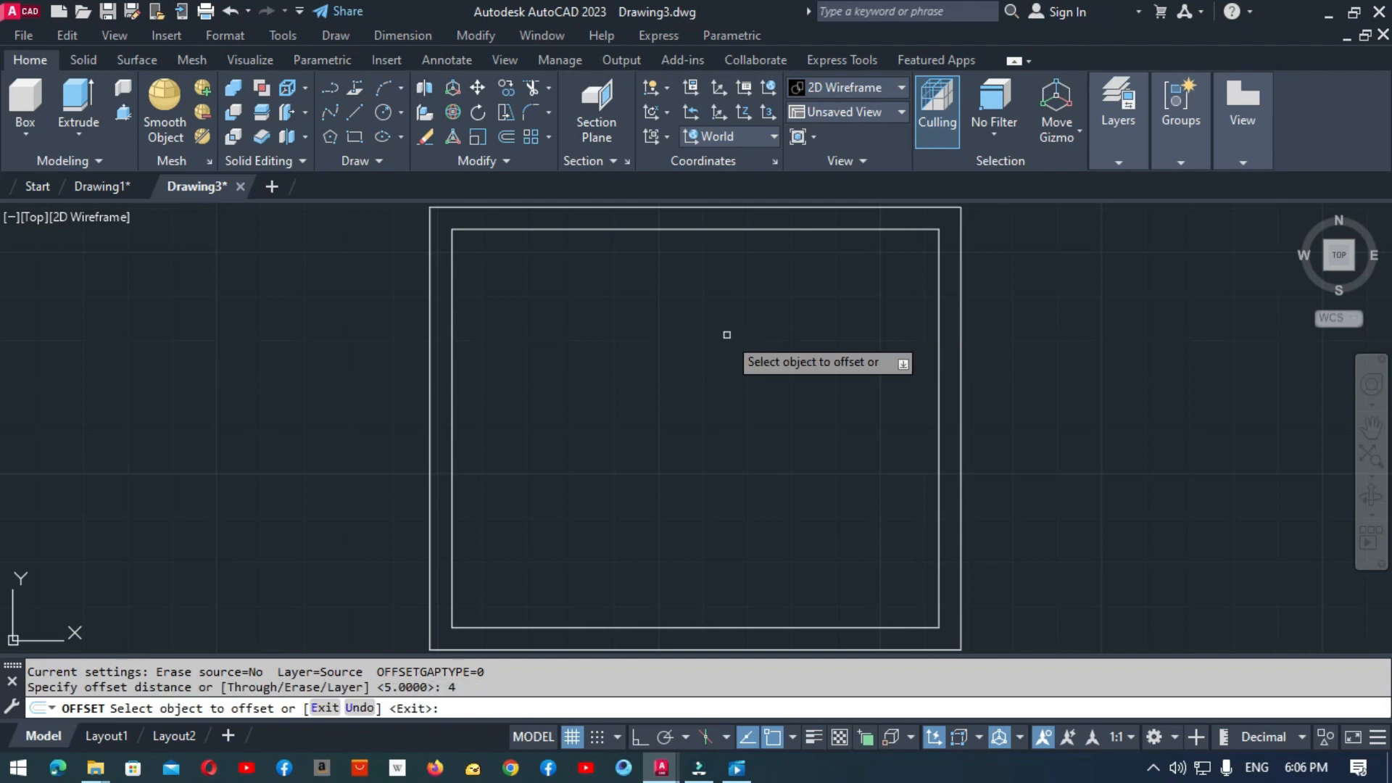
click(938, 365)
click(672, 399)
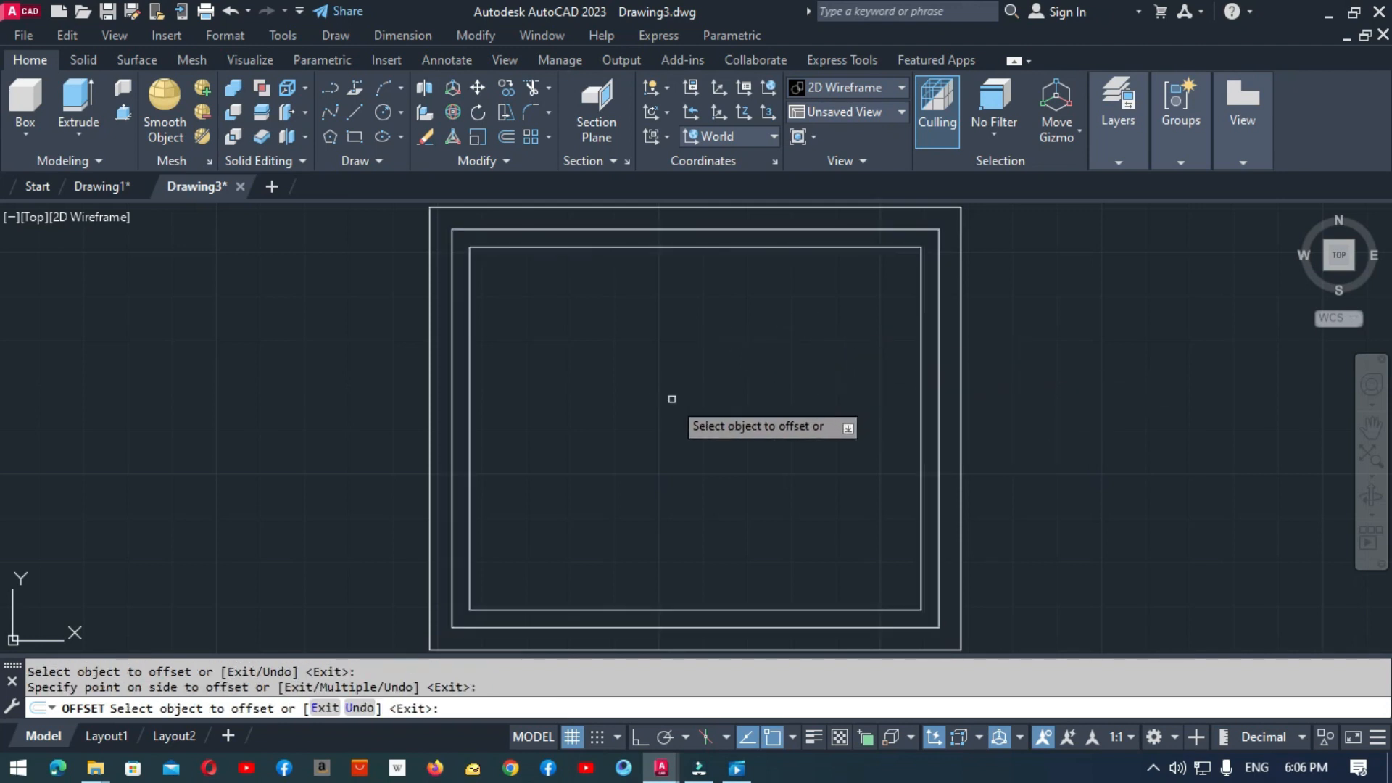
key(Escape)
Step: Draw a vertical line from the midpoint of the middle rectangle's top edge to the midpoint of its bottom edge
text(l)
key(Return)
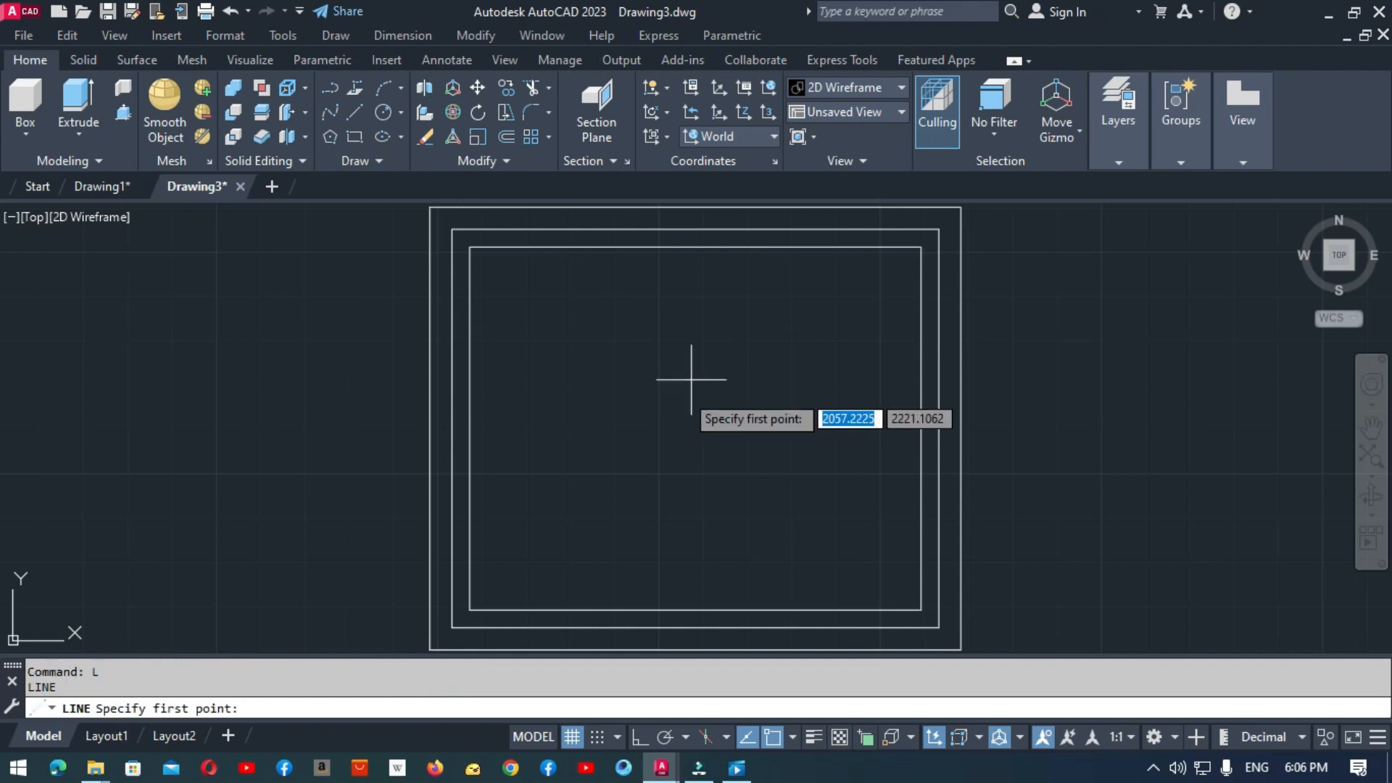
click(696, 229)
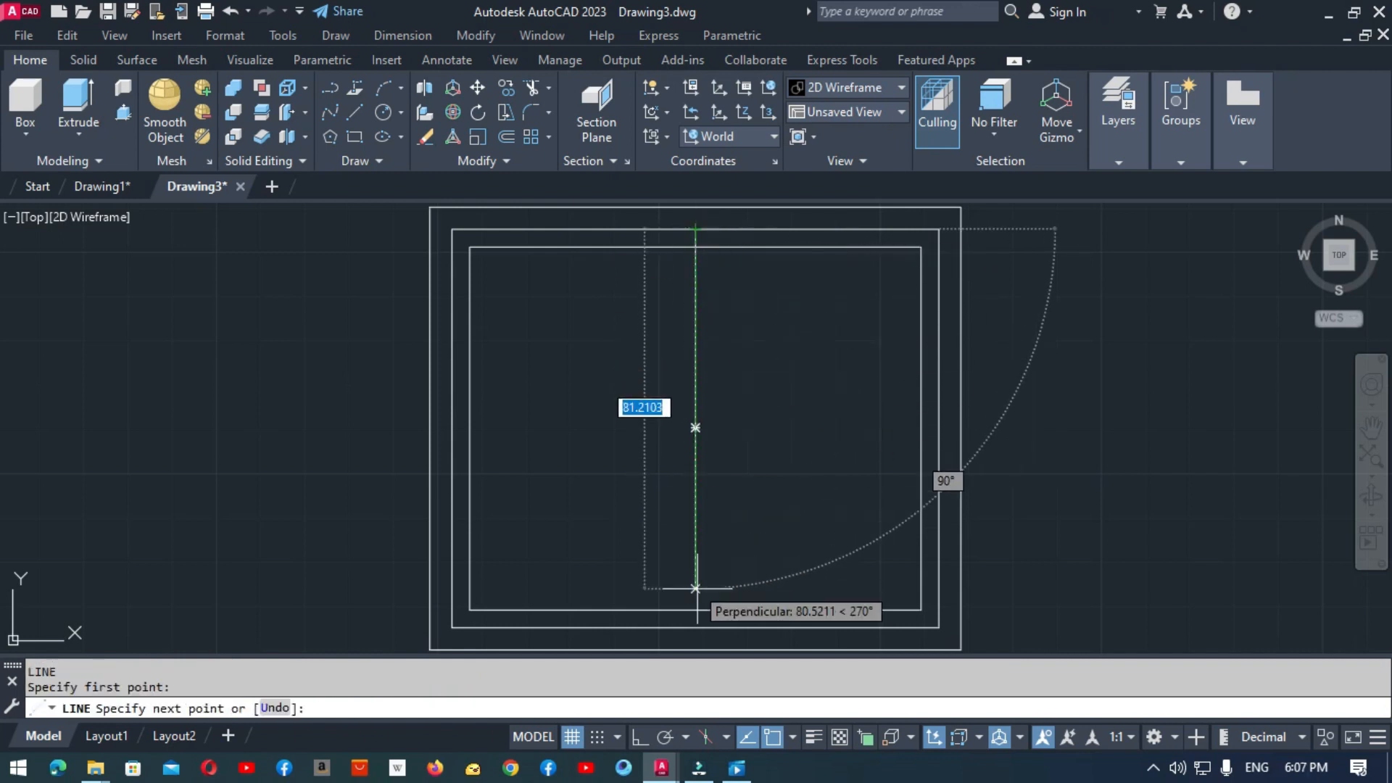
click(696, 628)
key(Return)
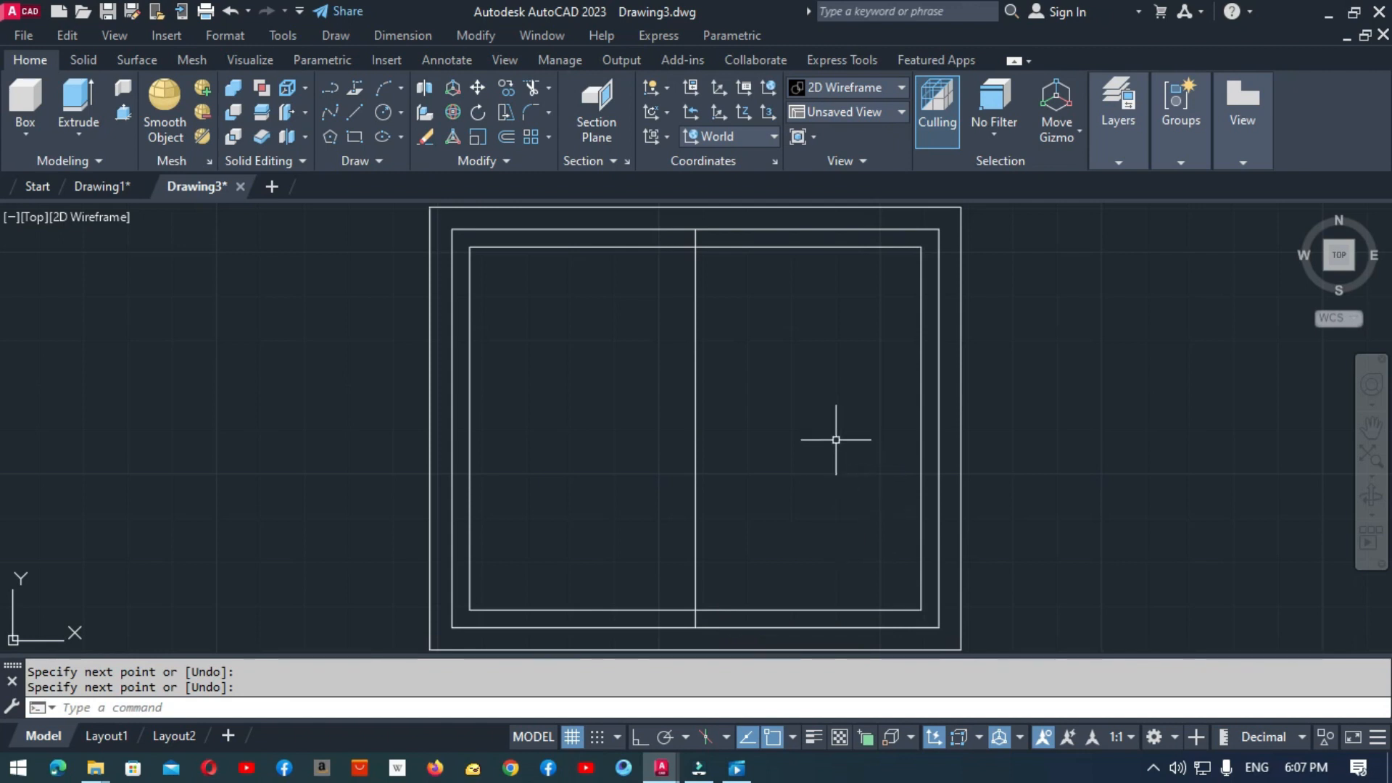
Step: Offset the vertical centre line 4 units to the right
click(506, 137)
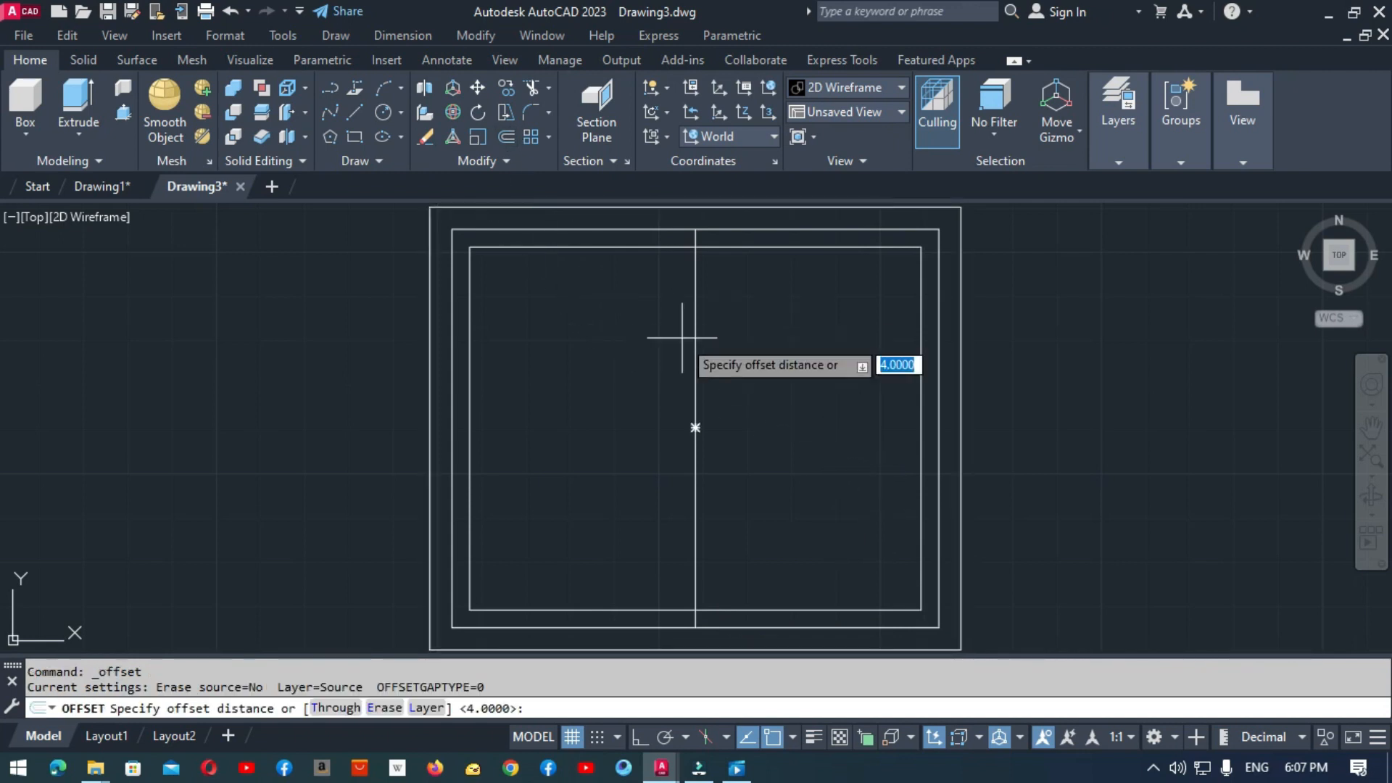
text(4)
key(Return)
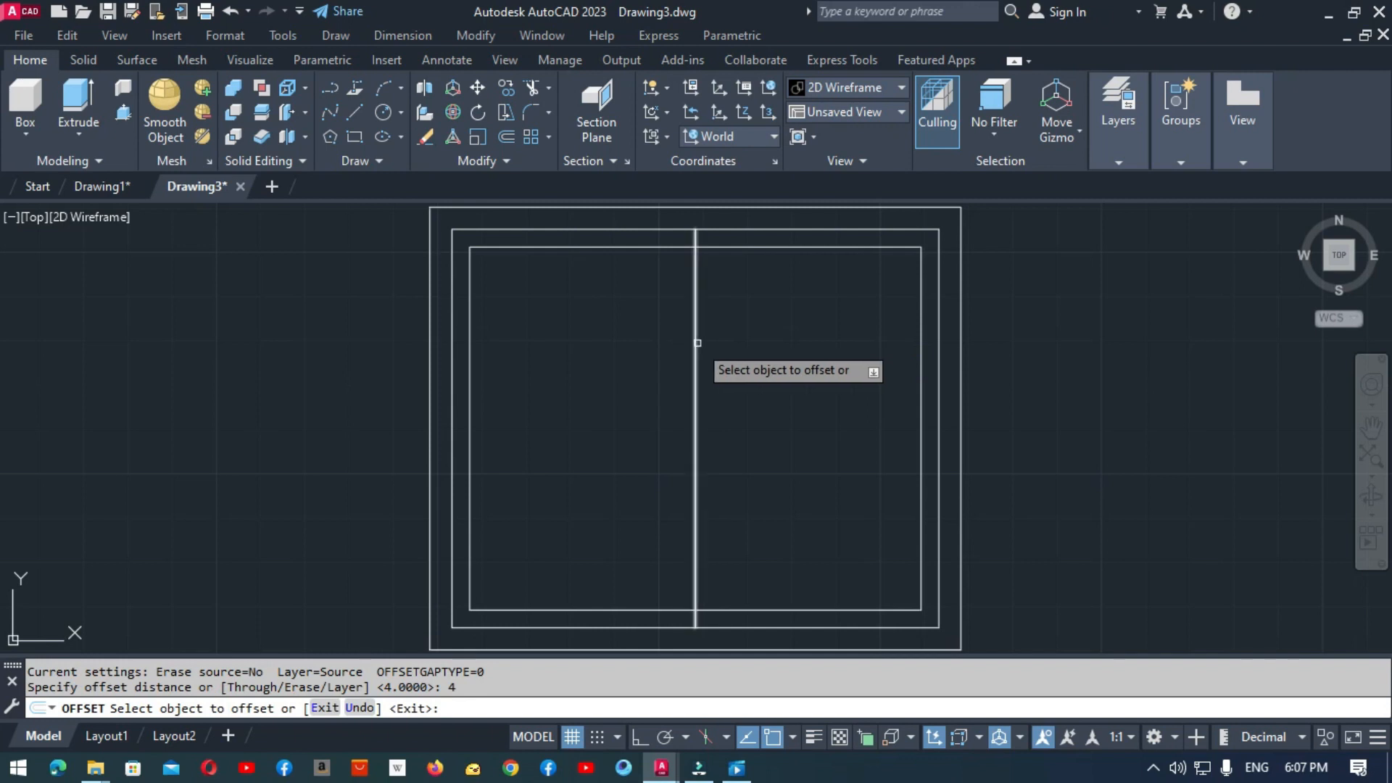
click(698, 344)
click(799, 351)
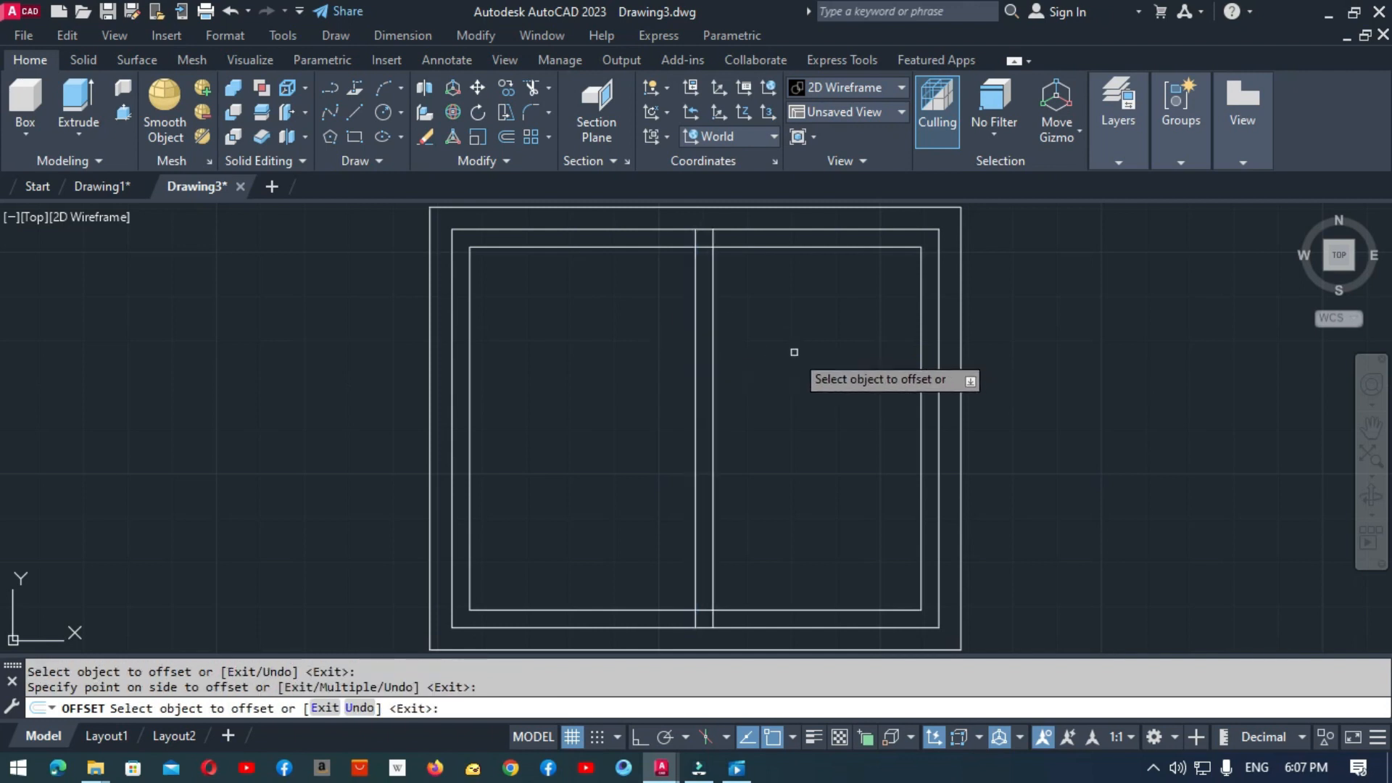
key(Escape)
Step: Trim the innermost rectangle between the two vertical lines, and the ends of the offset line beyond that rectangle
click(529, 90)
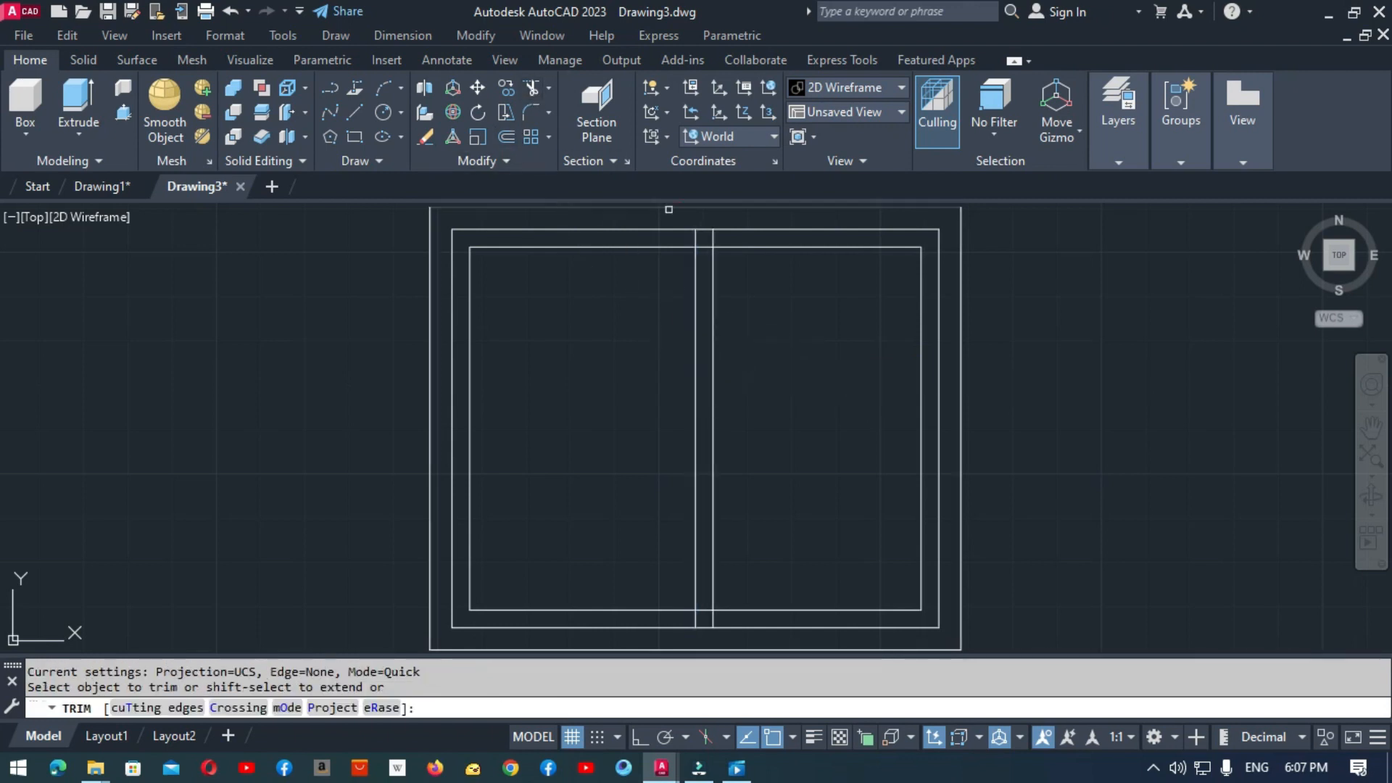
click(710, 239)
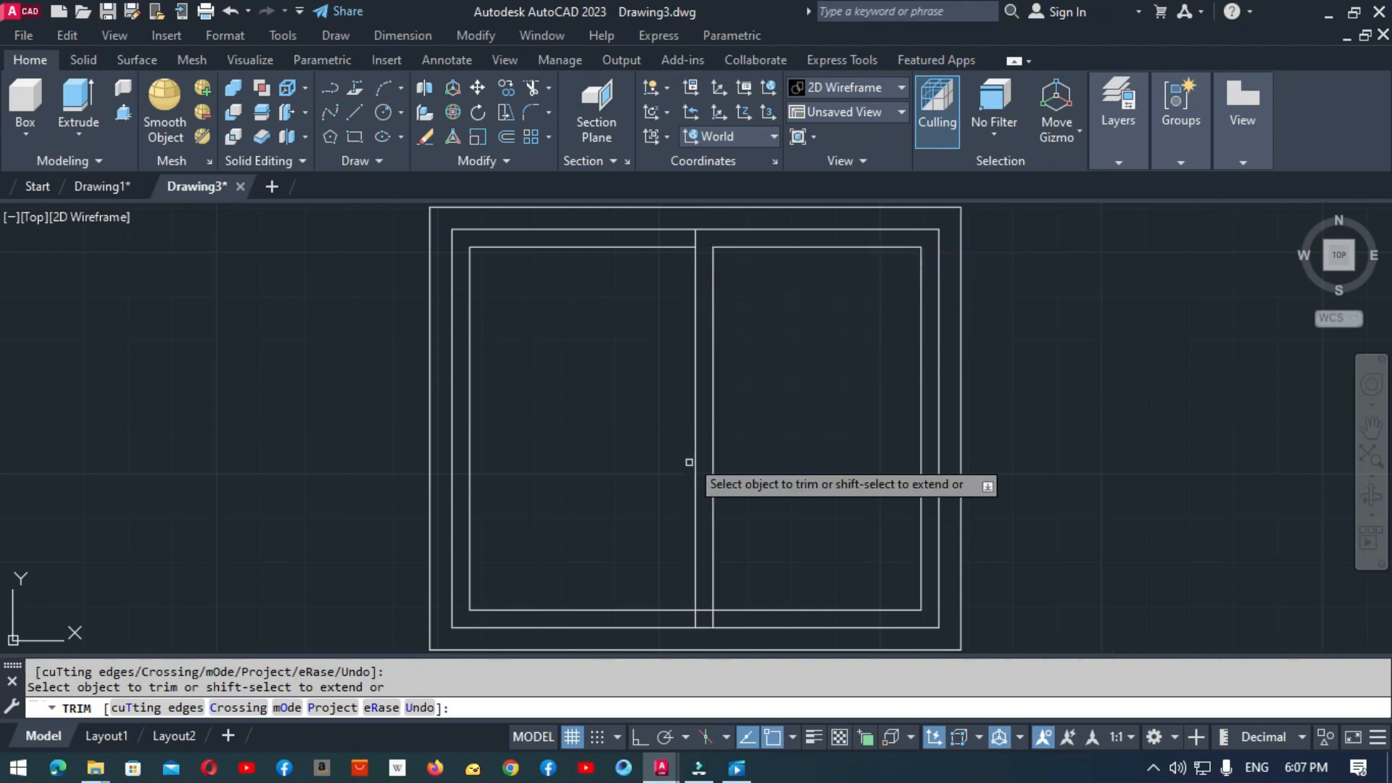
click(713, 621)
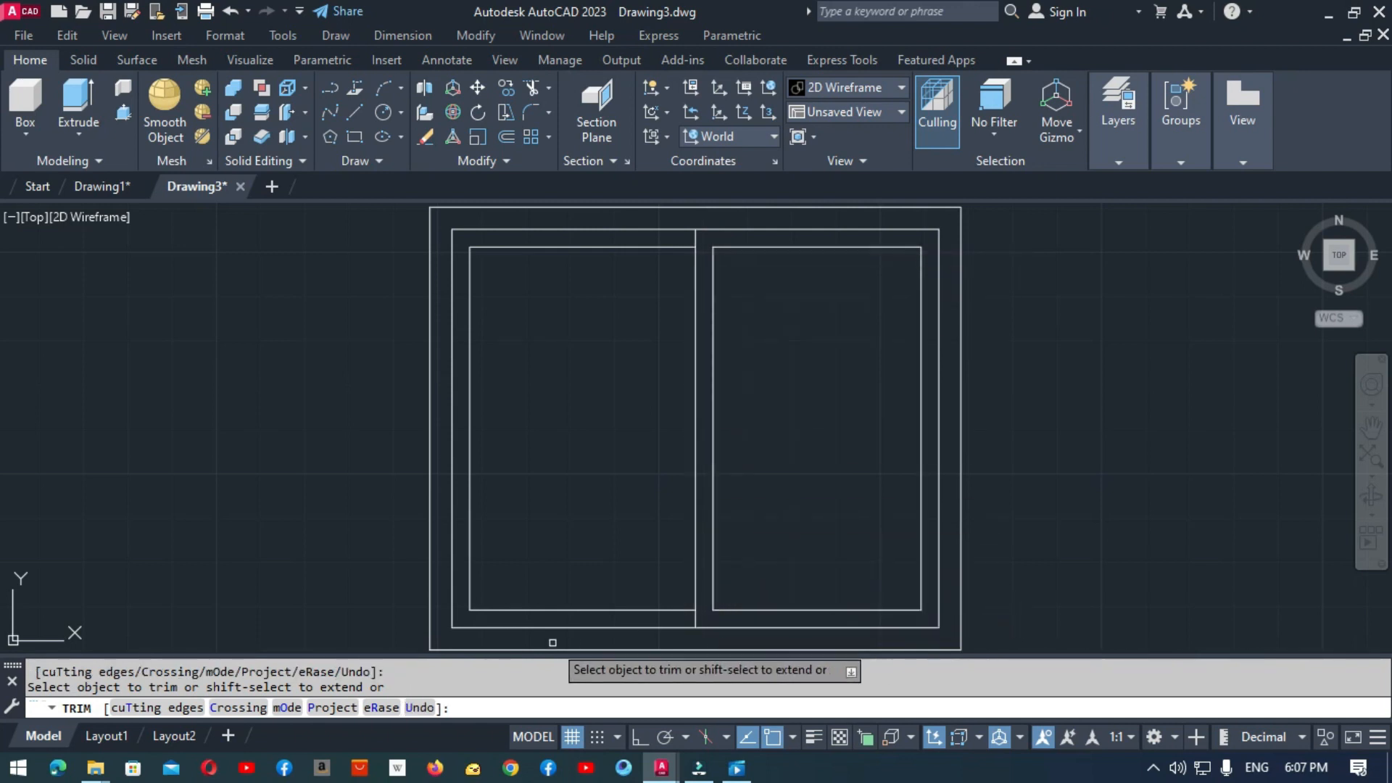
key(Escape)
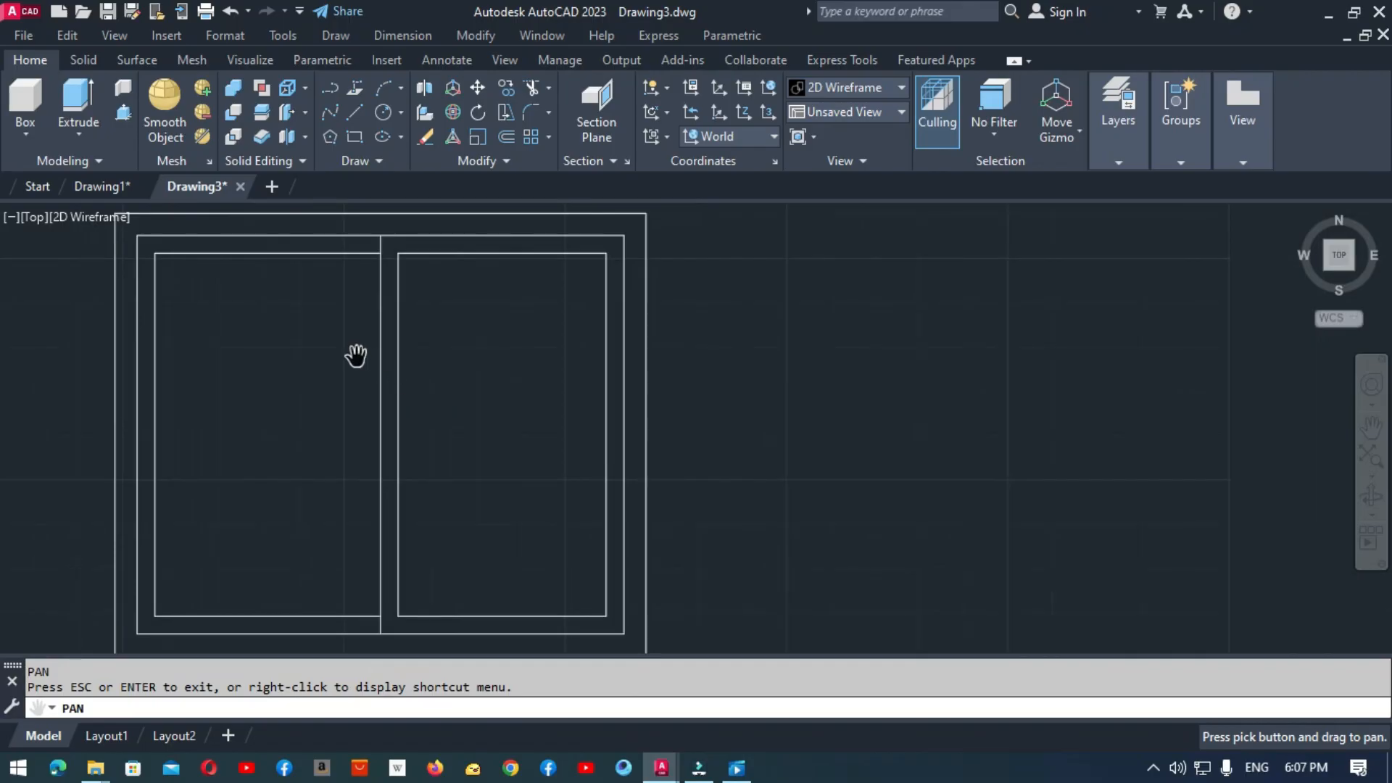
key(Escape)
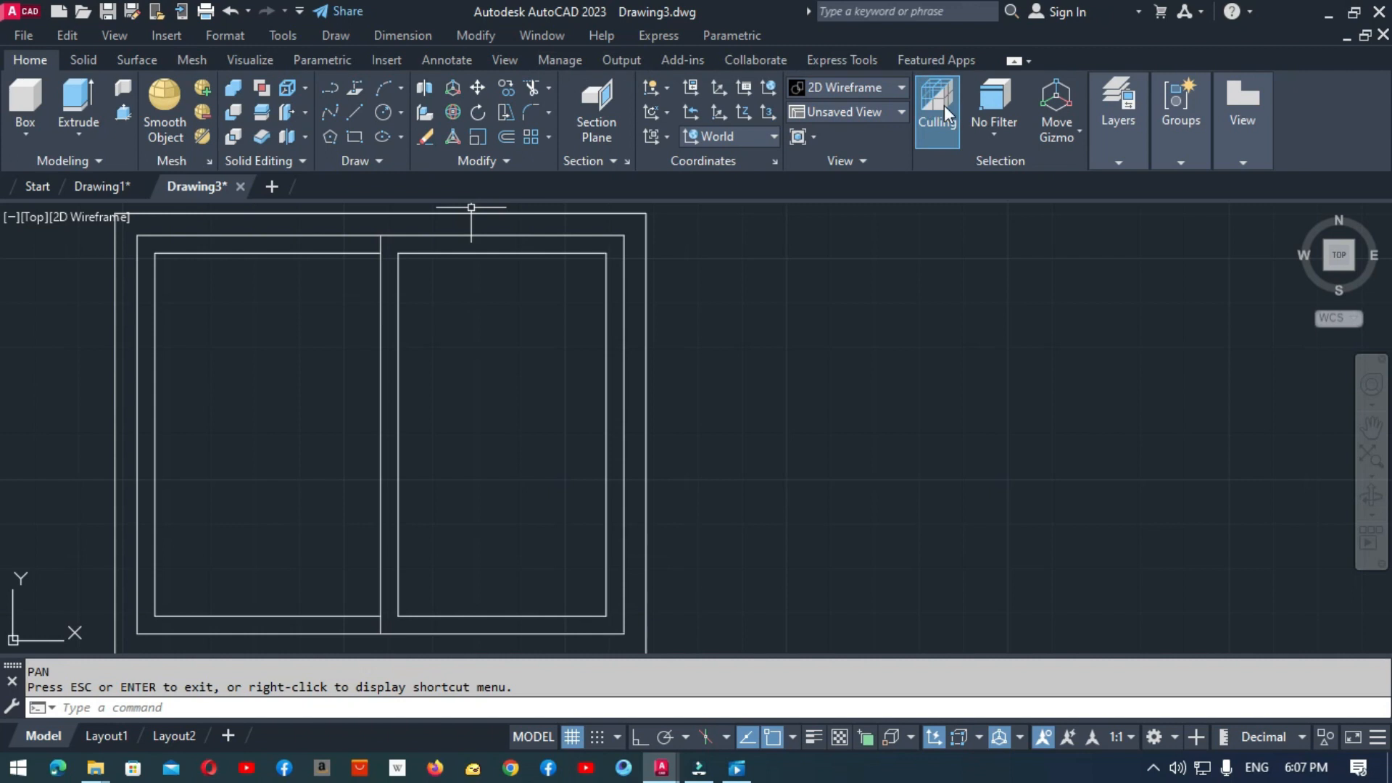
Step: Create two new layers, Layer1 and Layer2, in the layer properties
click(1126, 120)
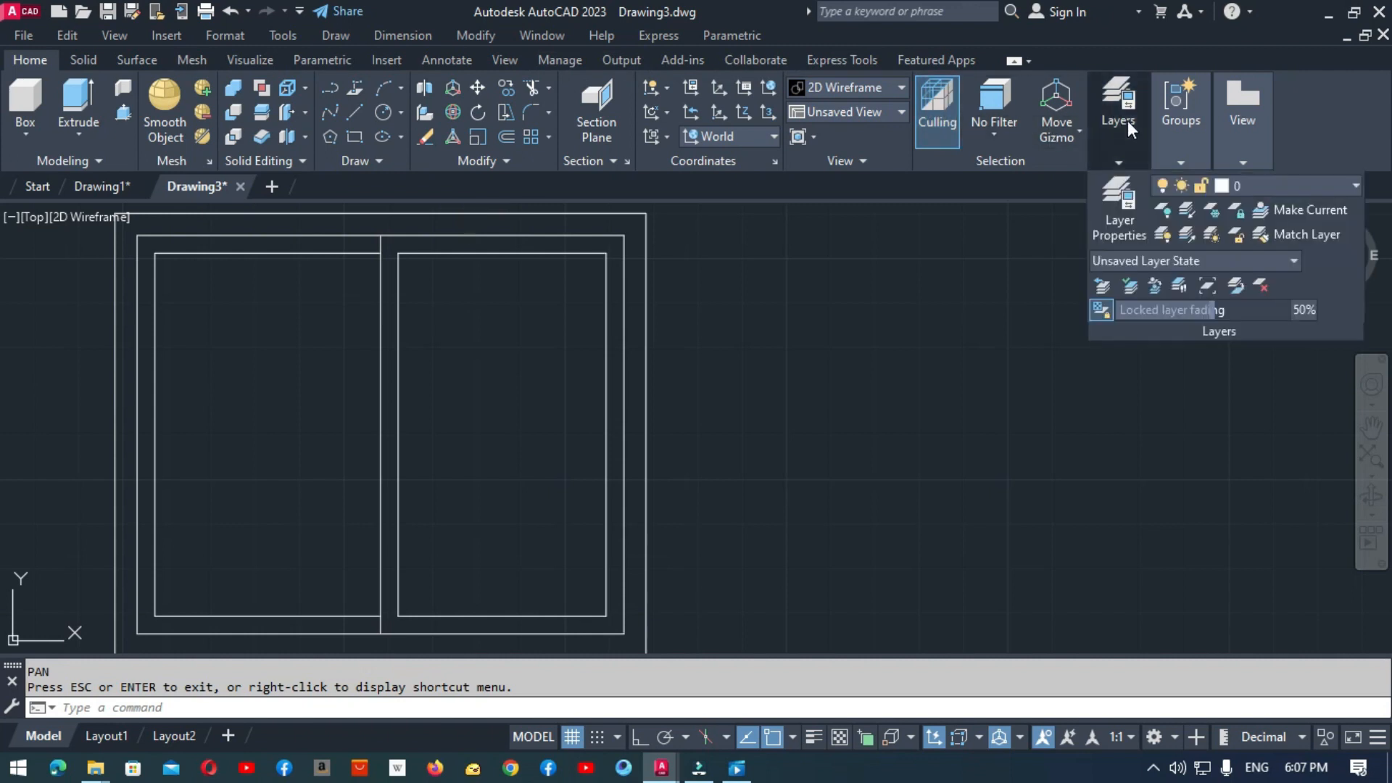
click(1119, 219)
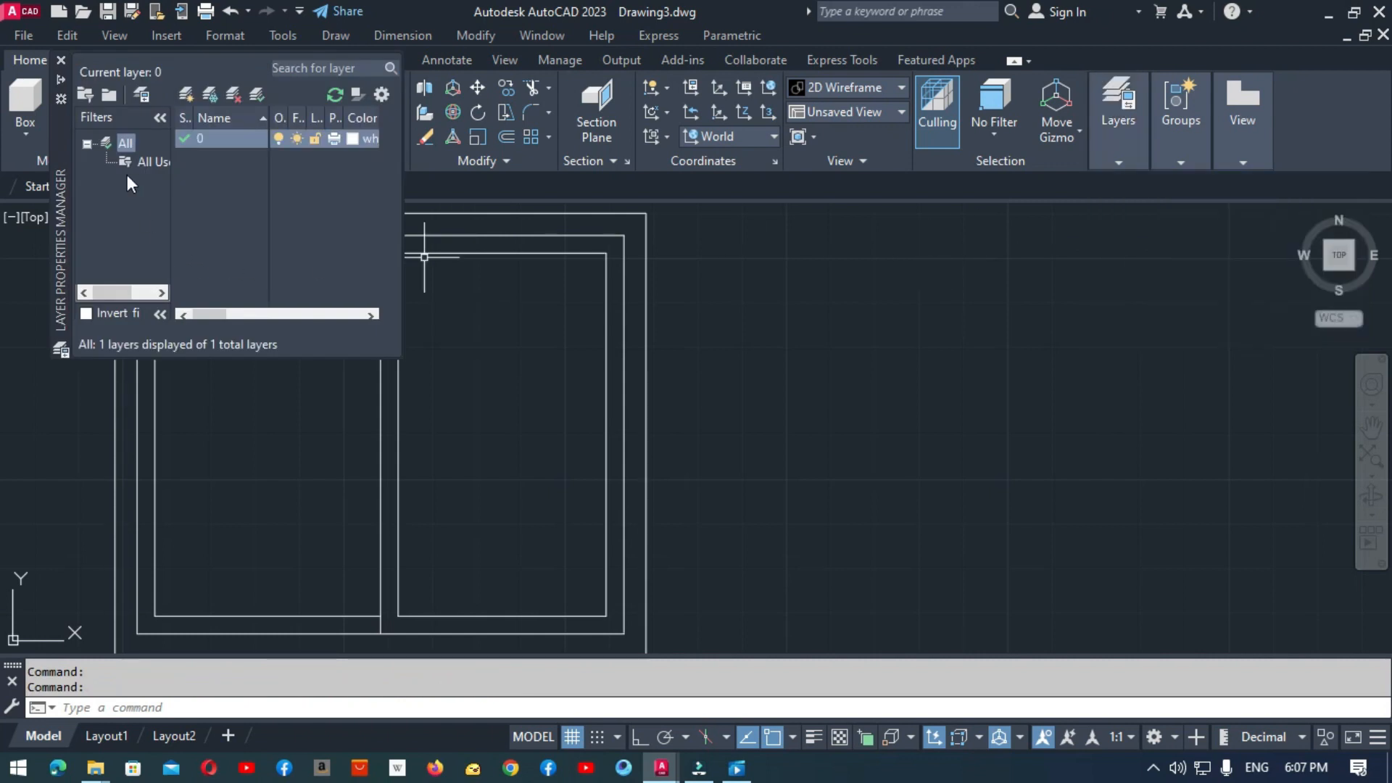
click(184, 90)
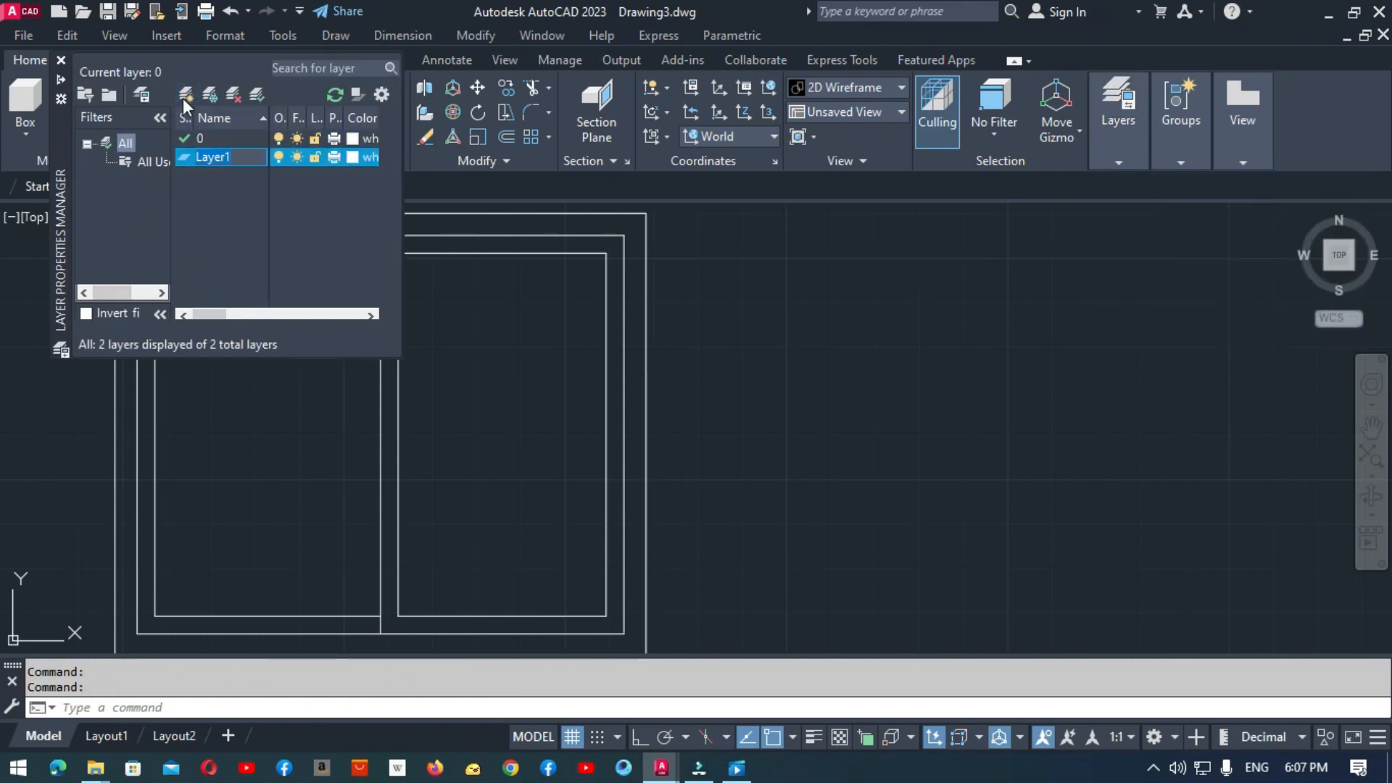
click(184, 95)
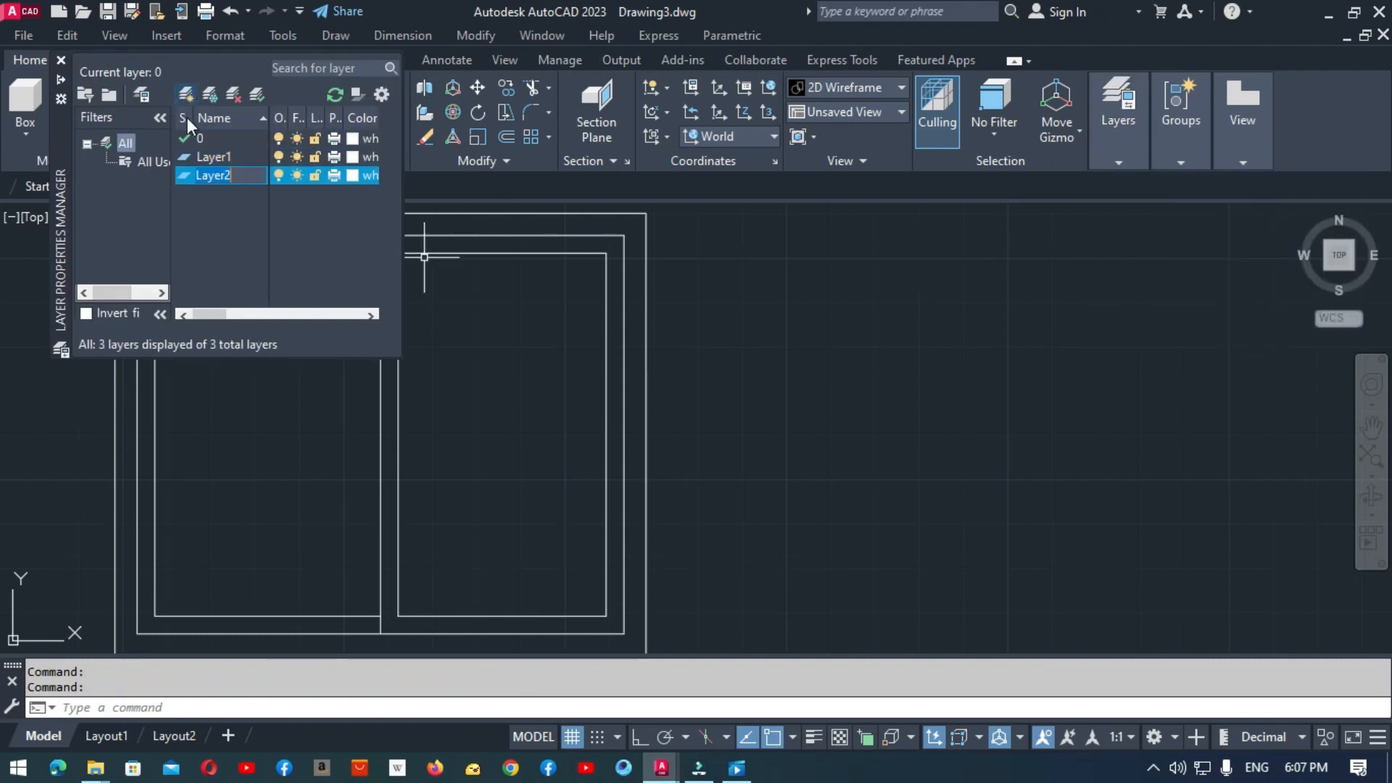
Step: Set the colour of Layer1 to yellow
click(193, 157)
click(351, 159)
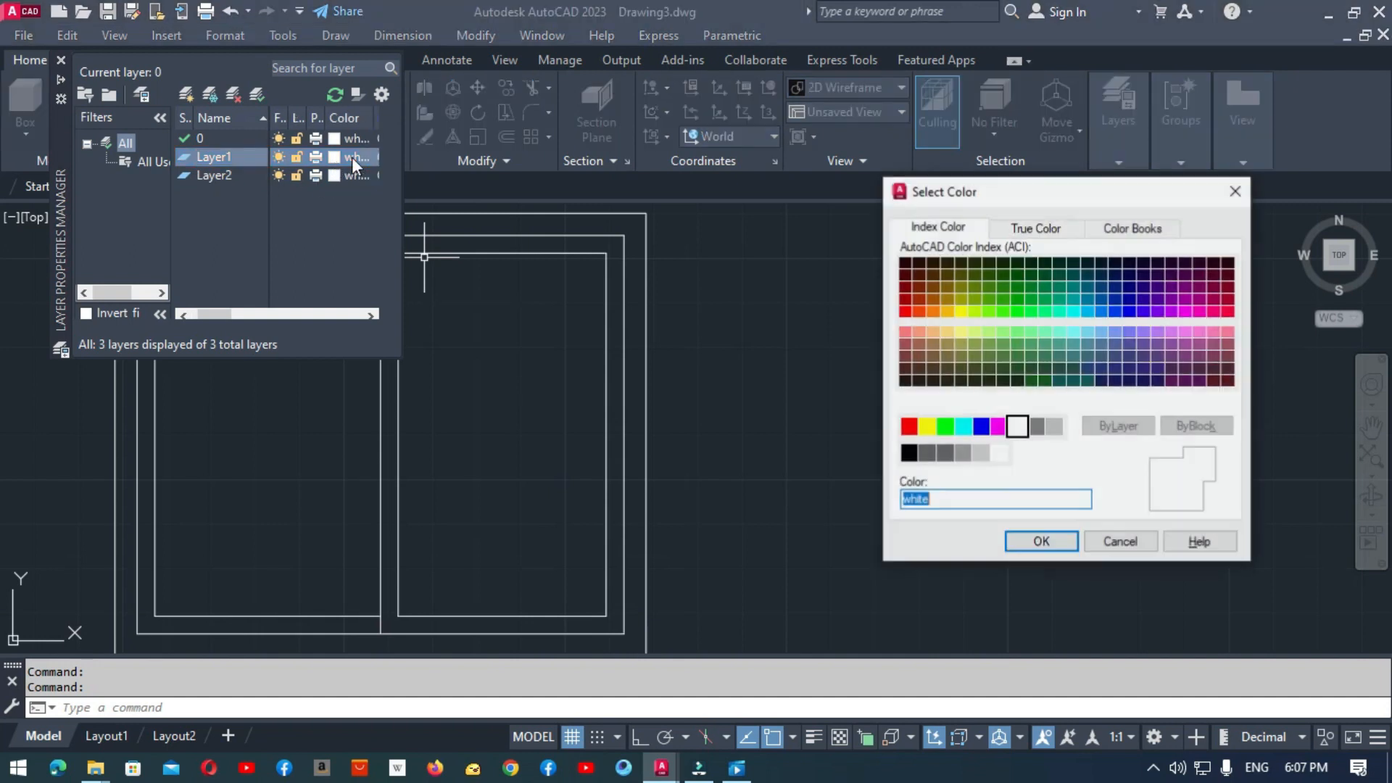
click(959, 312)
click(1041, 541)
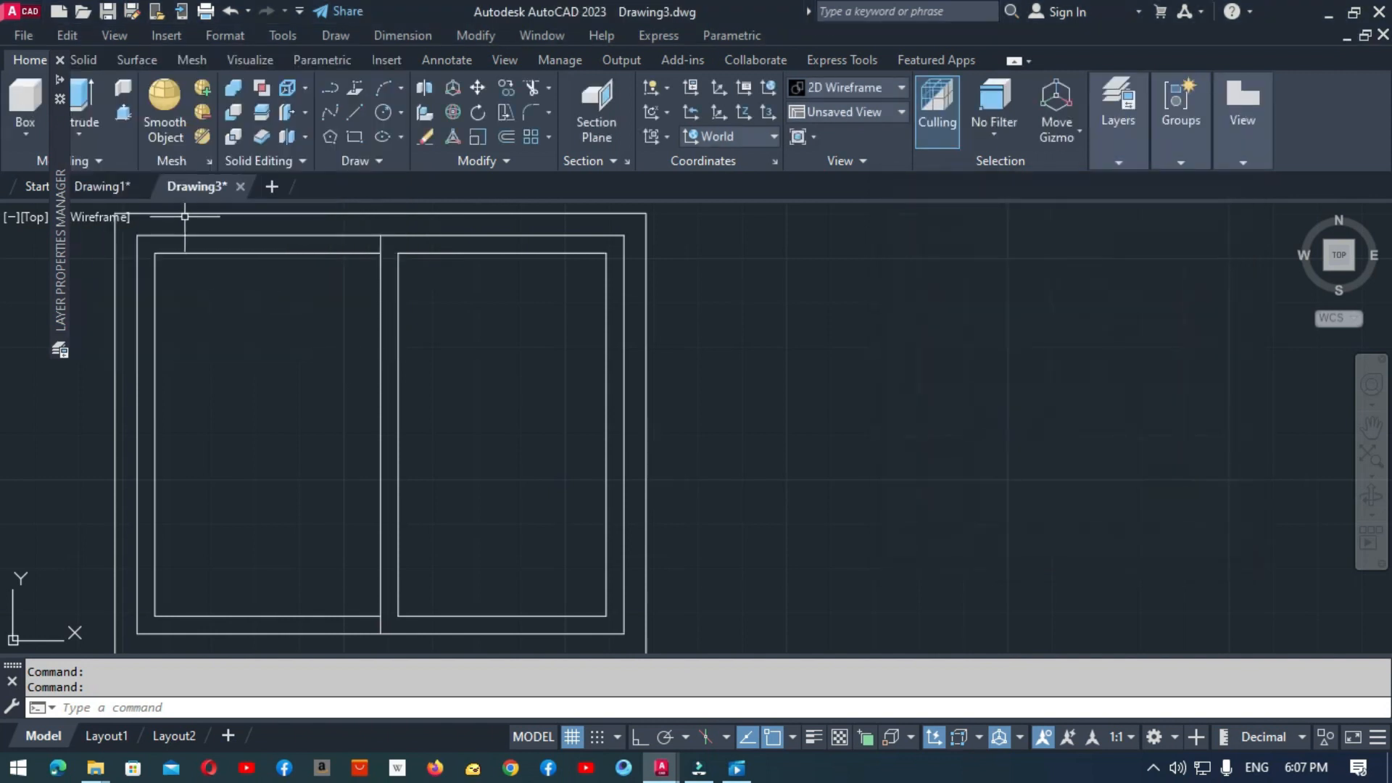
Step: Make Layer1 the current layer
click(1122, 164)
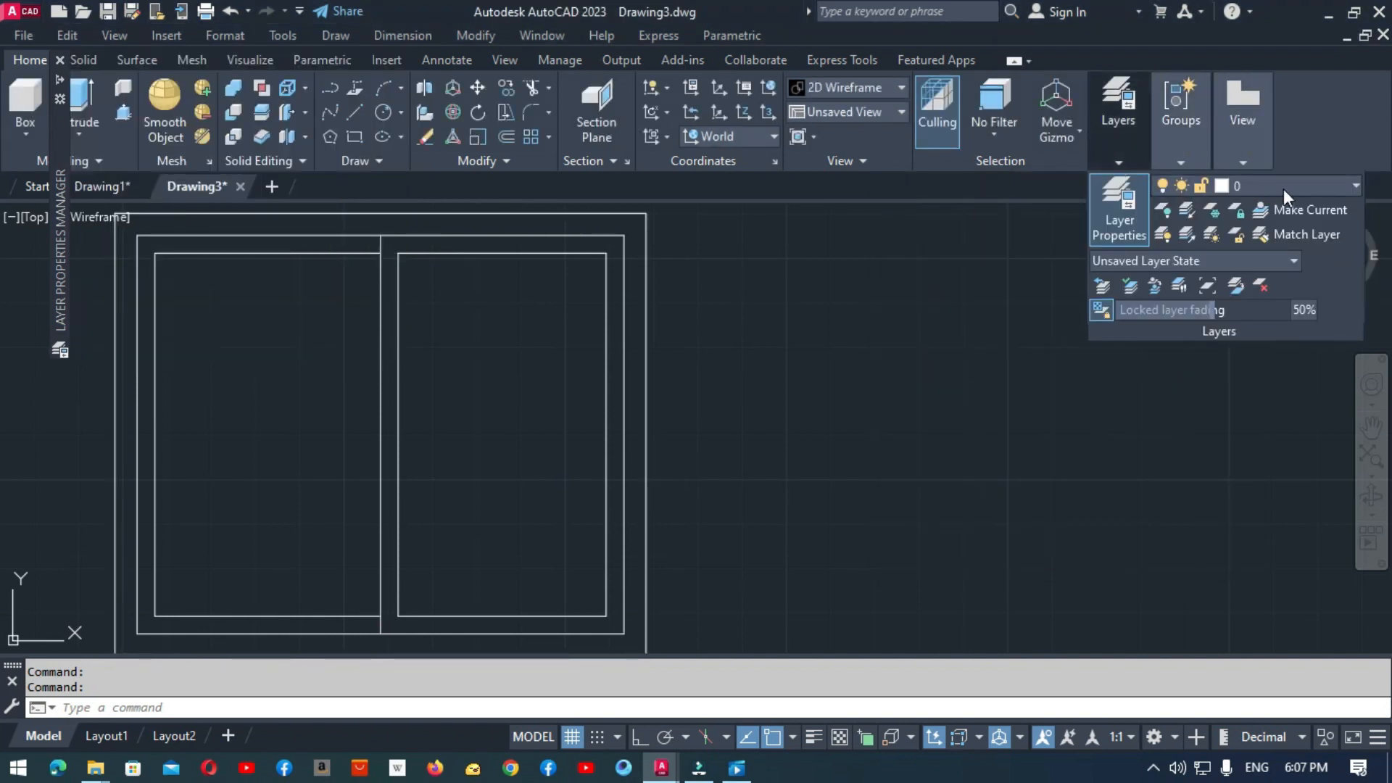
click(1356, 186)
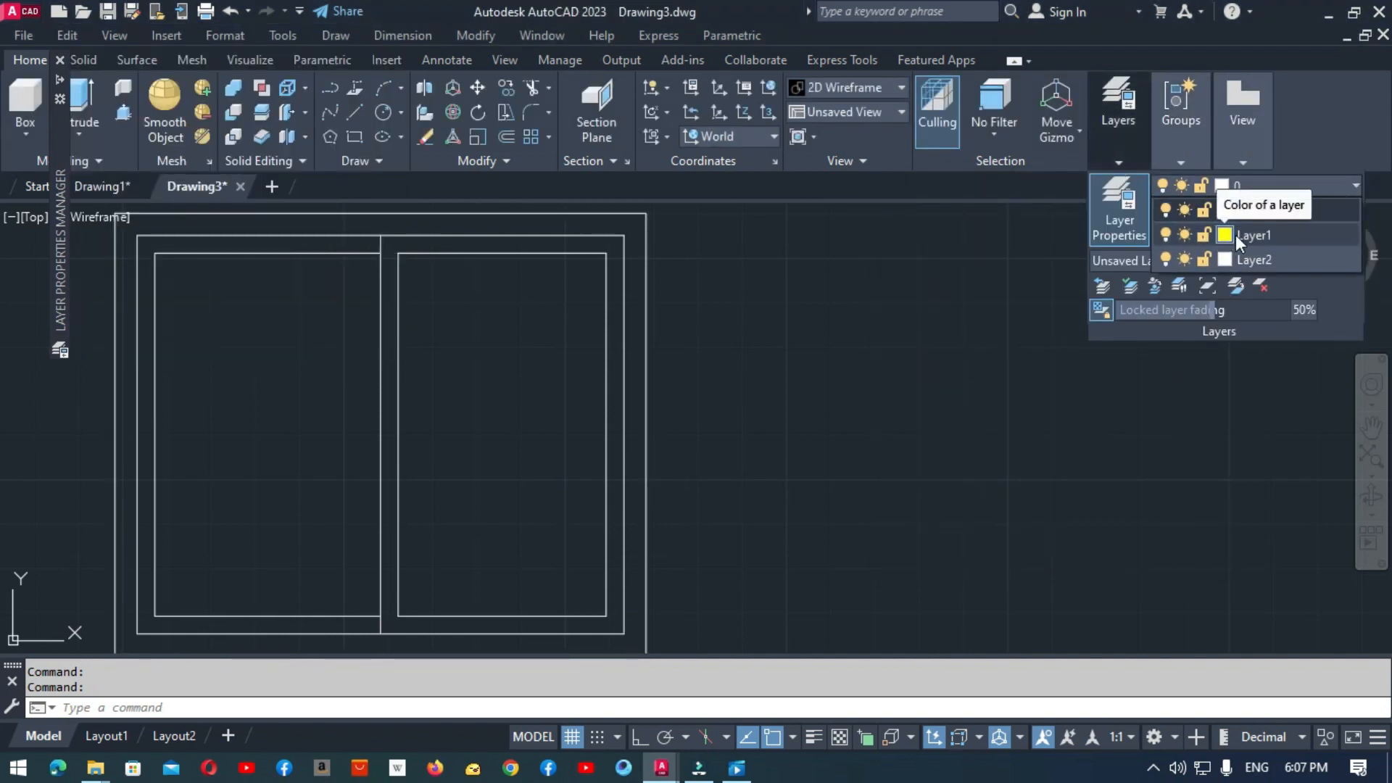
click(1294, 238)
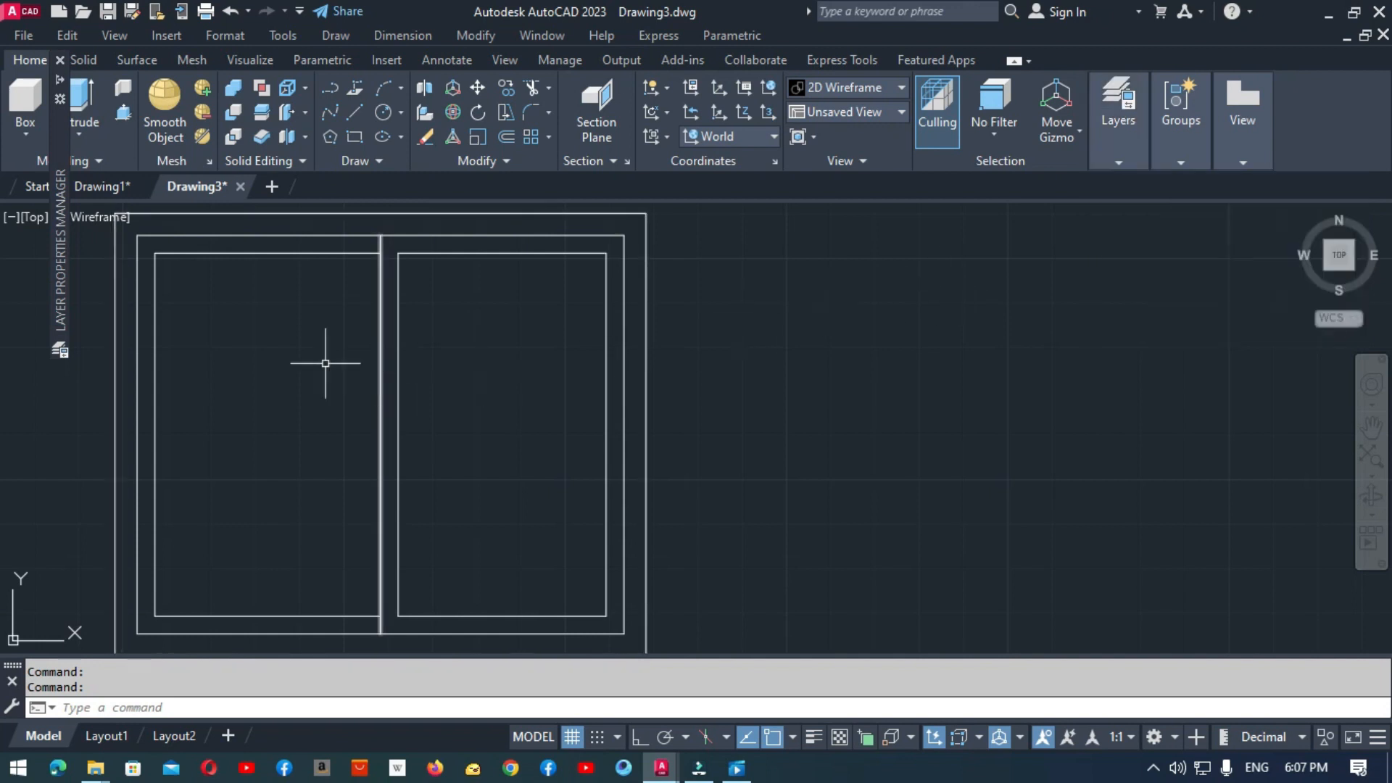
Step: Draw a rectangle from the middle rectangle's top-right corner to the bottom end of the vertical centre line
click(354, 137)
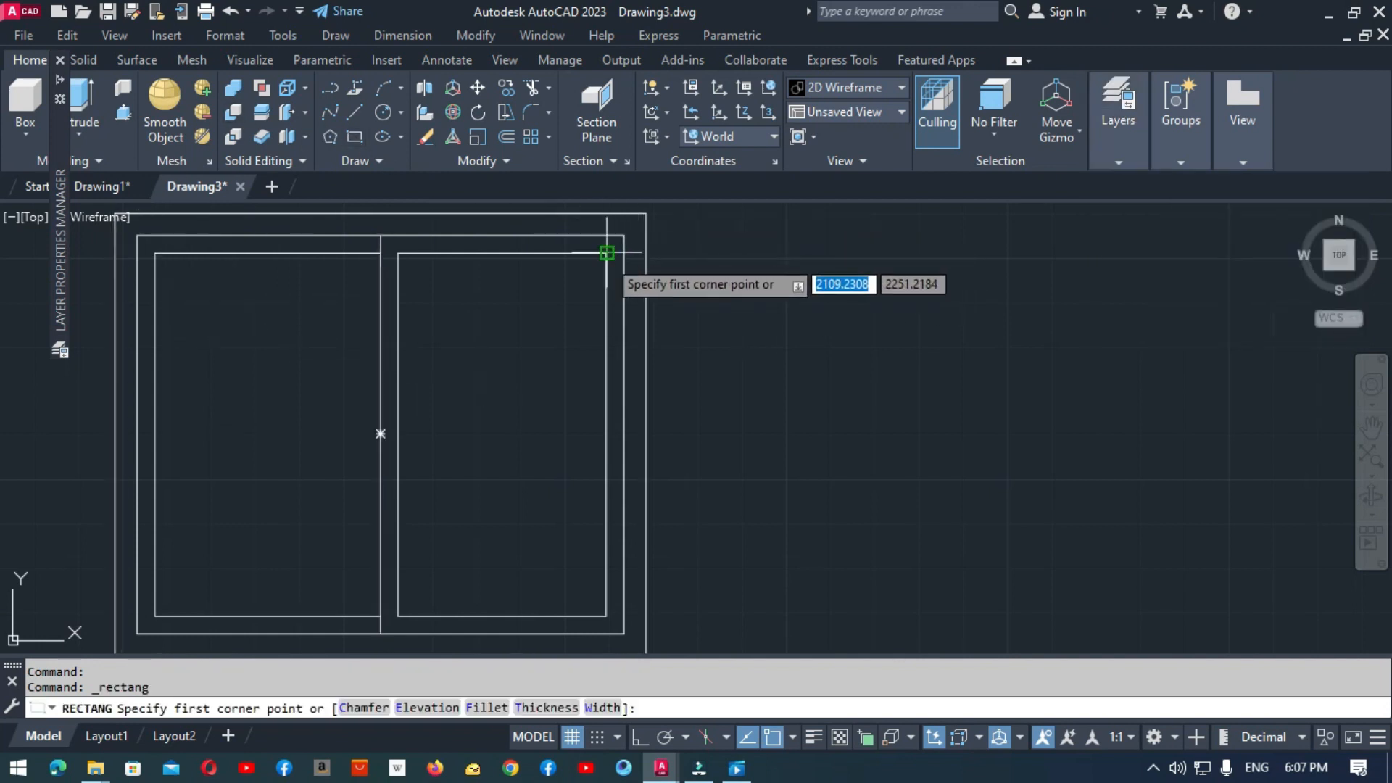
click(623, 235)
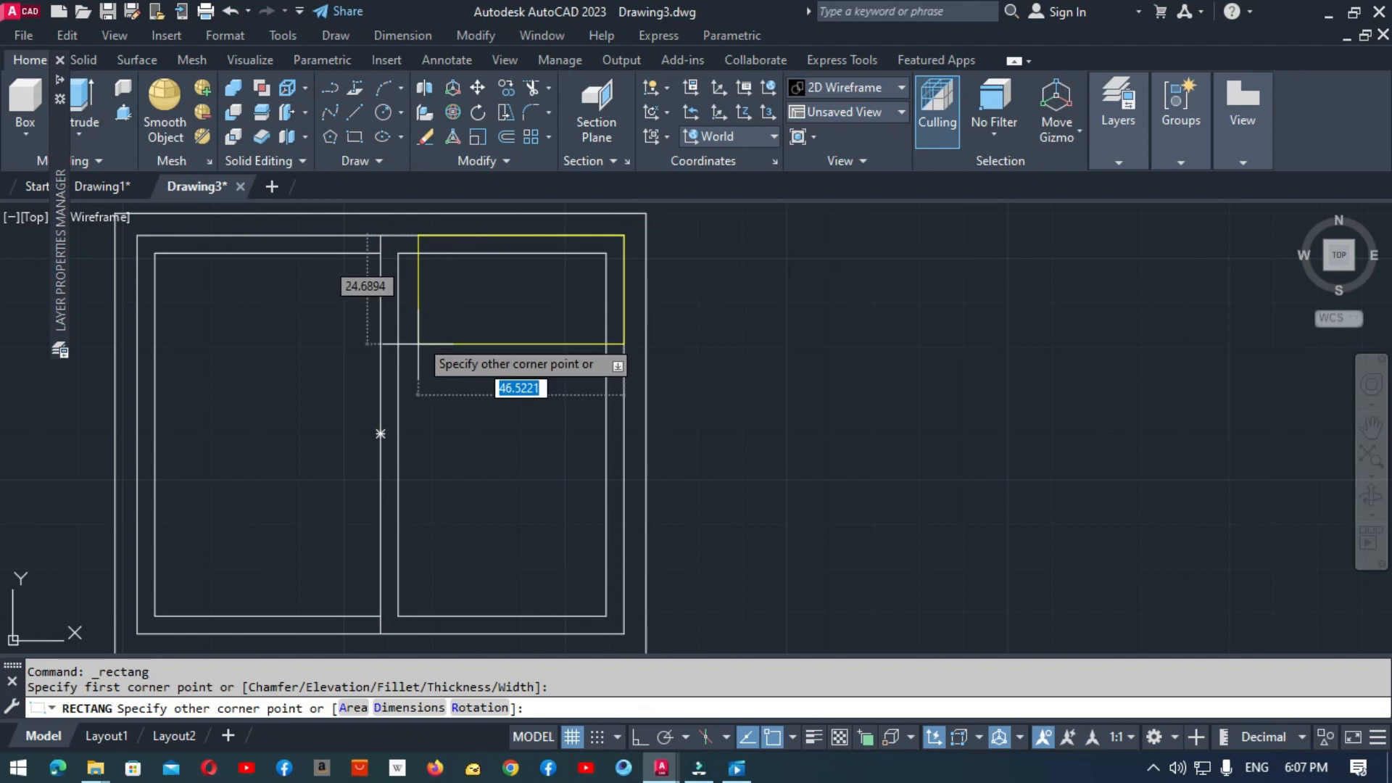
click(381, 633)
Step: Try to move the yellow rectangle from its bottom-right corner into the empty space right of the frame
text(m)
key(Return)
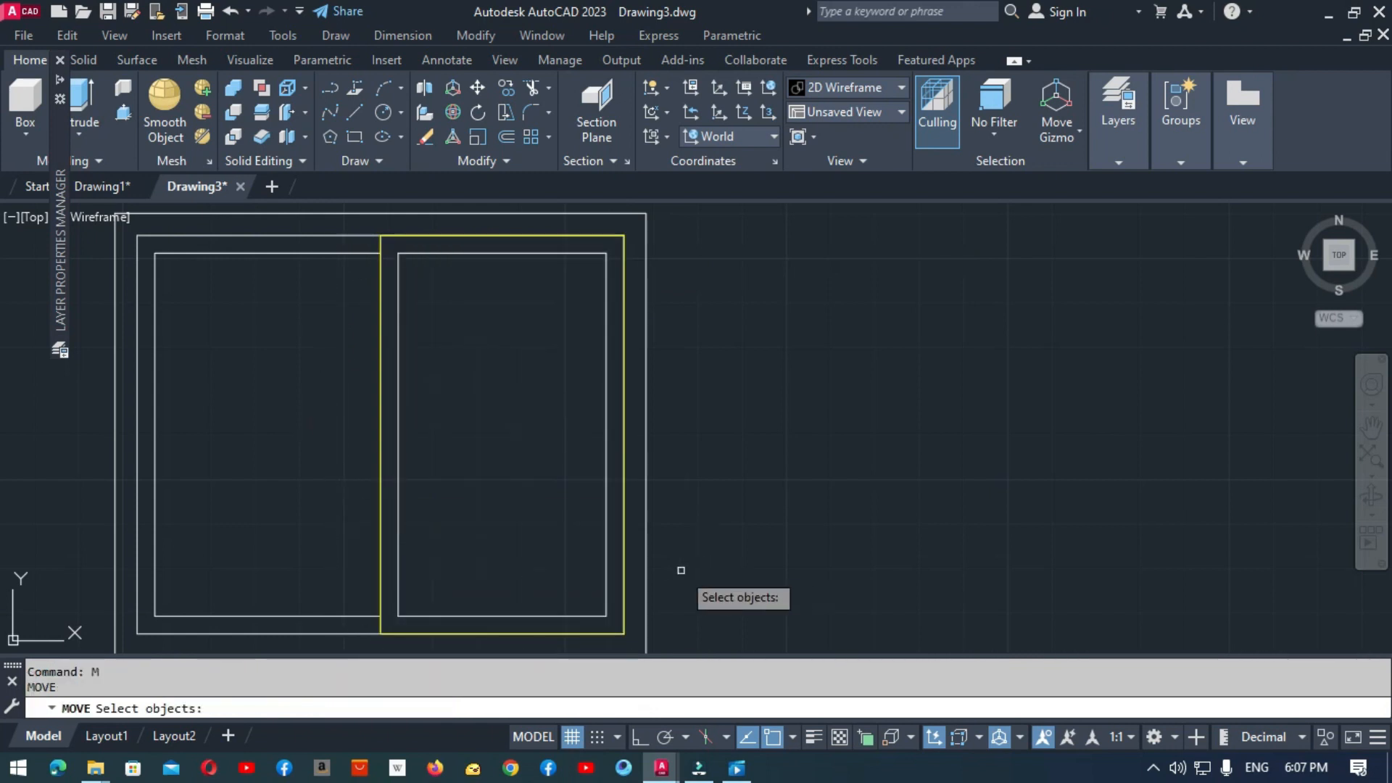
click(515, 631)
key(Return)
click(624, 633)
click(1218, 620)
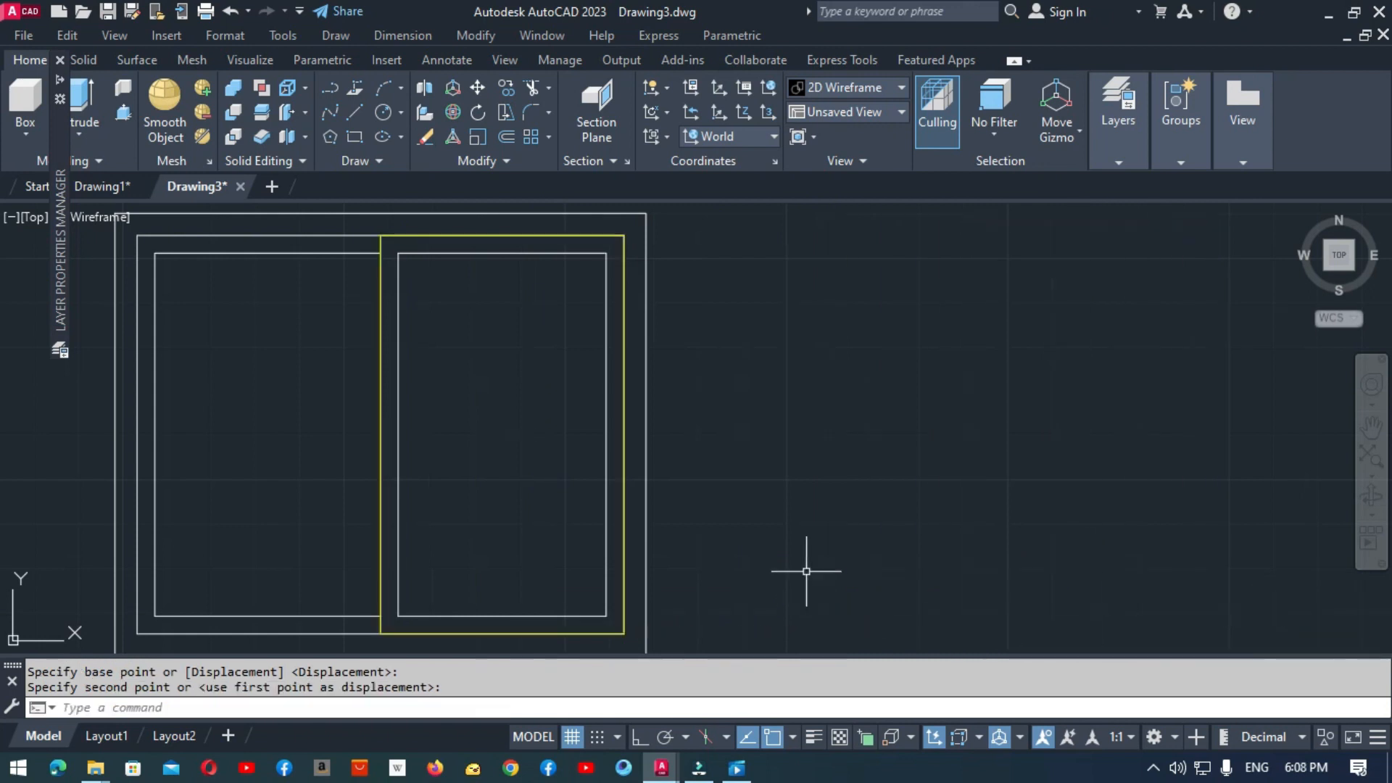
text(m)
key(Return)
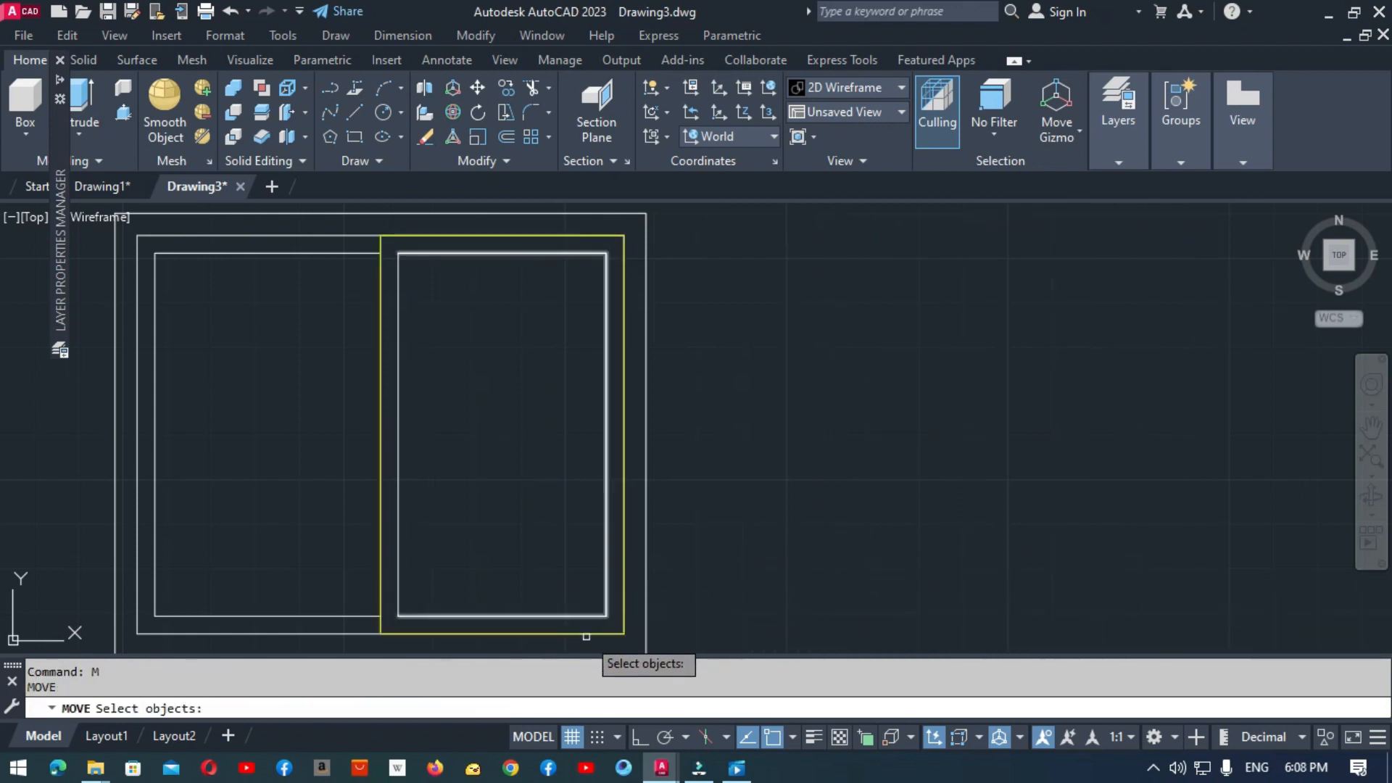
click(593, 628)
key(Return)
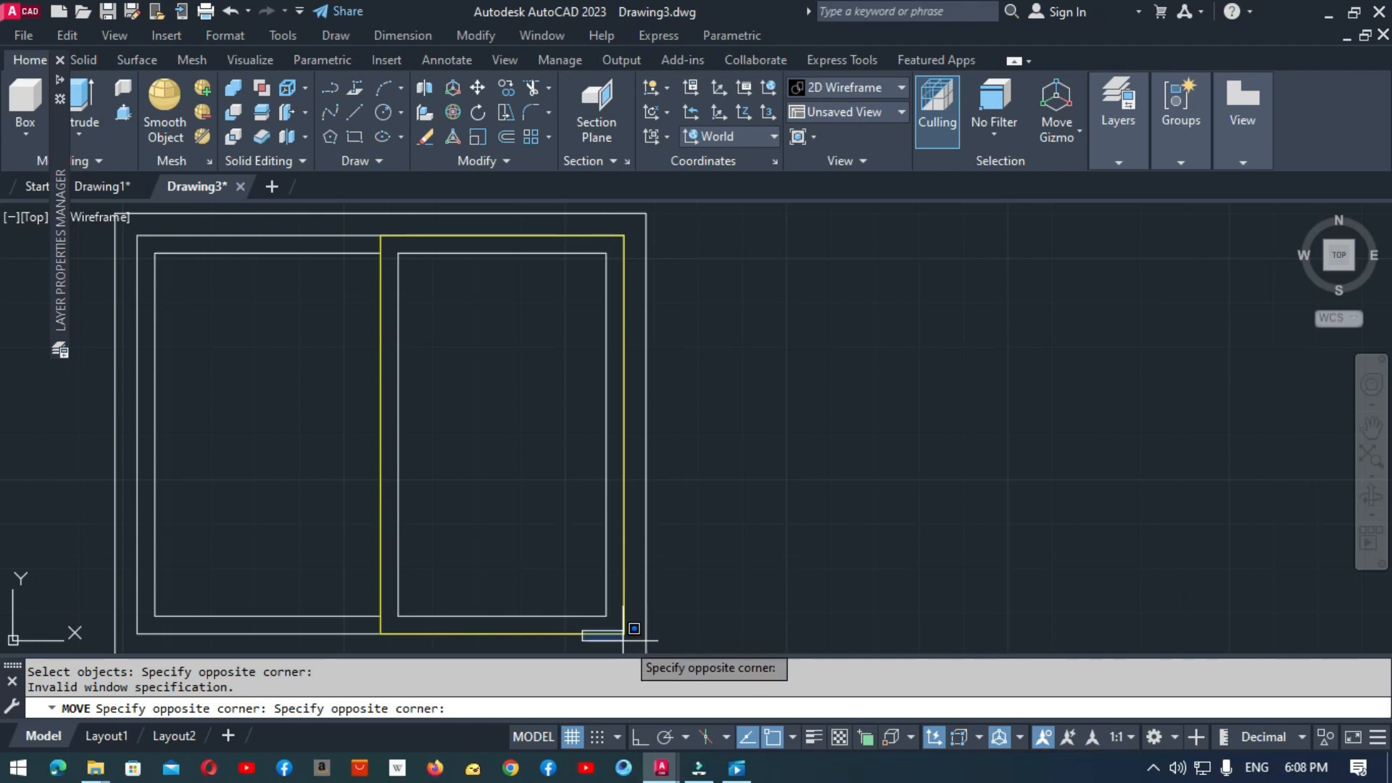
click(621, 640)
click(614, 630)
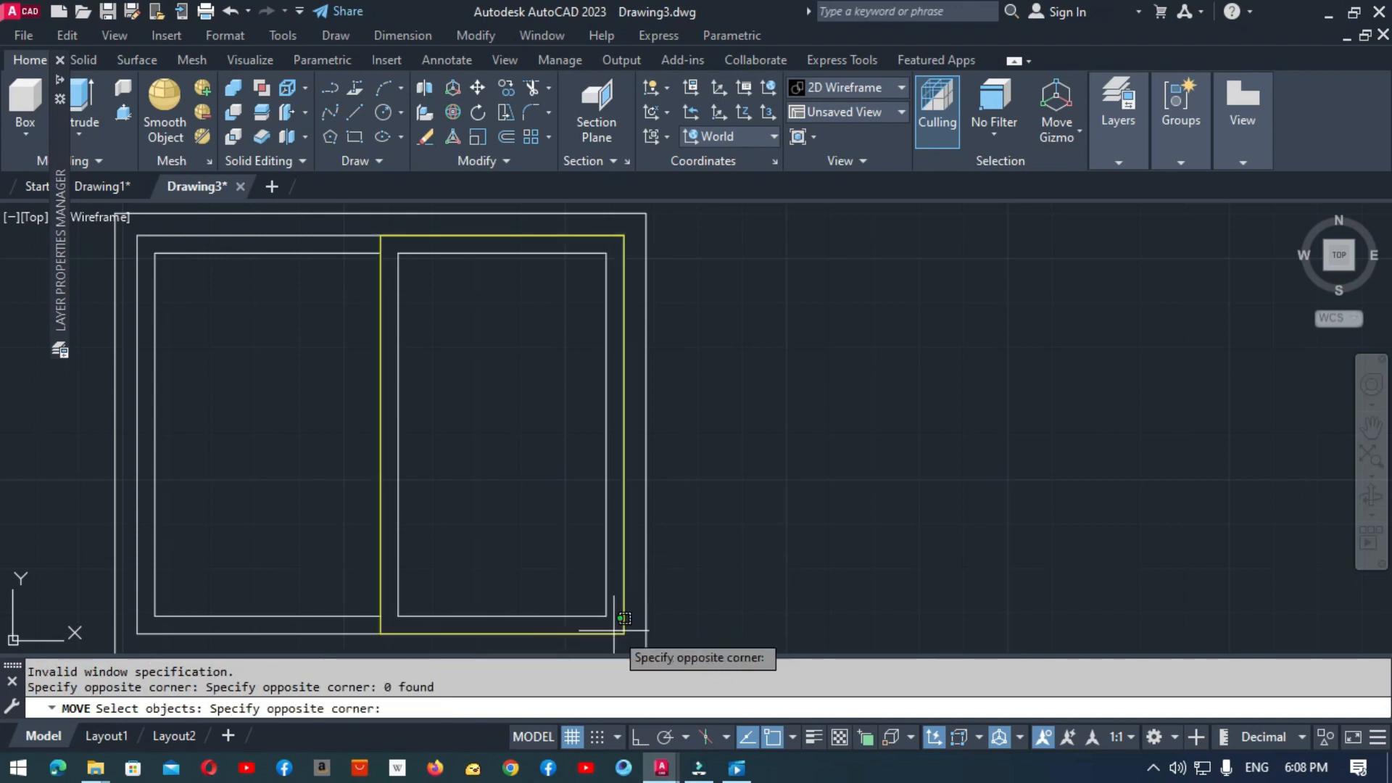
click(604, 636)
key(Return)
key(Escape)
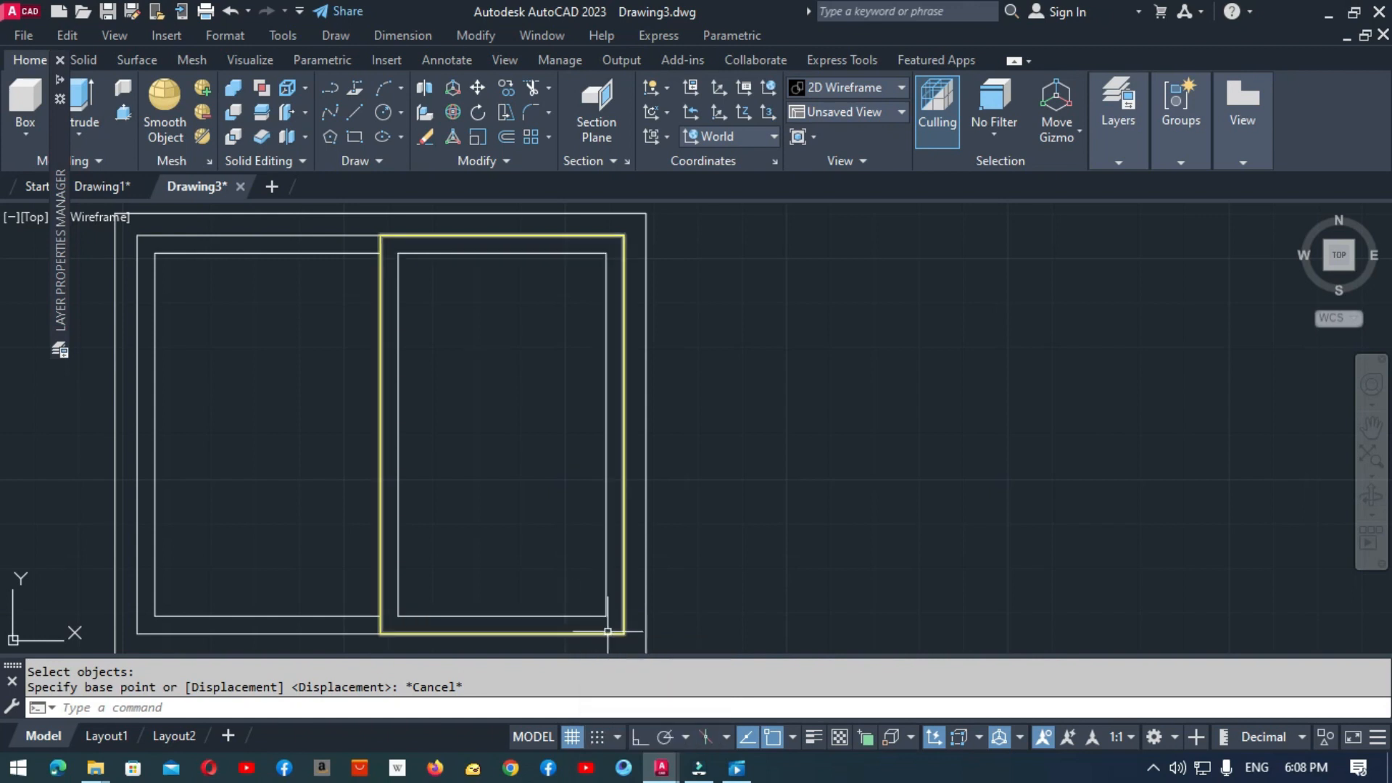
text(m)
key(Return)
key(Escape)
click(520, 637)
key(Escape)
Step: Move the yellow rectangle from a point near its bottom-right corner into the empty space right of the frame
text(m)
key(Return)
click(525, 634)
key(Return)
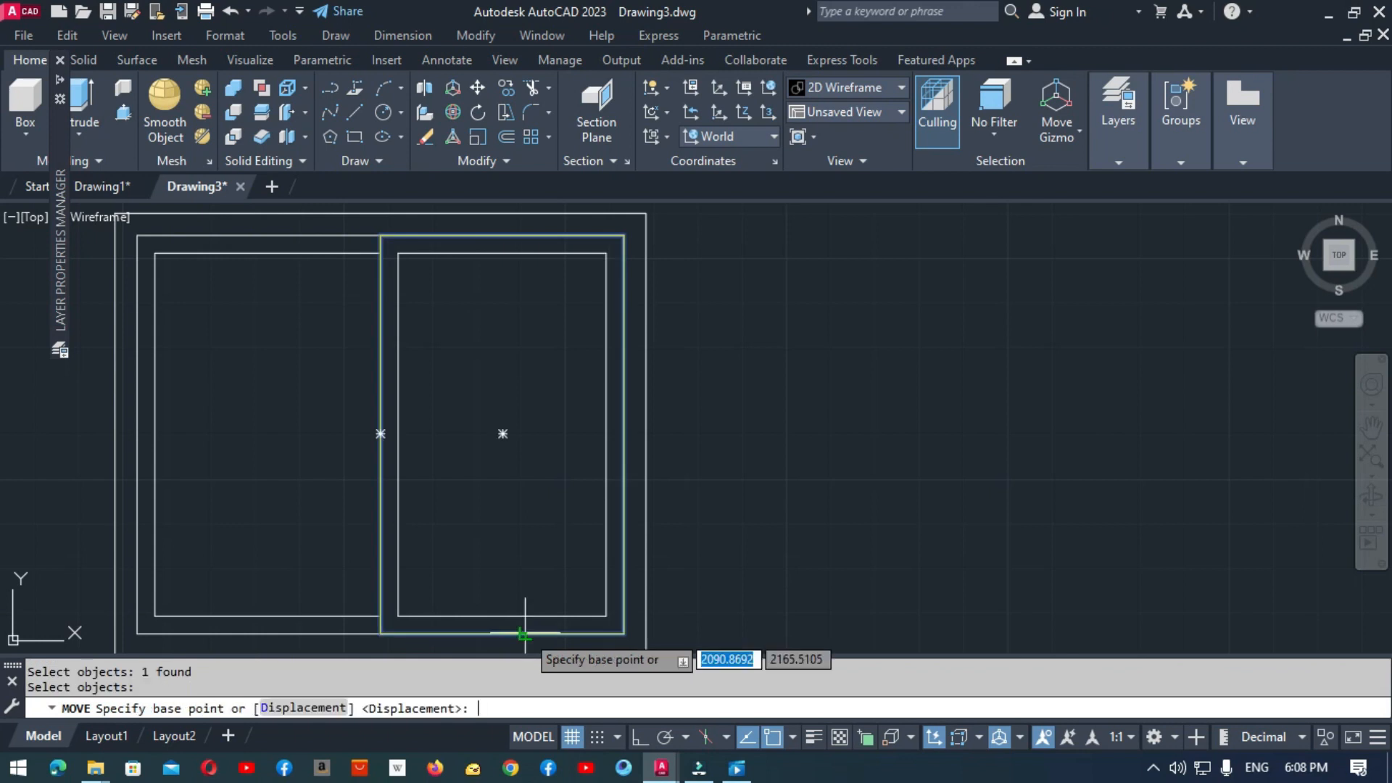
click(614, 634)
click(1103, 617)
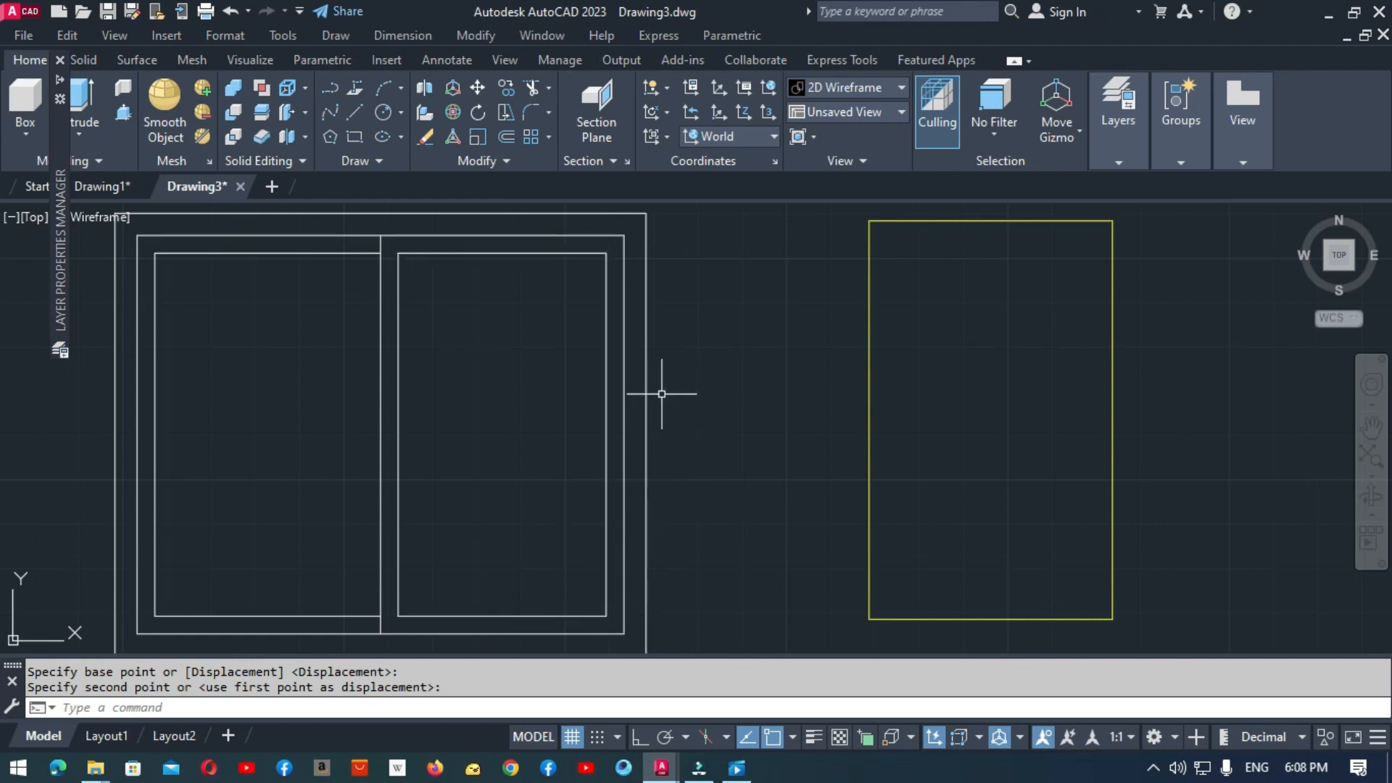
Step: Offset the separated yellow rectangle inward by 4 units
click(507, 137)
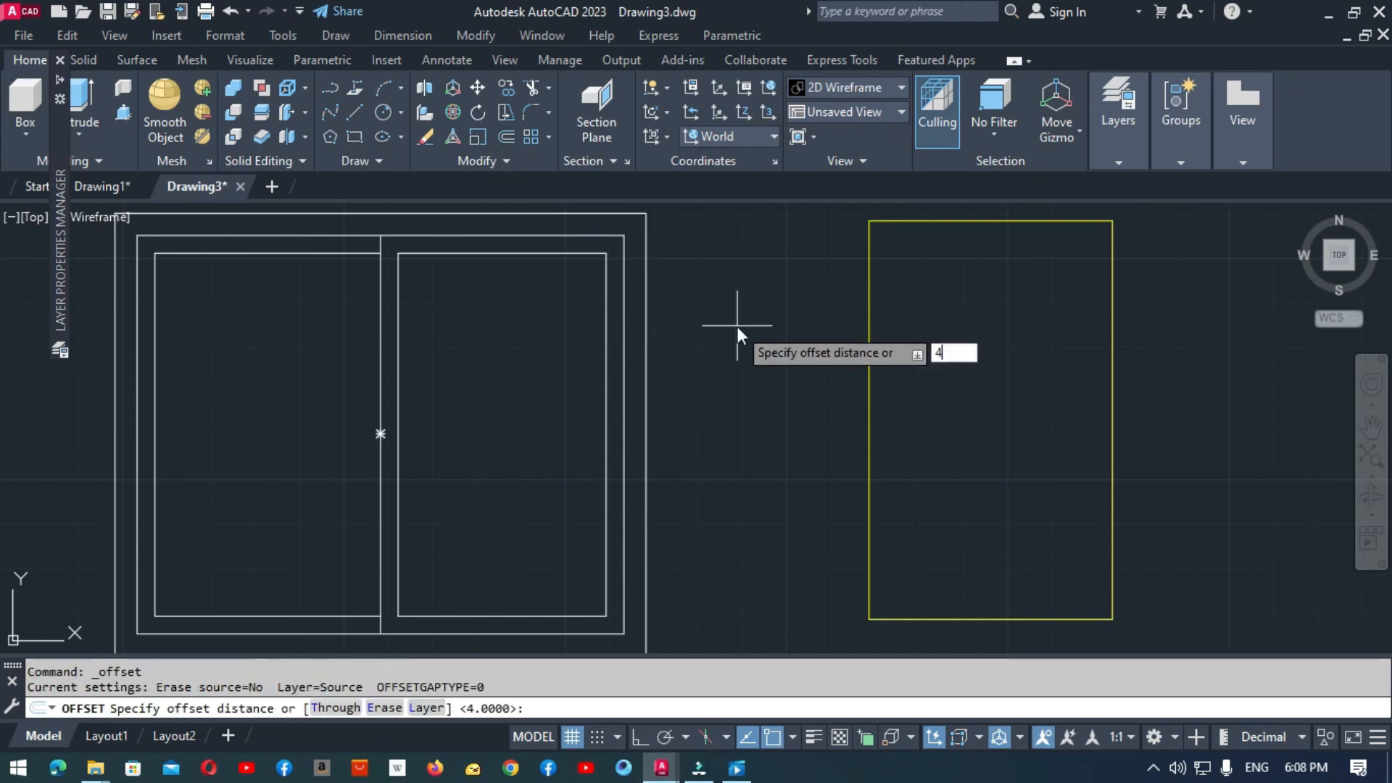
text(4)
key(Return)
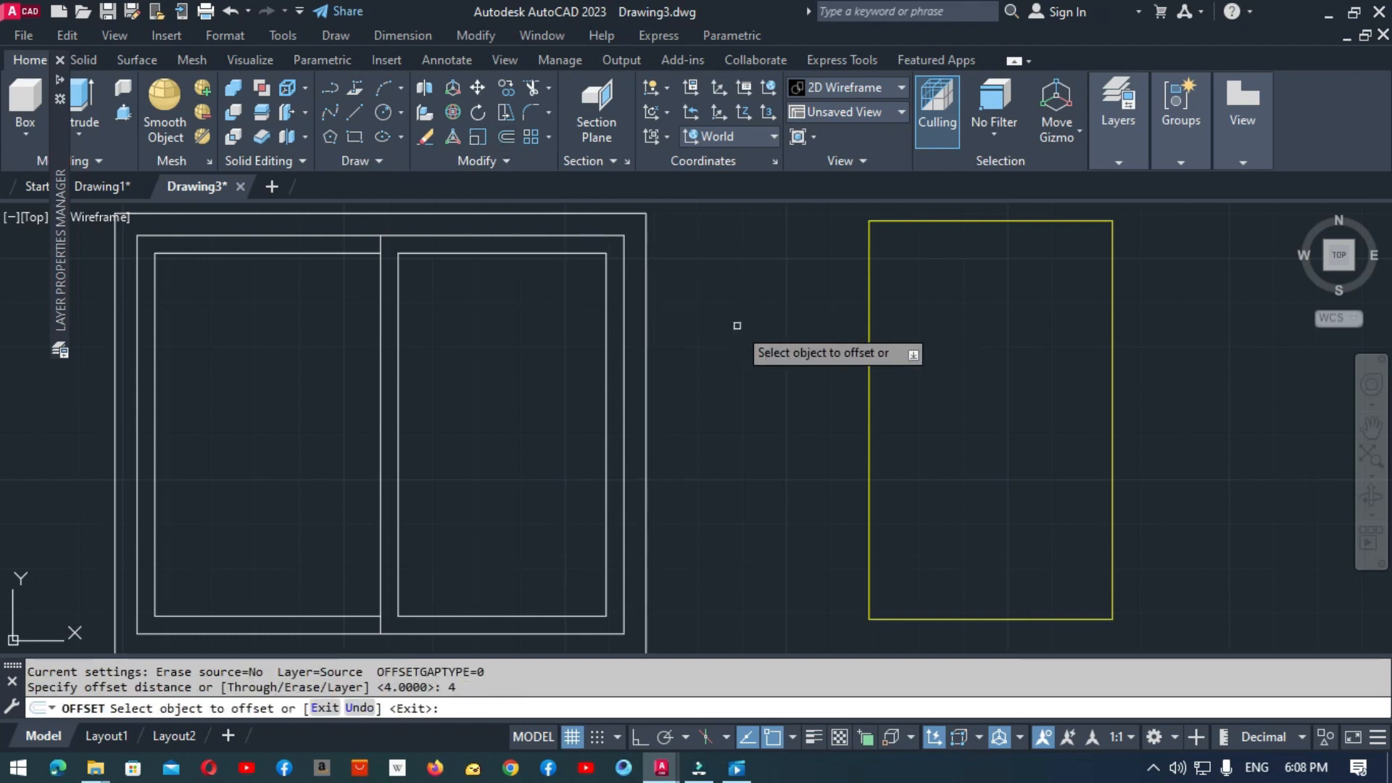
click(869, 330)
click(920, 341)
key(Escape)
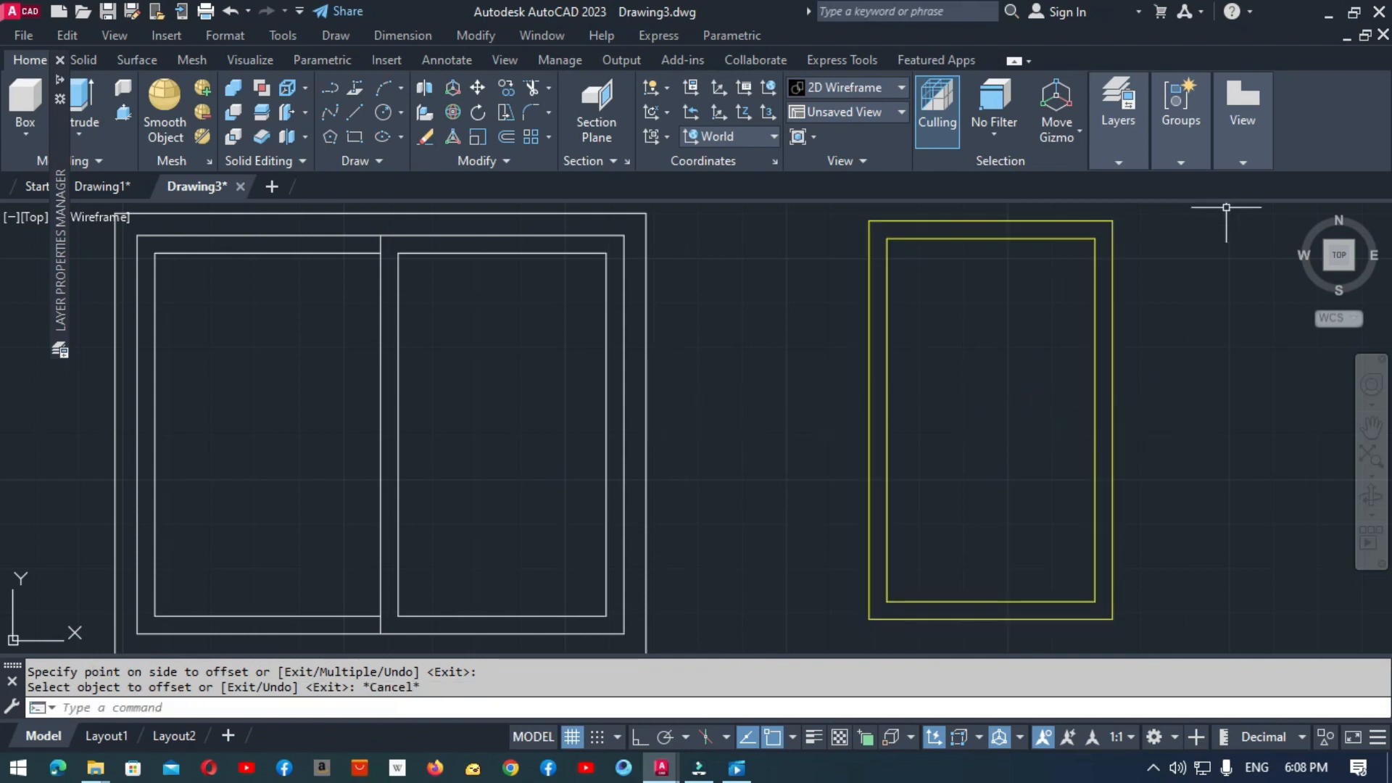
Step: Switch the model to the SW Isometric view and turn off the grid
click(899, 112)
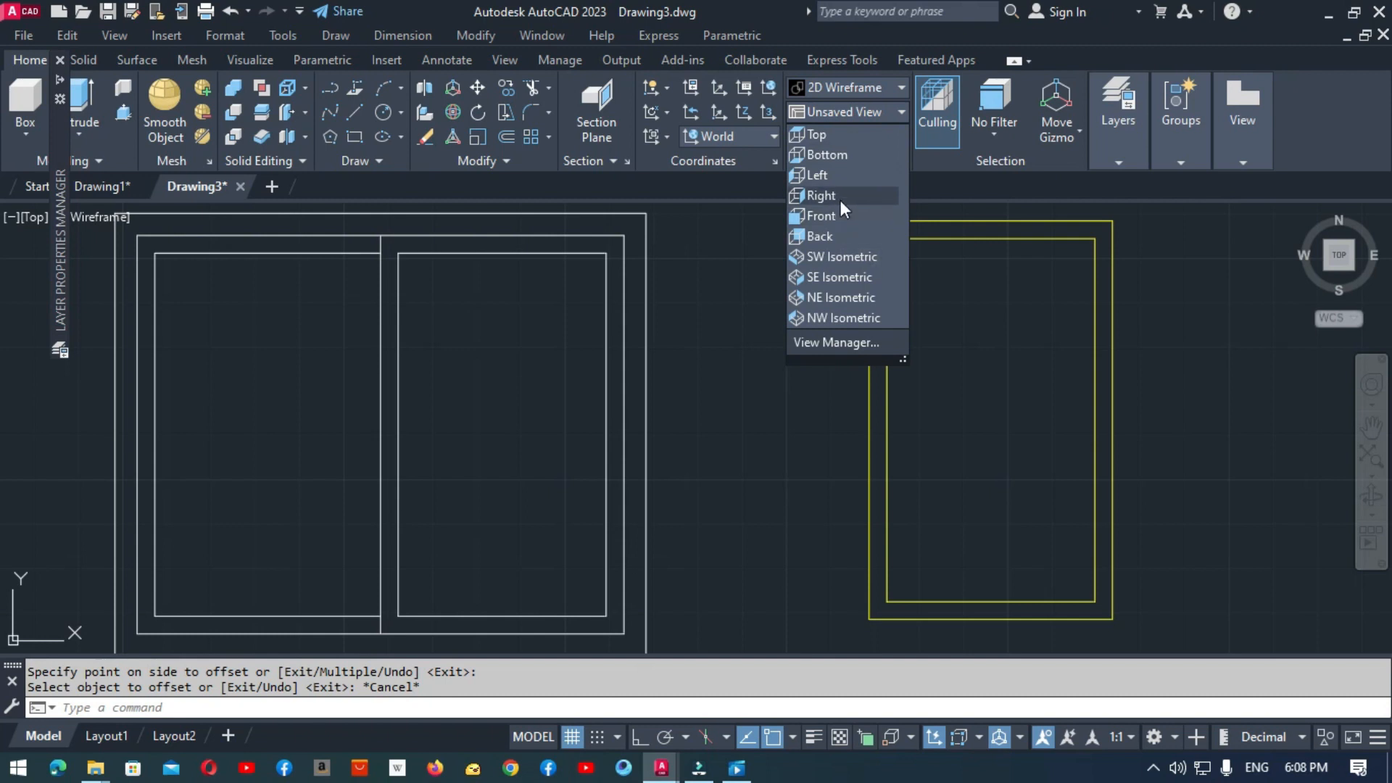
click(840, 197)
click(899, 114)
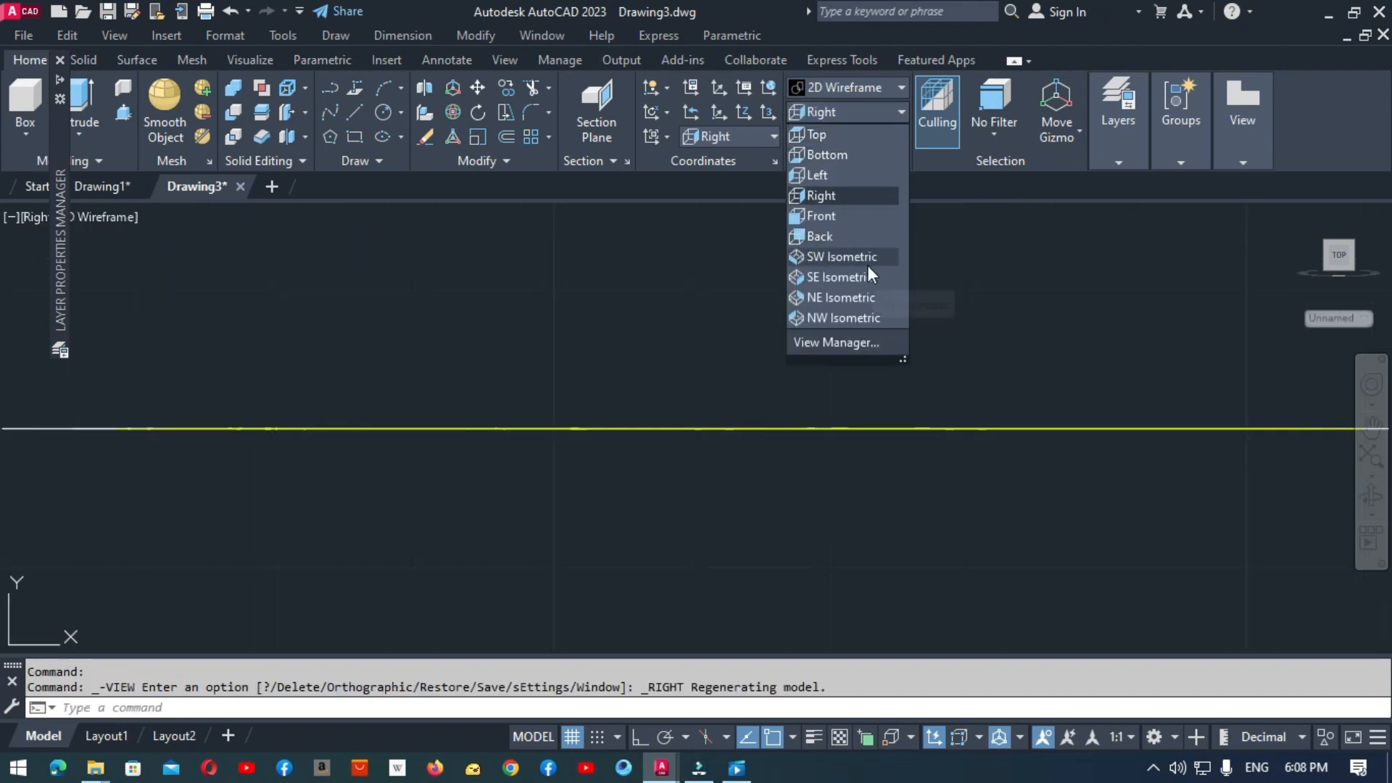
click(868, 255)
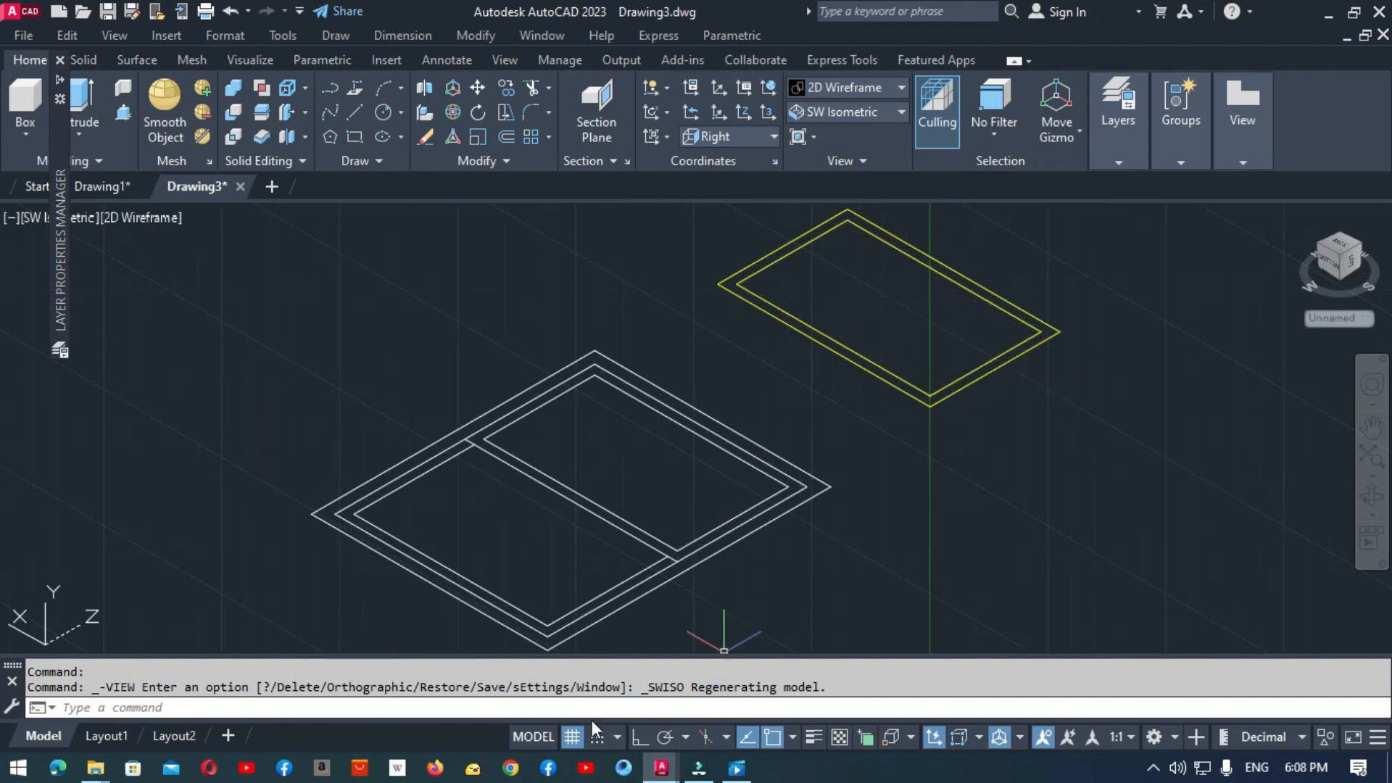
key(F7)
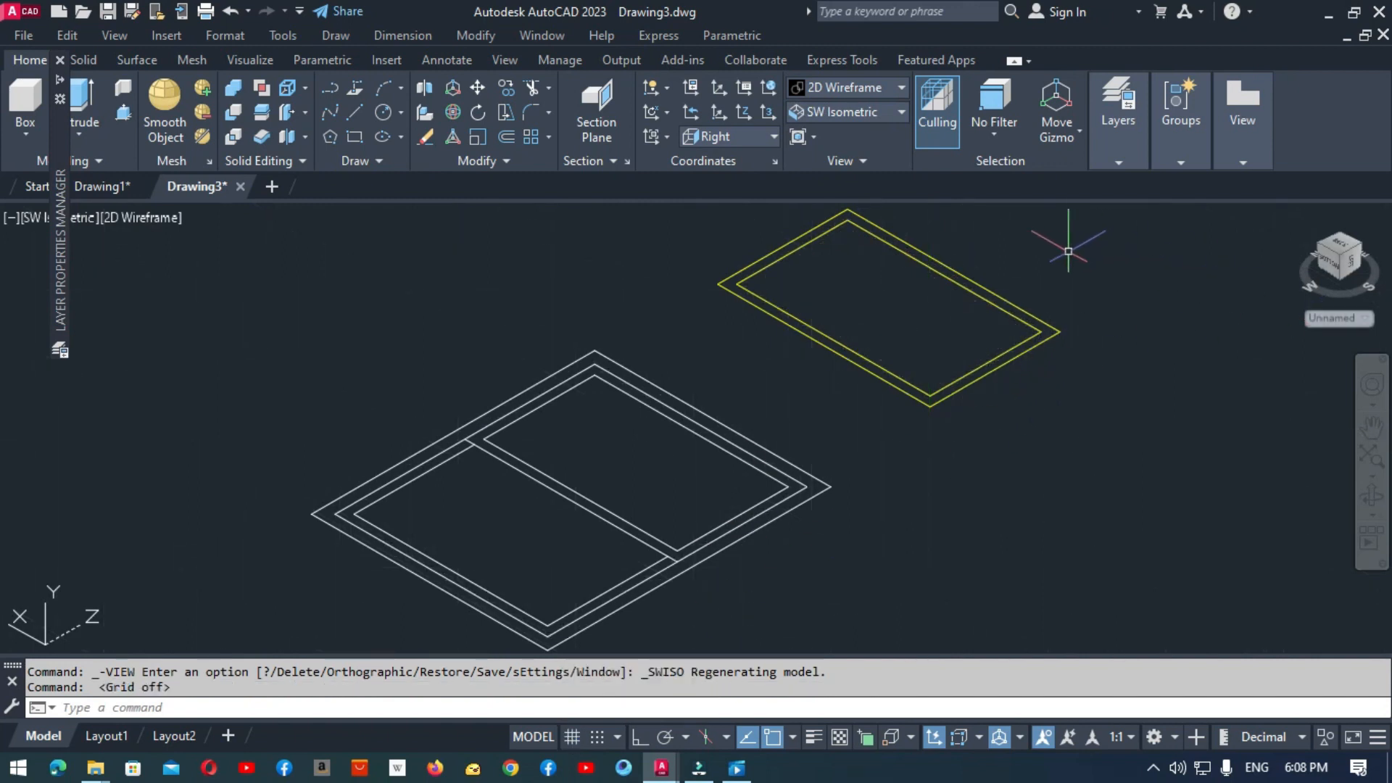
click(127, 117)
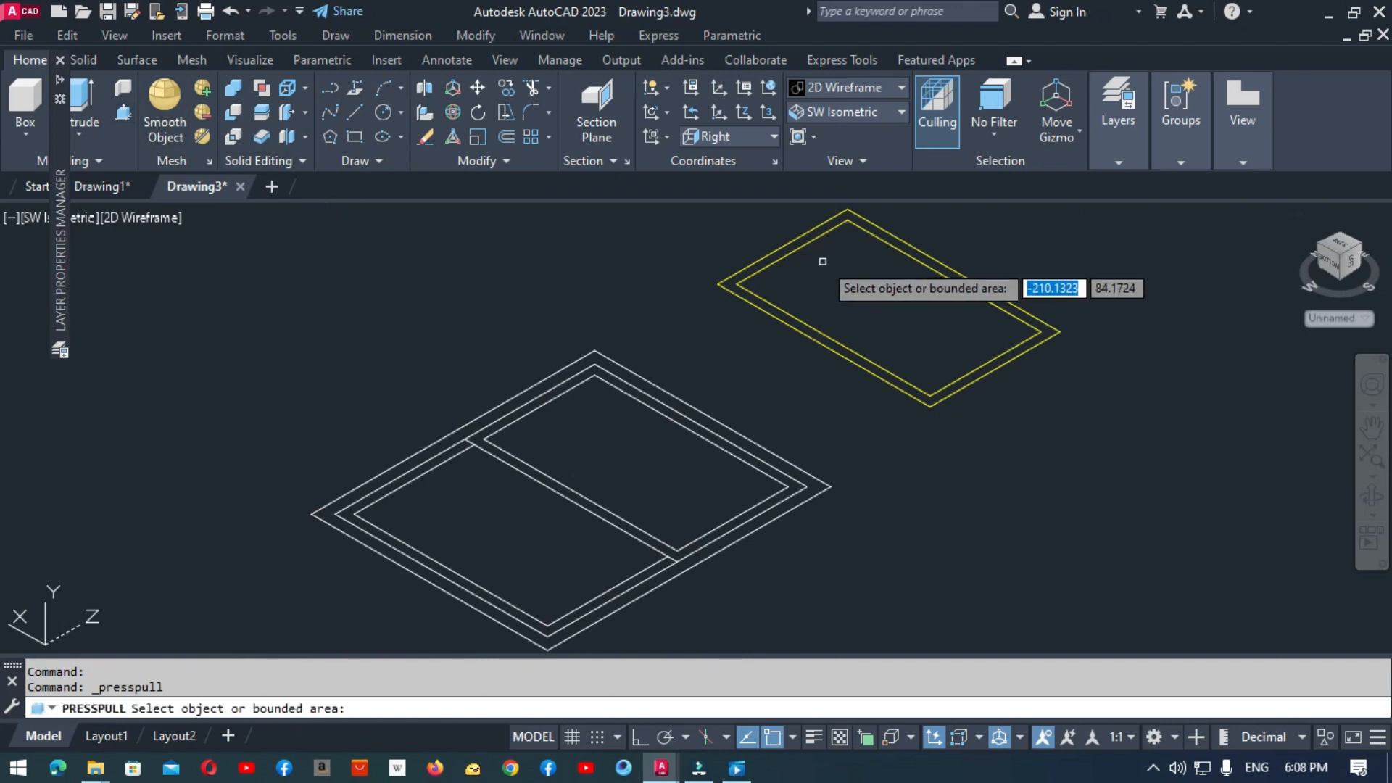
scroll(774, 261, up, 2)
scroll(774, 260, down, 5)
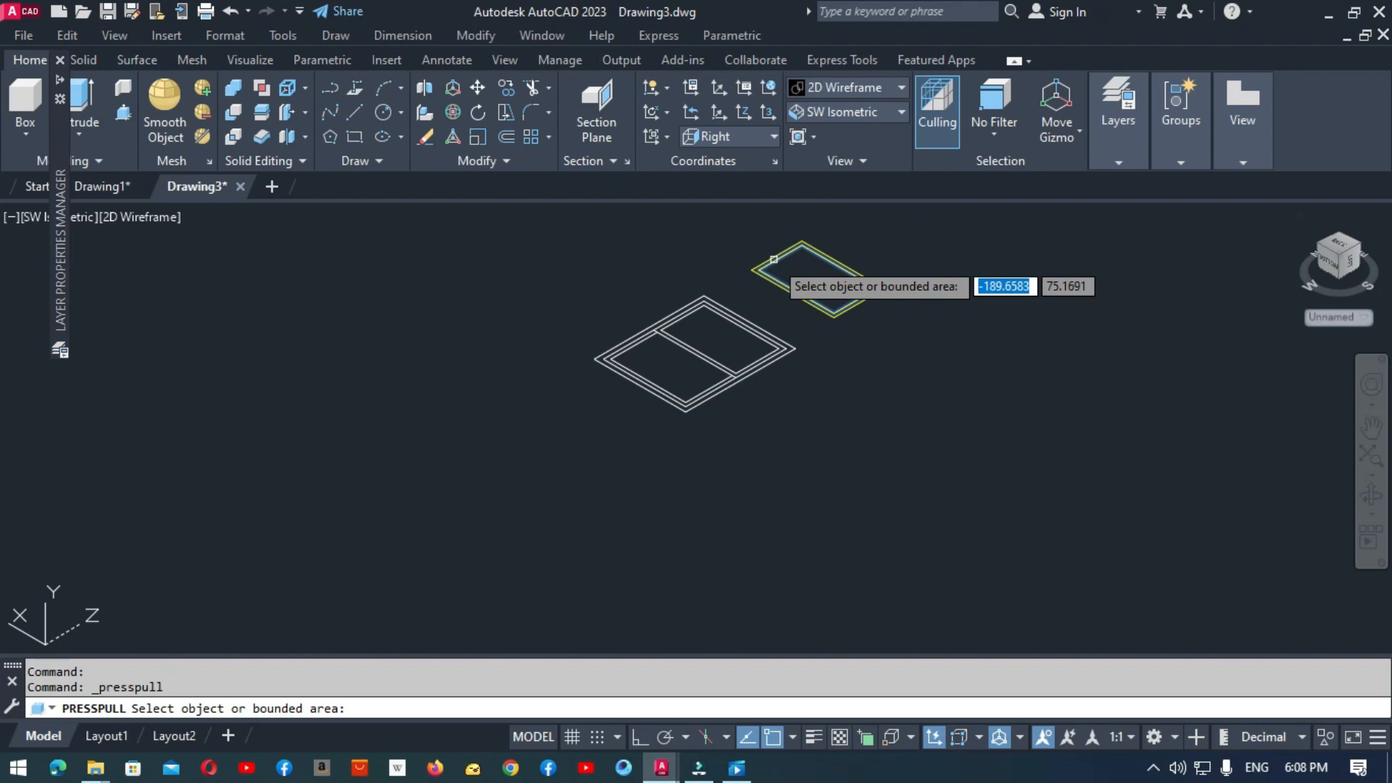
click(774, 259)
key(Escape)
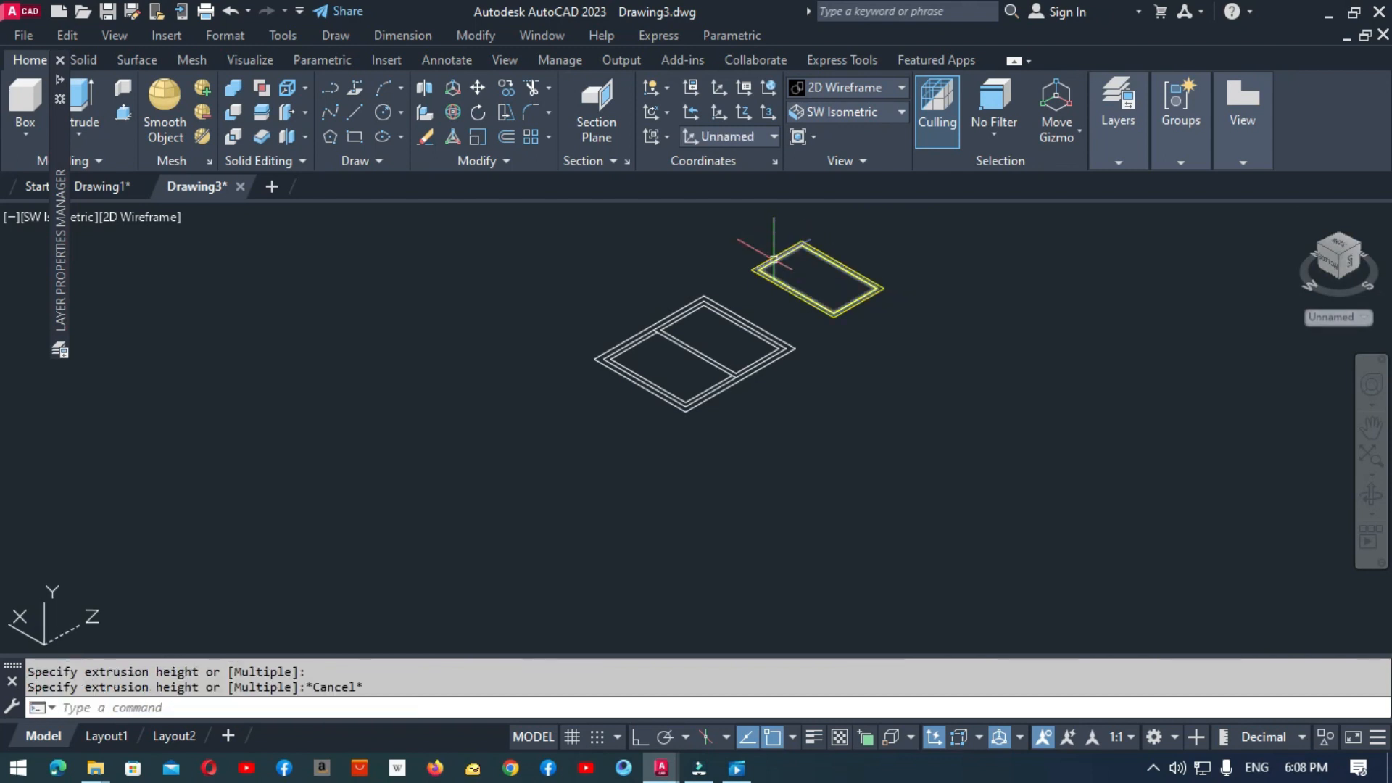
Step: Close the Layer Properties Manager and extrude both separated yellow rectangles to a height of 5 units
scroll(774, 259, up, 3)
scroll(773, 258, up, 4)
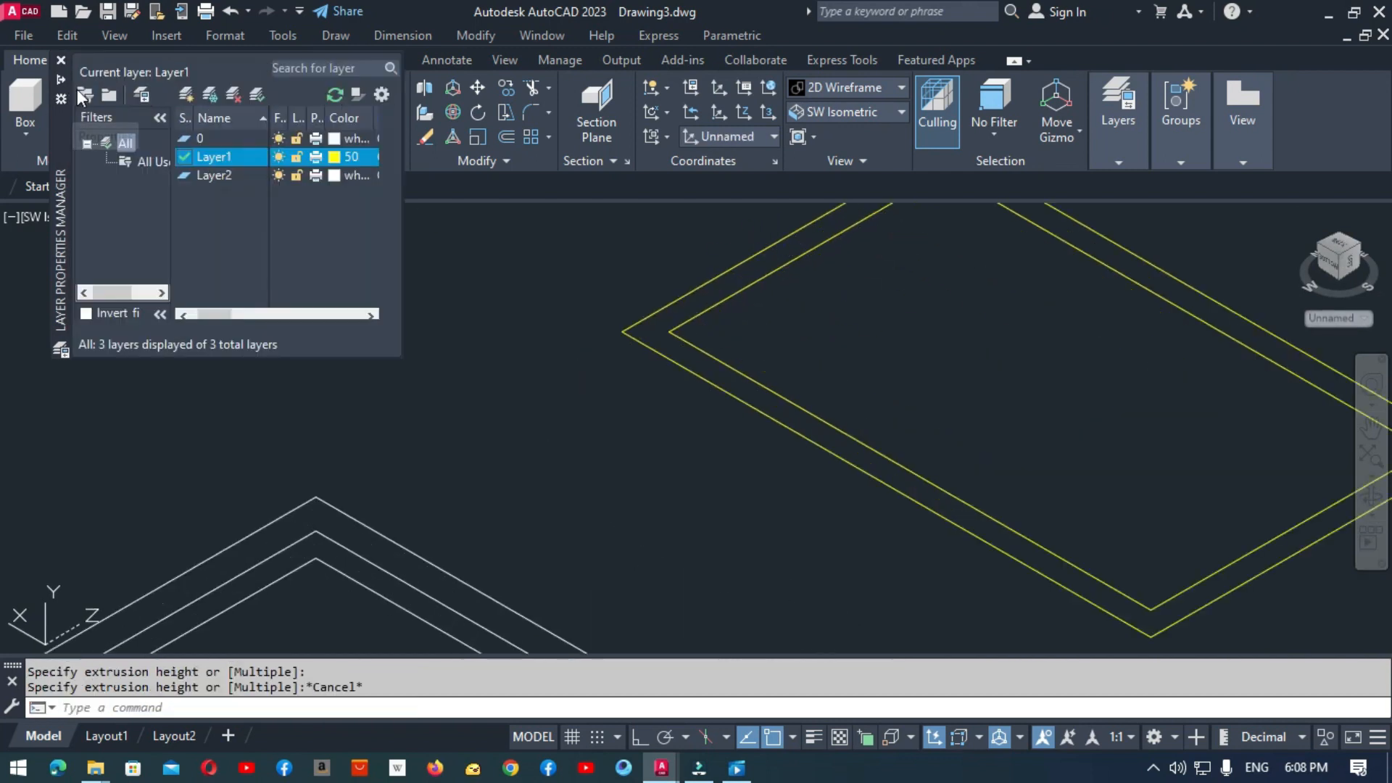
click(64, 57)
click(94, 103)
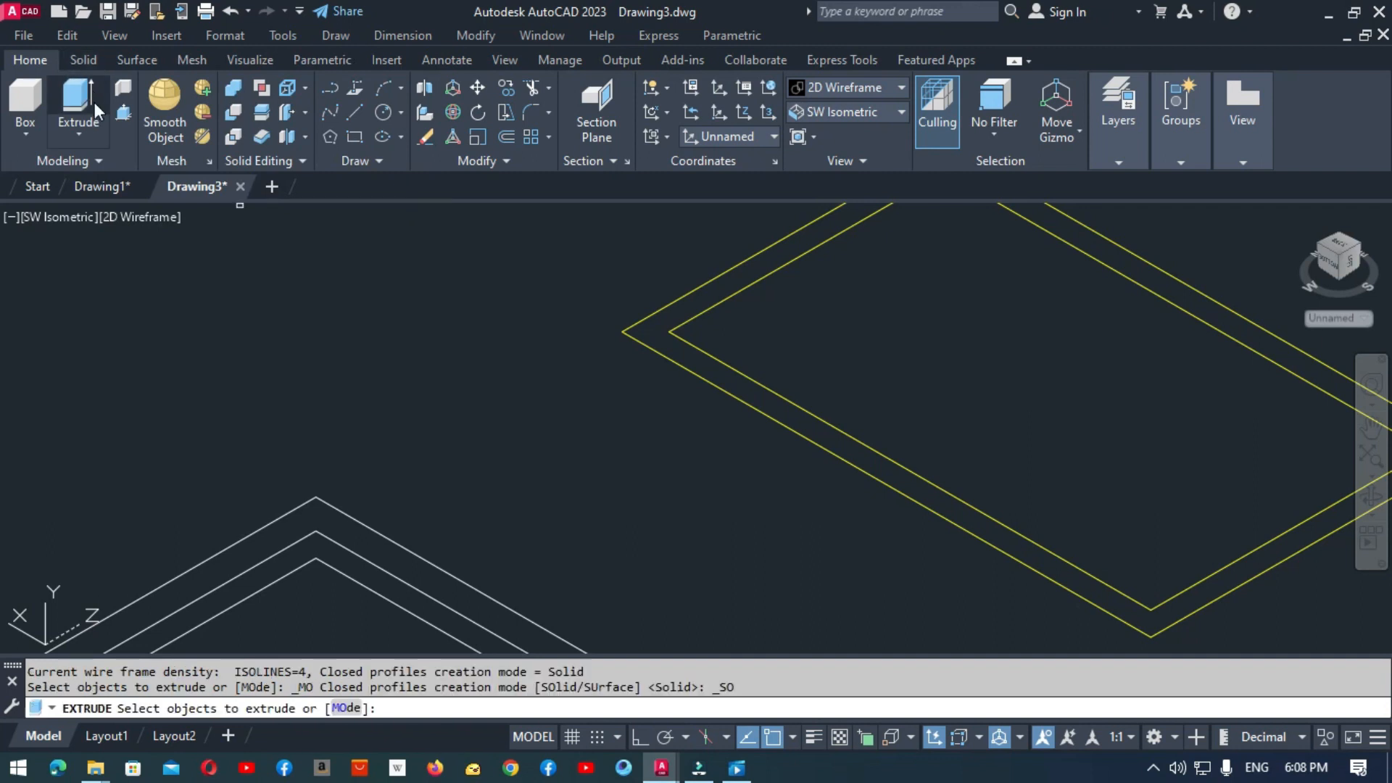
click(807, 338)
click(710, 433)
scroll(845, 427, down, 4)
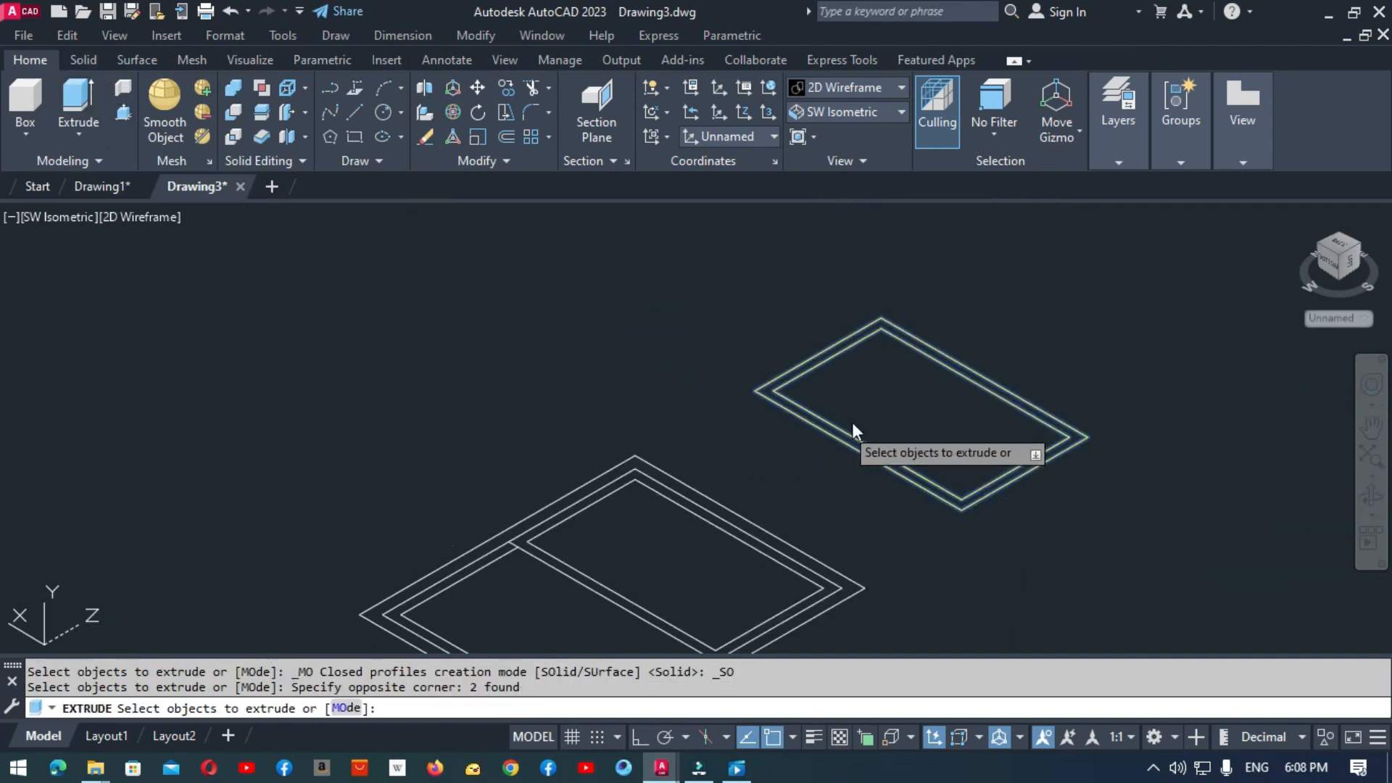
right_click(856, 422)
click(892, 436)
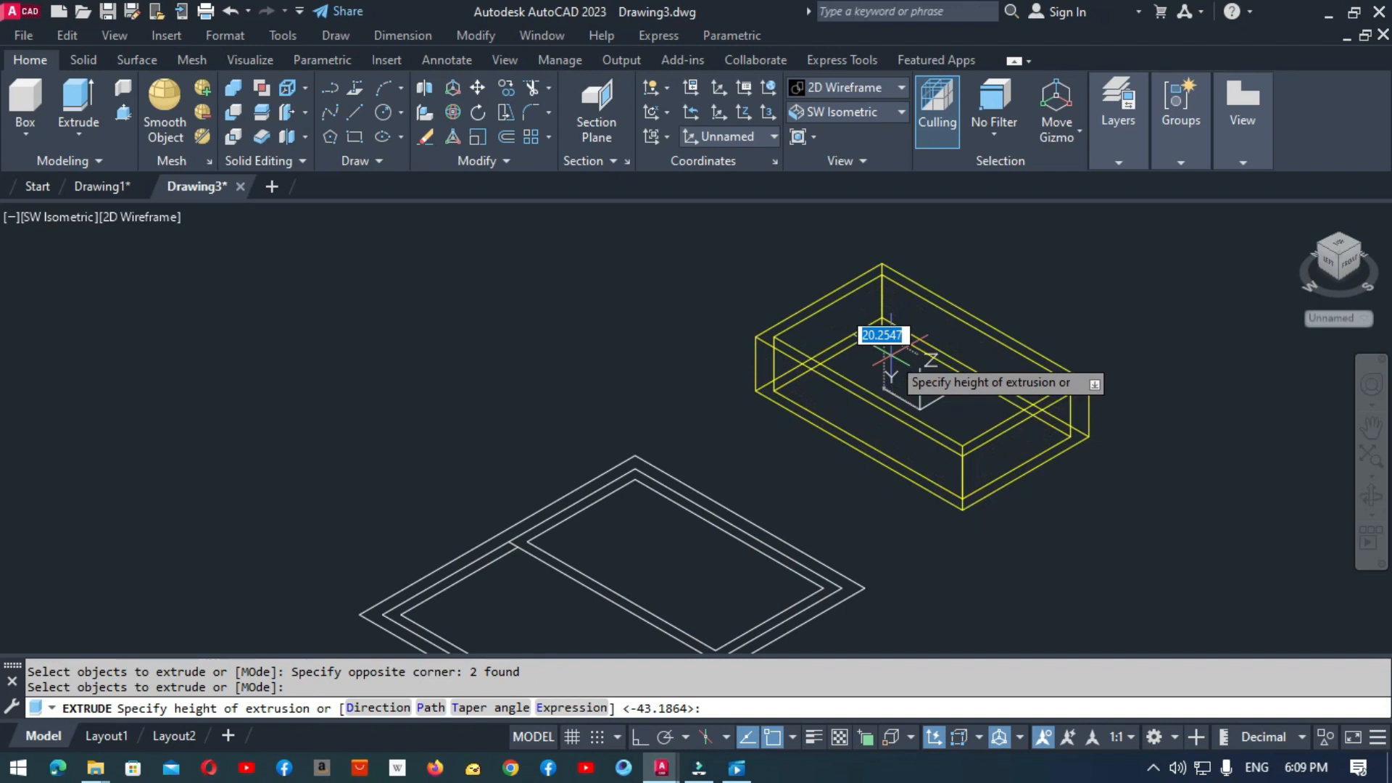
text(5)
key(Return)
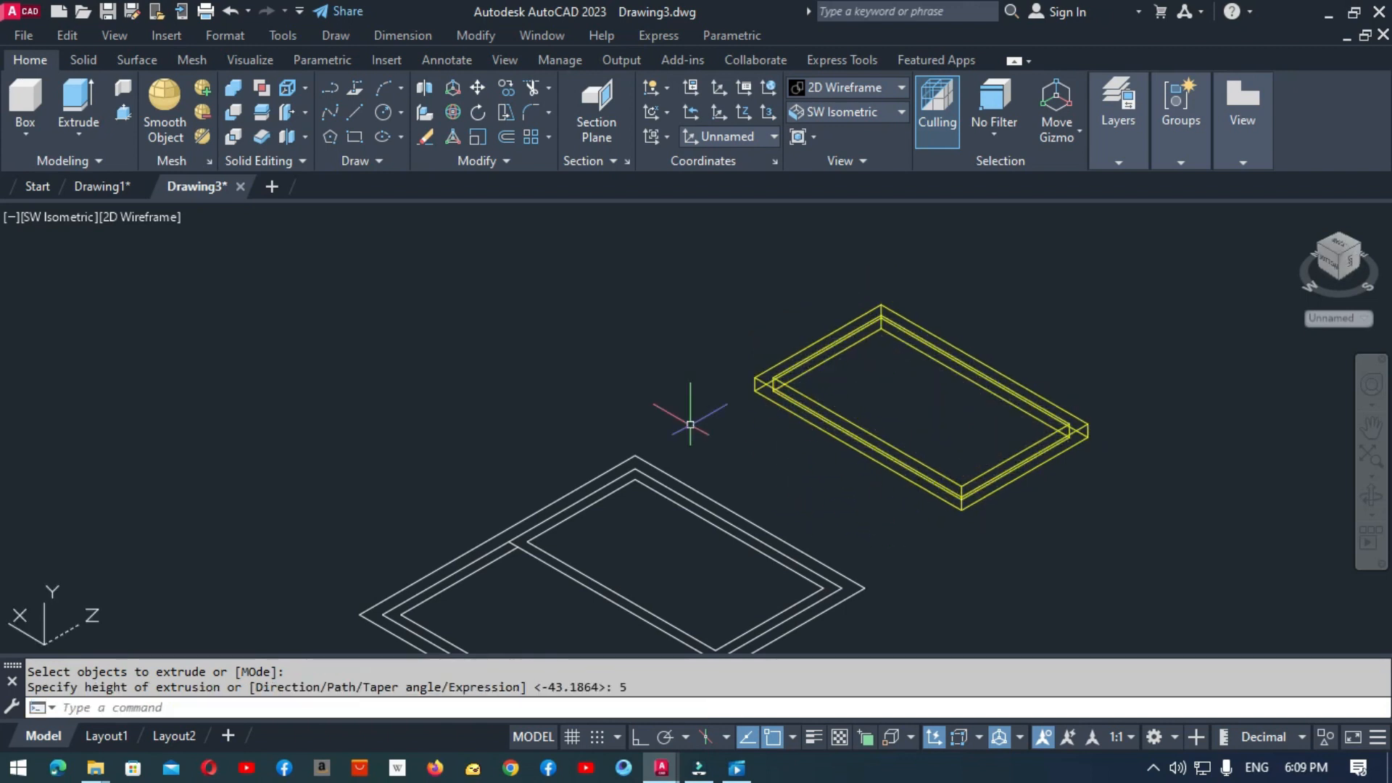
click(355, 112)
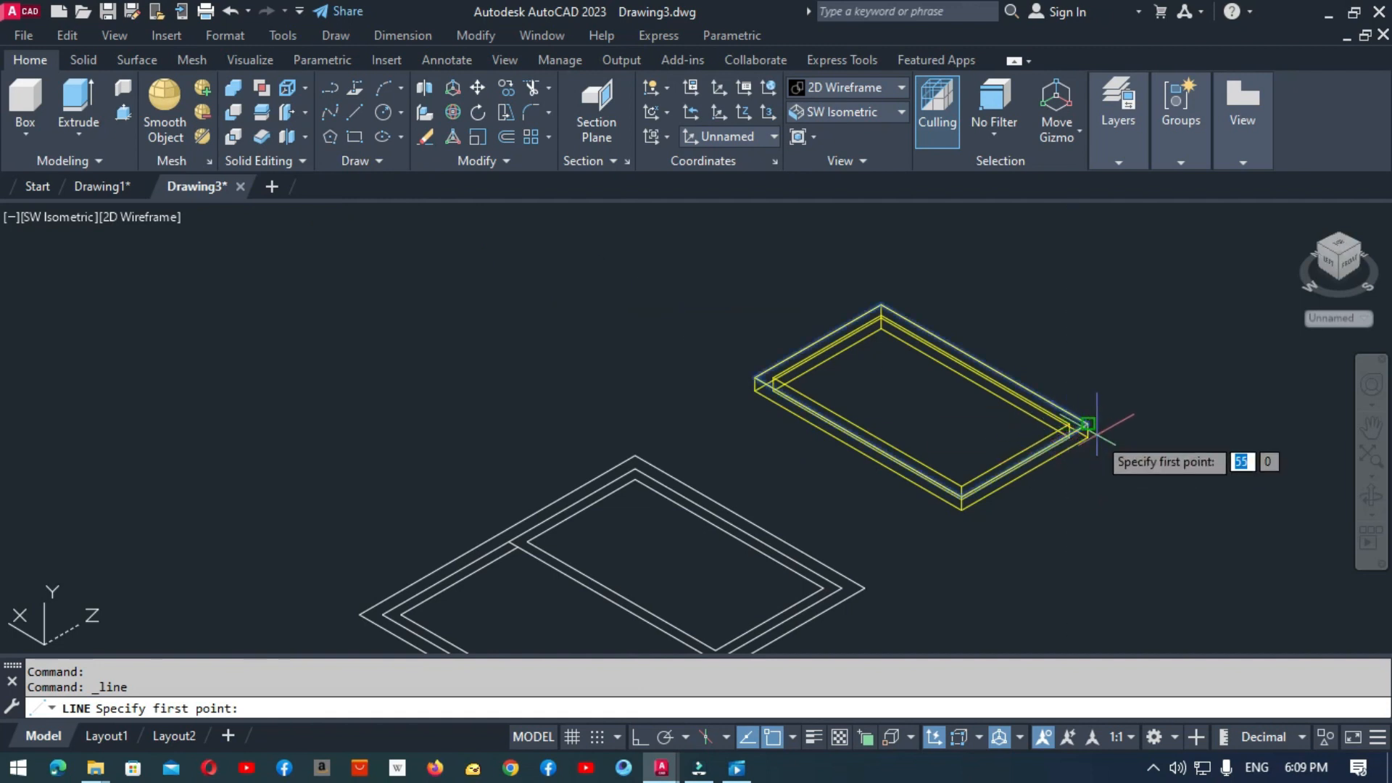
scroll(1081, 418, up, 4)
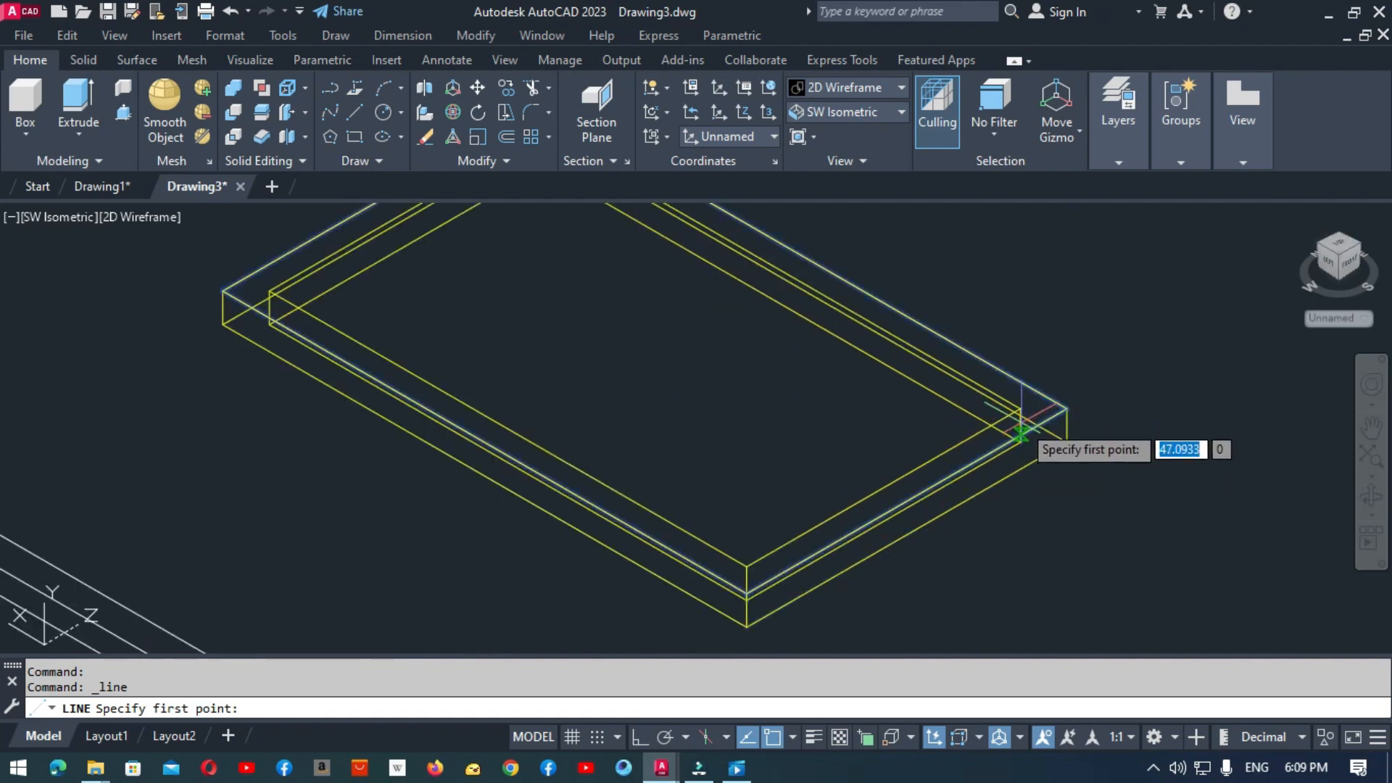
scroll(435, 522, down, 6)
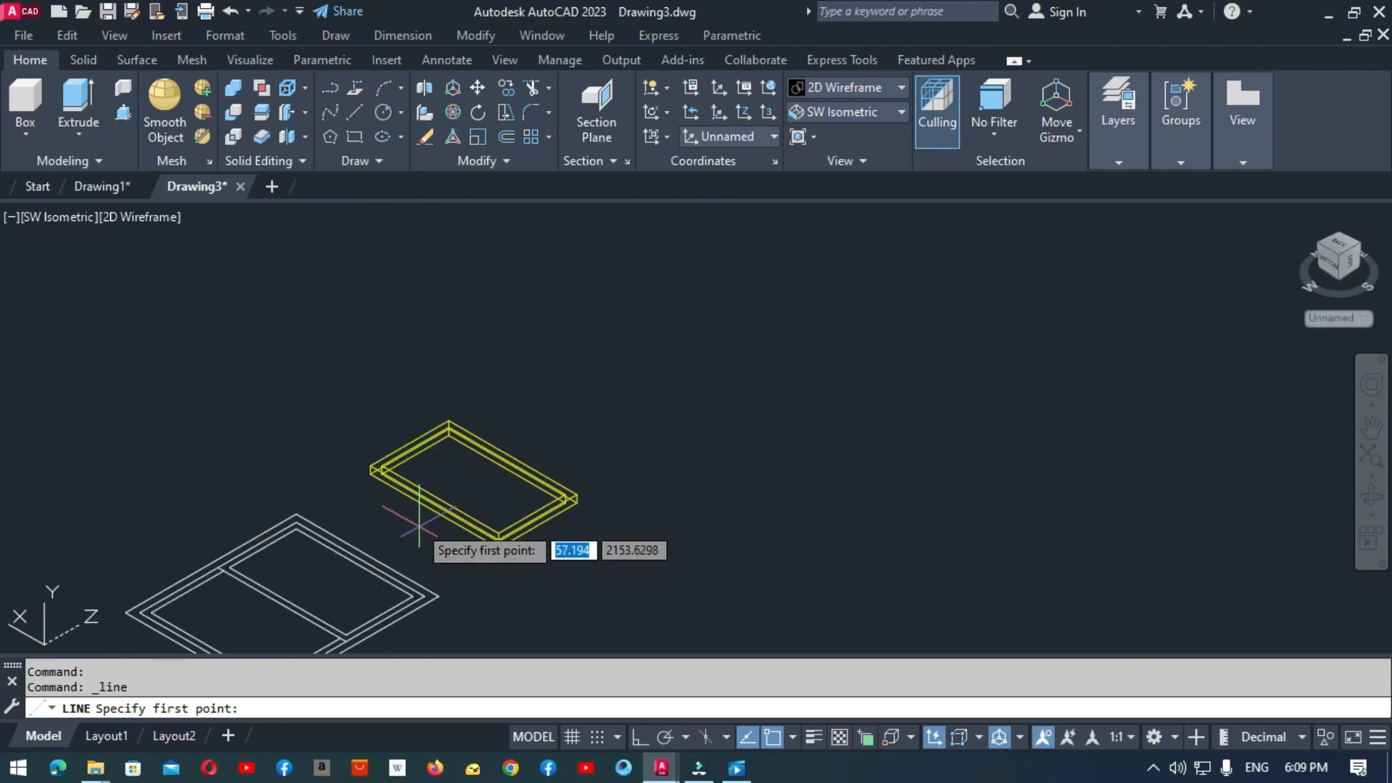
key(Escape)
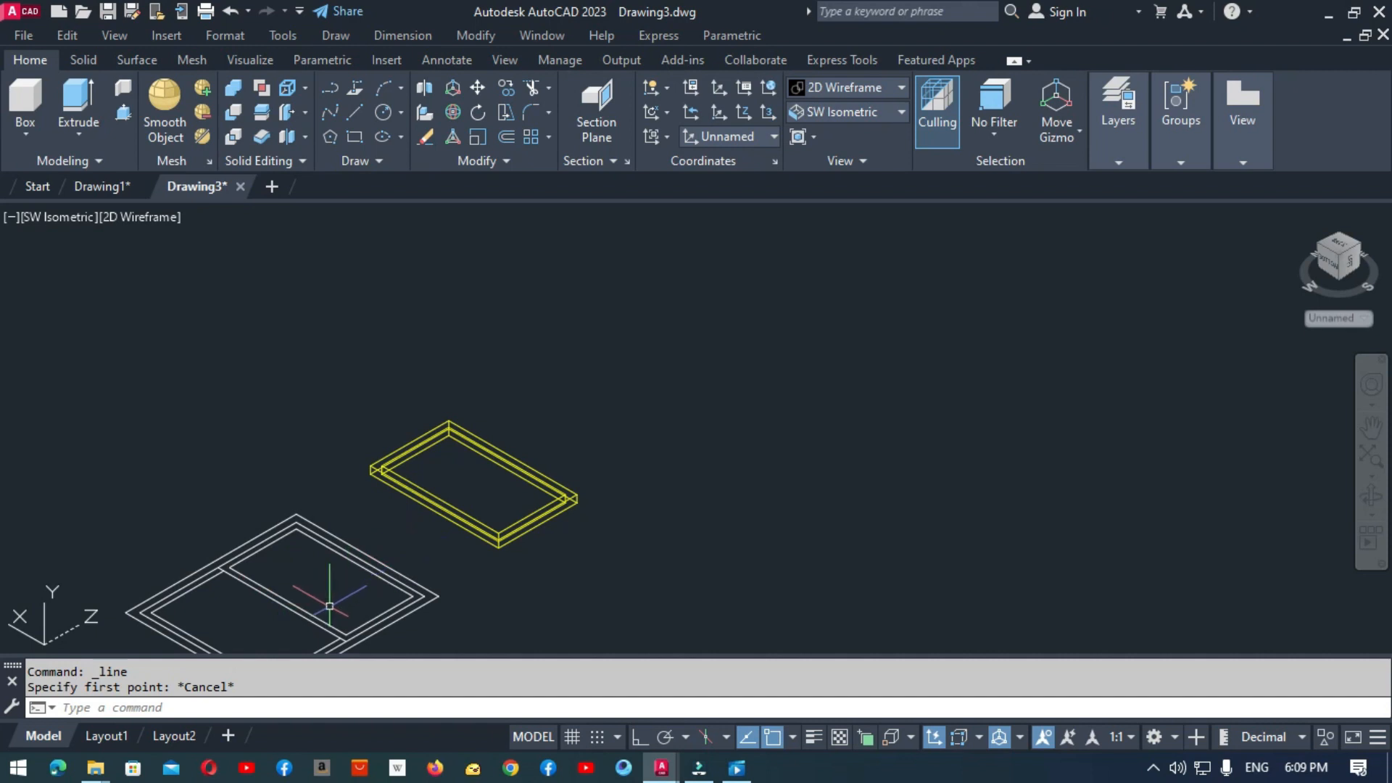
scroll(250, 598, up, 4)
scroll(254, 604, down, 2)
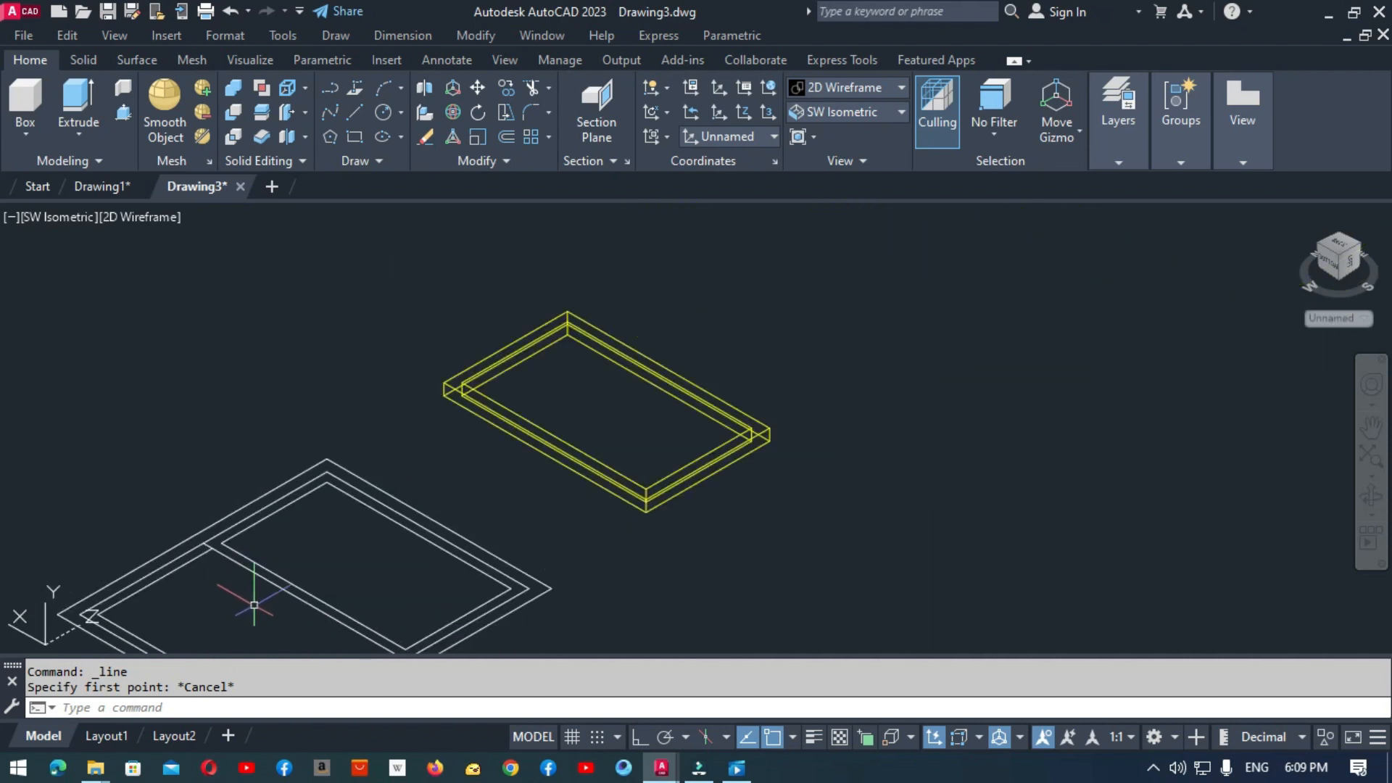
Step: In the Top view, draw a rectangle over the frame's right inner panel from its top-right to its bottom-left corner
click(902, 114)
click(834, 135)
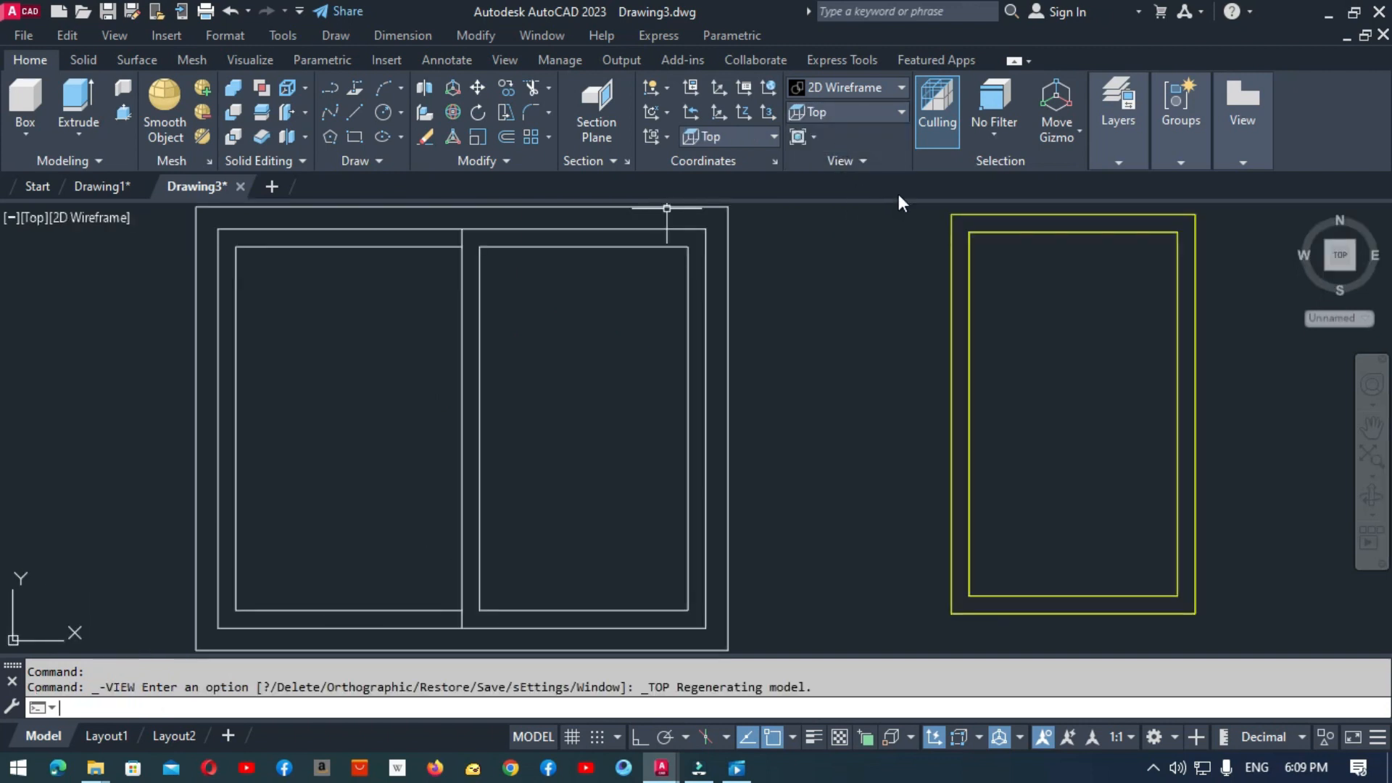
click(900, 115)
click(829, 252)
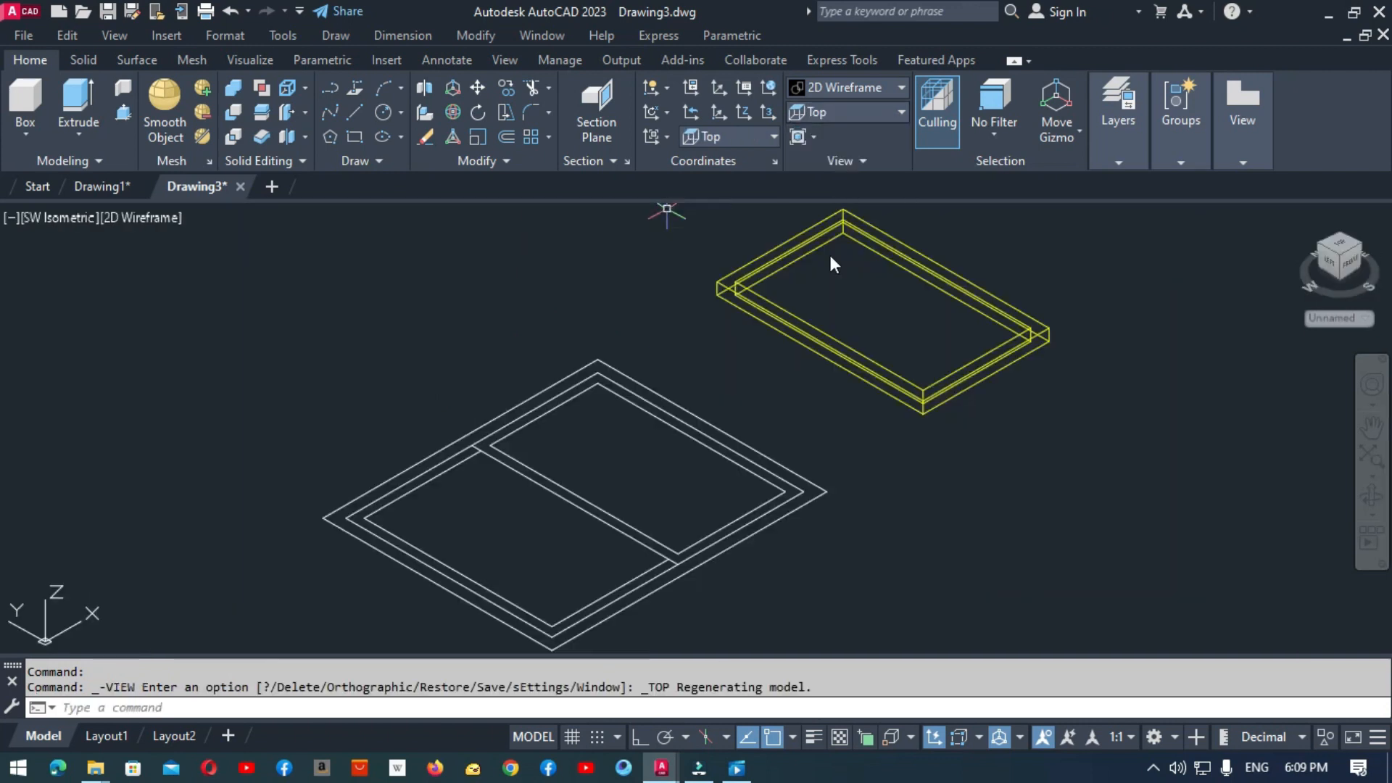
click(902, 112)
click(858, 138)
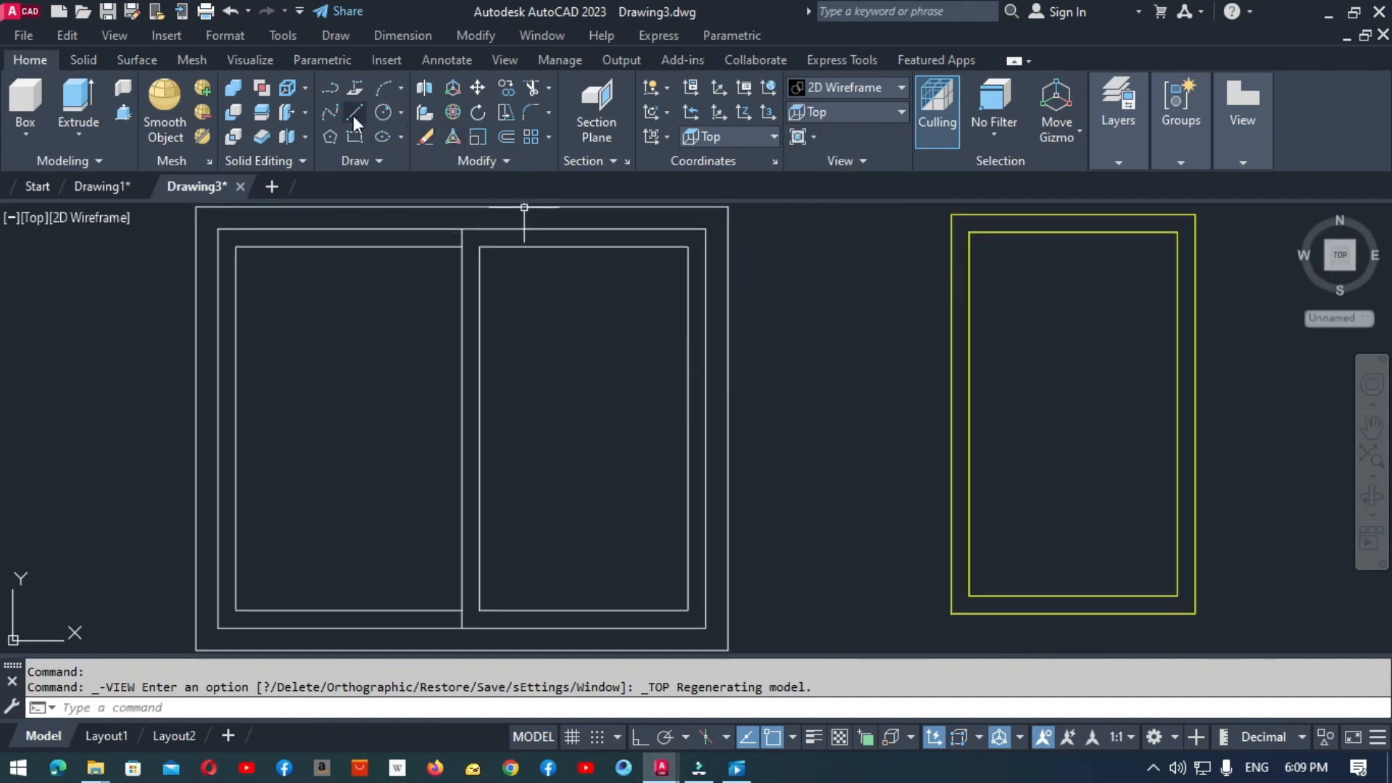
click(353, 143)
click(688, 247)
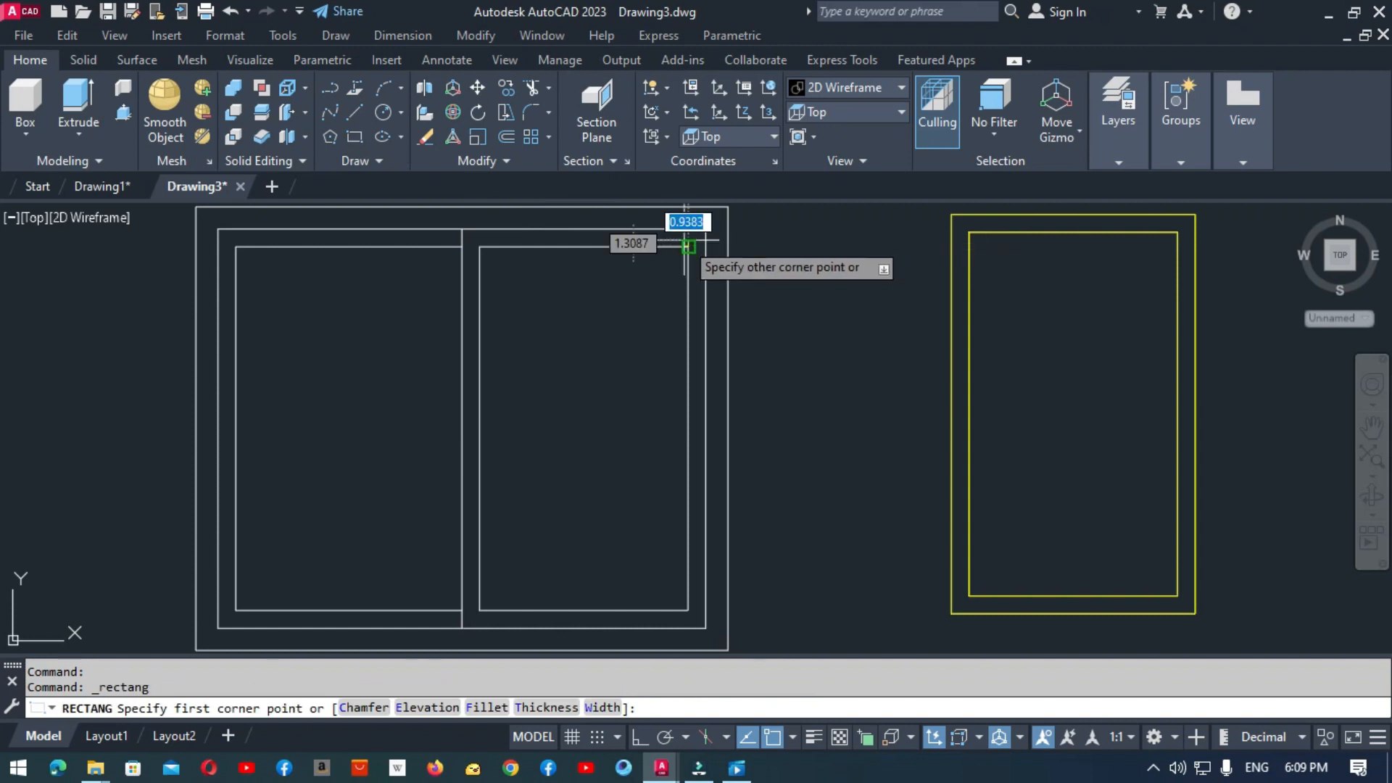
click(481, 609)
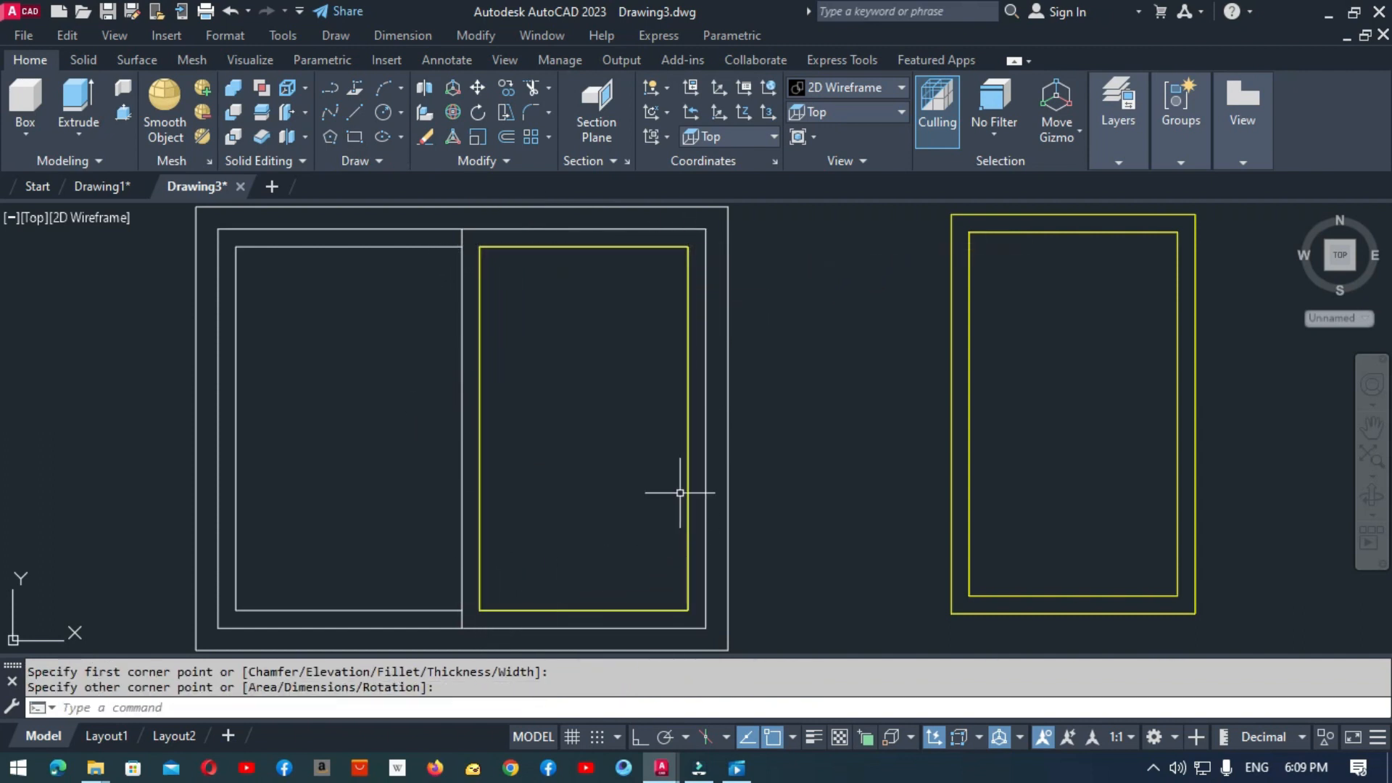
click(901, 112)
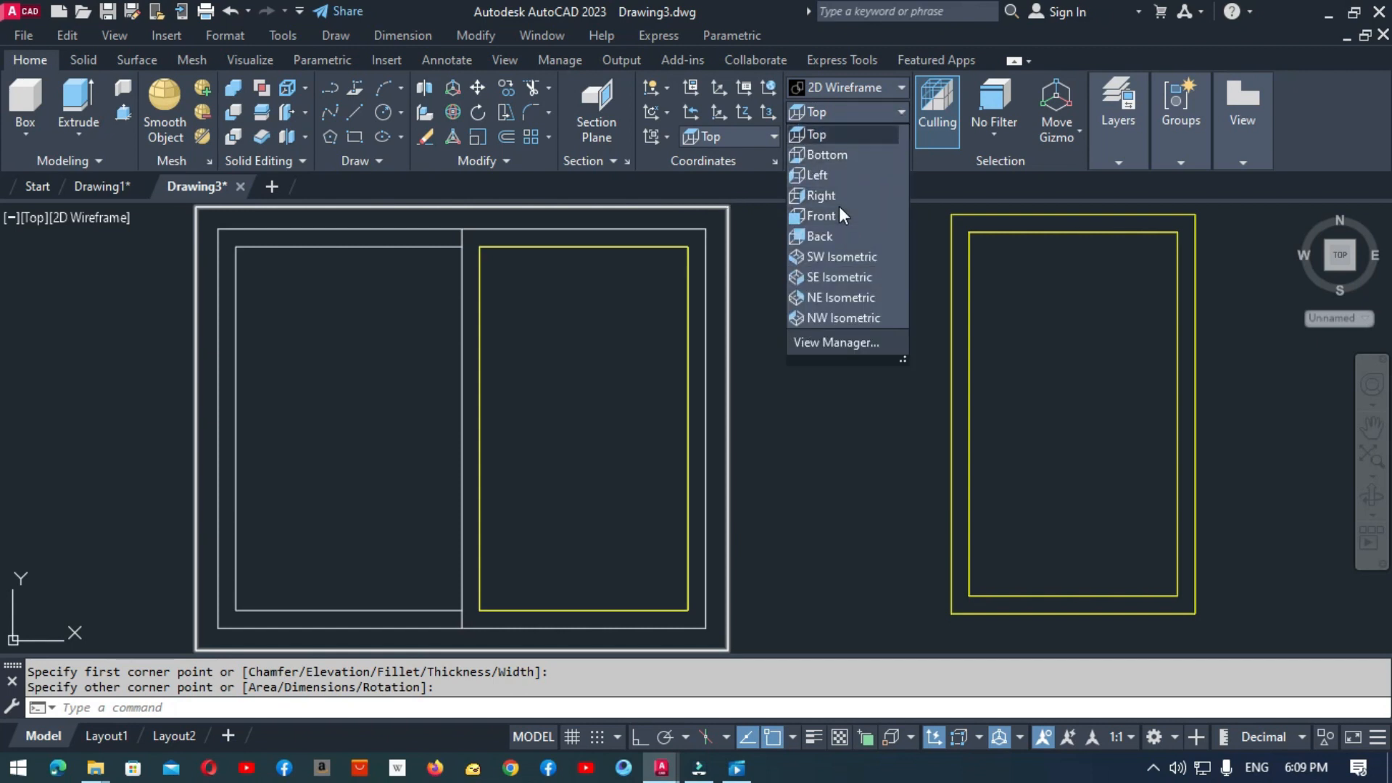
click(838, 196)
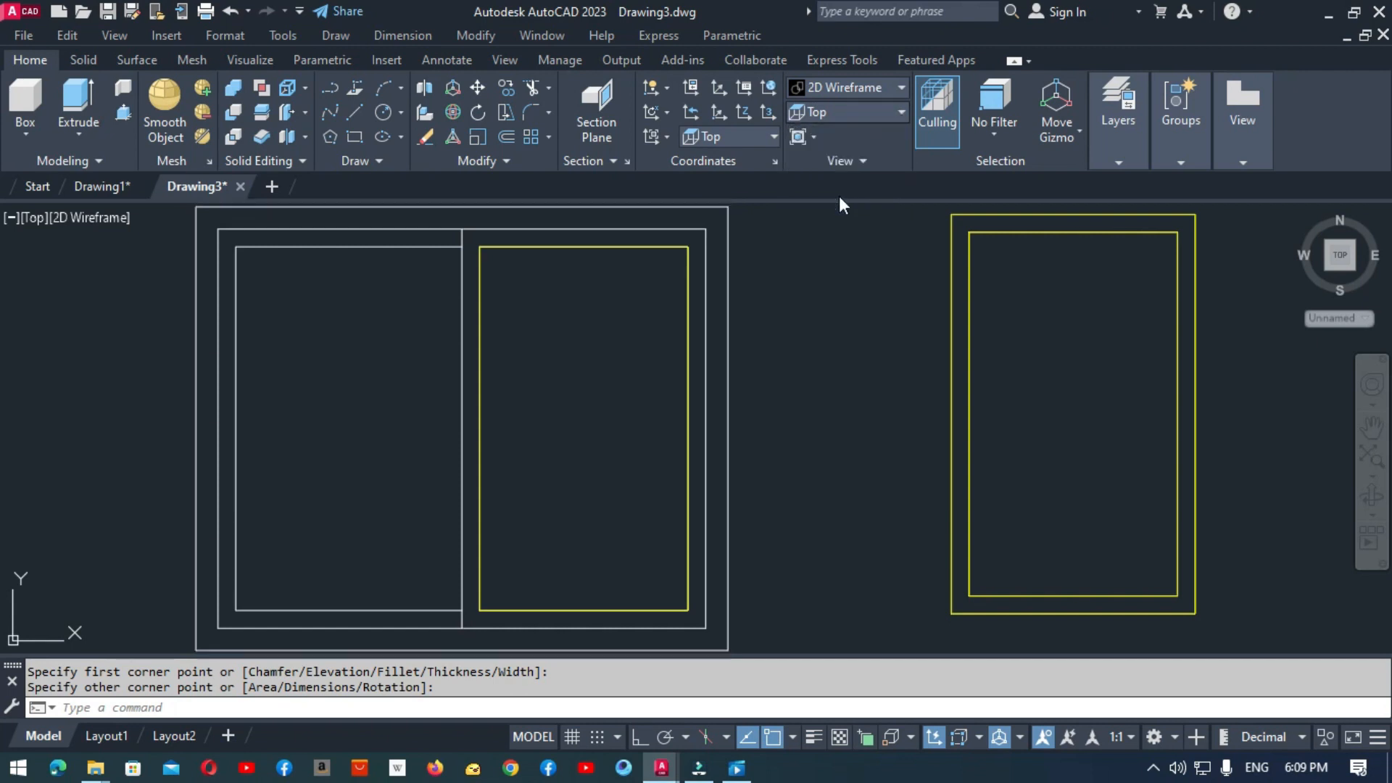
click(901, 112)
click(874, 135)
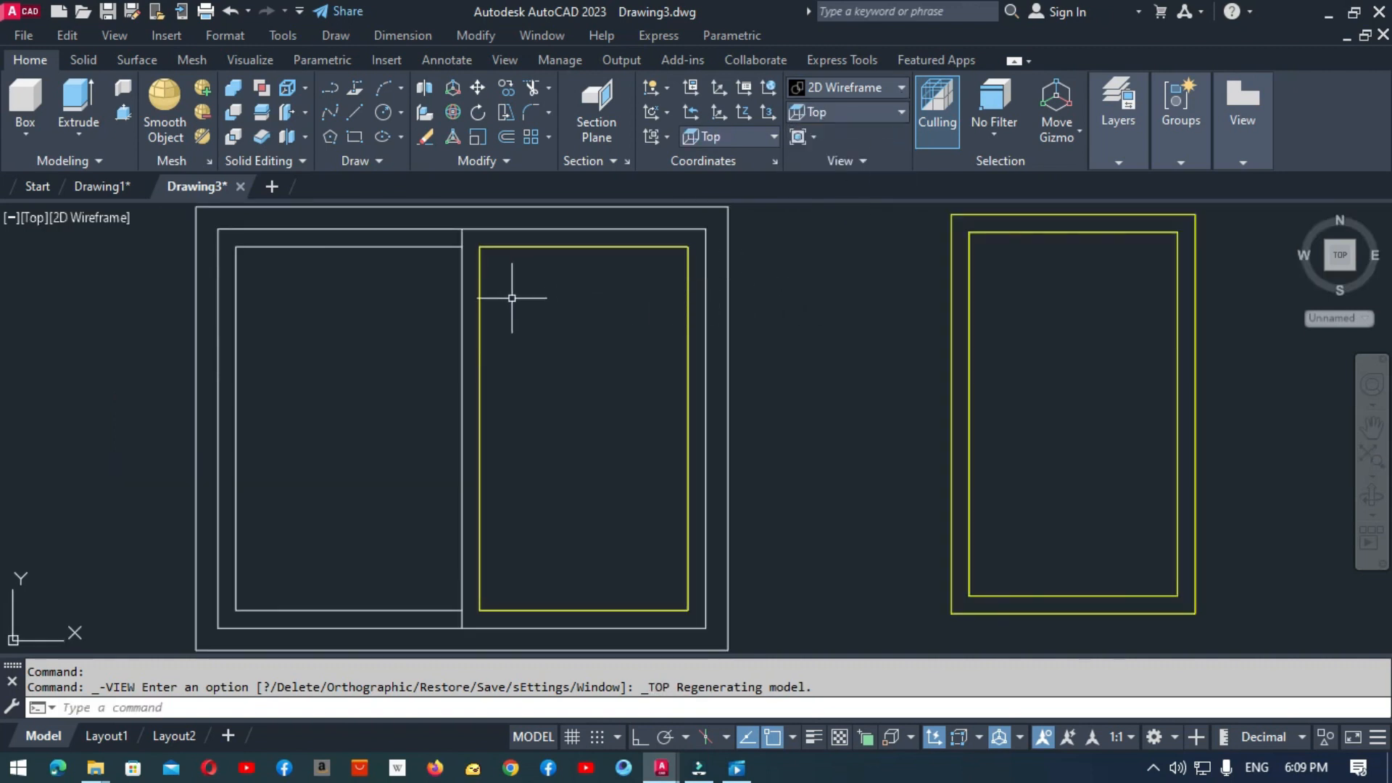
Step: Set the transparency of the yellow rectangle in the frame's right panel to 70
double_click(480, 305)
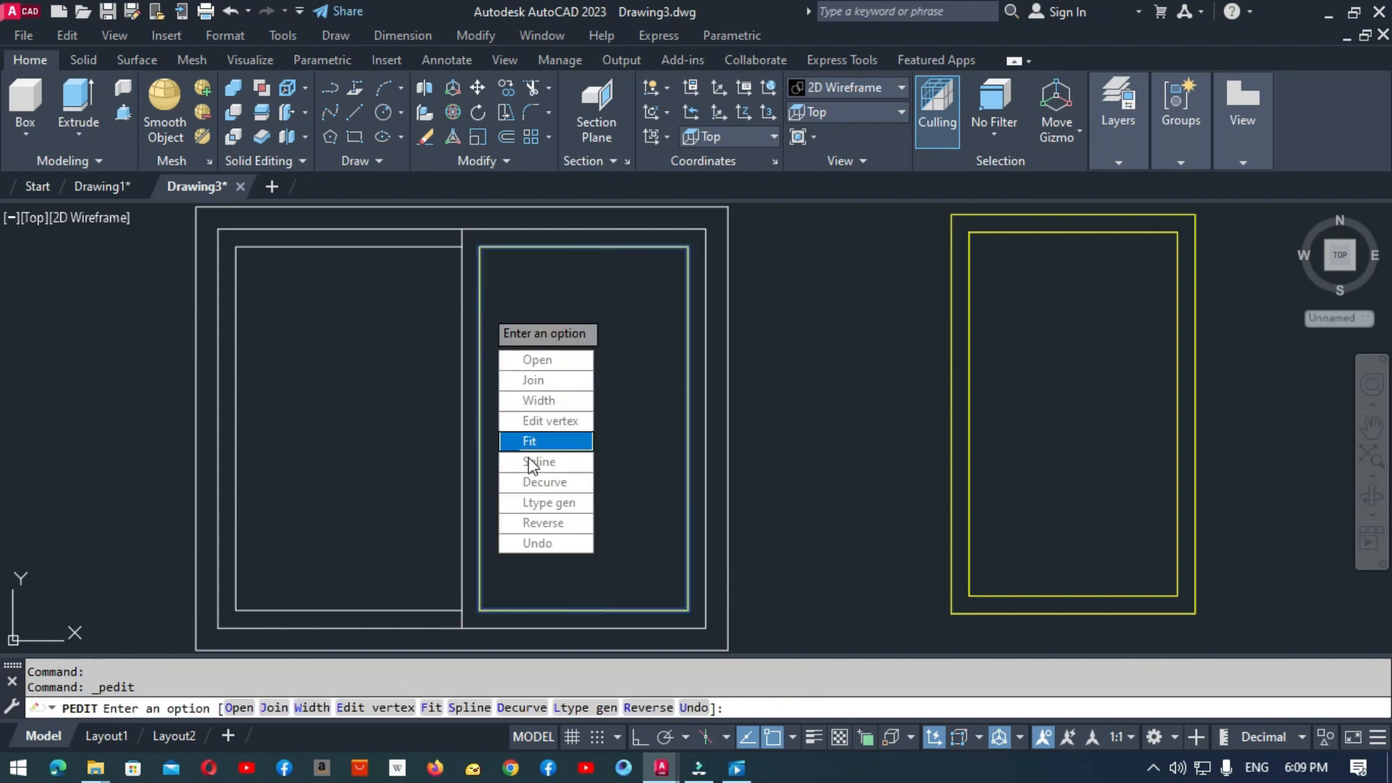
key(Escape)
click(612, 246)
right_click(592, 354)
click(651, 716)
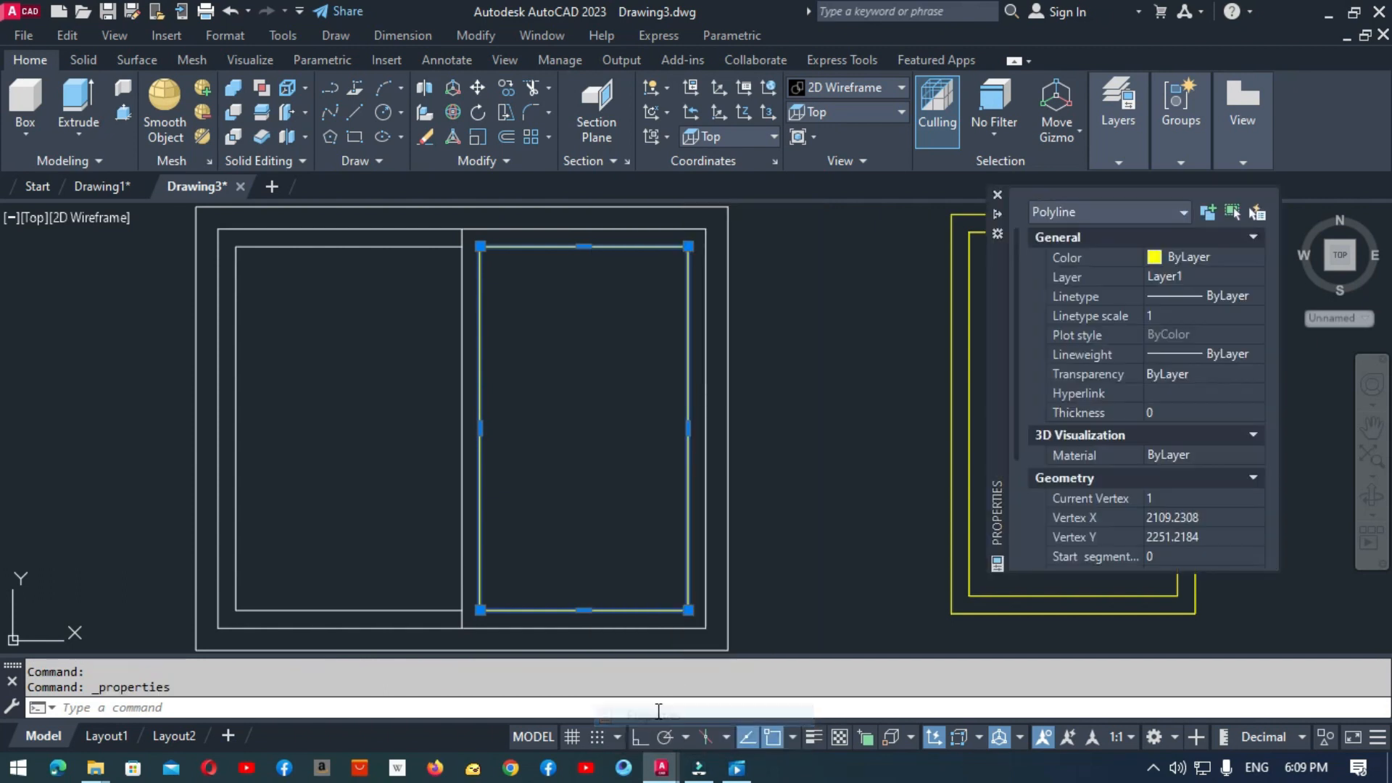
click(1164, 380)
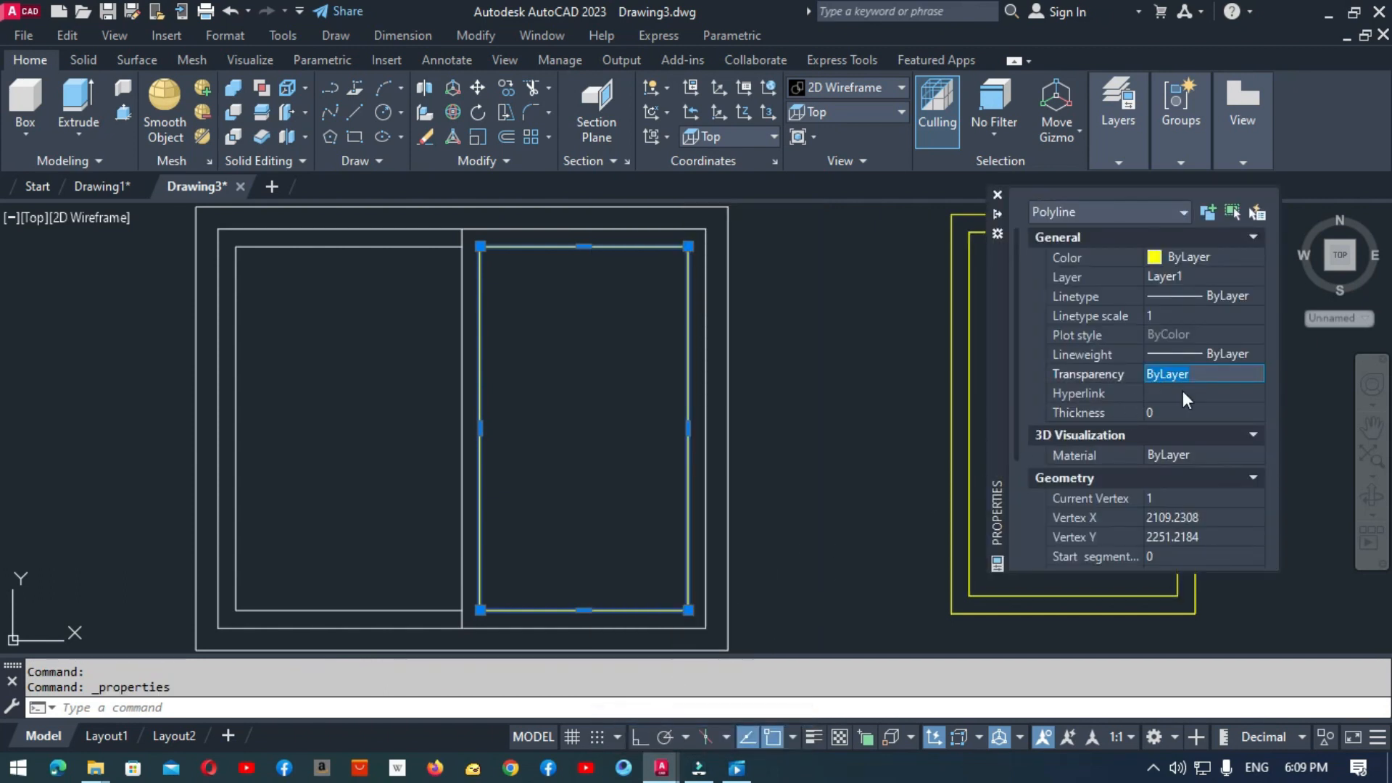
text(70)
click(997, 194)
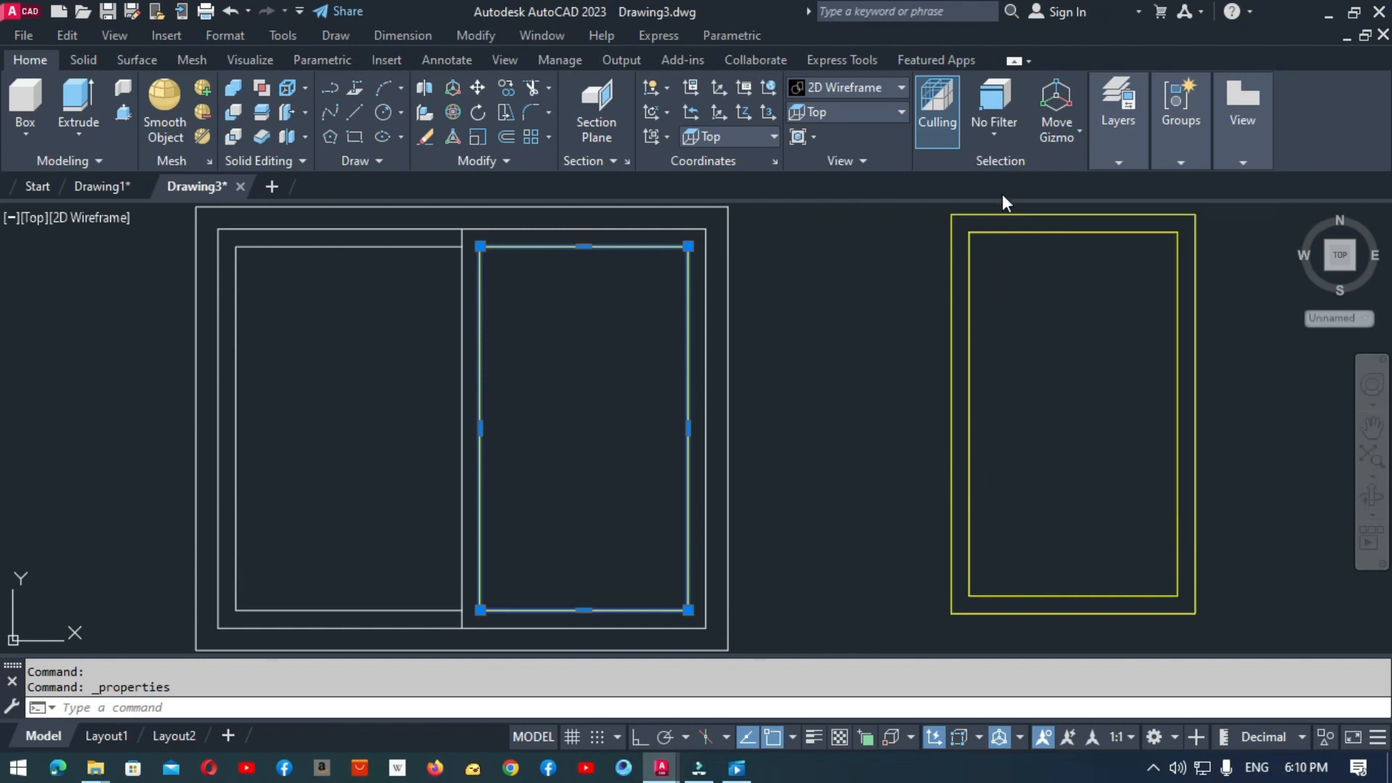
Step: Switch to the SW Isometric view and extrude the right panel's yellow rectangle to a height of 1.00
click(902, 111)
click(857, 255)
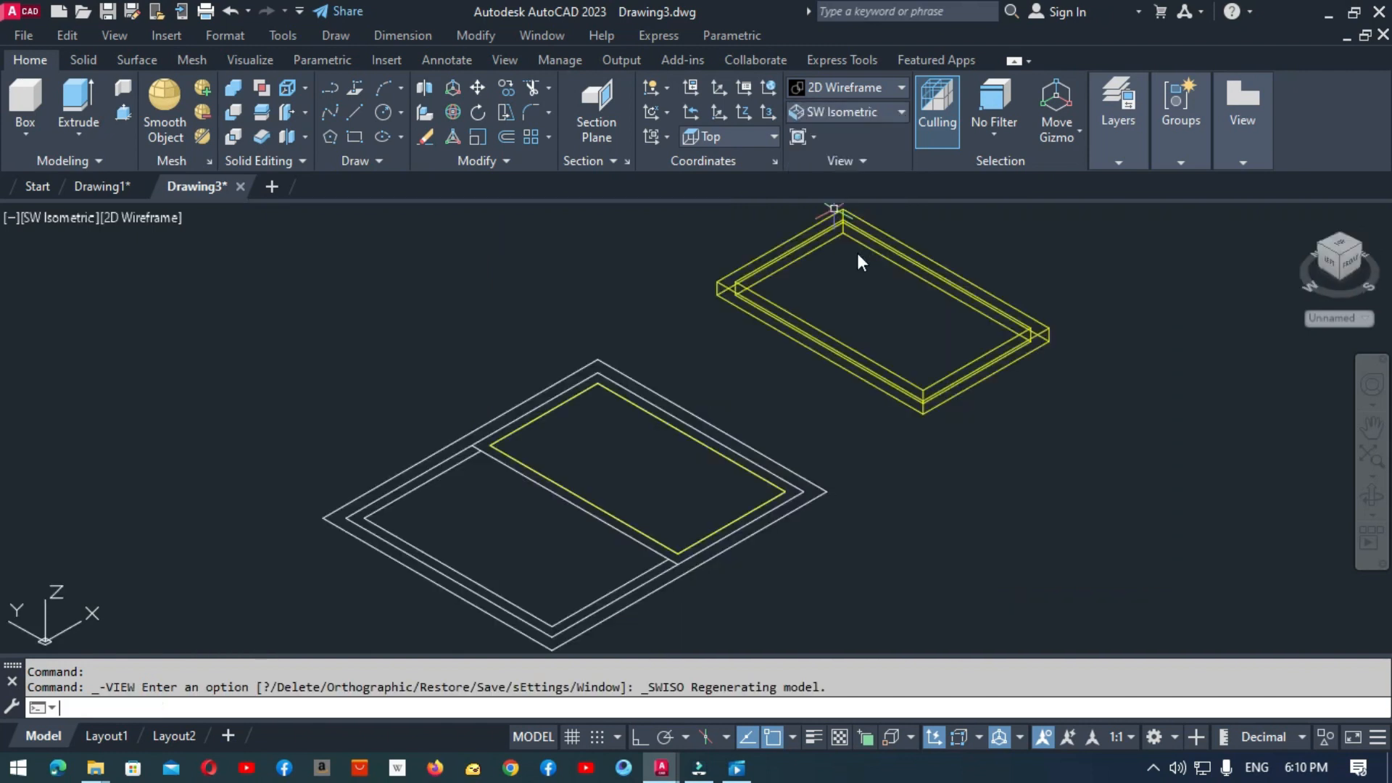
click(77, 98)
click(572, 441)
key(Escape)
click(577, 447)
key(Escape)
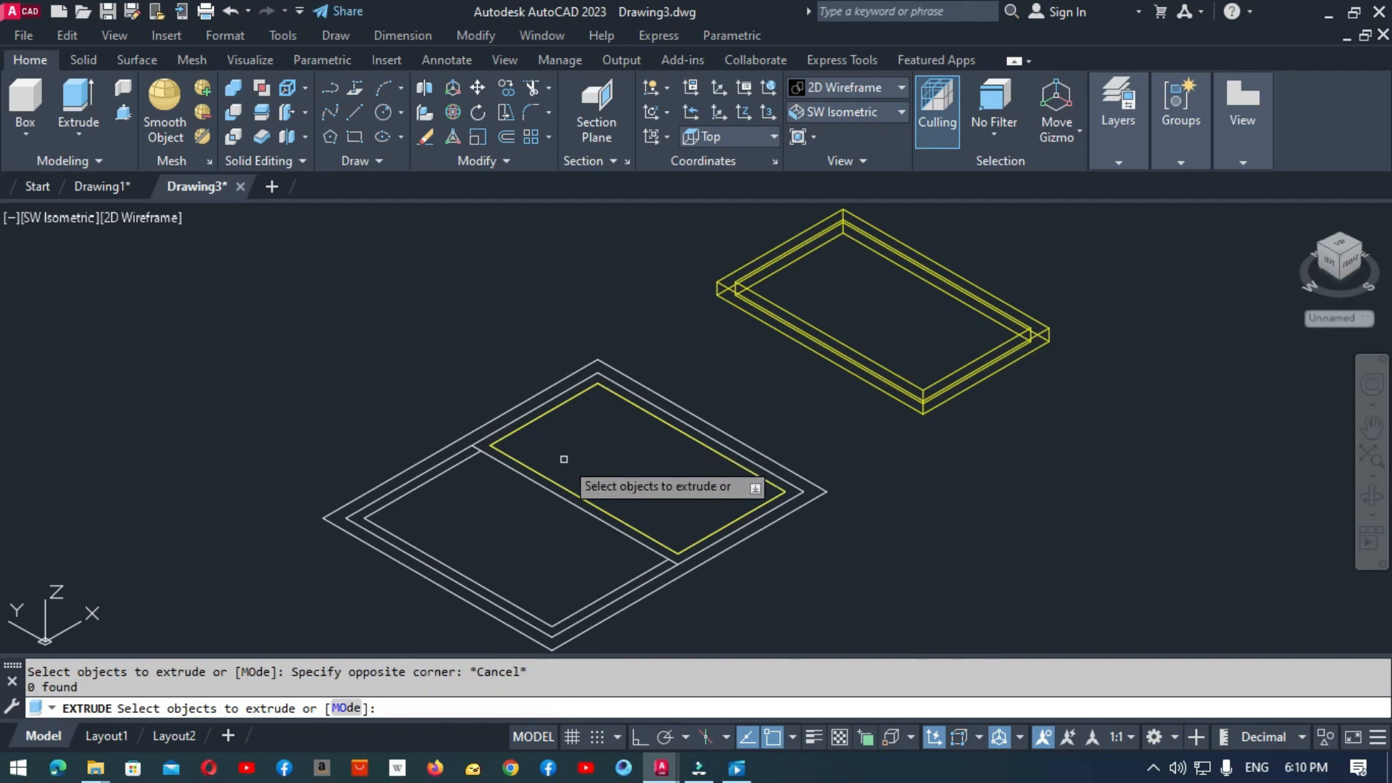
click(549, 481)
right_click(584, 443)
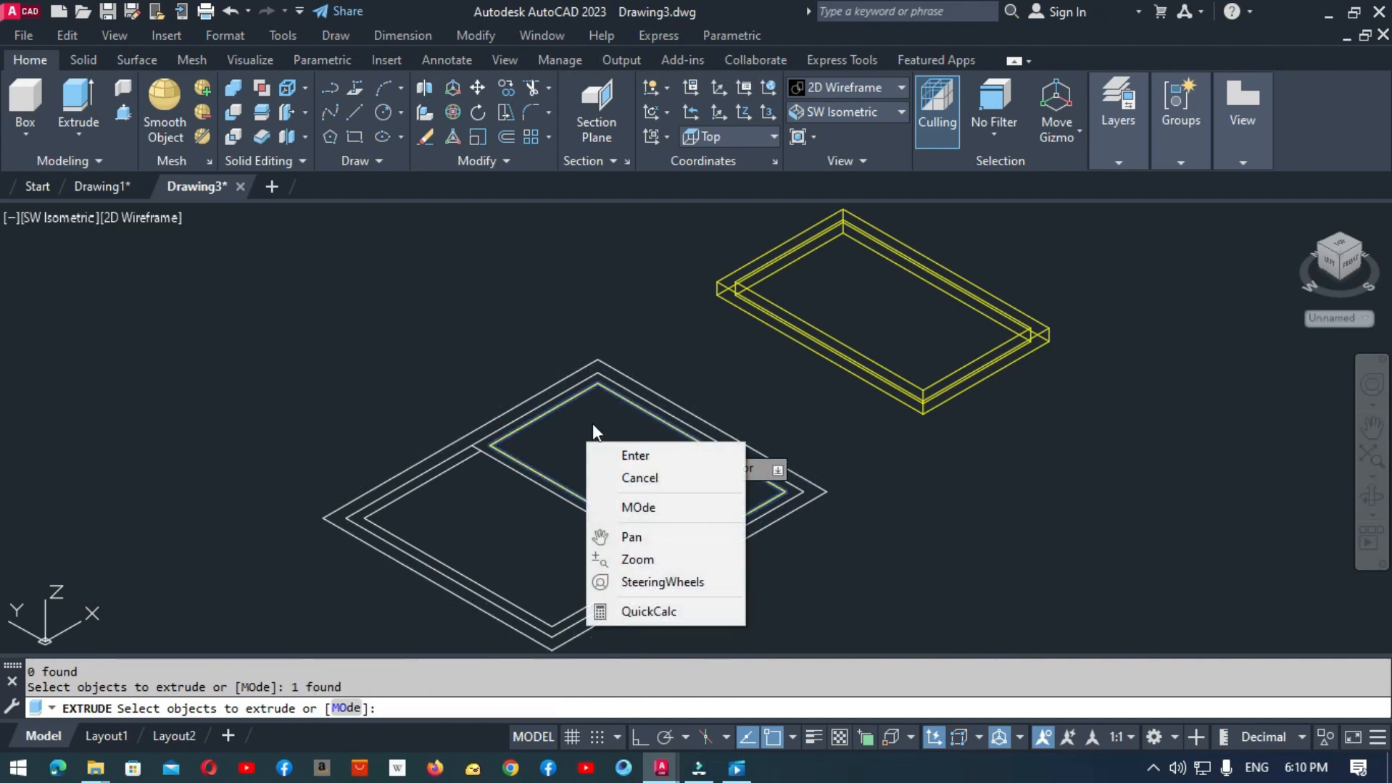
click(620, 456)
text(1.00)
key(Return)
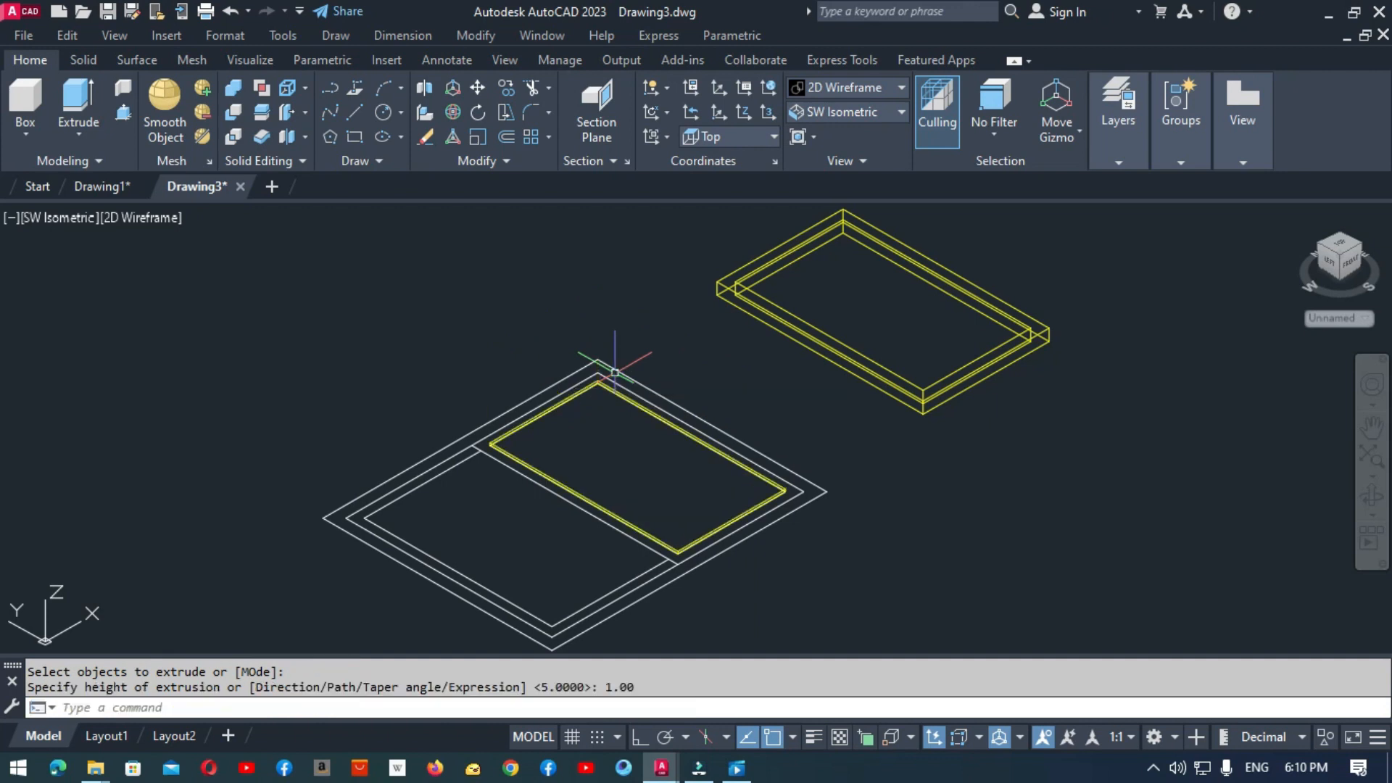
Step: Set the transparency of the thin extruded pane in the right panel to 70 and clear the selection
click(628, 463)
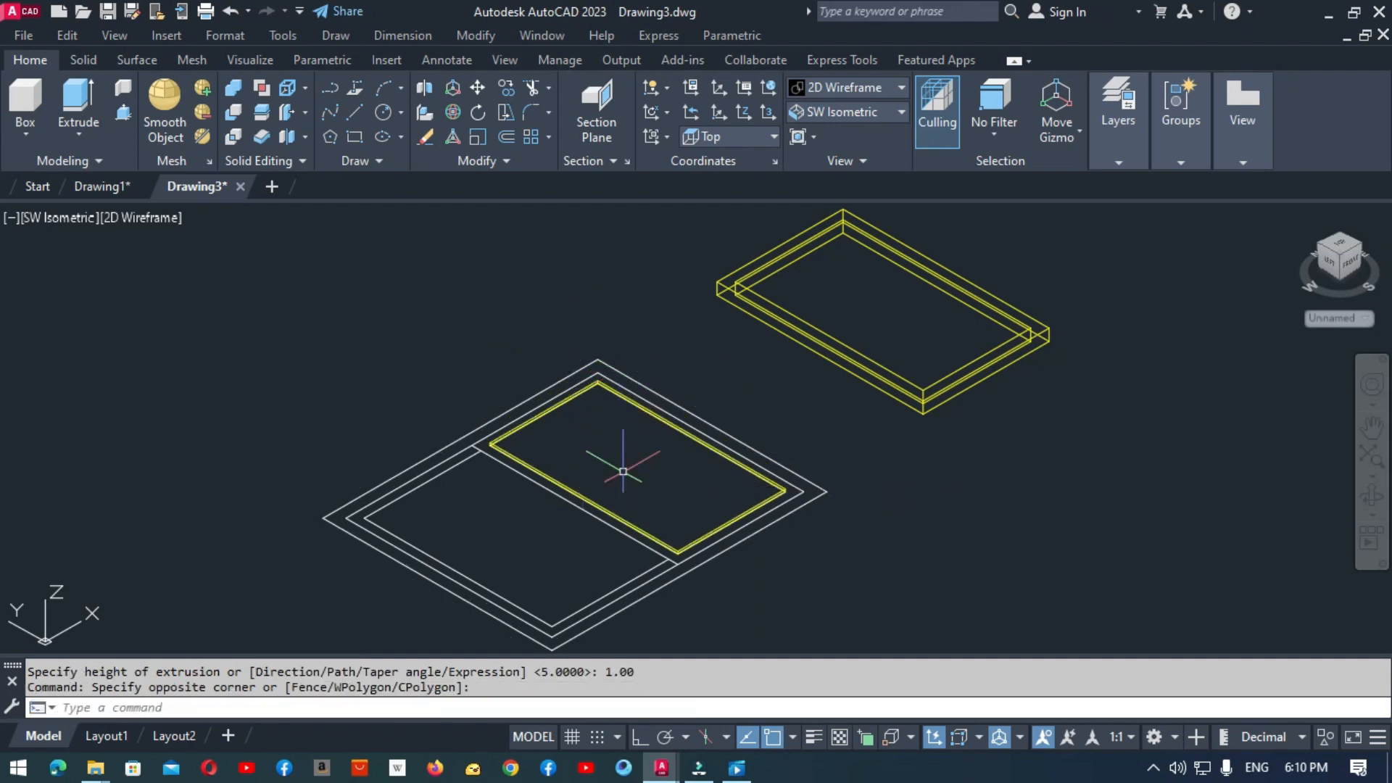
click(591, 501)
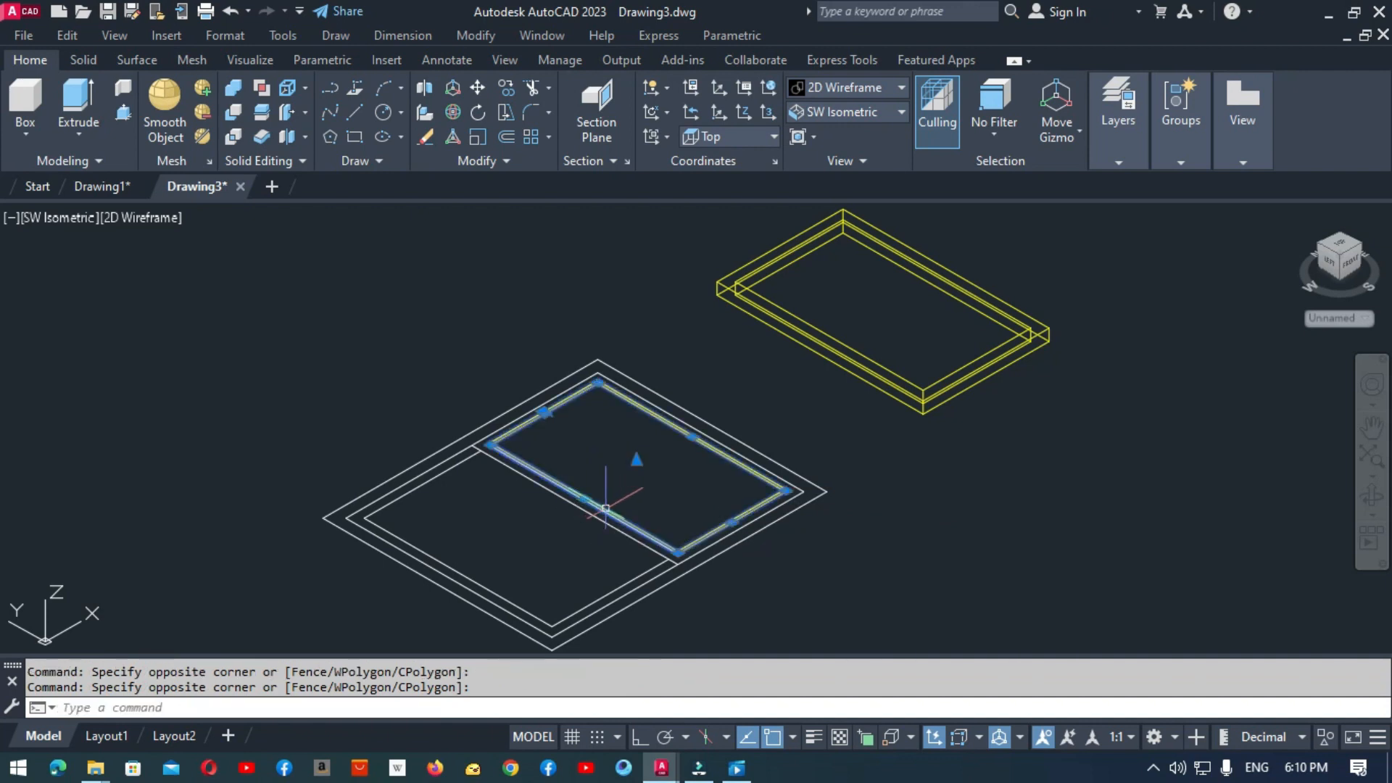
right_click(643, 455)
click(703, 715)
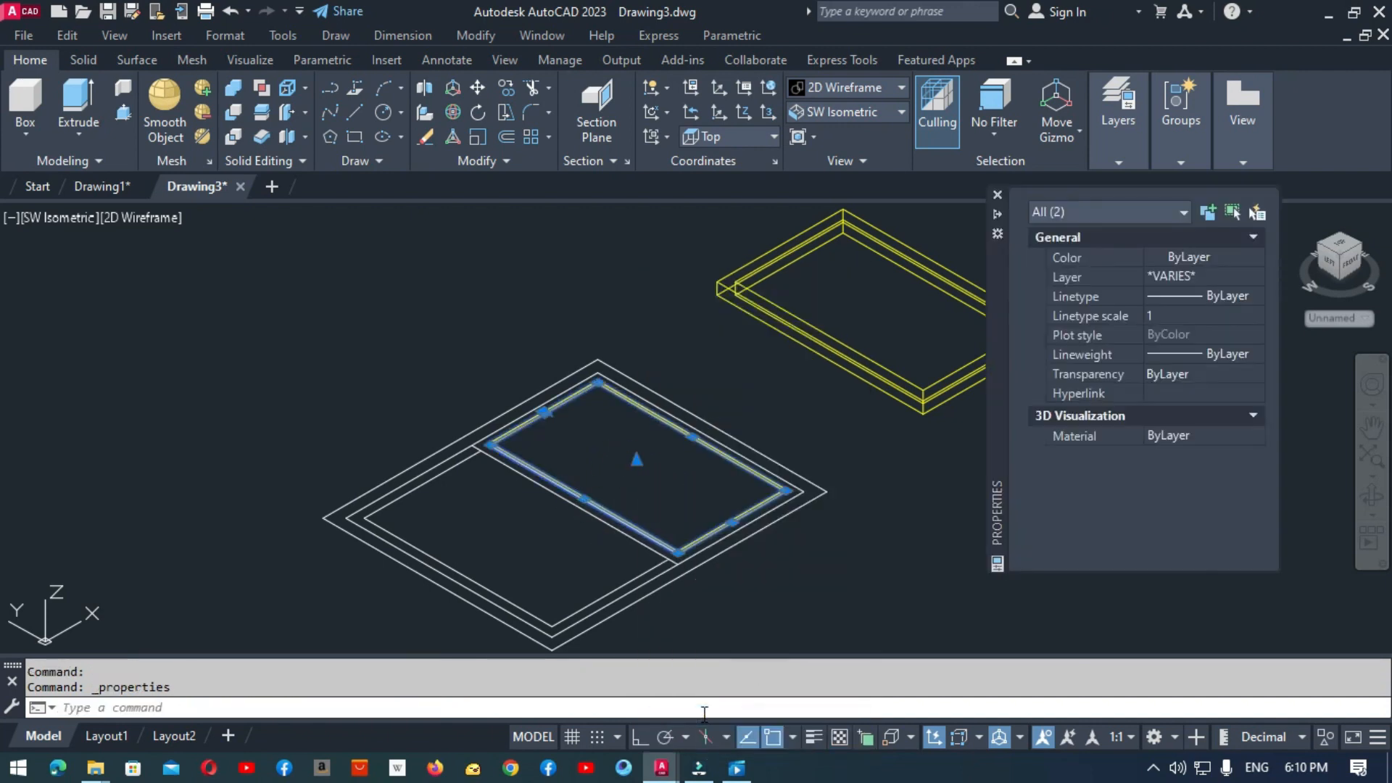
click(1190, 374)
text(70)
click(1224, 393)
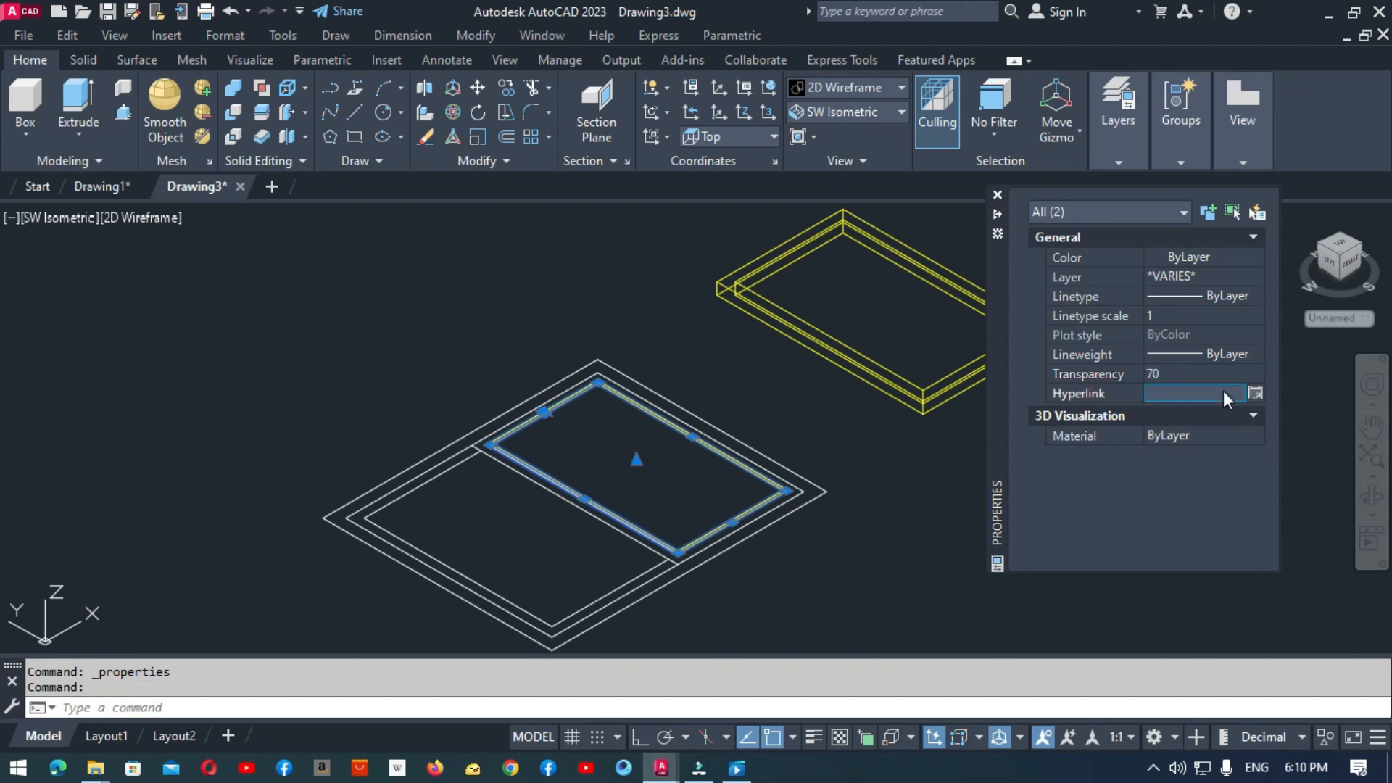
click(998, 194)
key(Escape)
click(158, 219)
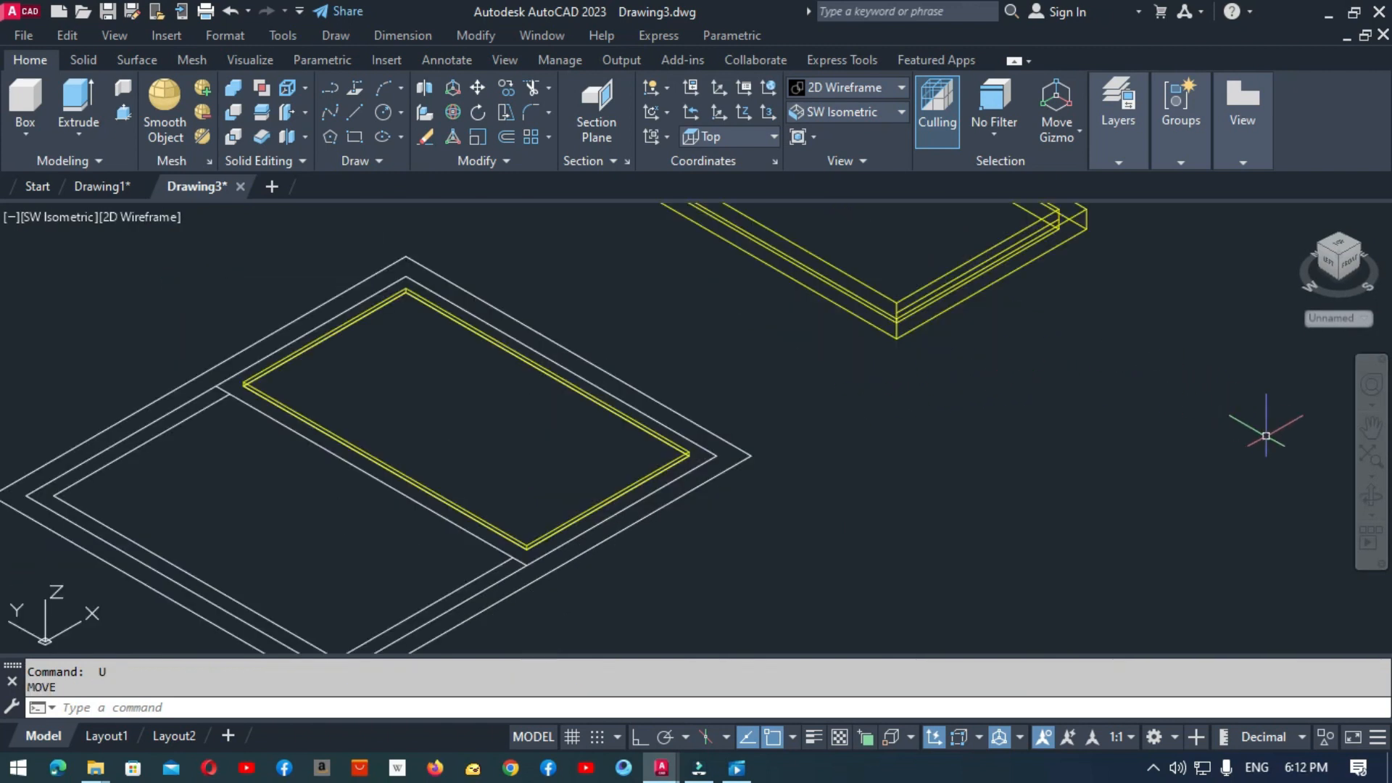
Step: Examine the guide line running along the inner short side of the separate extruded sash frame
click(1372, 434)
drag(1096, 386, 1014, 544)
scroll(901, 411, up, 2)
scroll(901, 411, up, 2)
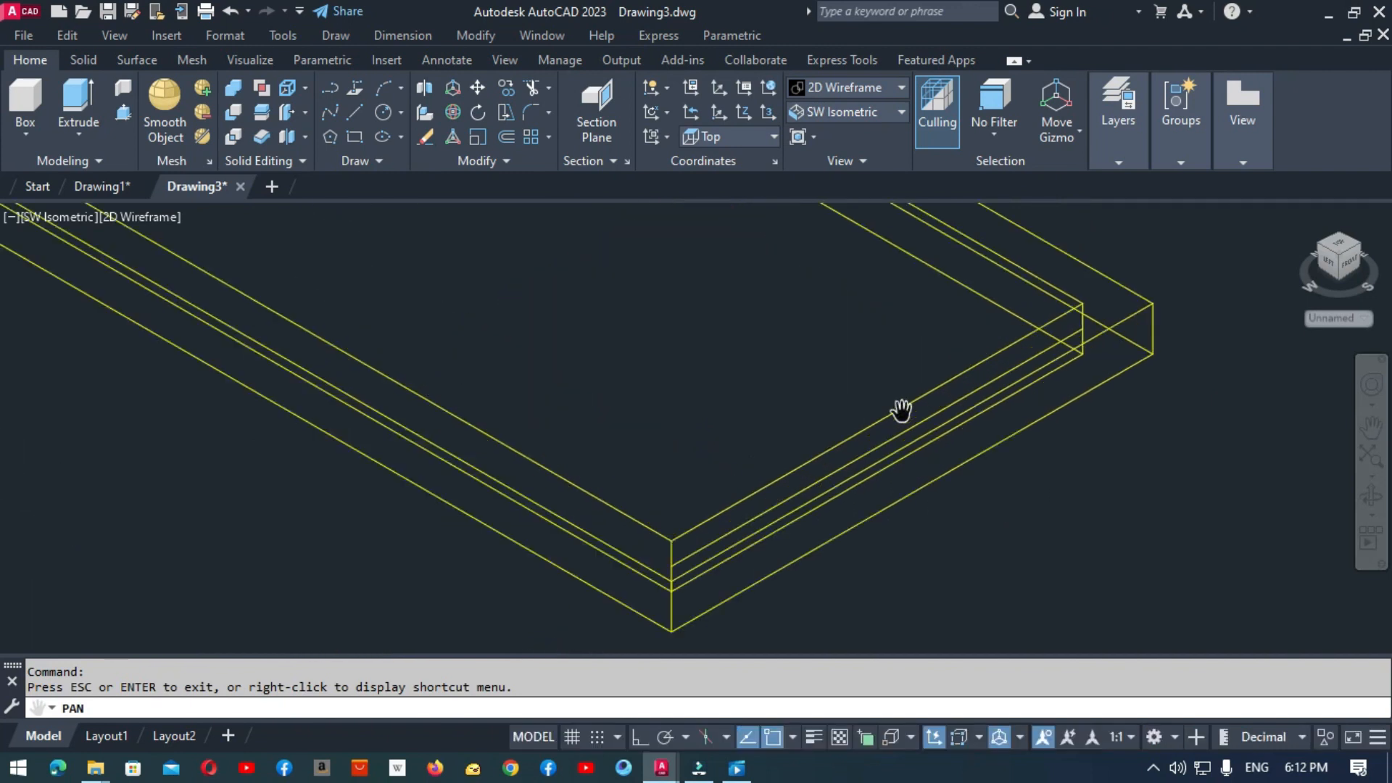
scroll(641, 419, down, 2)
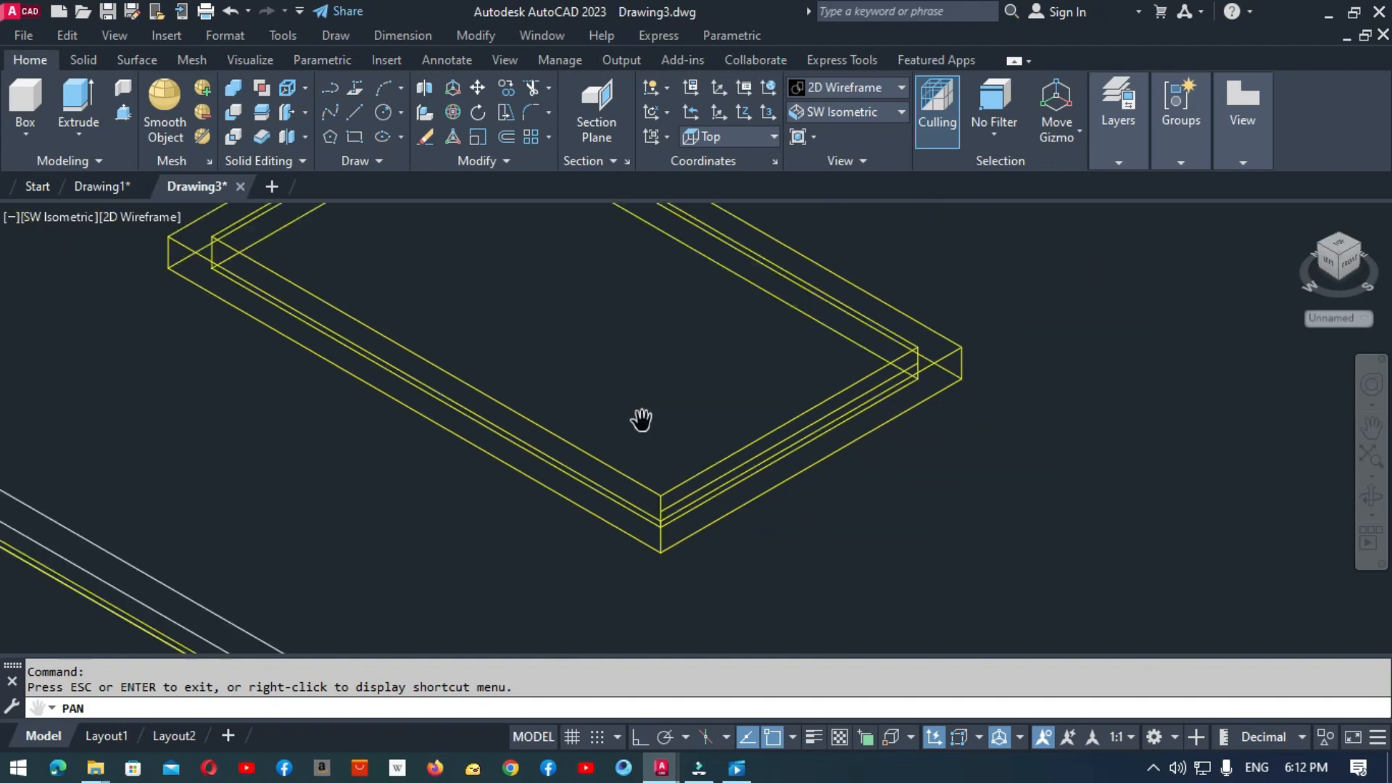
scroll(642, 419, down, 2)
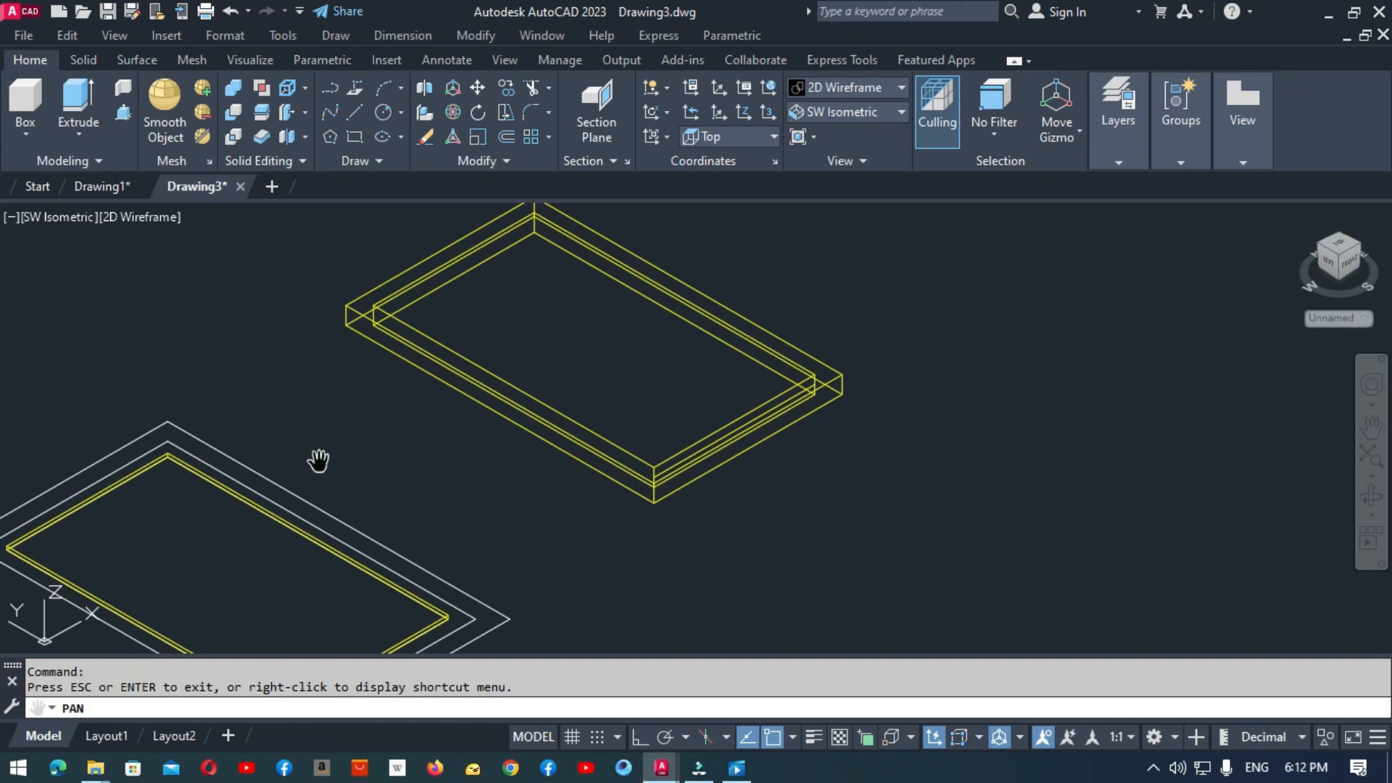
scroll(730, 421, up, 3)
key(Escape)
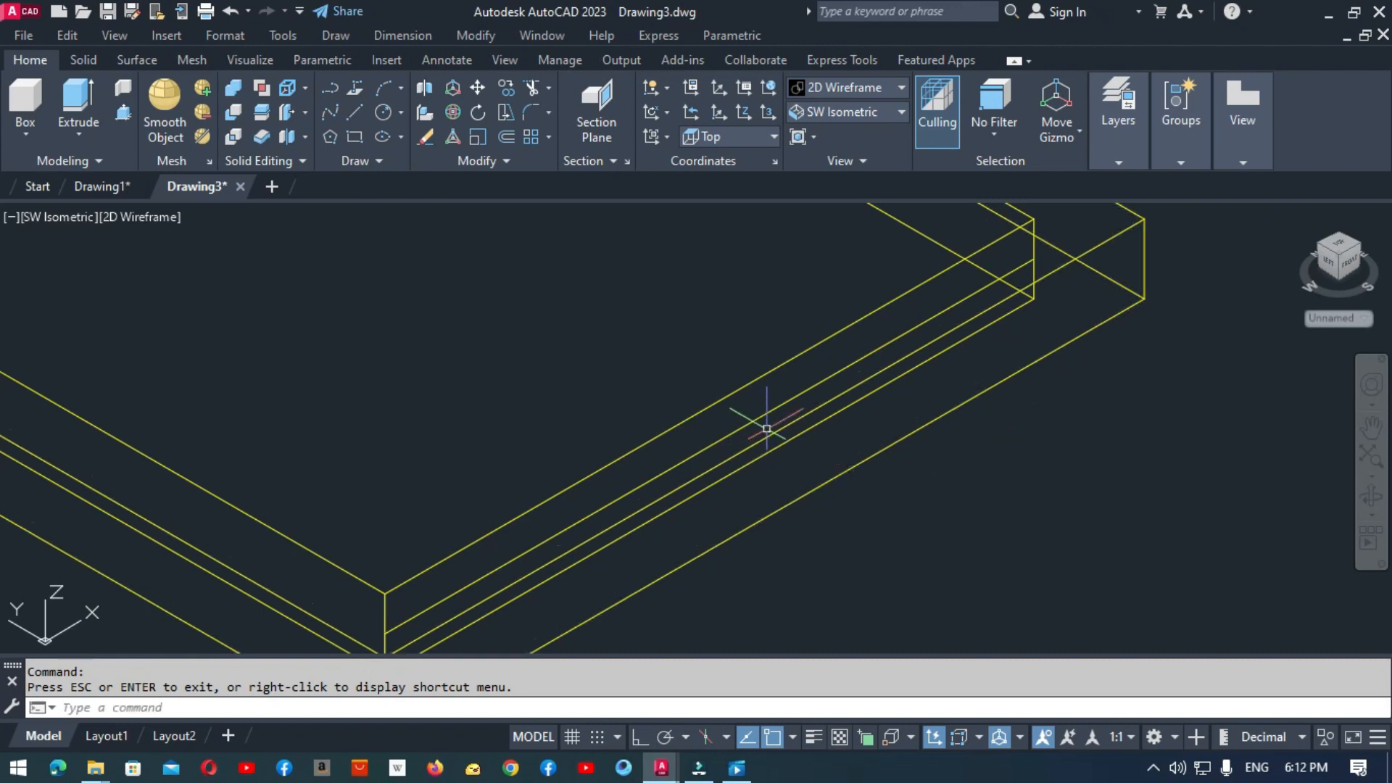
mouse_move(770, 409)
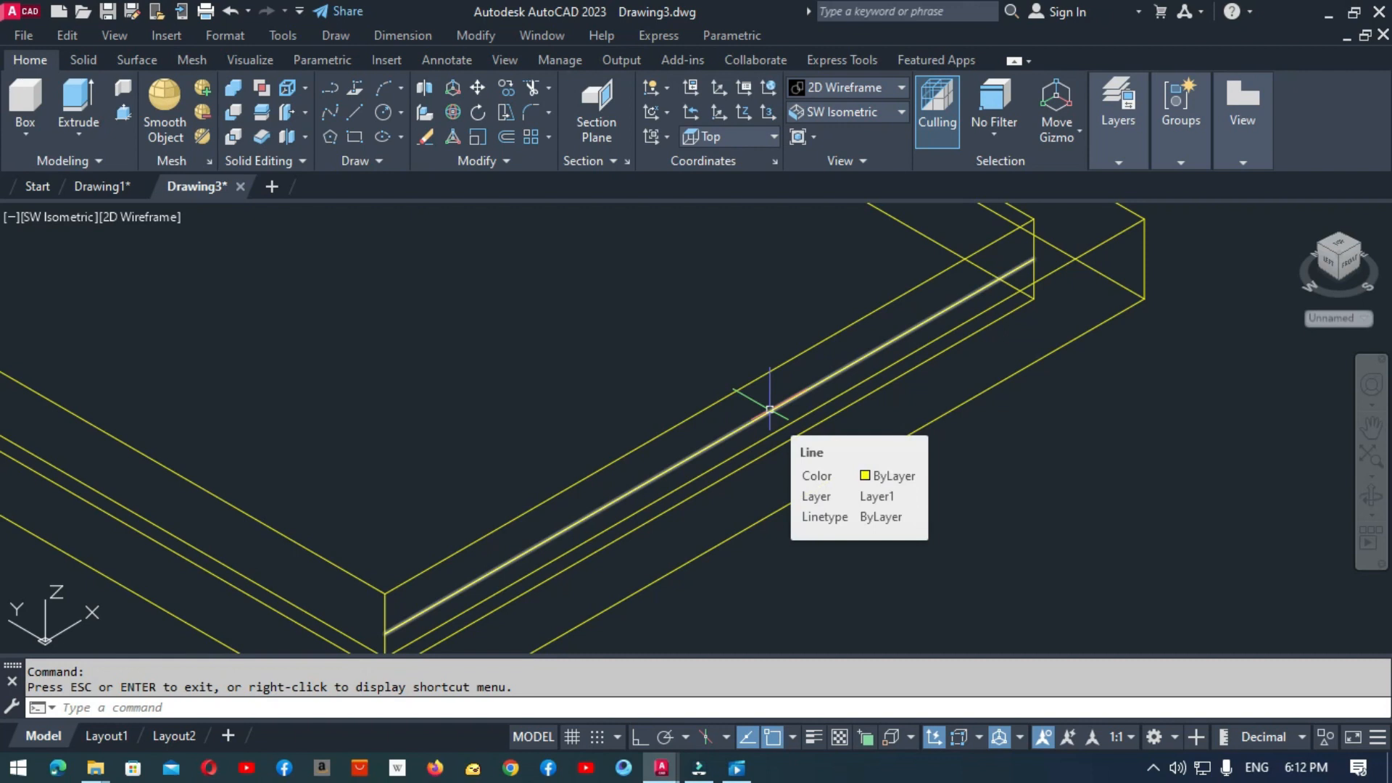
scroll(770, 409, down, 10)
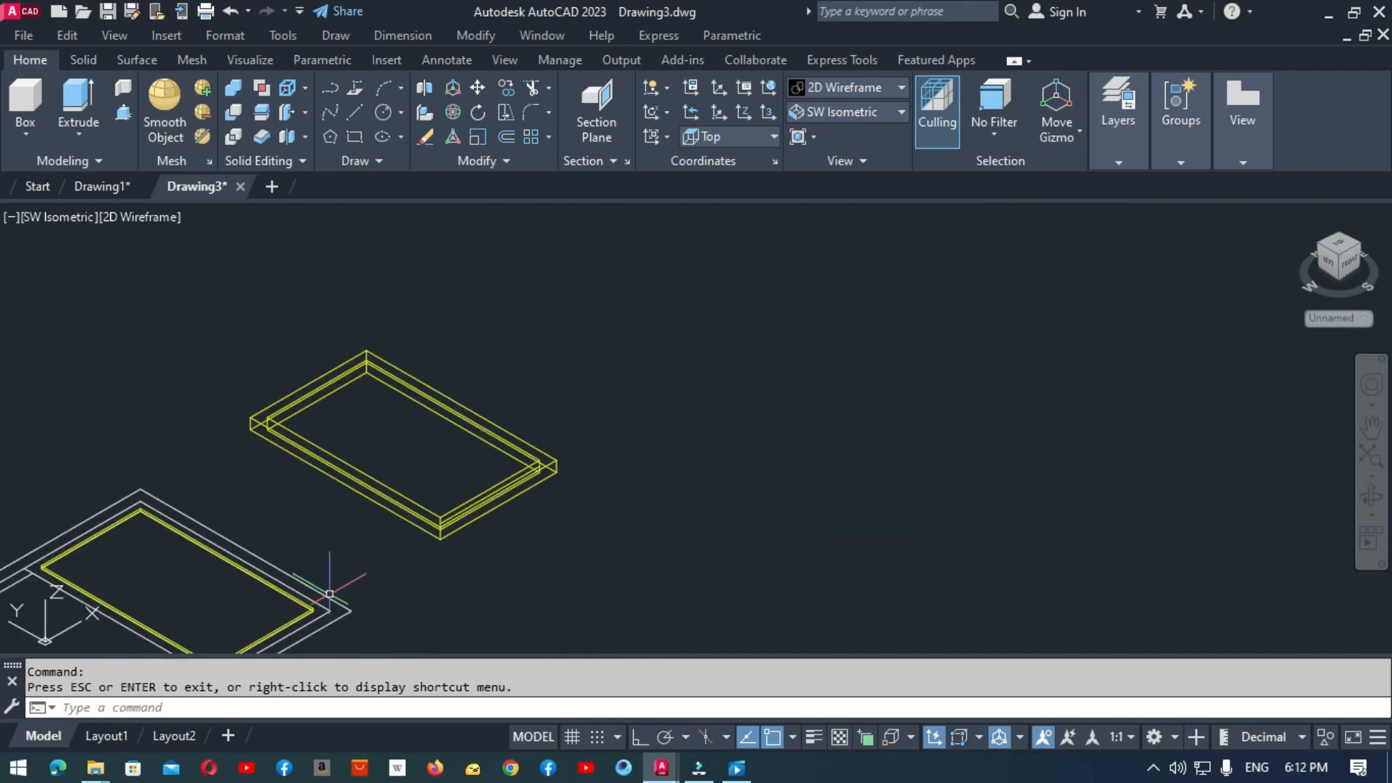
Step: Undo the last line and draw a short line joining the midpoints of the thin pane's upper and lower short-side edges
text(u)
key(Return)
scroll(302, 616, up, 4)
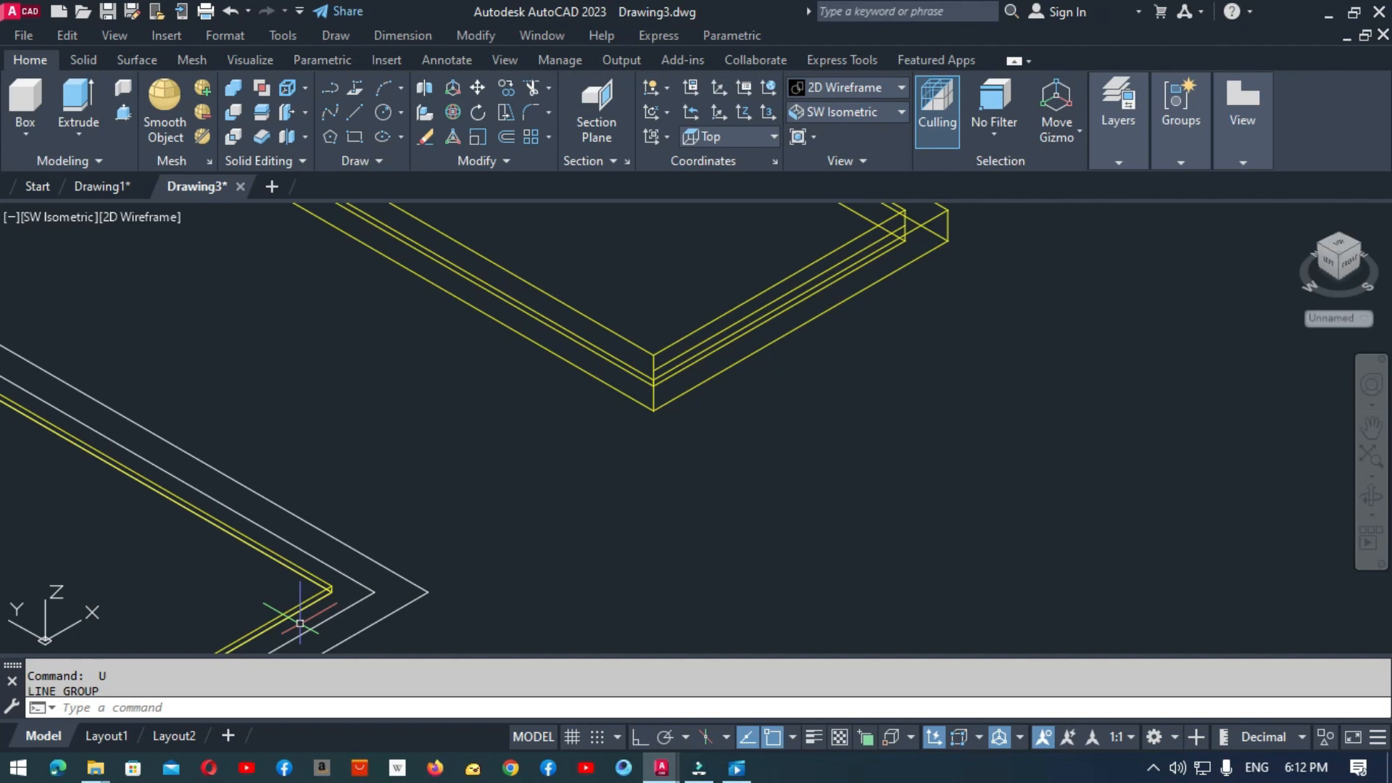
middle_drag(359, 624, 546, 476)
scroll(376, 551, up, 6)
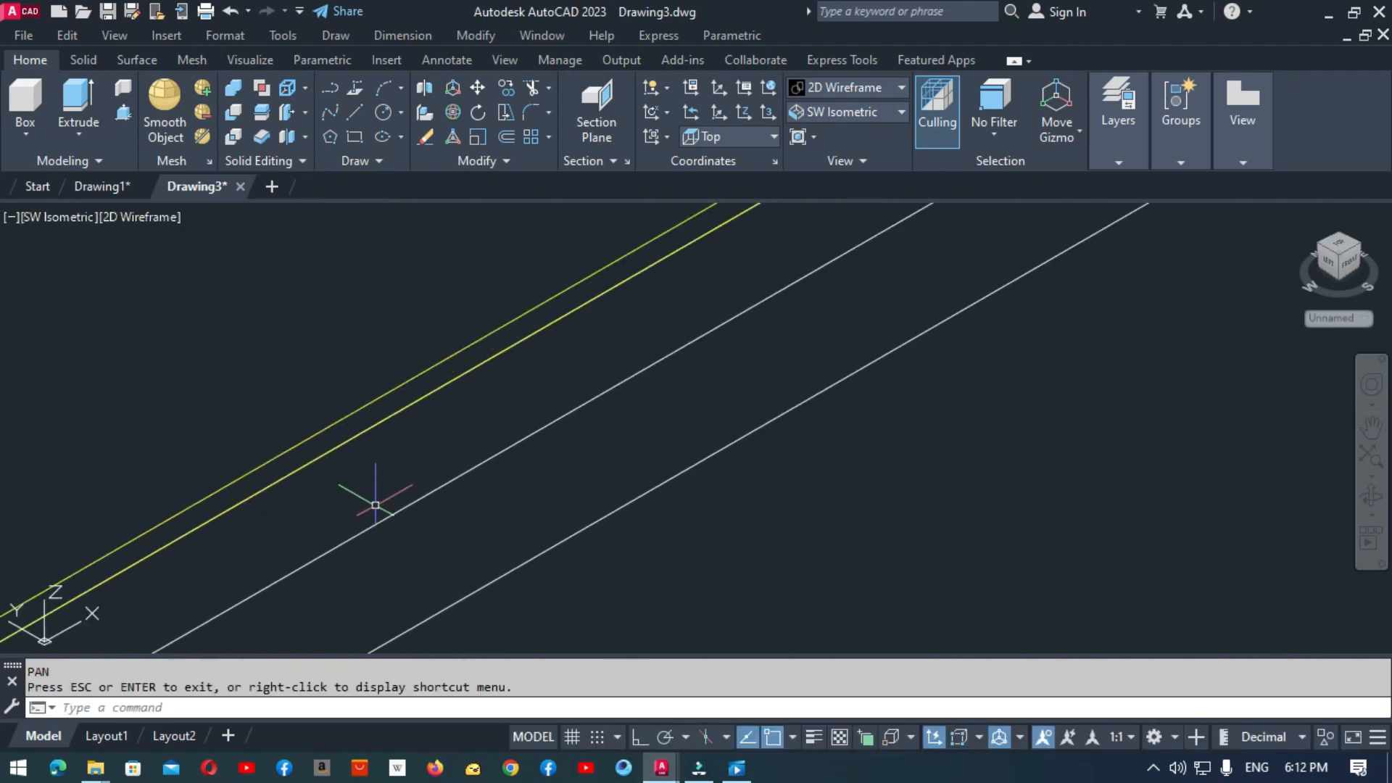
click(354, 111)
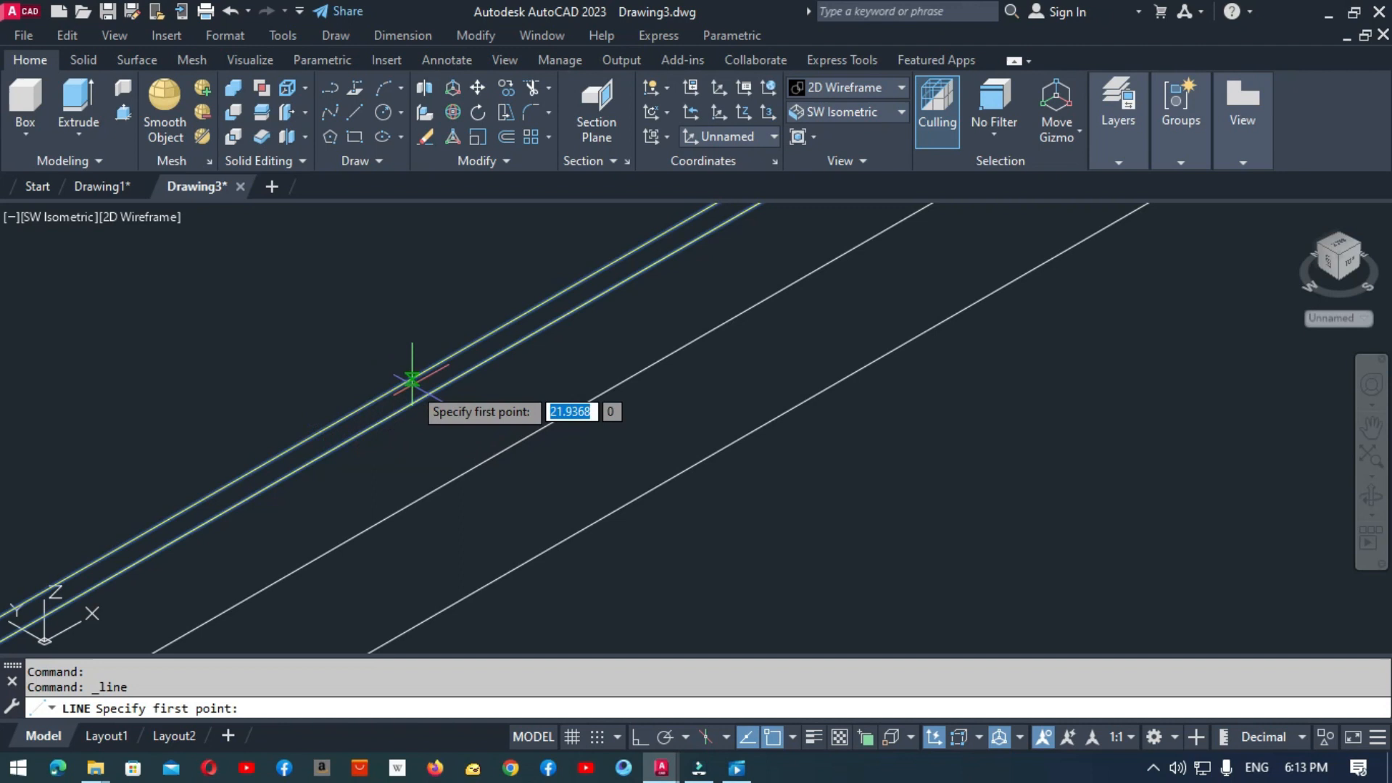
click(445, 359)
click(446, 384)
key(Escape)
Step: Move the thin pane and its short line from that line's midpoint to the midpoint of the sash frame's inner guide line
text(m)
key(Return)
click(475, 320)
click(435, 428)
key(Return)
click(446, 371)
scroll(709, 379, down, 5)
scroll(855, 302, up, 8)
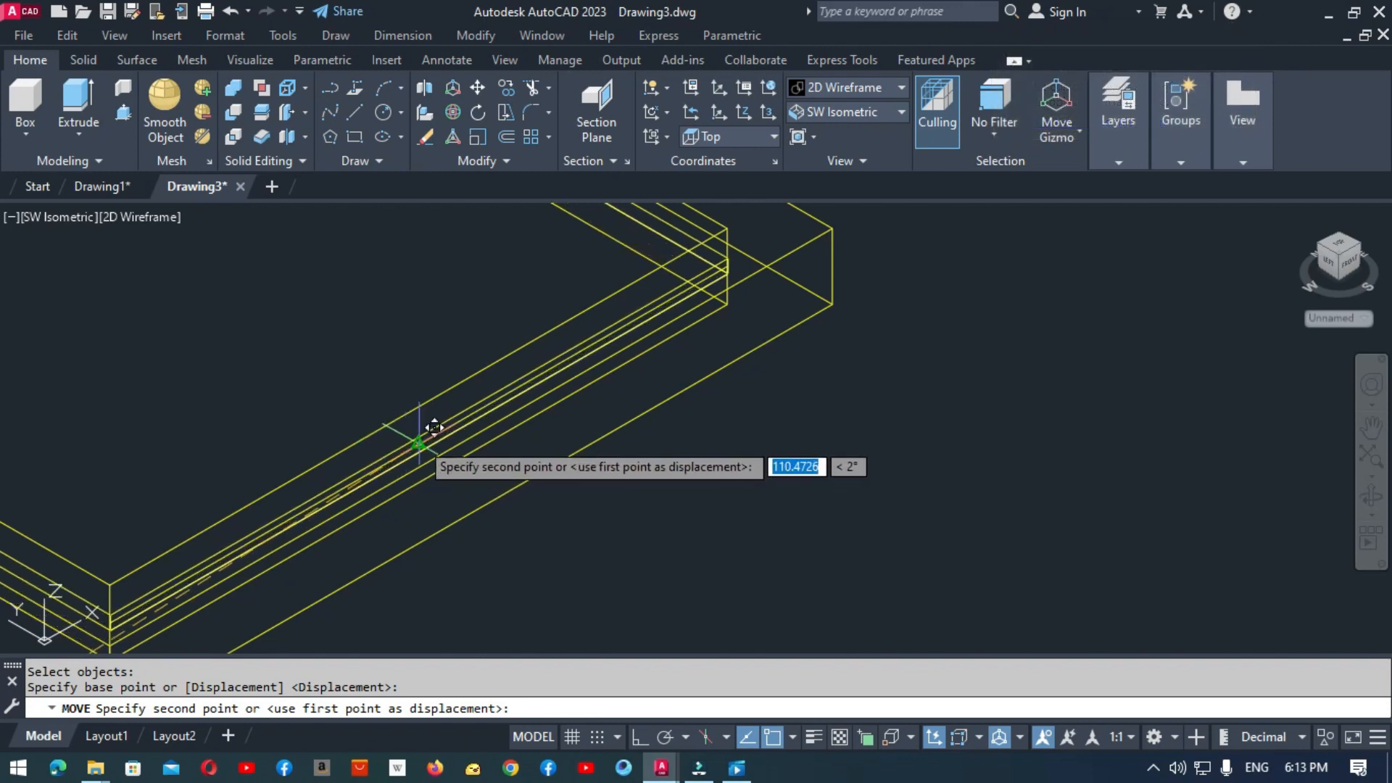
click(429, 423)
scroll(624, 508, down, 4)
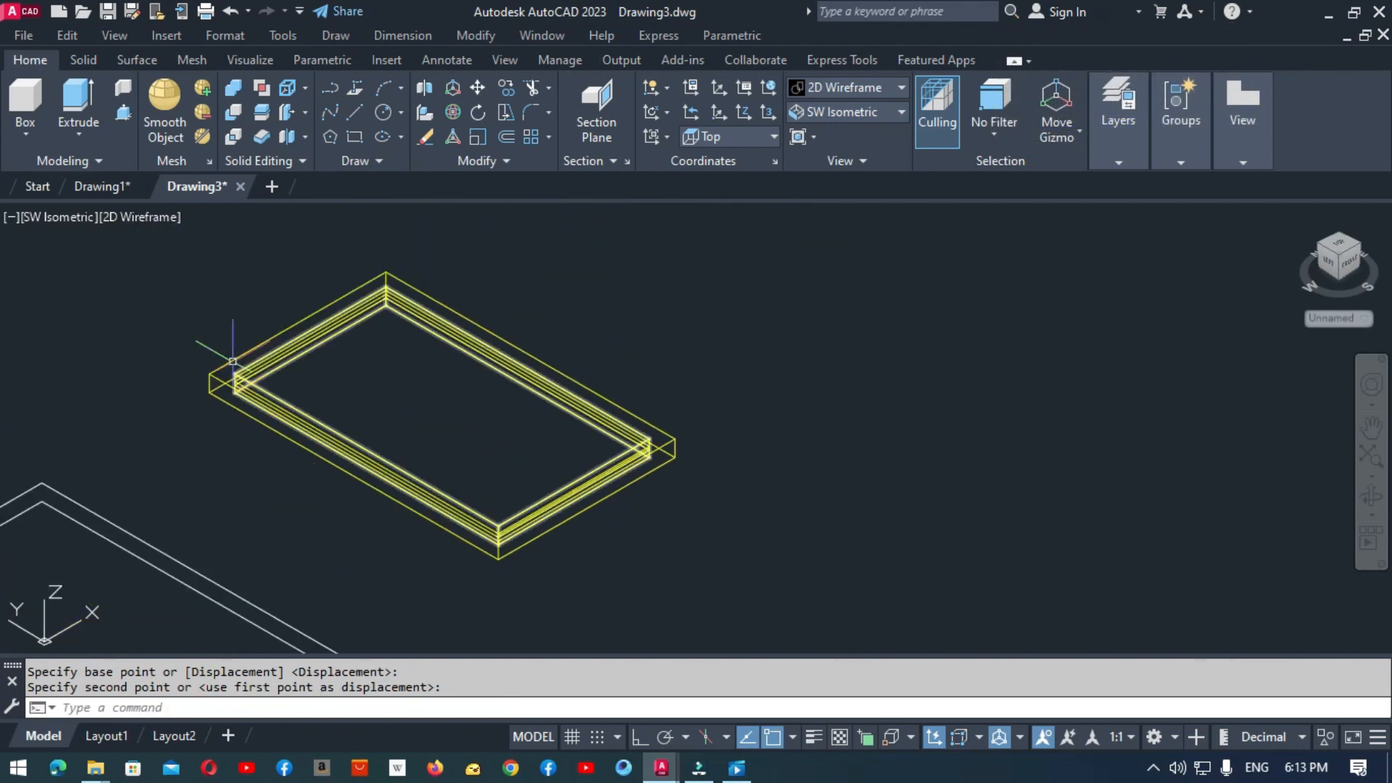
Step: Preview the sash and pane in the Conceptual visual style, and return to 2D Wireframe
click(142, 218)
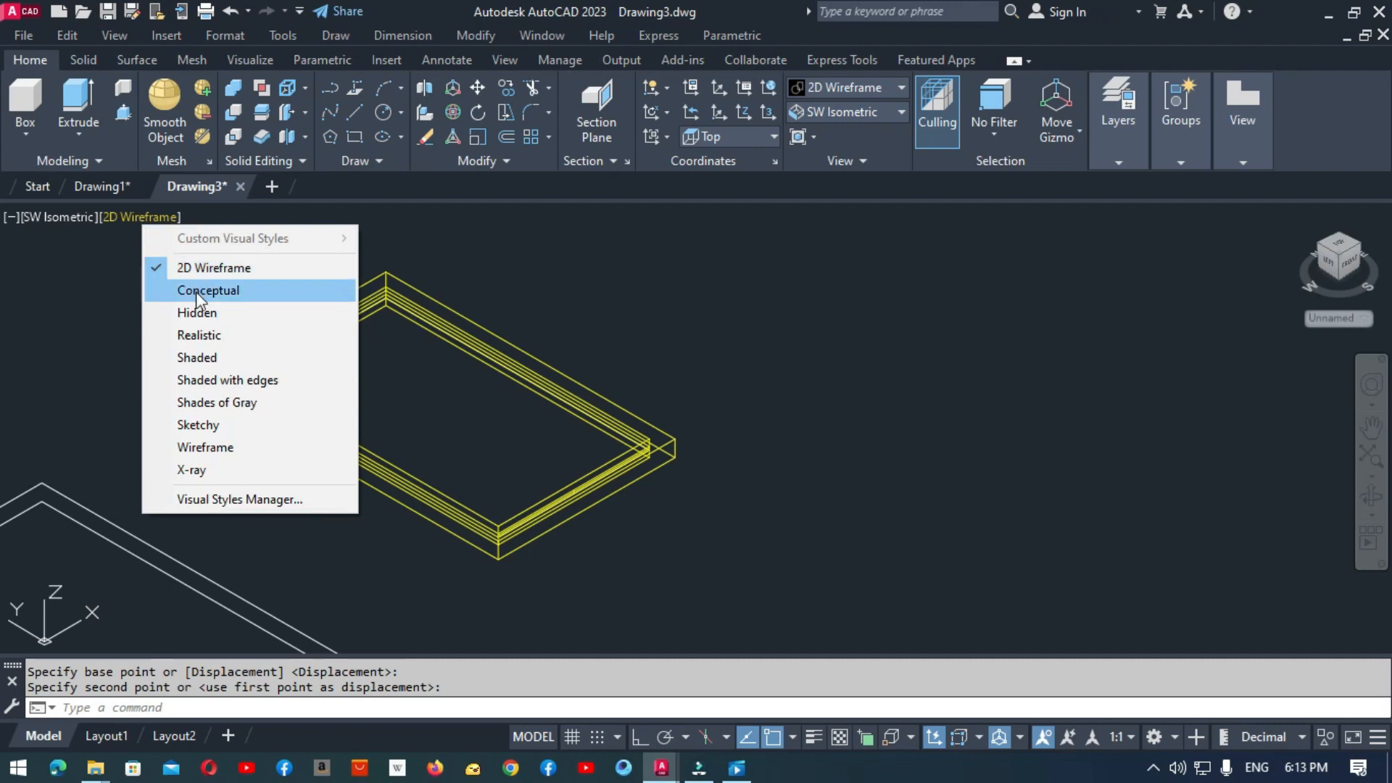
click(196, 291)
scroll(373, 435, up, 2)
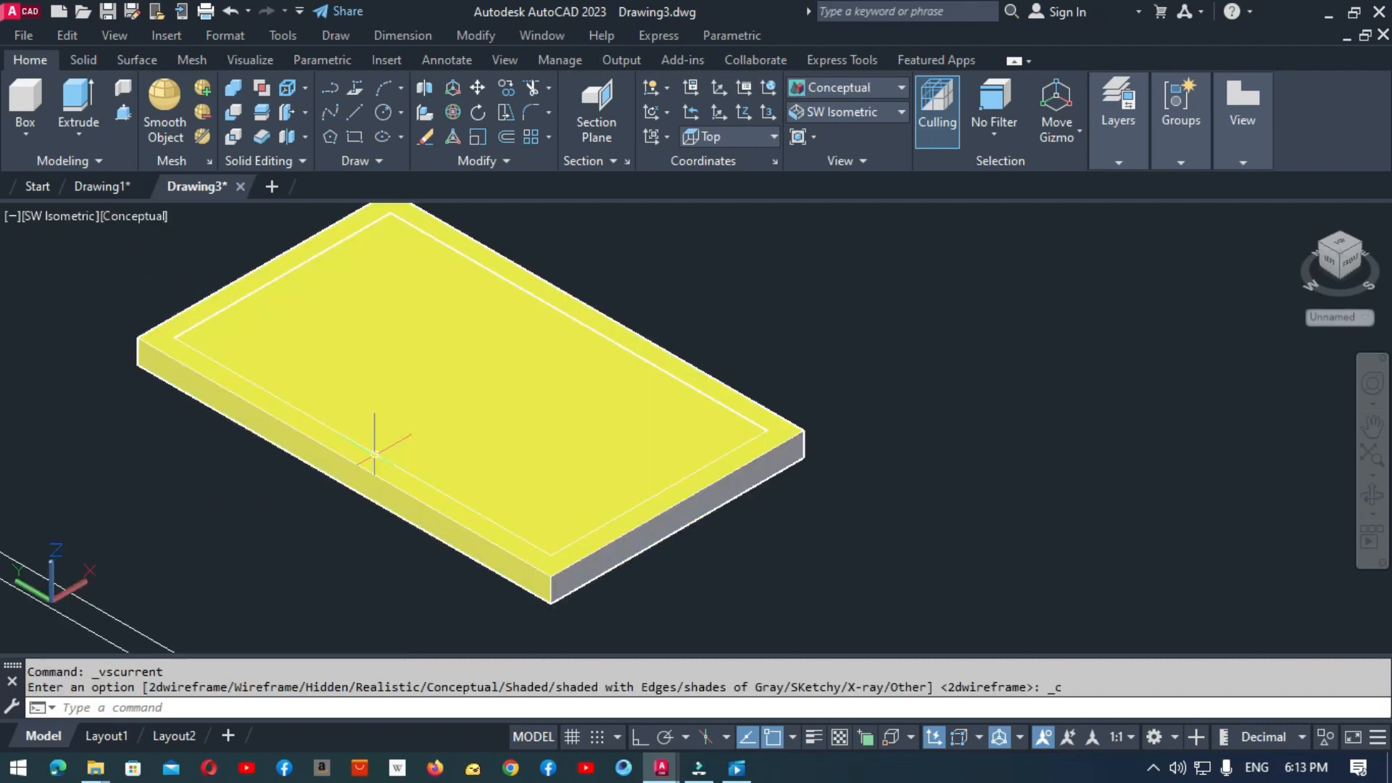
scroll(375, 454, down, 2)
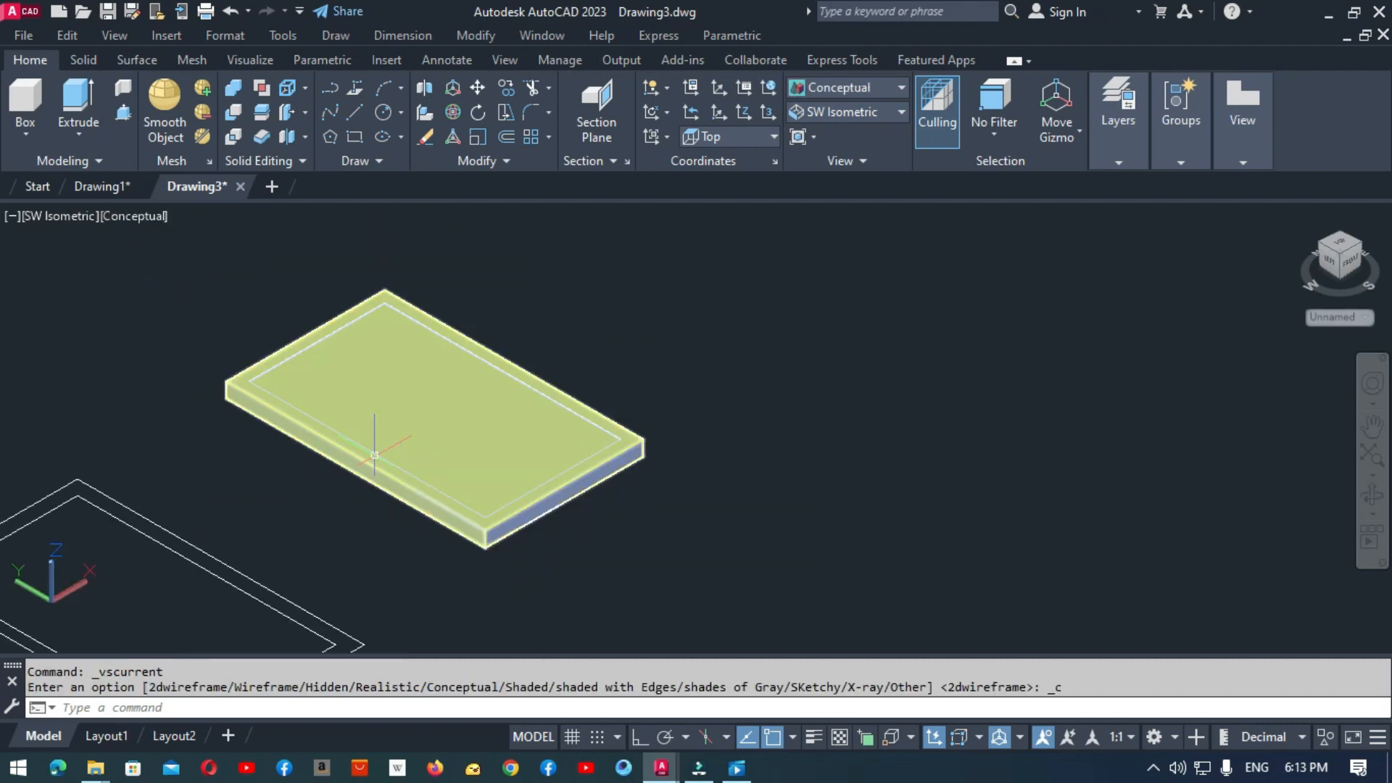
click(142, 221)
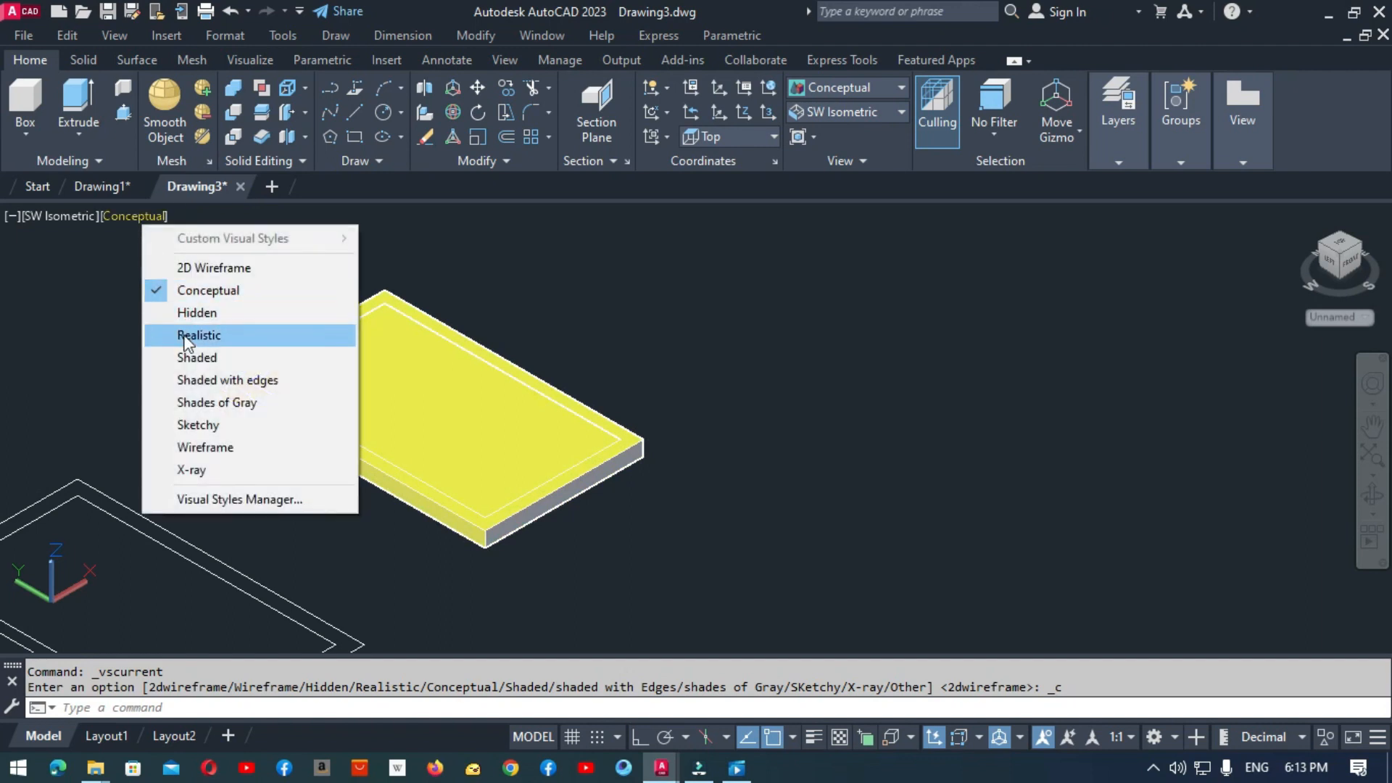
click(190, 267)
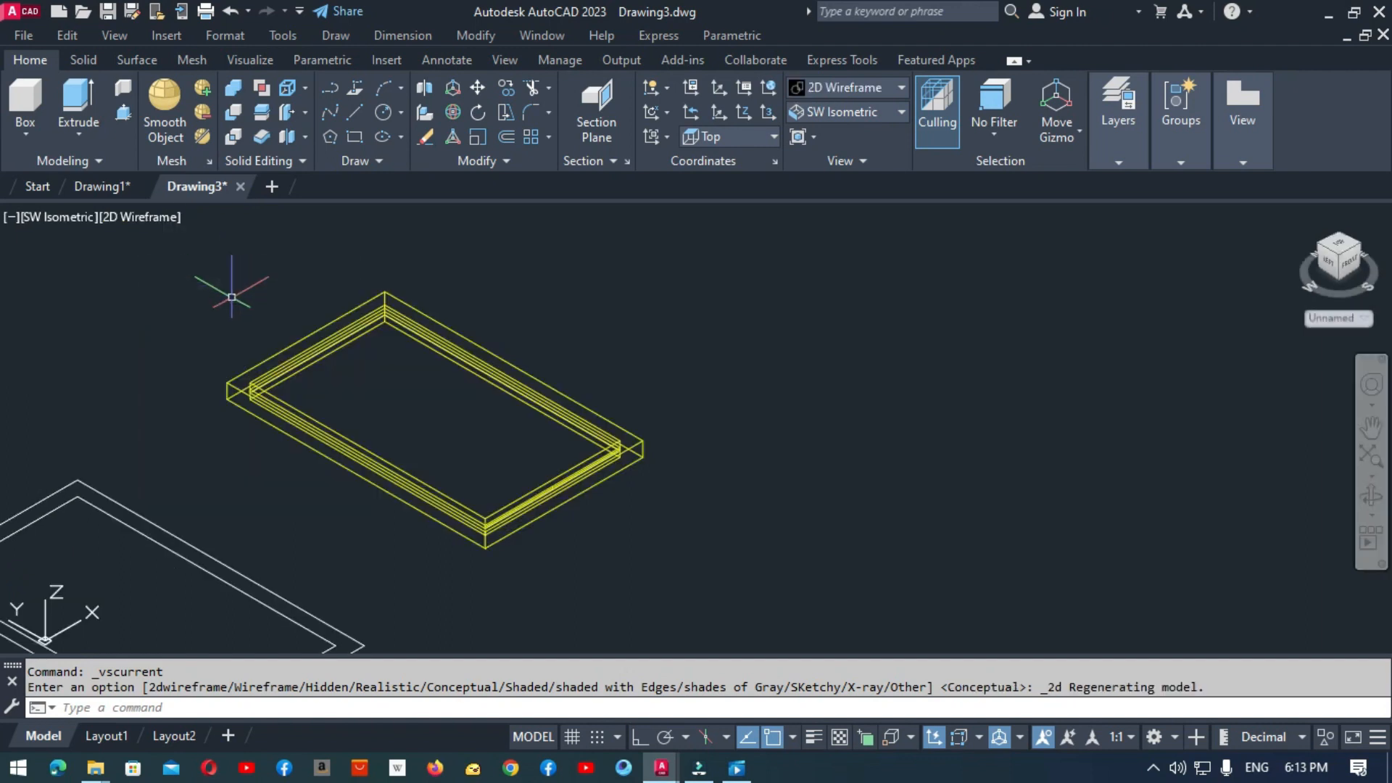
Step: Change the color of the guide line along the sash frame's inner short side to Green
scroll(661, 501, up, 3)
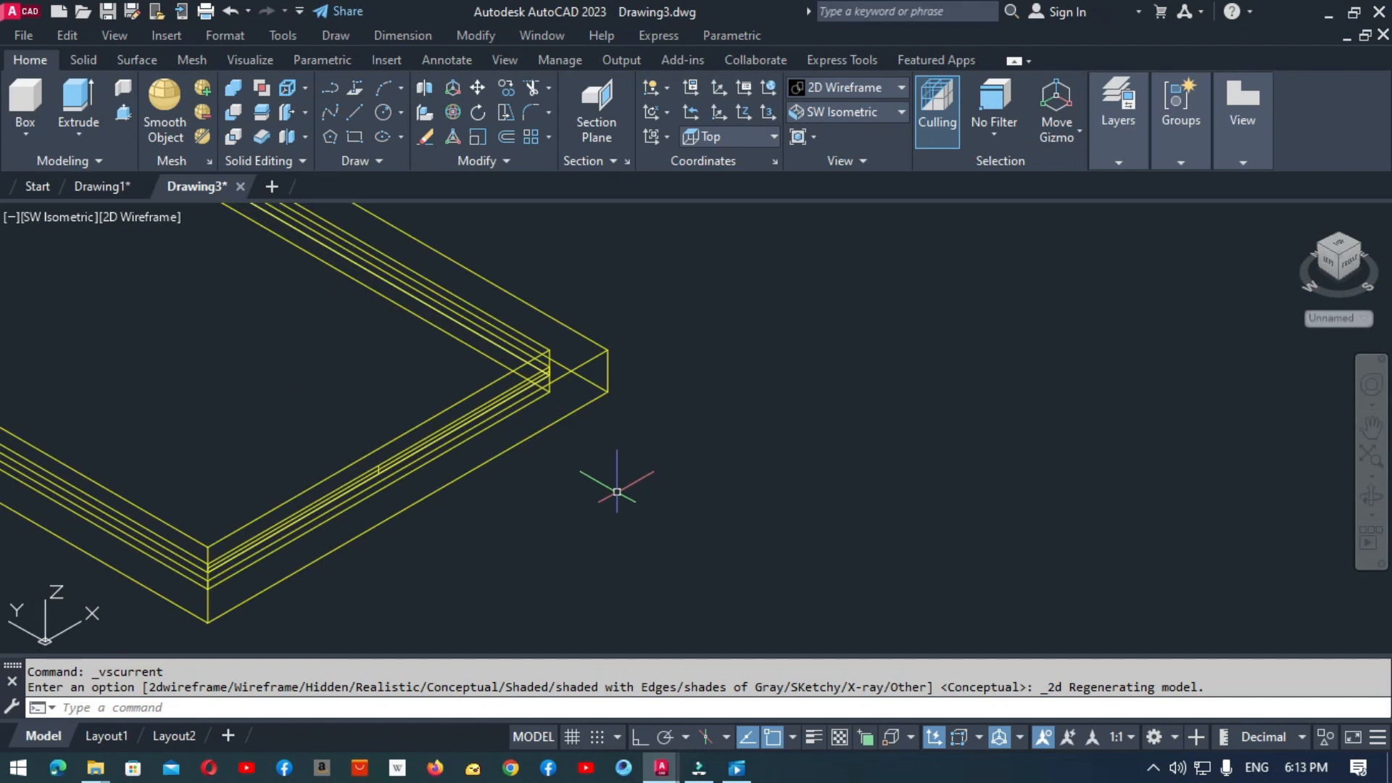
key(Escape)
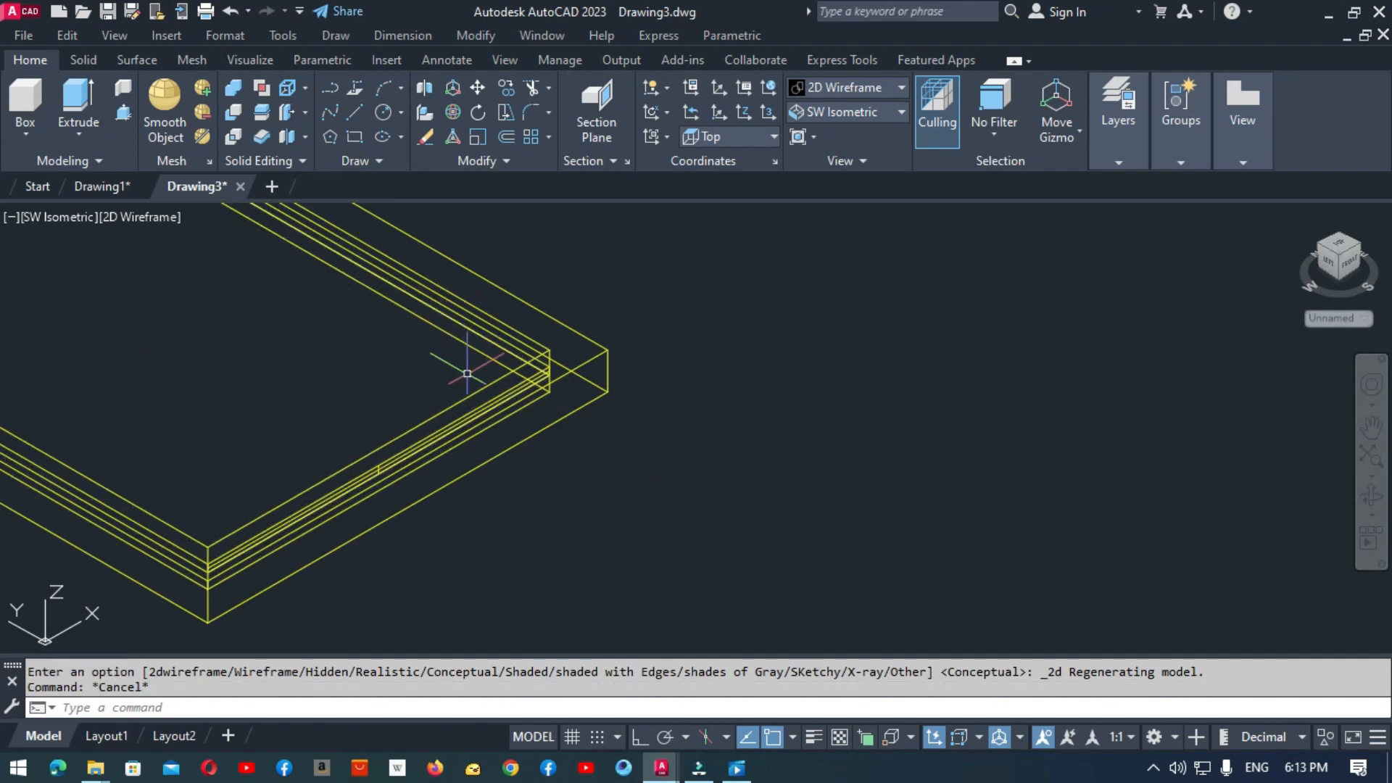
click(299, 510)
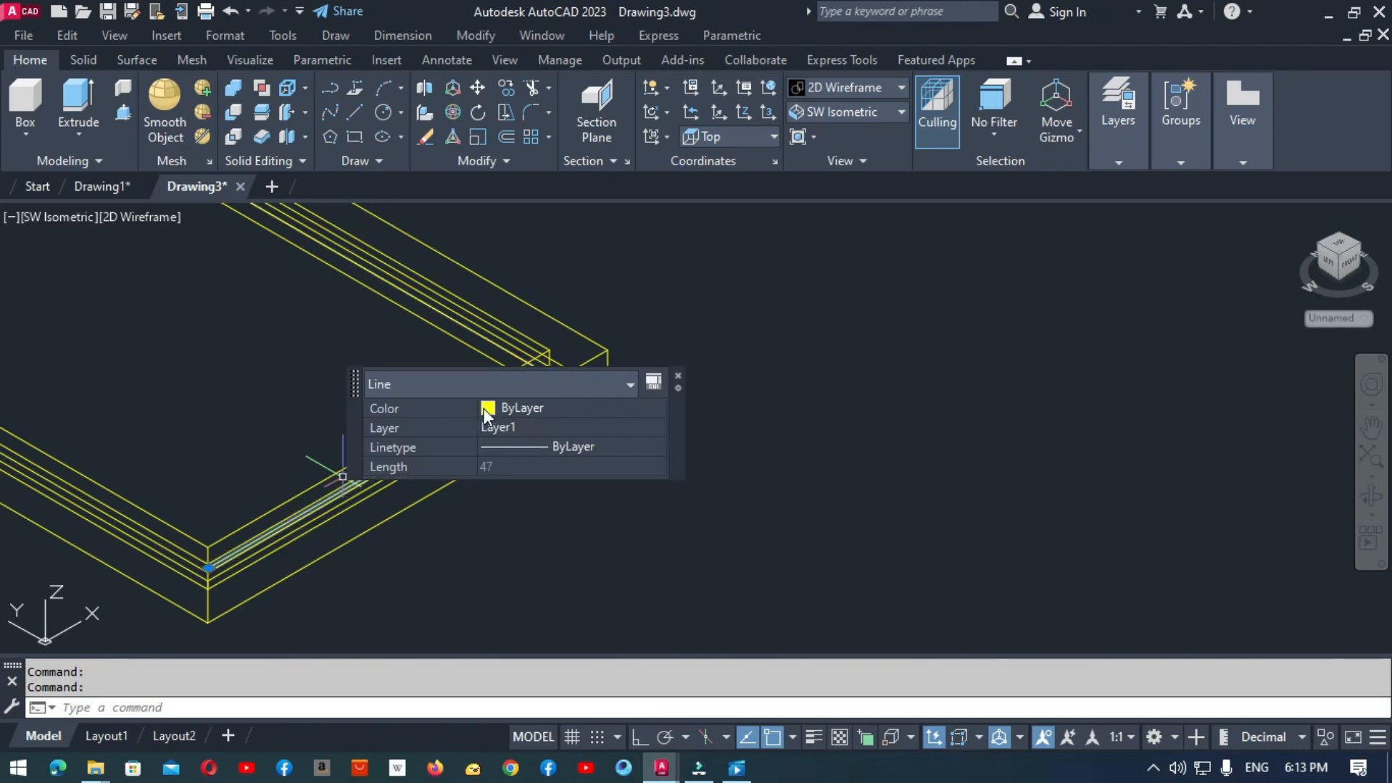
click(486, 408)
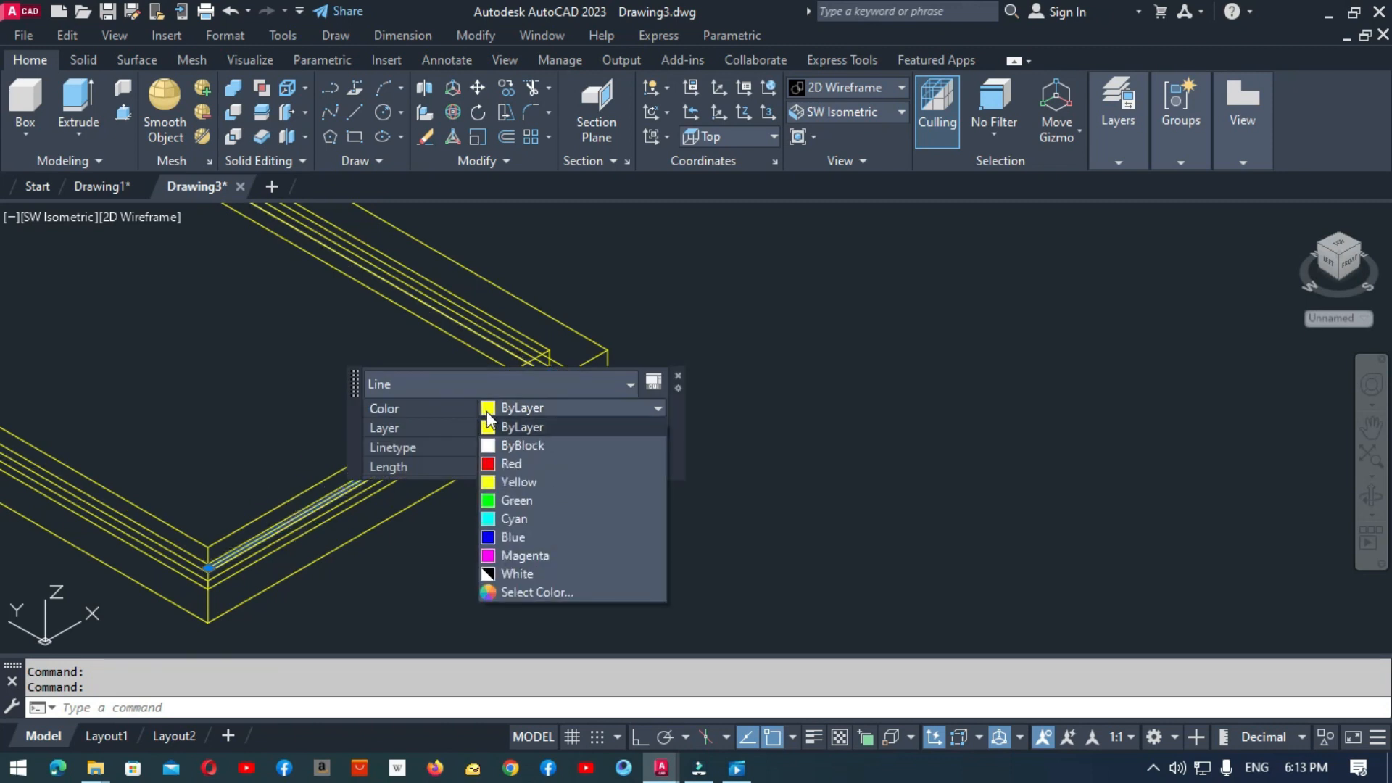
click(490, 502)
key(Escape)
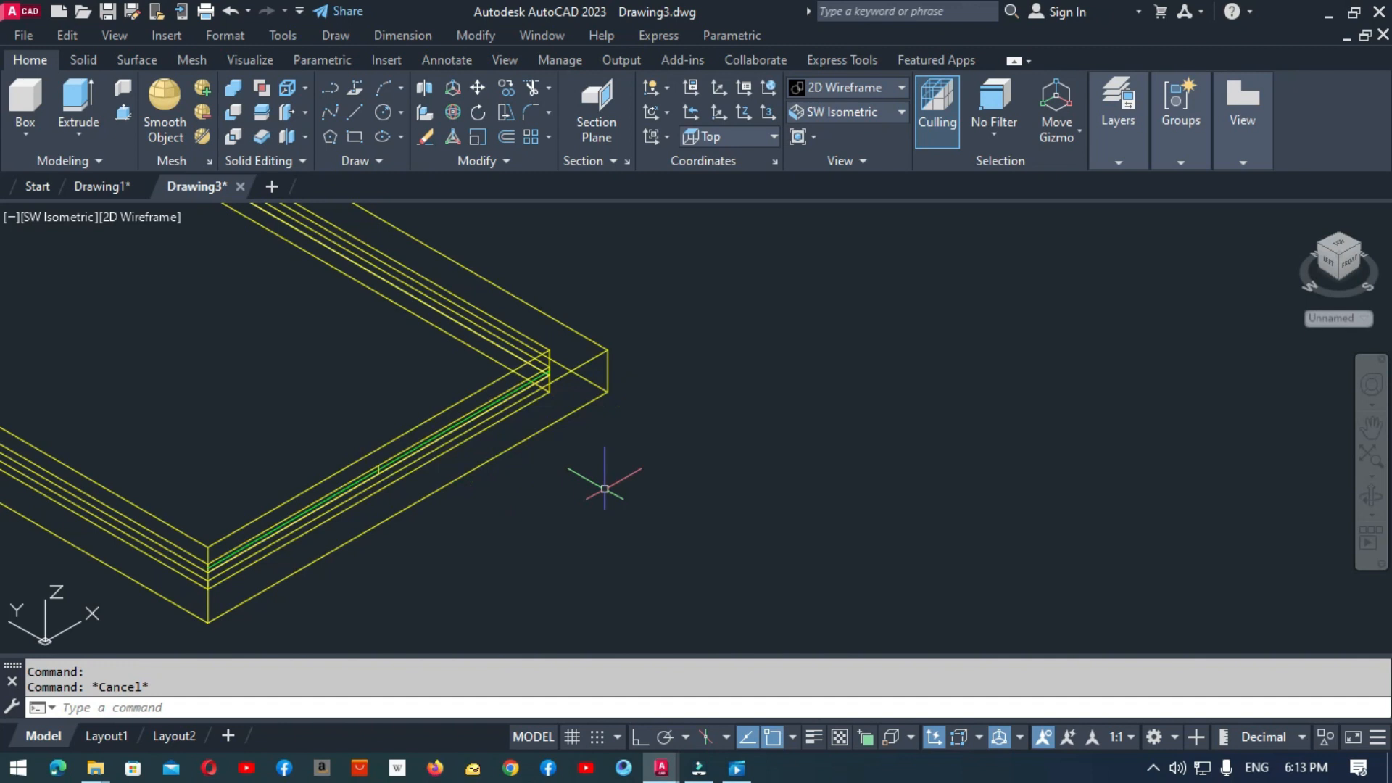
scroll(510, 392, up, 5)
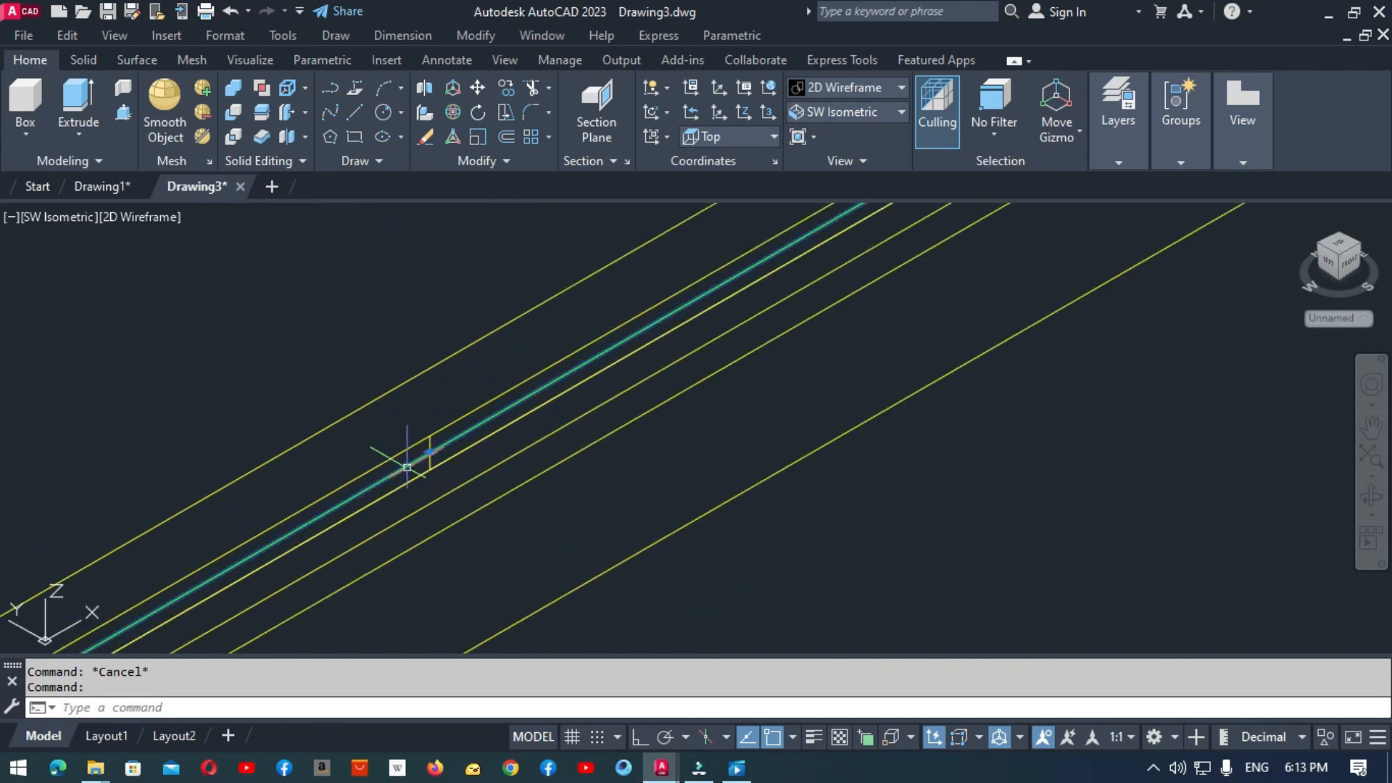
Step: Erase the green guide line along the sash frame's inner short side
click(407, 467)
text(E)
key(Return)
Step: Change the color of the thin pane solid to Green
click(404, 450)
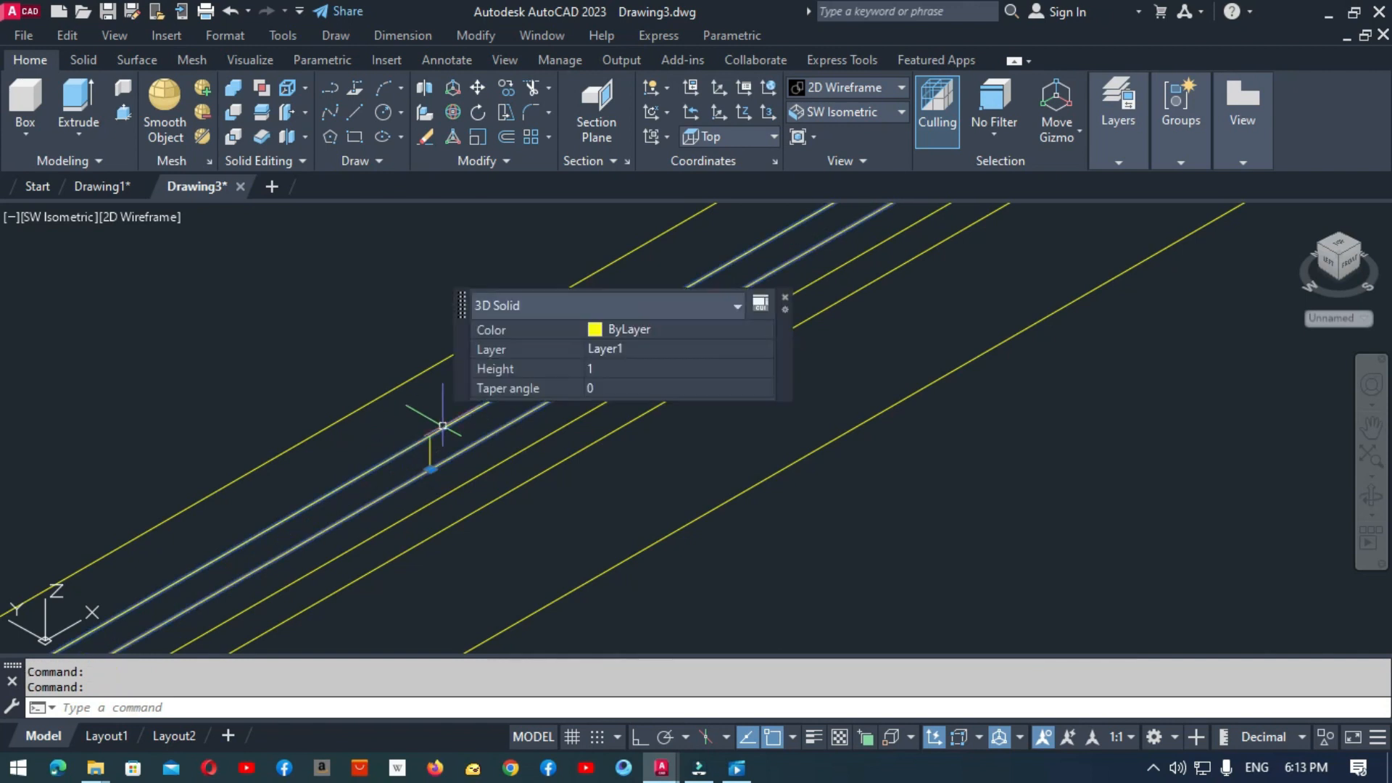
click(598, 335)
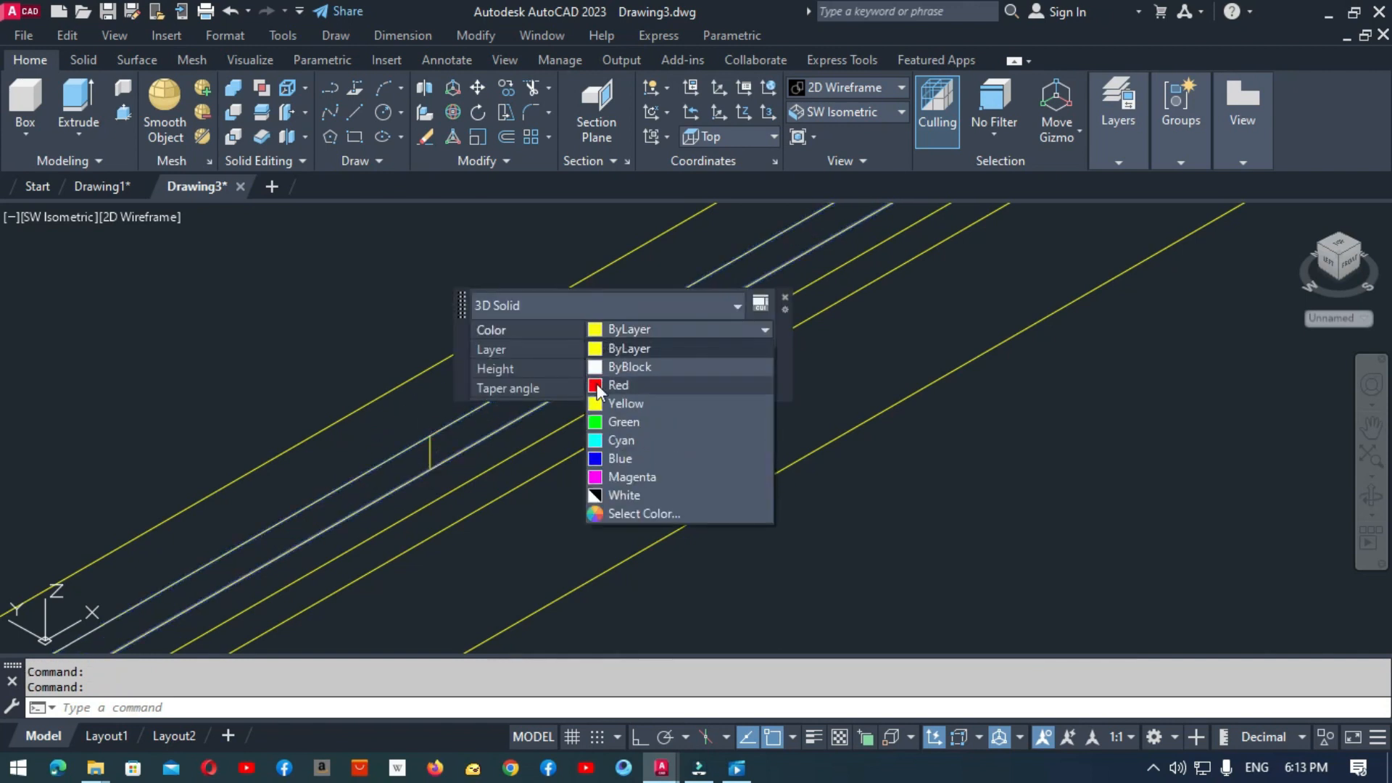
click(602, 422)
key(Escape)
Step: Preview the sash and pane in the Conceptual visual style, and switch back to 2D Wireframe
scroll(622, 519, down, 5)
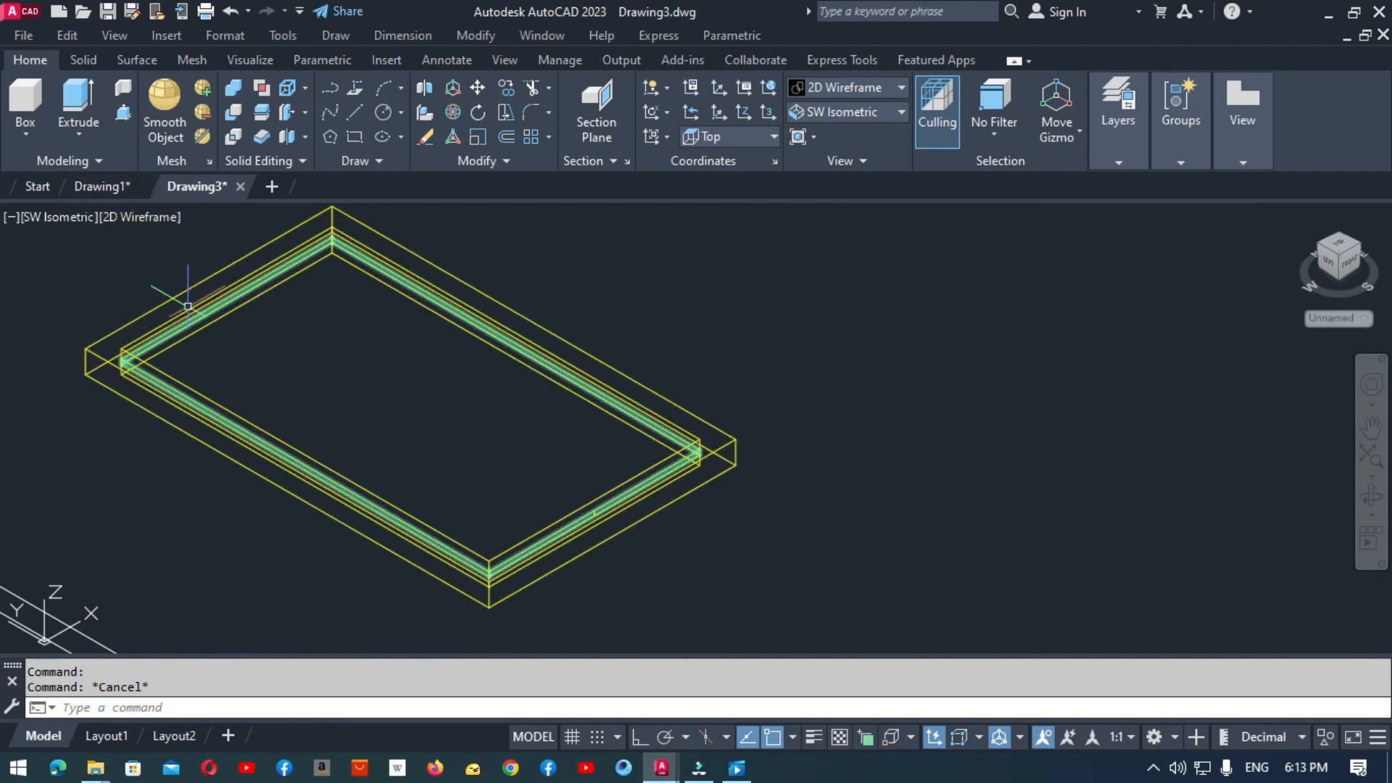
click(128, 223)
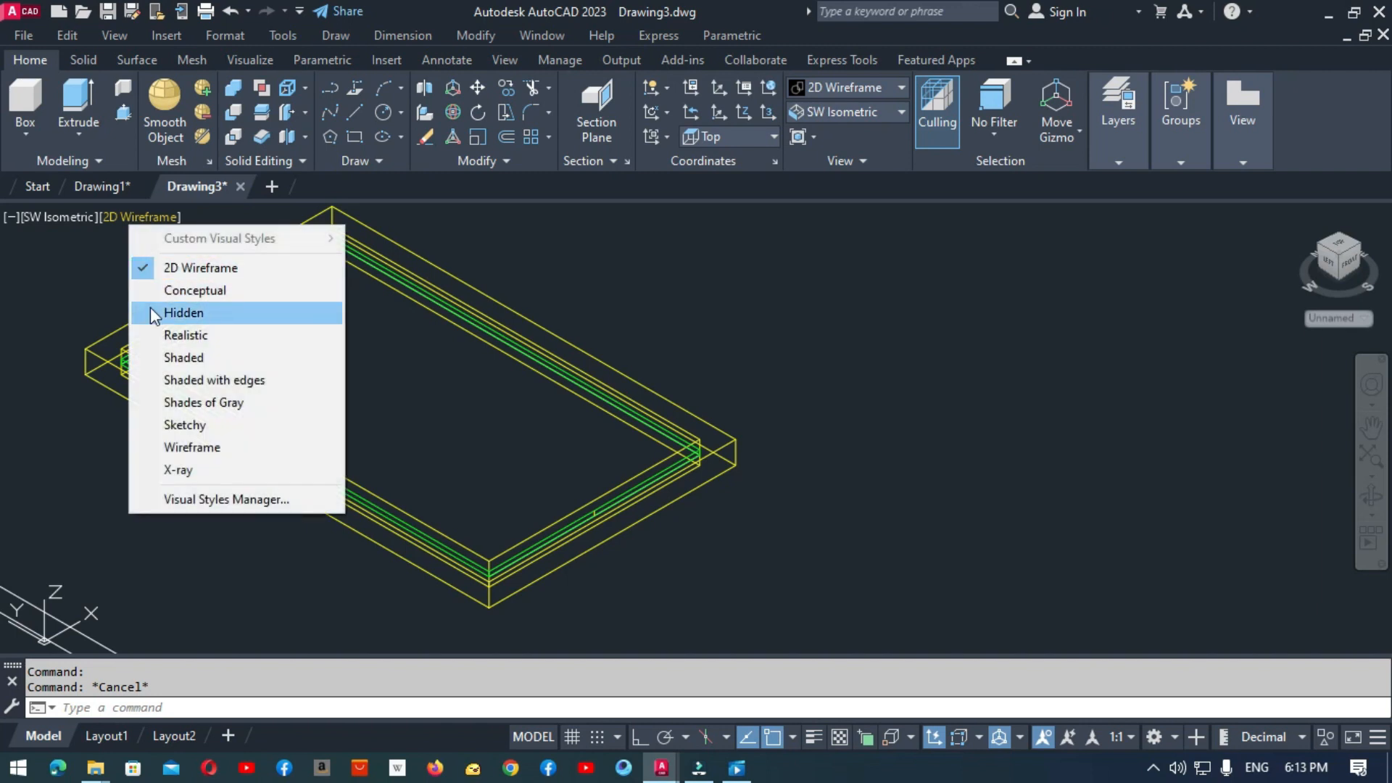
click(157, 289)
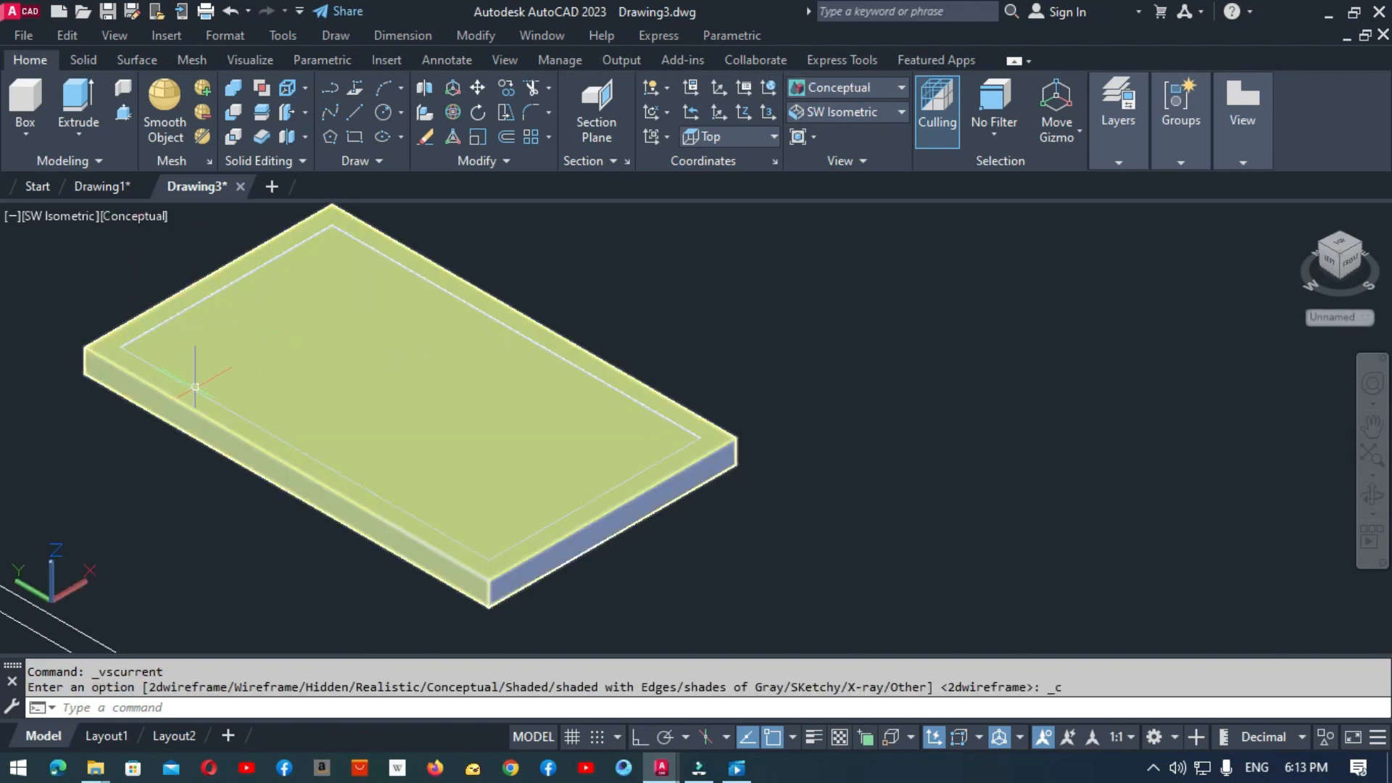
scroll(330, 382, down, 2)
click(330, 382)
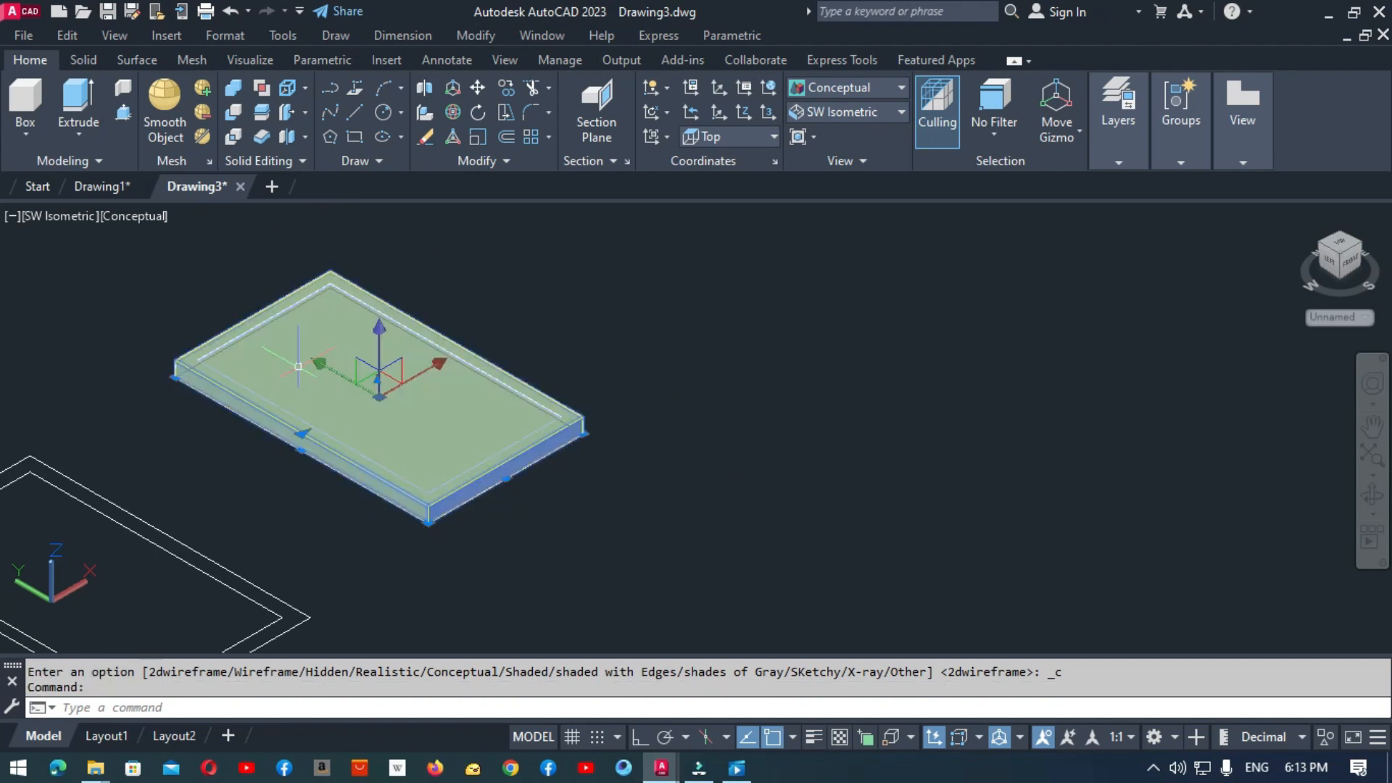
key(Escape)
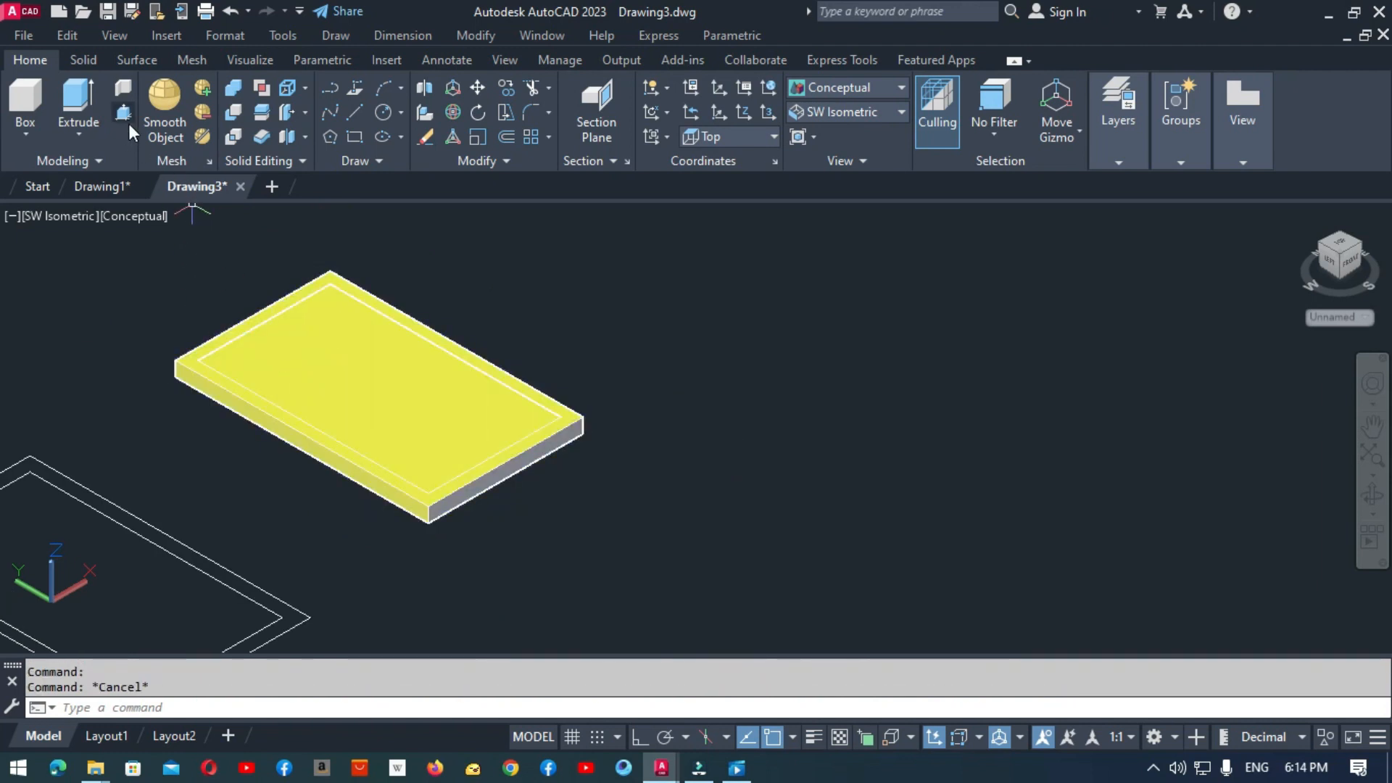
click(145, 216)
click(145, 217)
click(145, 216)
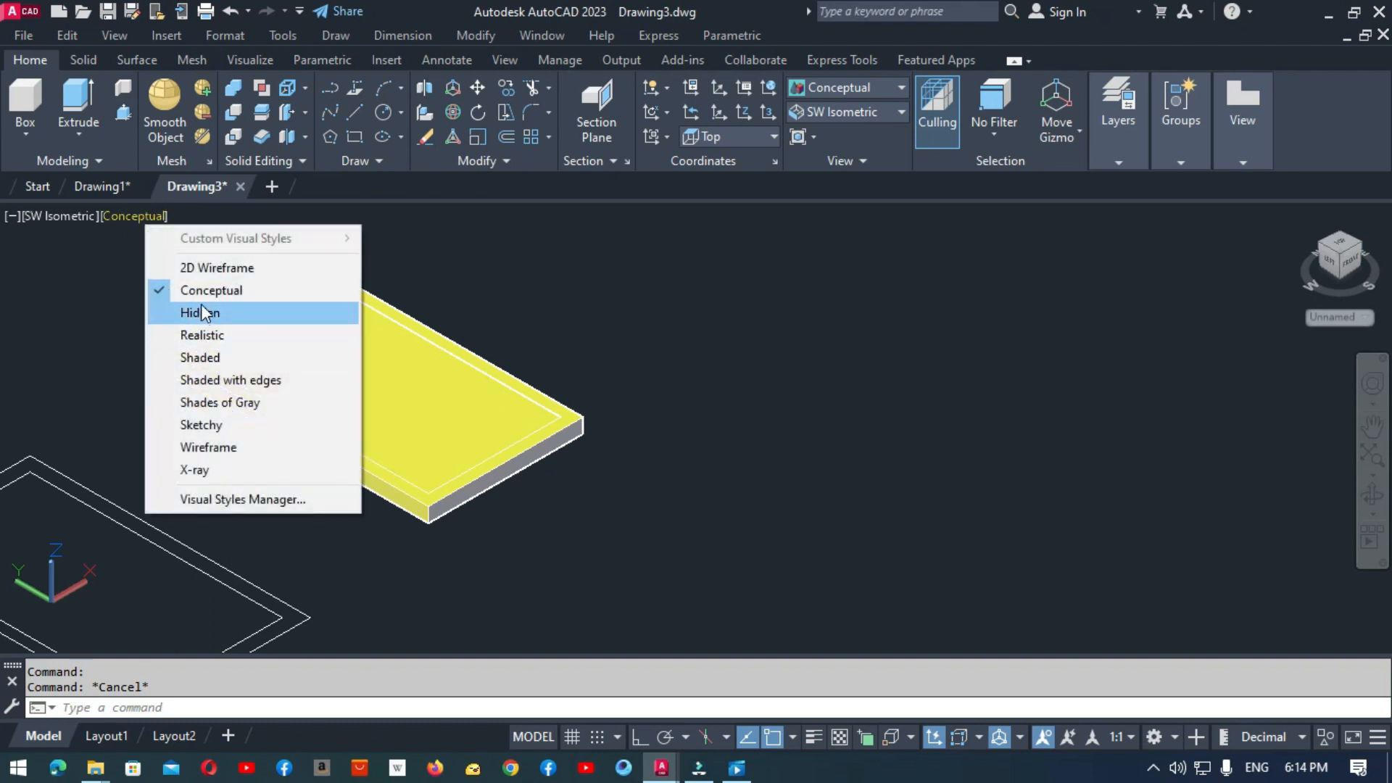
click(211, 270)
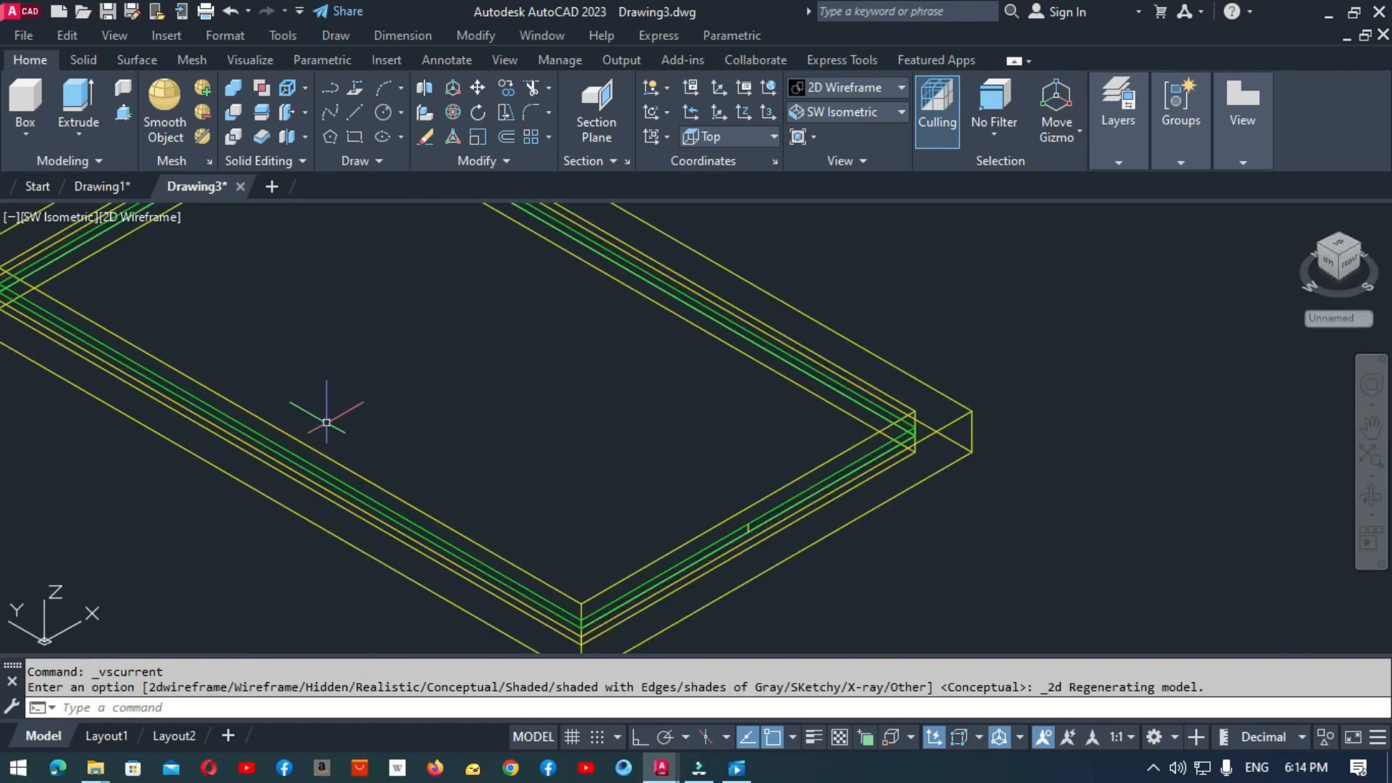
Step: Subtract the inner yellow block from the outer yellow block to open up the sash frame
mouse_move(169, 324)
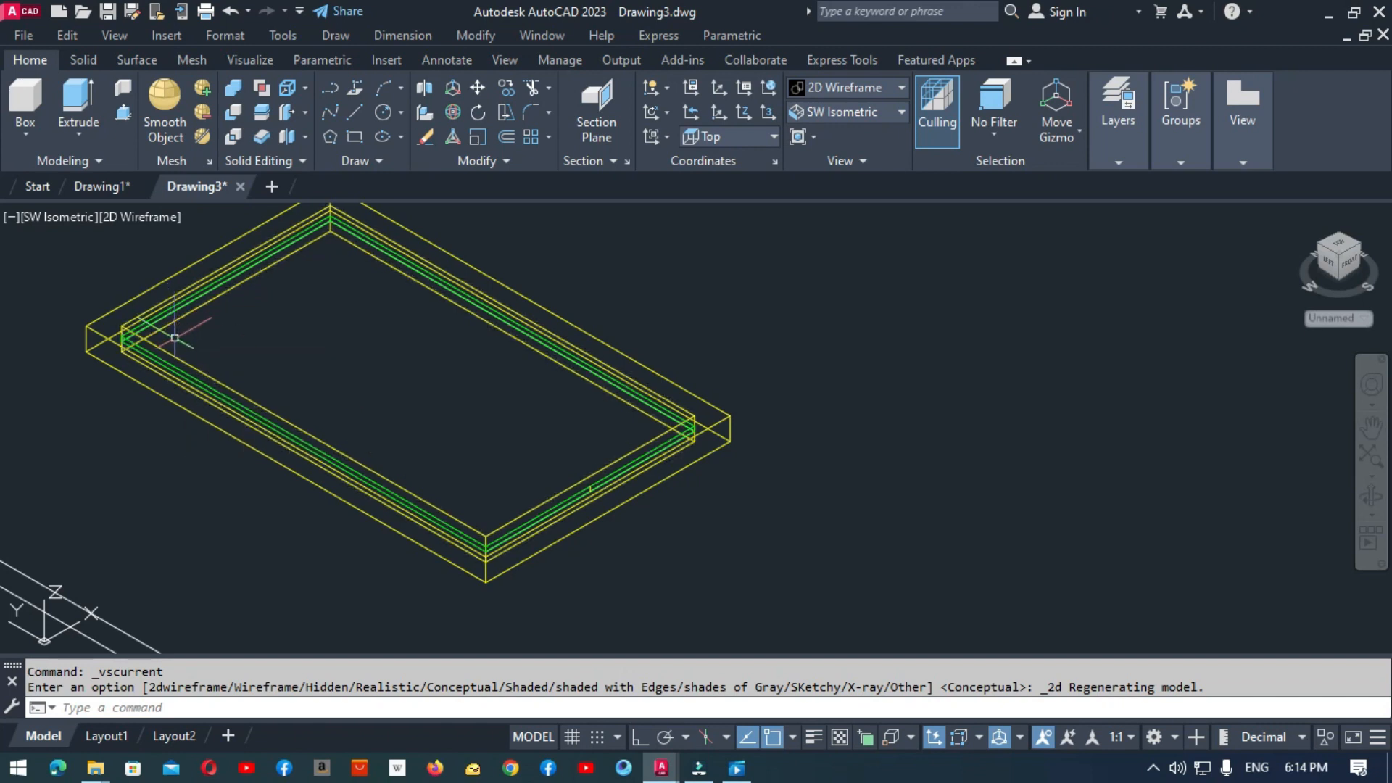
mouse_move(175, 352)
click(229, 87)
click(229, 109)
click(89, 353)
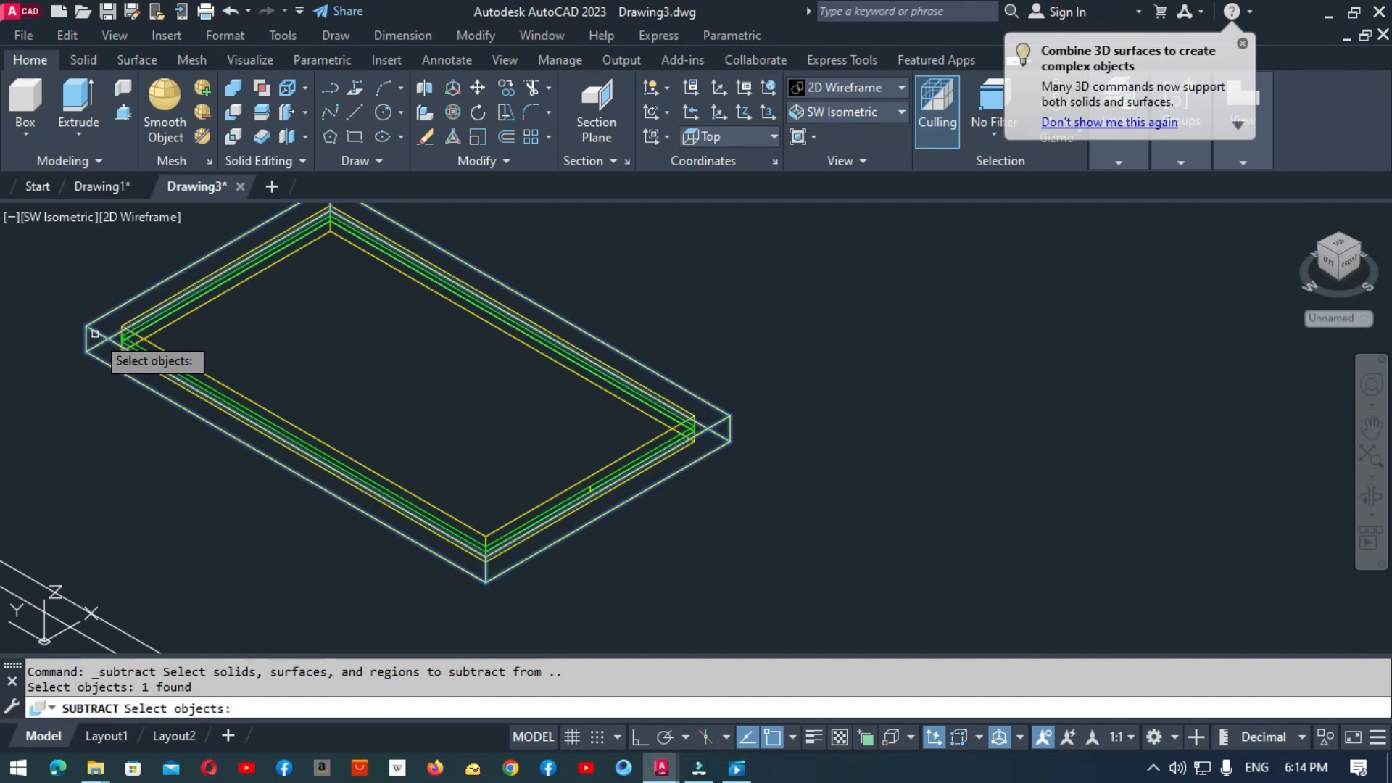
key(Return)
click(132, 317)
key(Return)
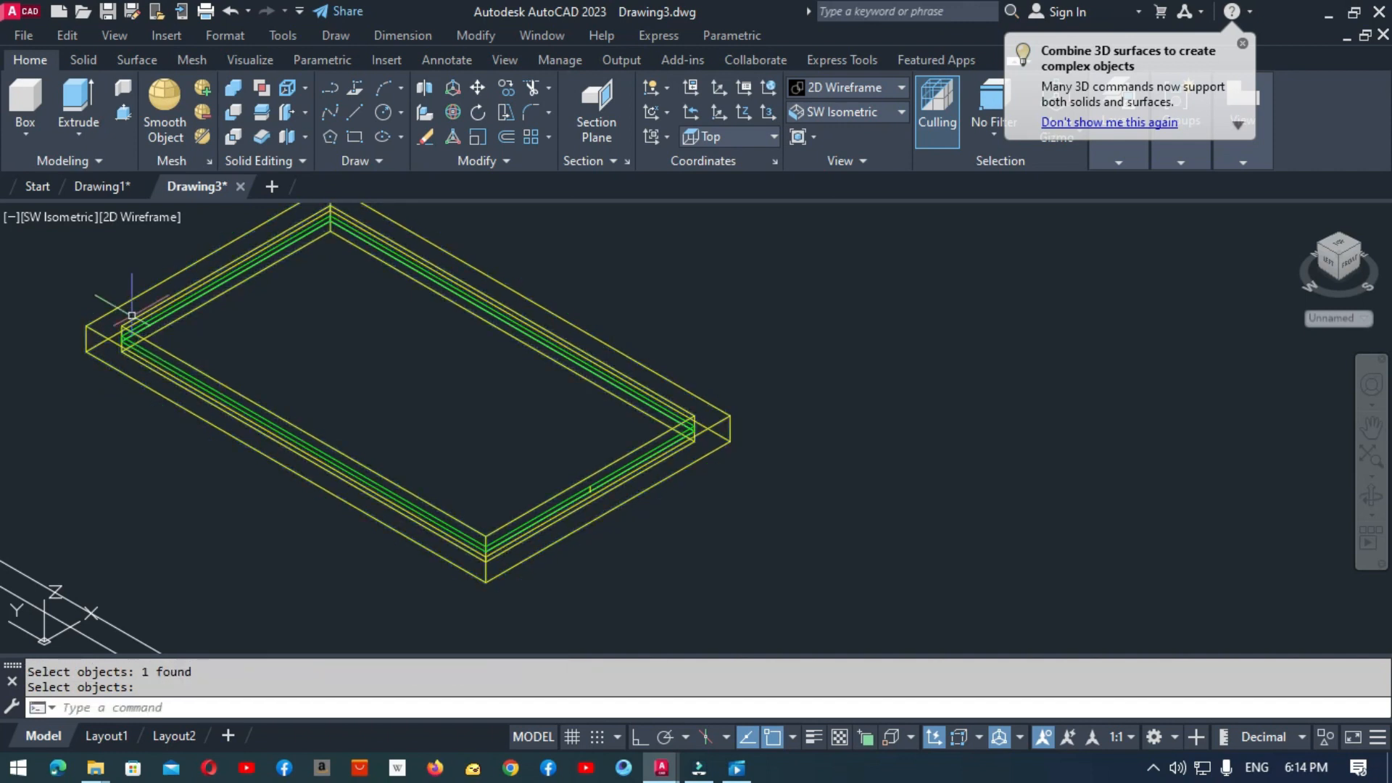
Step: Display the hollowed sash frame and its pane in the Conceptual visual style
click(155, 219)
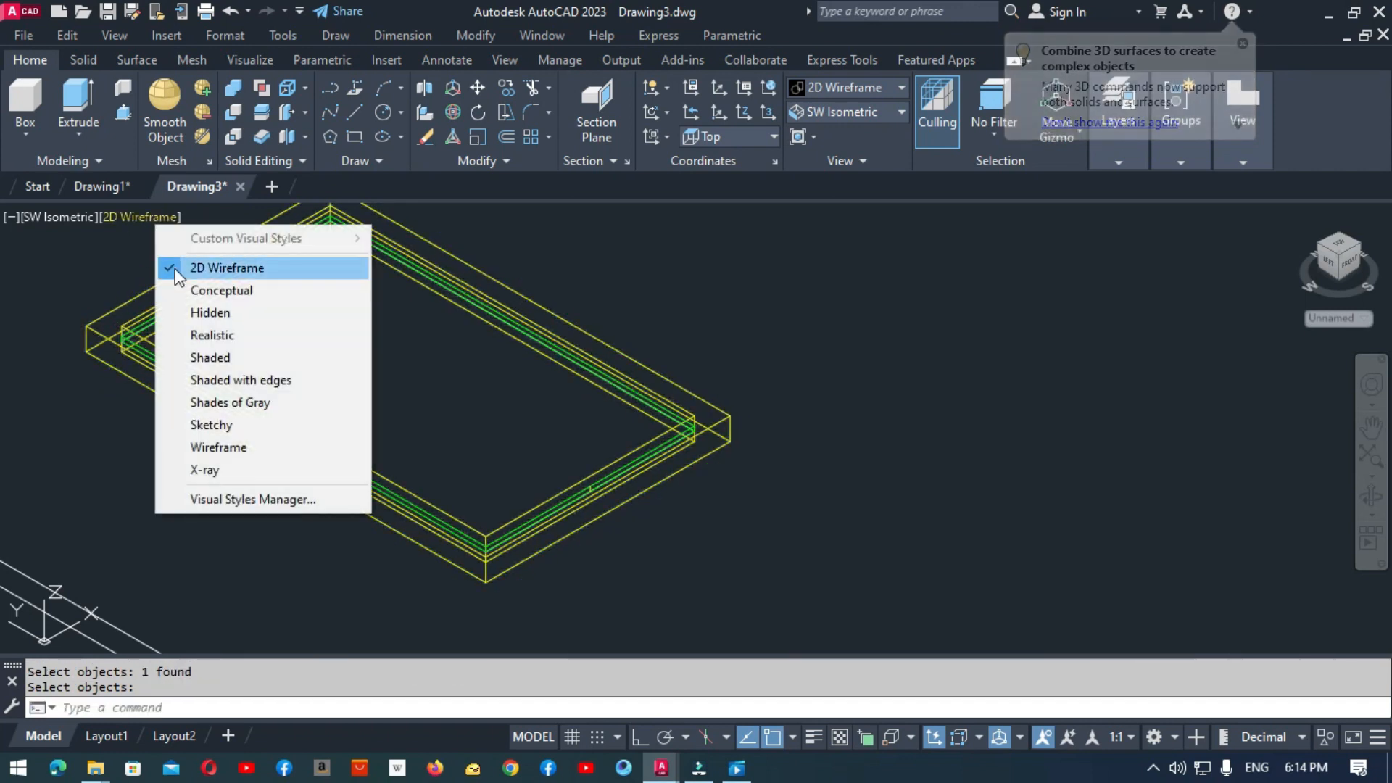
click(210, 289)
scroll(748, 324, down, 4)
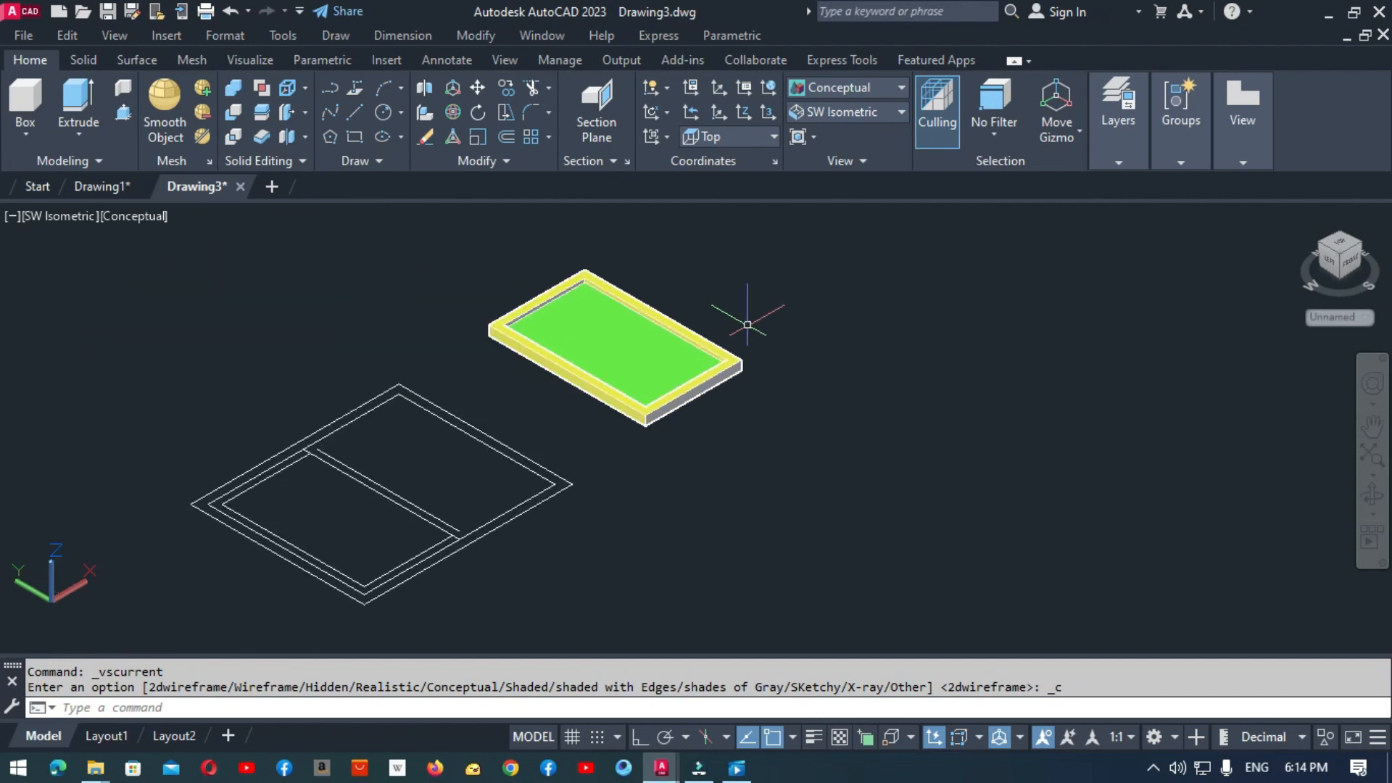
scroll(534, 249, up, 3)
scroll(534, 248, up, 2)
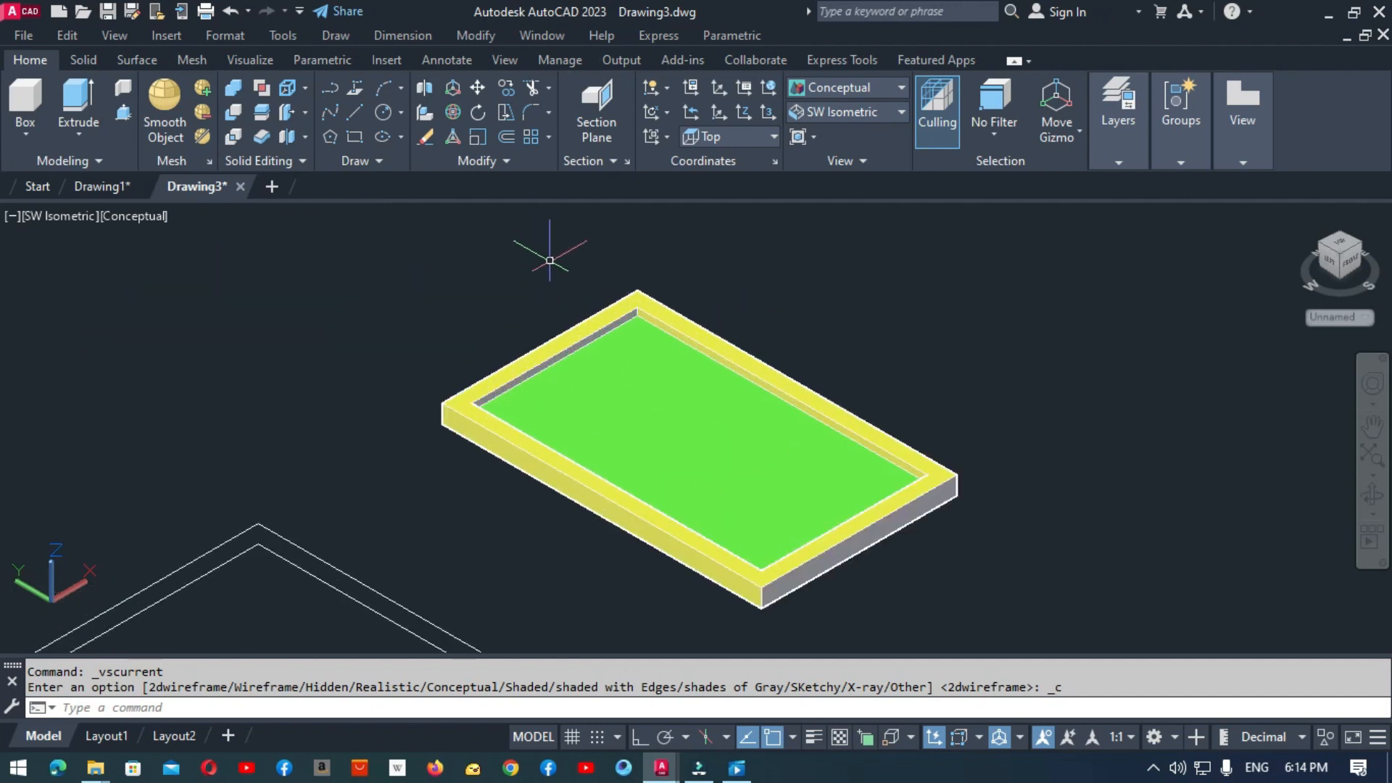
Step: Change the color of the pane inside the sash frame to ByBlock
click(668, 397)
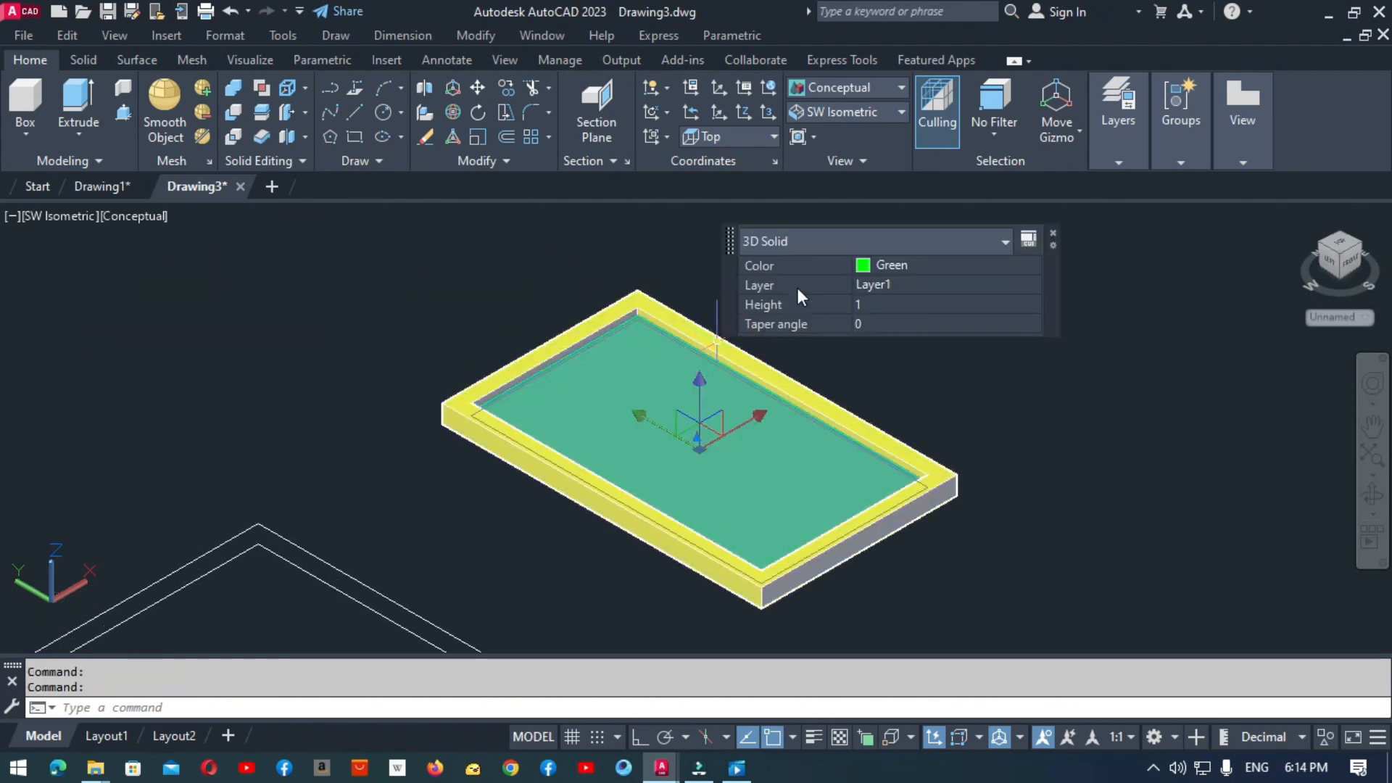
click(864, 268)
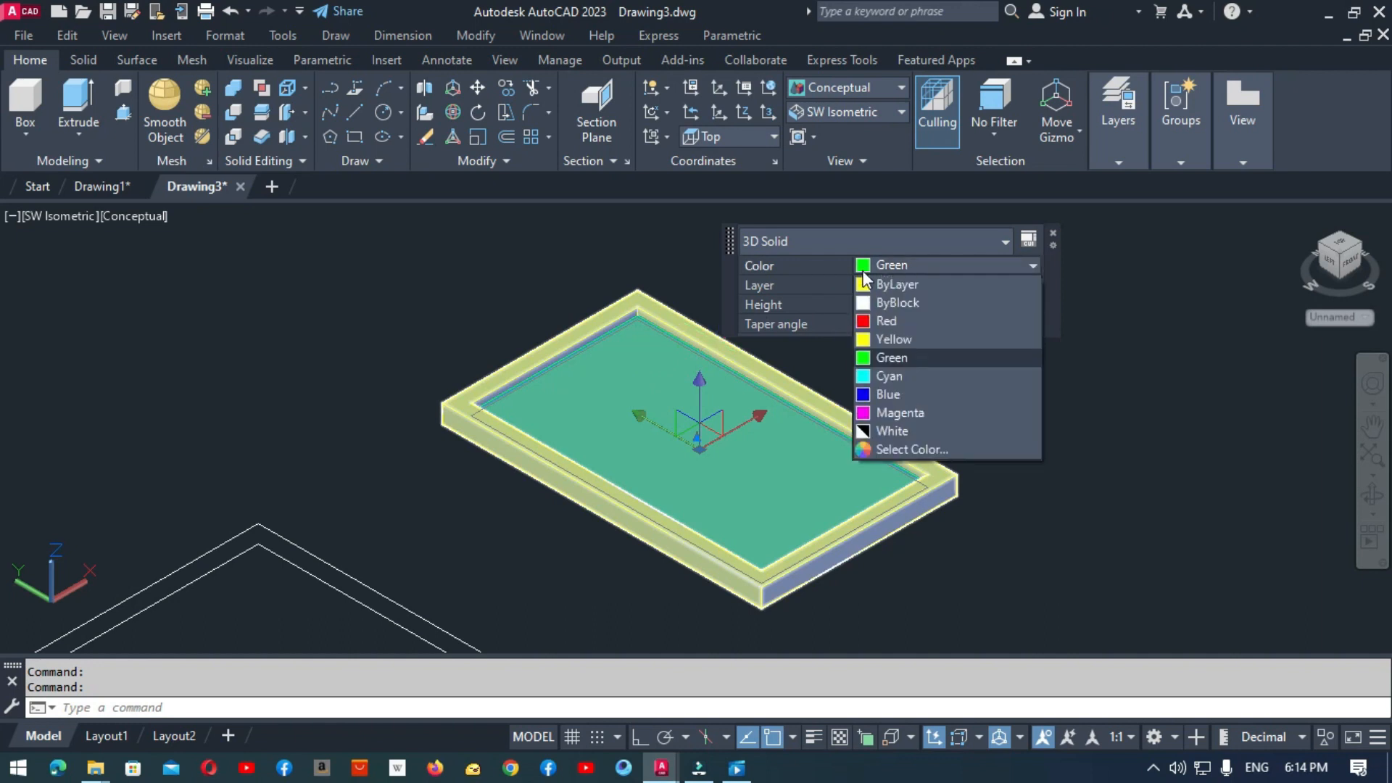
click(864, 302)
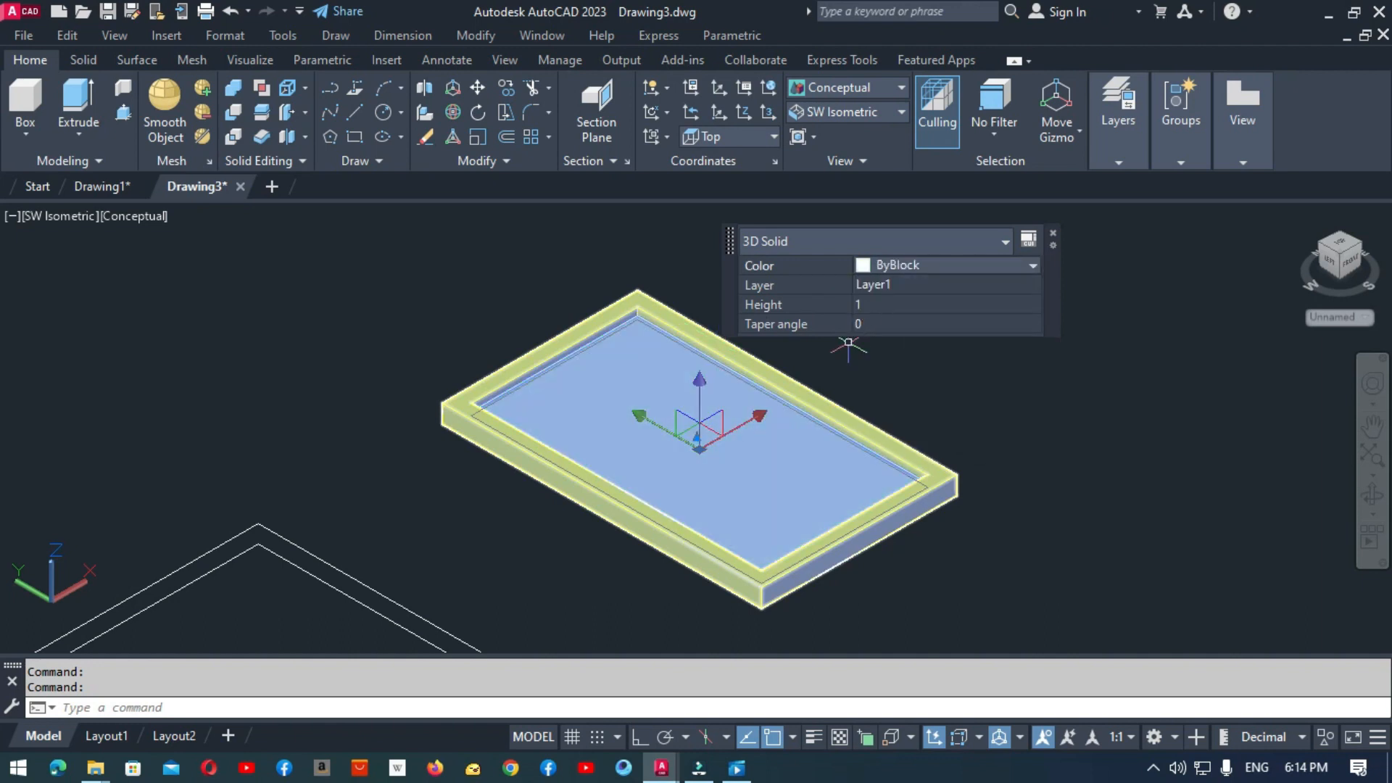
key(Escape)
Step: Check the pane's transparency value in its object properties, and close them
click(688, 431)
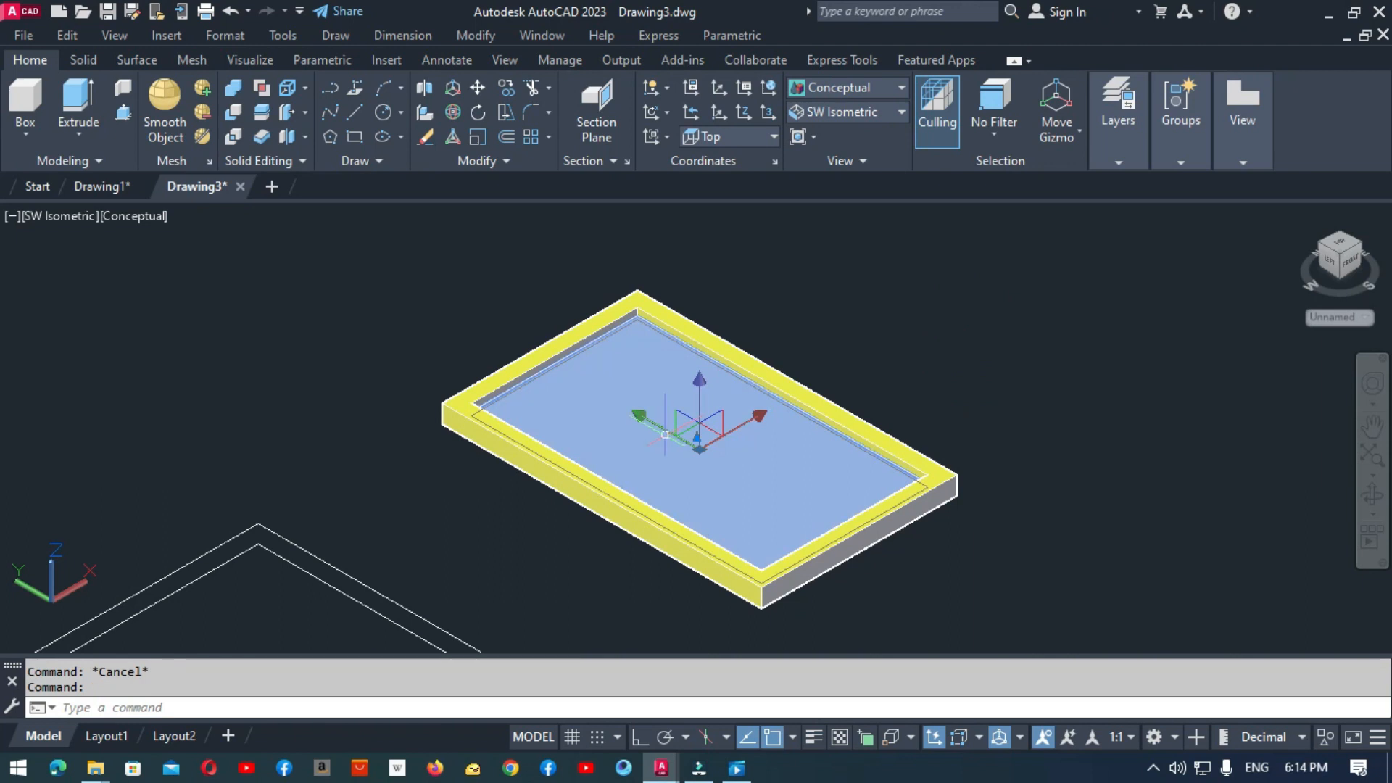
right_click(747, 481)
click(812, 712)
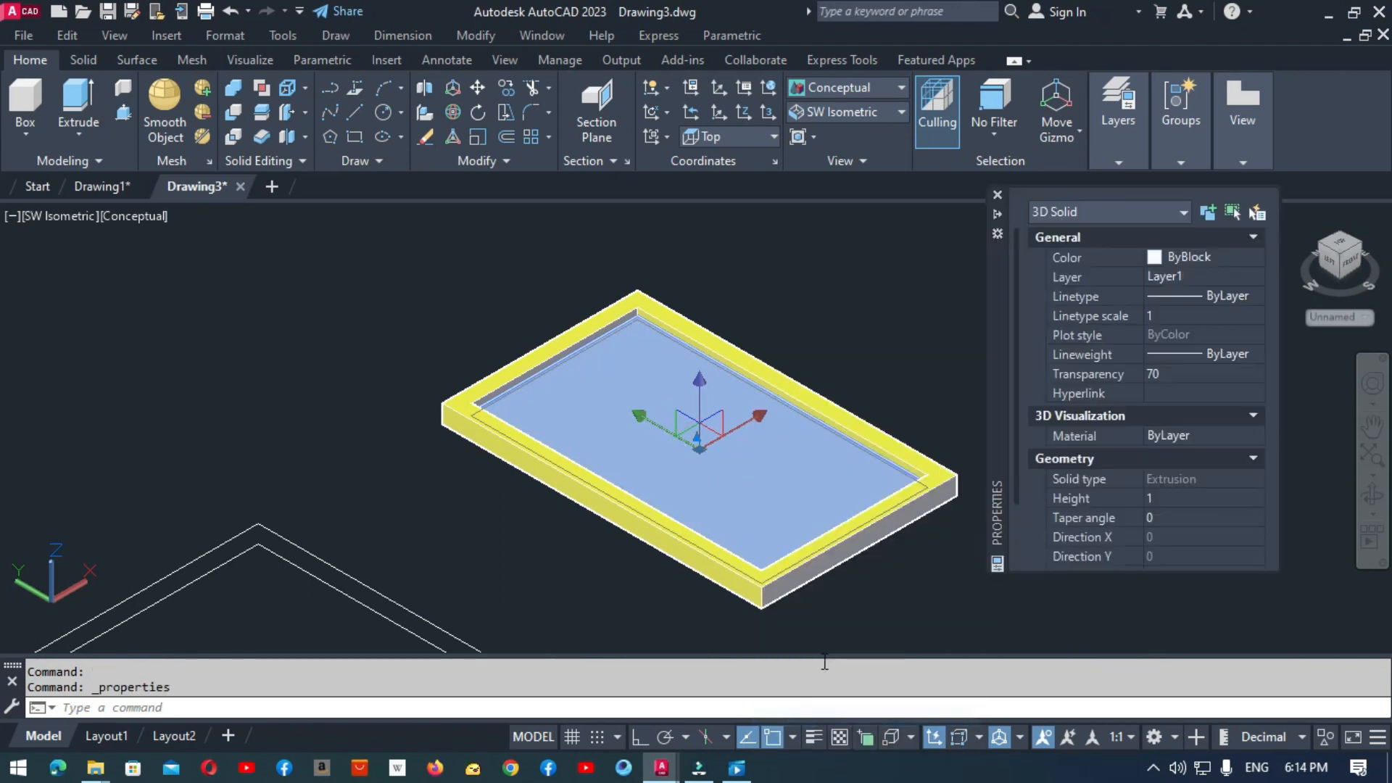
click(1160, 379)
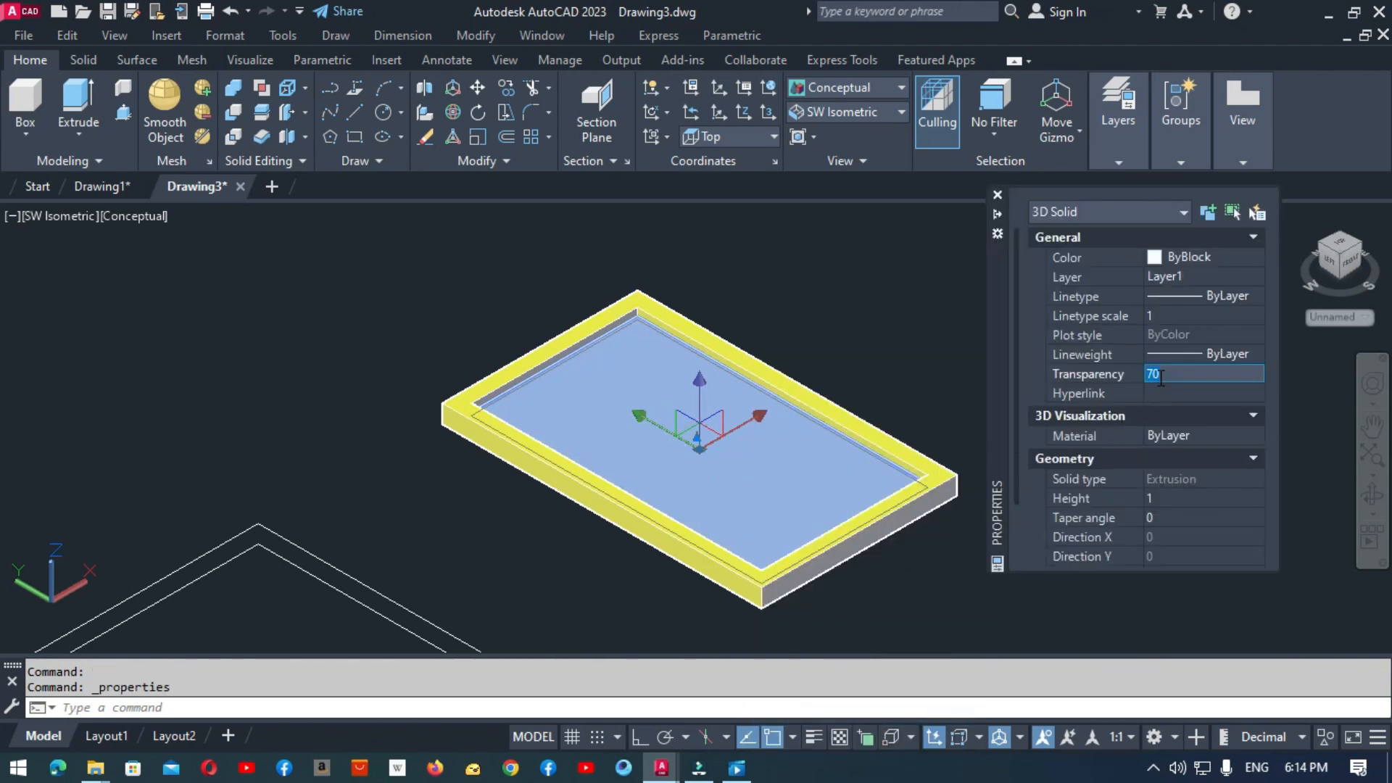
click(998, 194)
key(Escape)
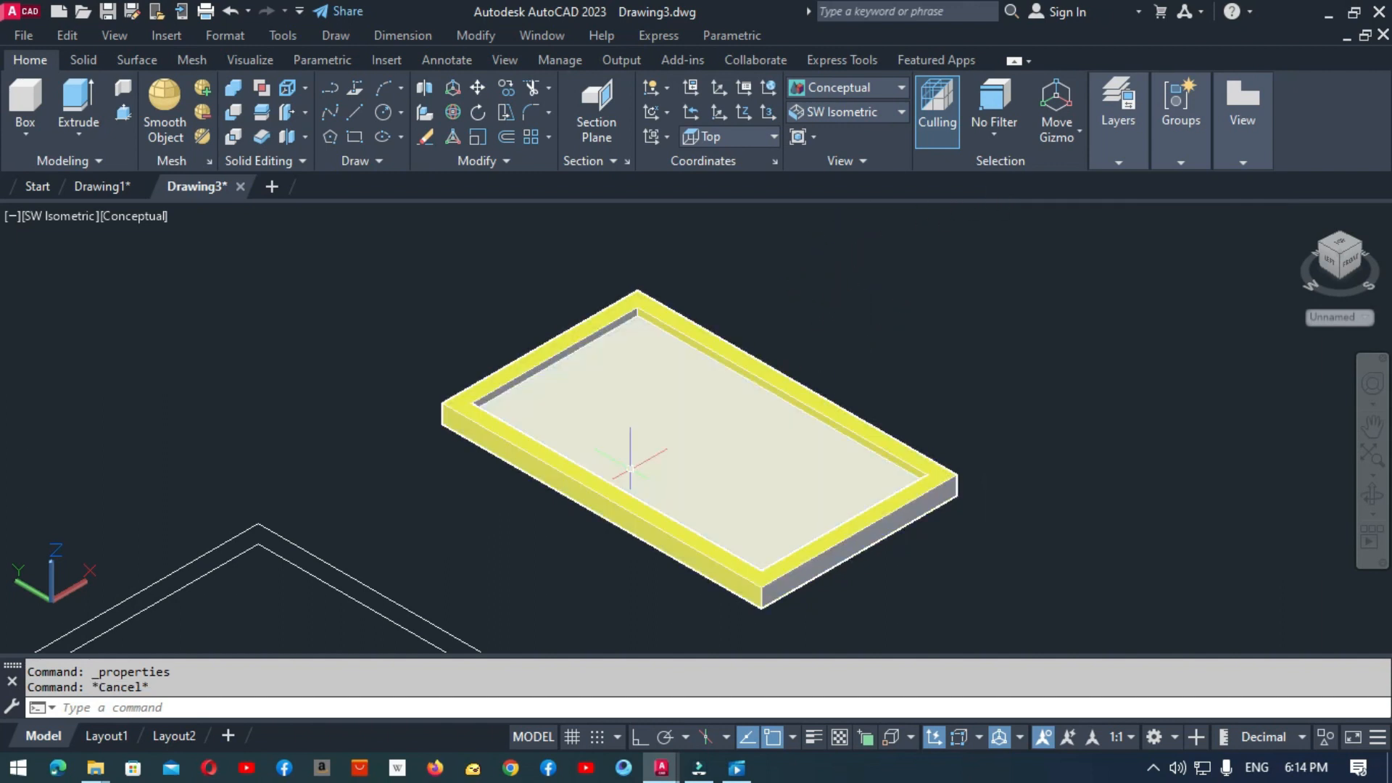
text(co)
key(Return)
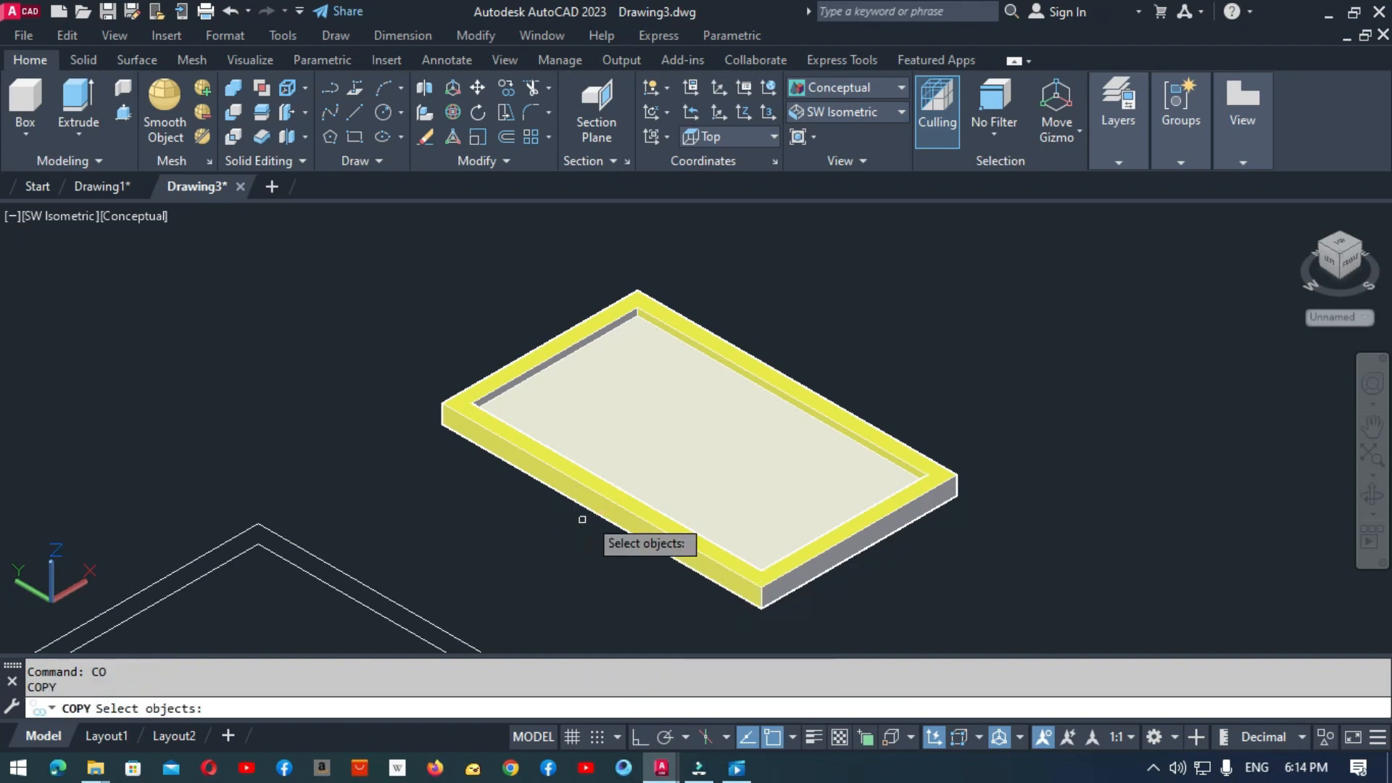
click(968, 294)
click(517, 566)
key(Return)
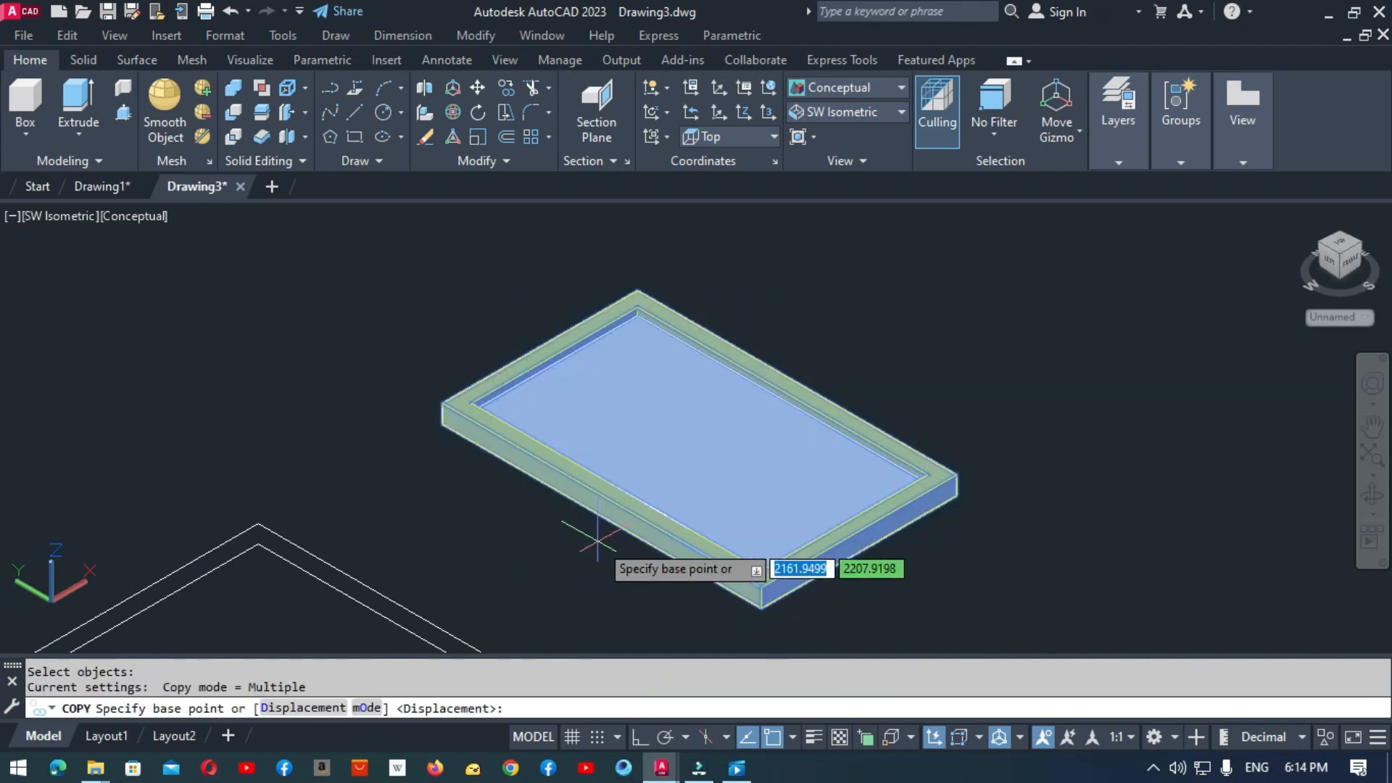
scroll(602, 542, down, 5)
scroll(601, 616, up, 5)
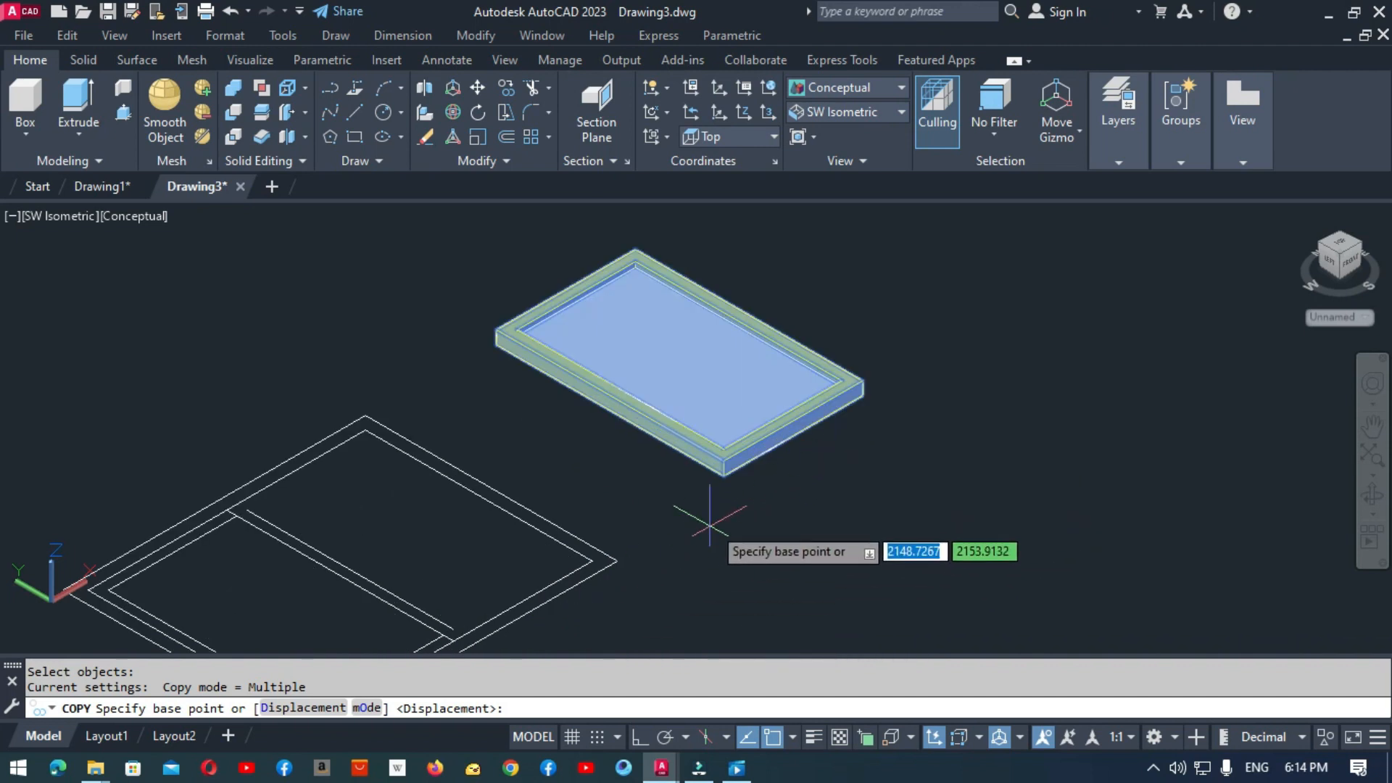
key(Escape)
Step: Erase the shorter, detached line beside the central divider of the window outline
click(413, 602)
text(e)
key(Return)
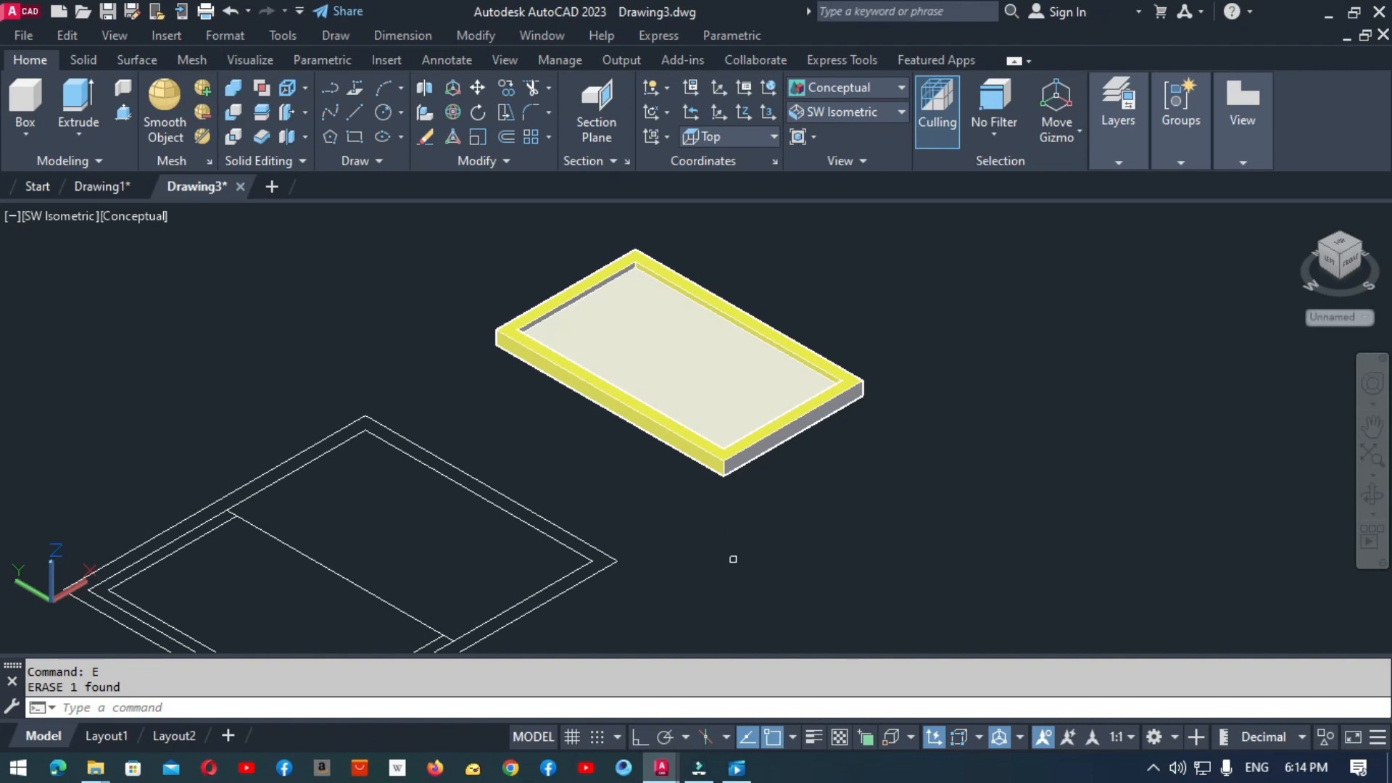
text(m)
key(Return)
key(Escape)
Step: Copy the sash and its pane from the sash's right-hand bottom corner to the matching inner corner of the window outline
text(c)
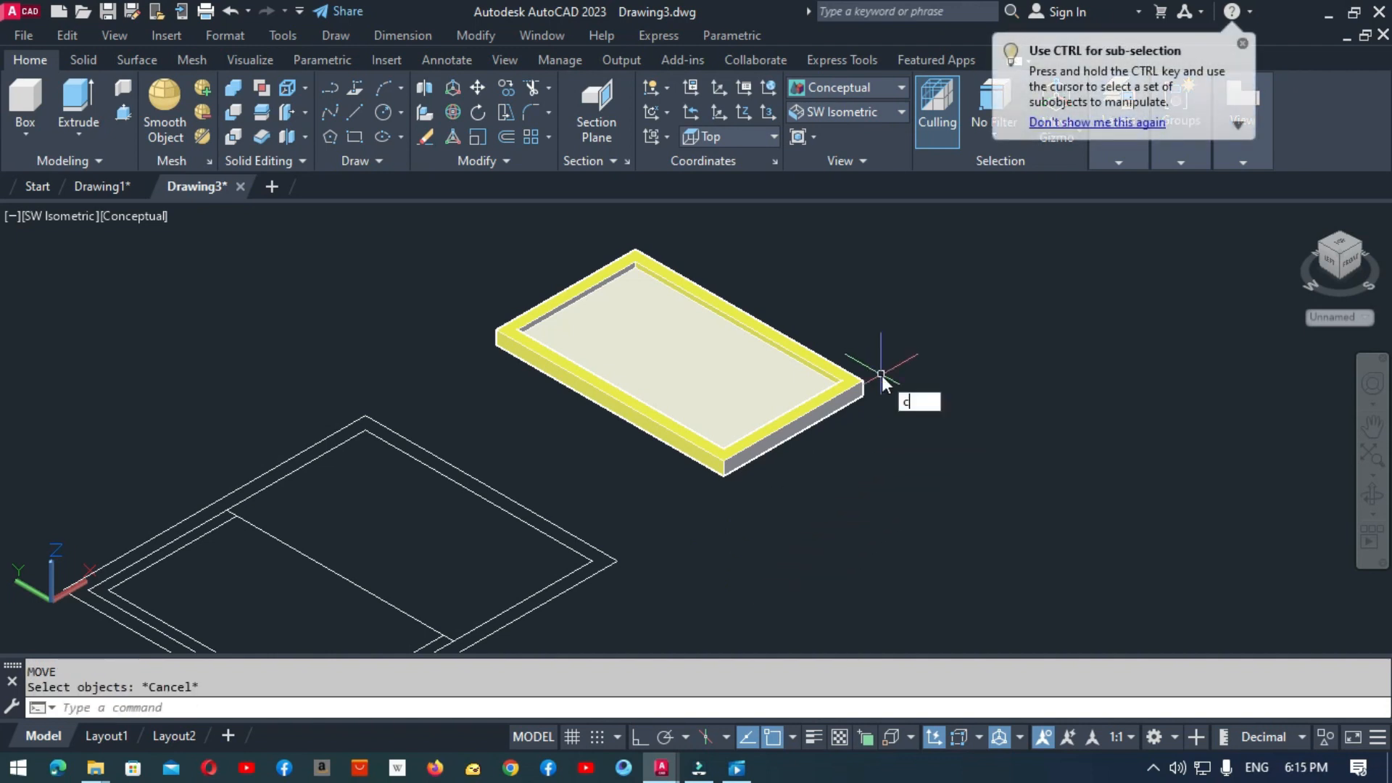
text(o)
key(Return)
click(882, 348)
click(698, 500)
key(Return)
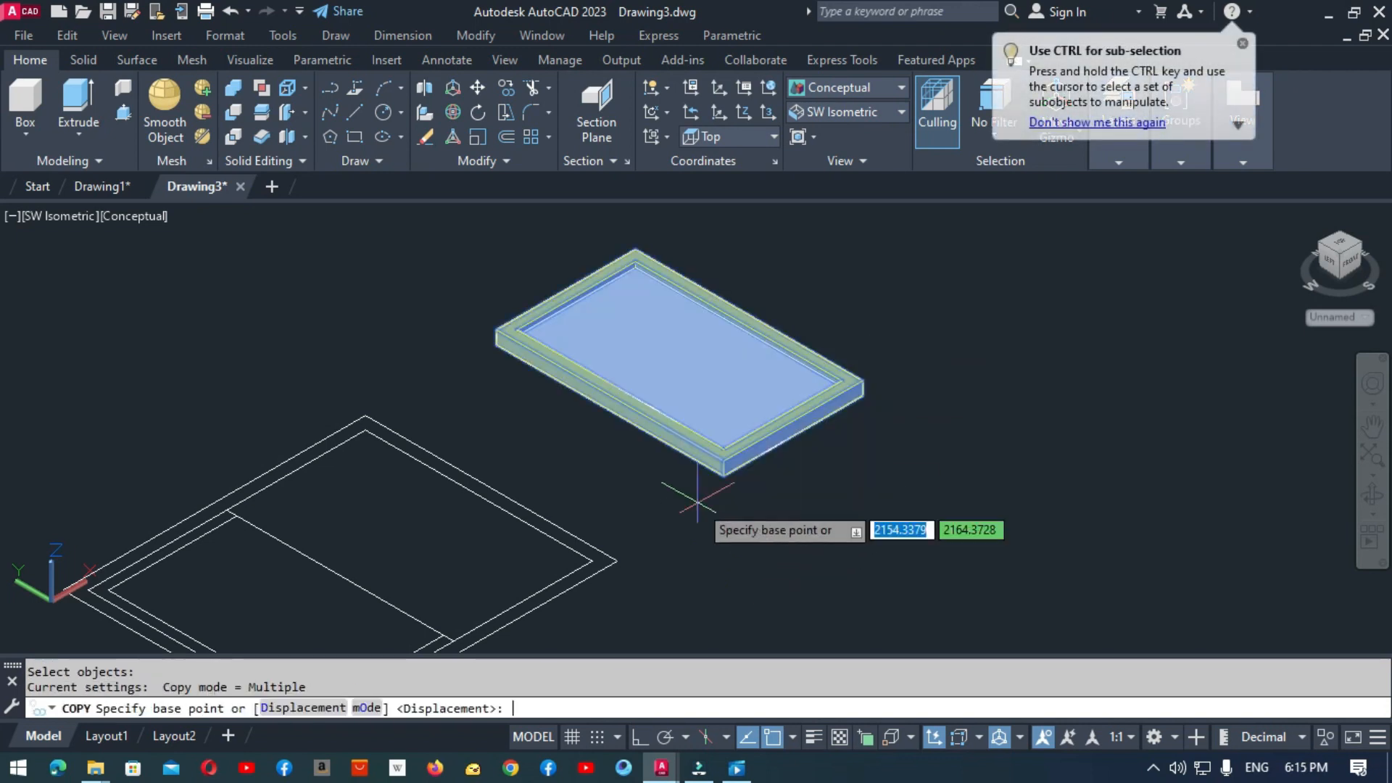
click(862, 396)
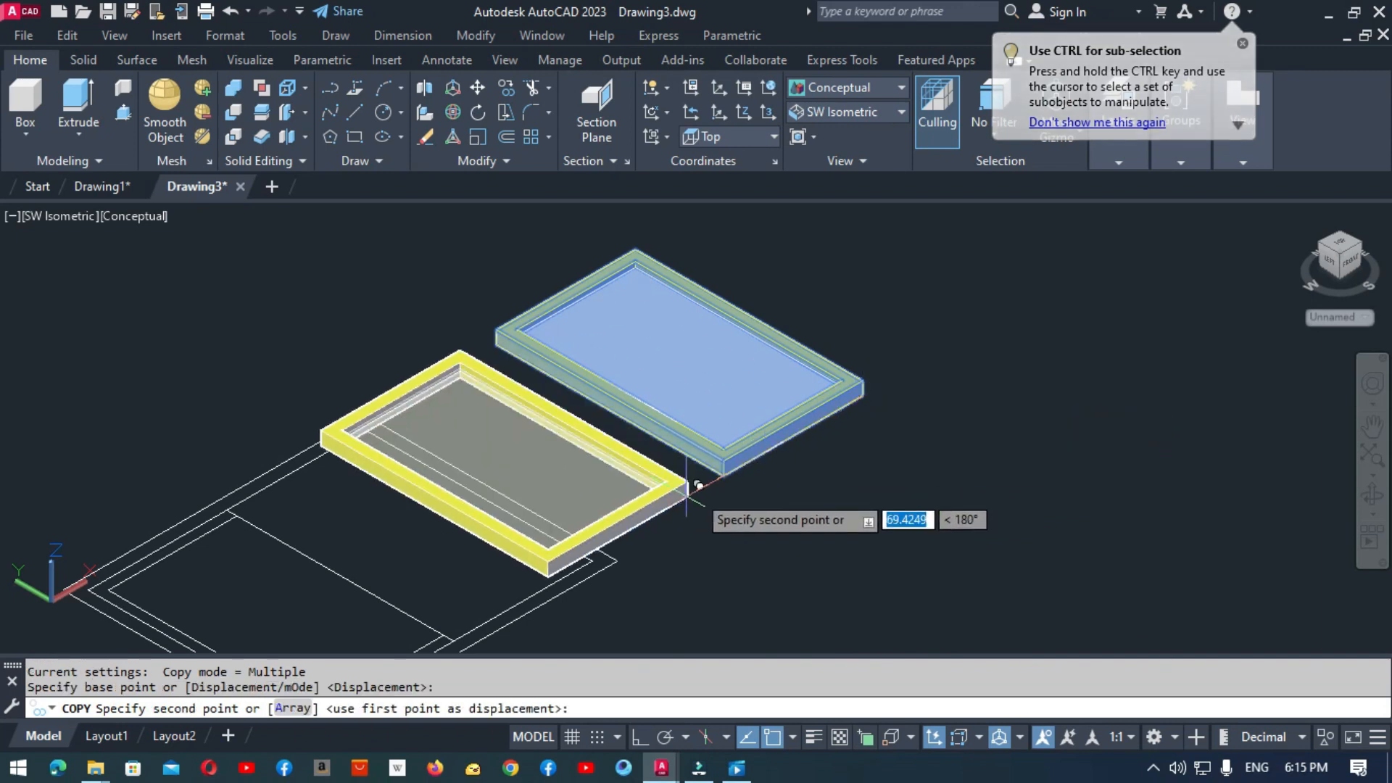
click(593, 560)
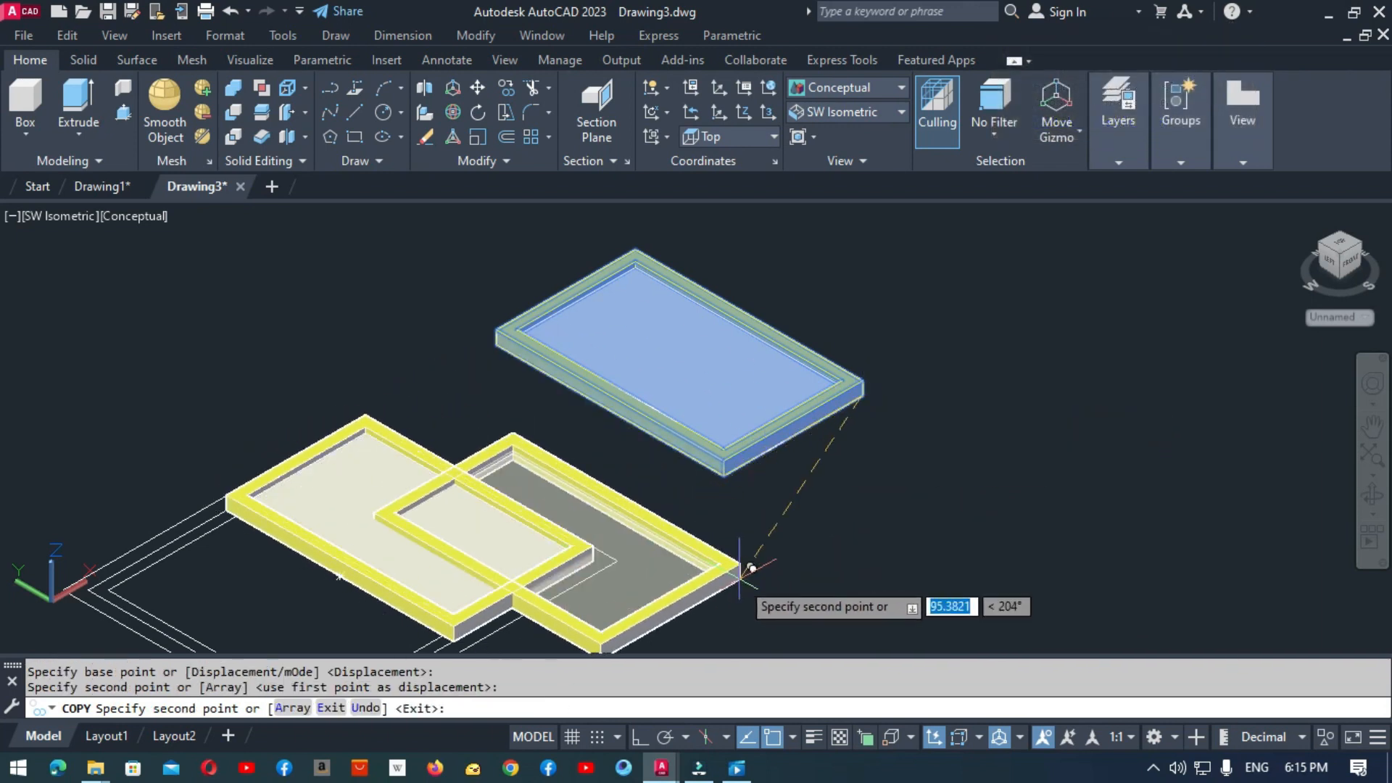
scroll(471, 608, down, 4)
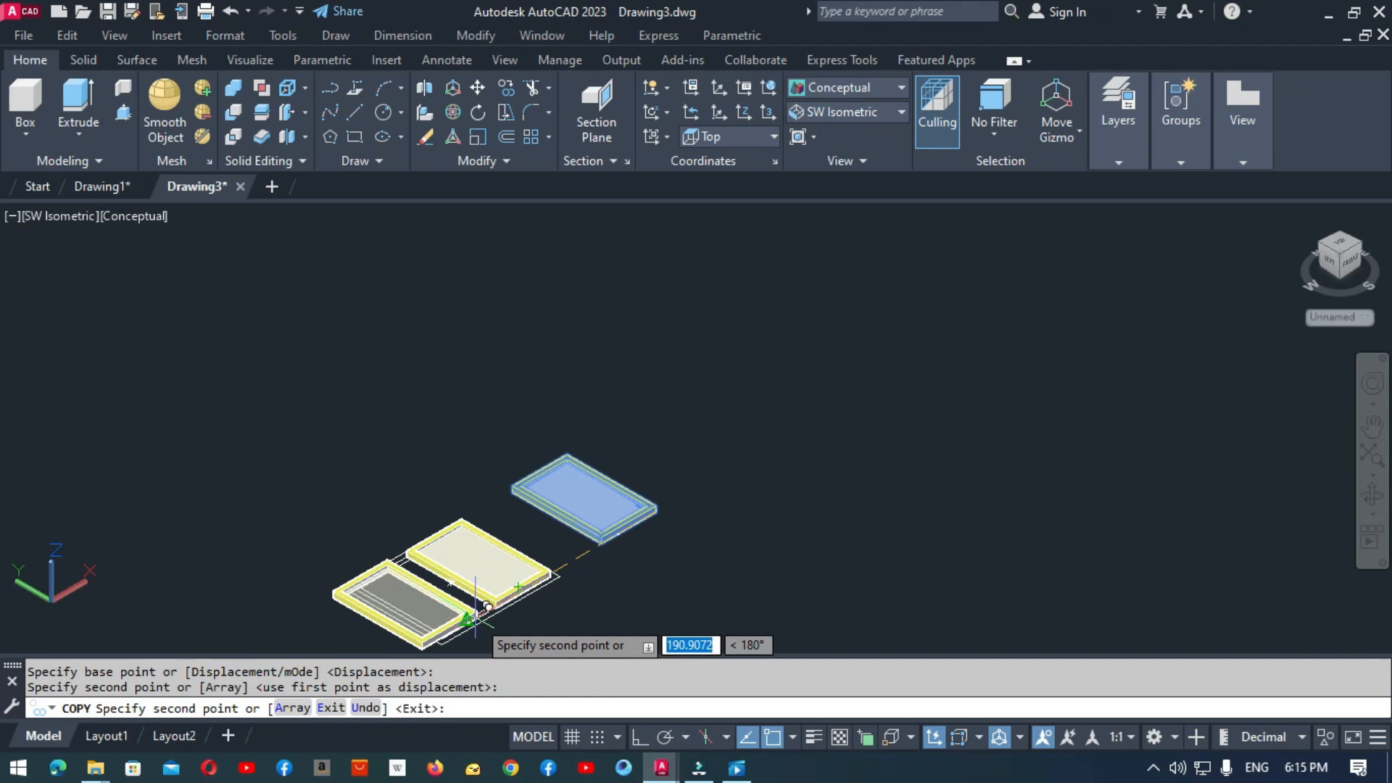
key(Escape)
Step: Try to move the original sash frame alone by its front bottom corner into the other half of the window outline, and undo the move
scroll(578, 627, up, 5)
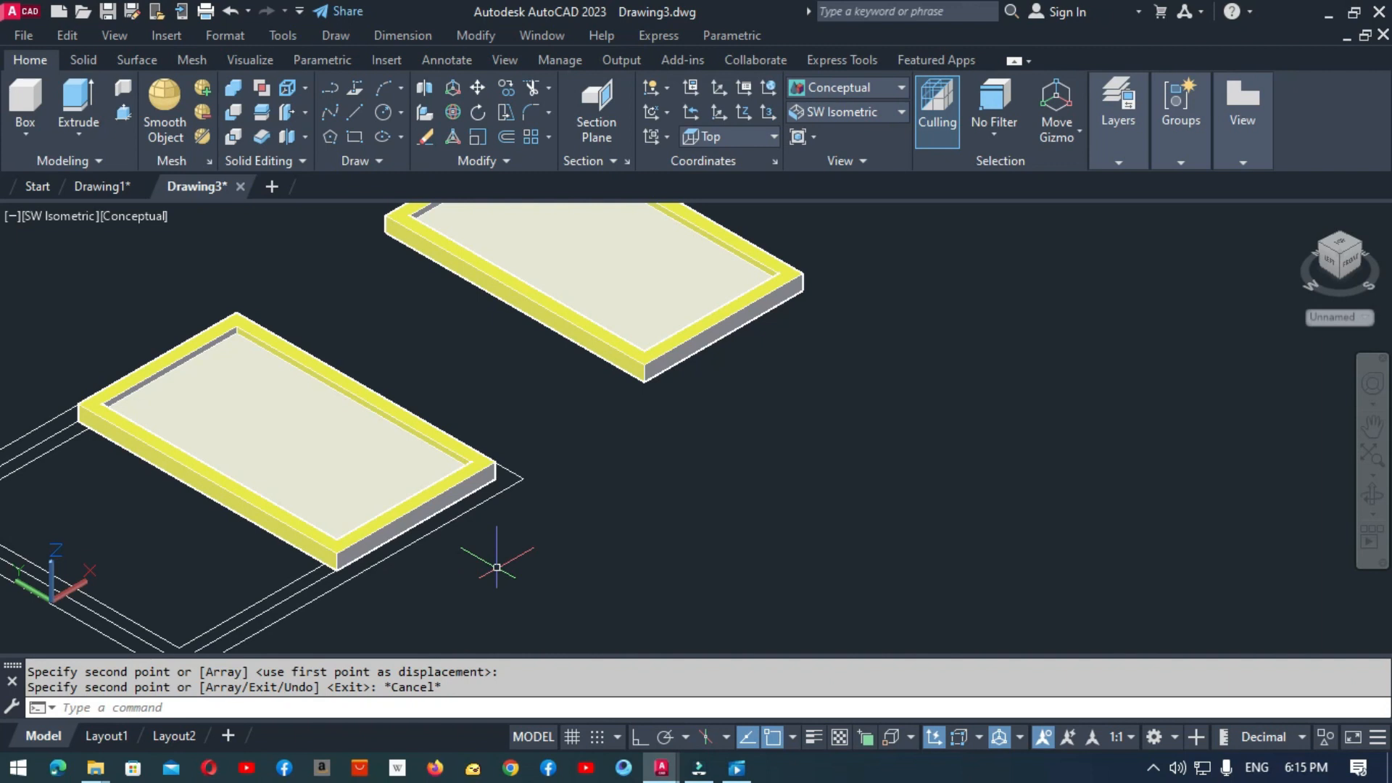
text(m)
key(Return)
click(650, 378)
key(Return)
click(643, 379)
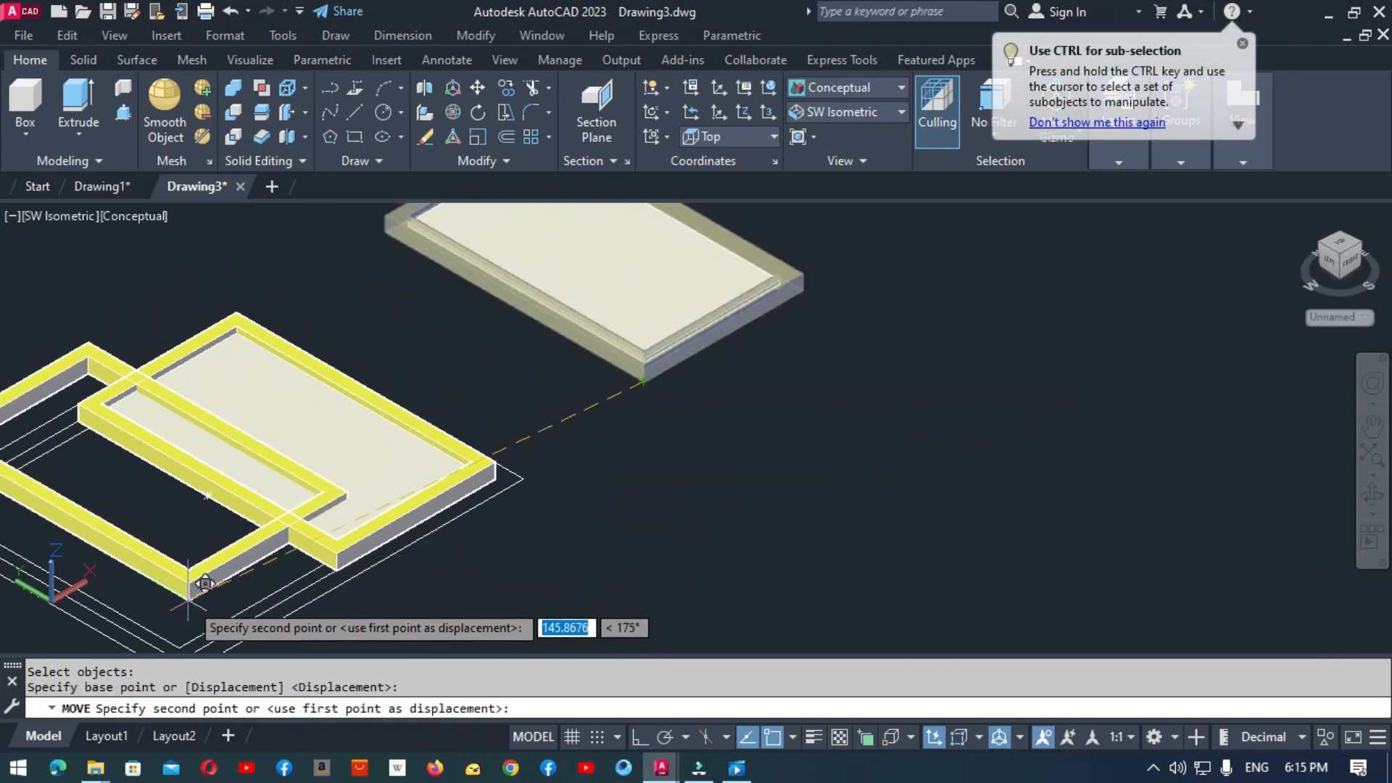
click(201, 626)
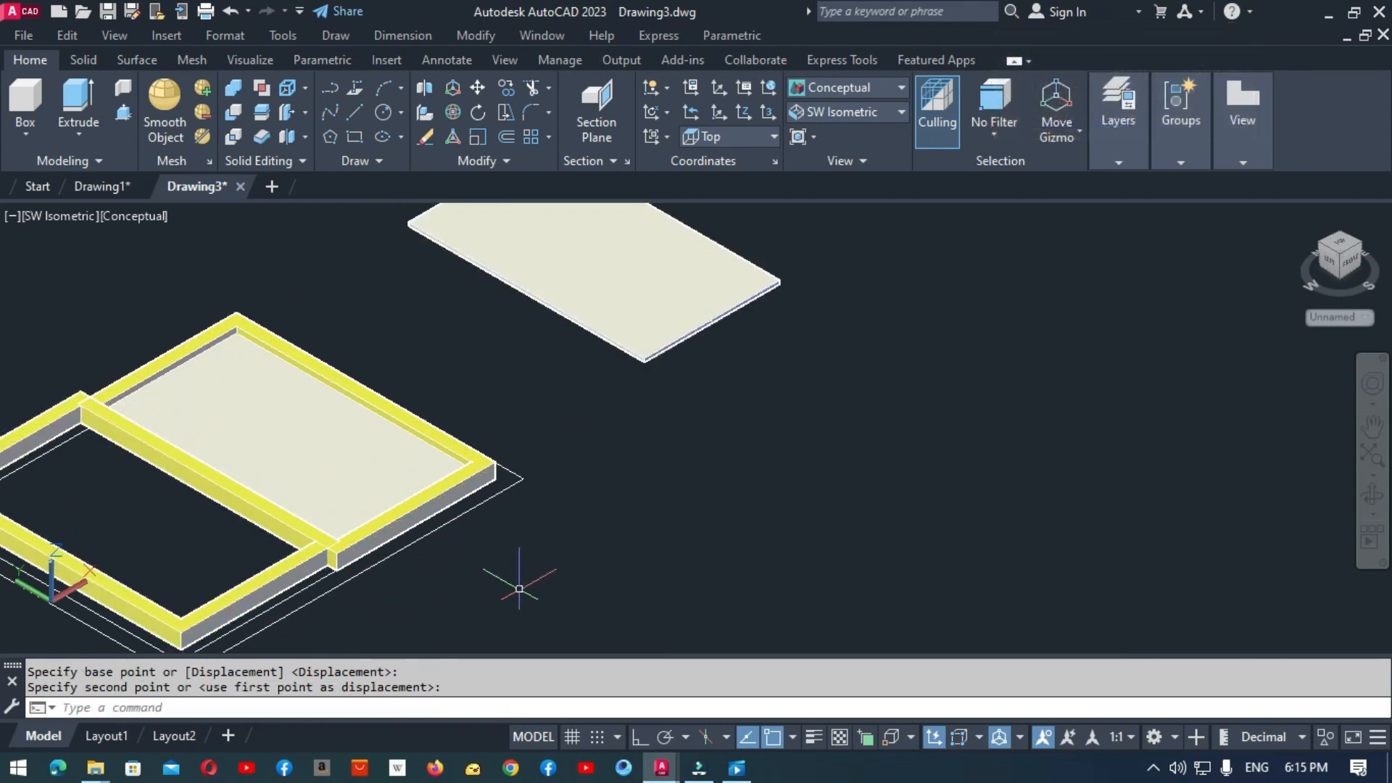
text(u)
key(Return)
text(m)
key(Return)
click(824, 232)
click(613, 388)
key(Return)
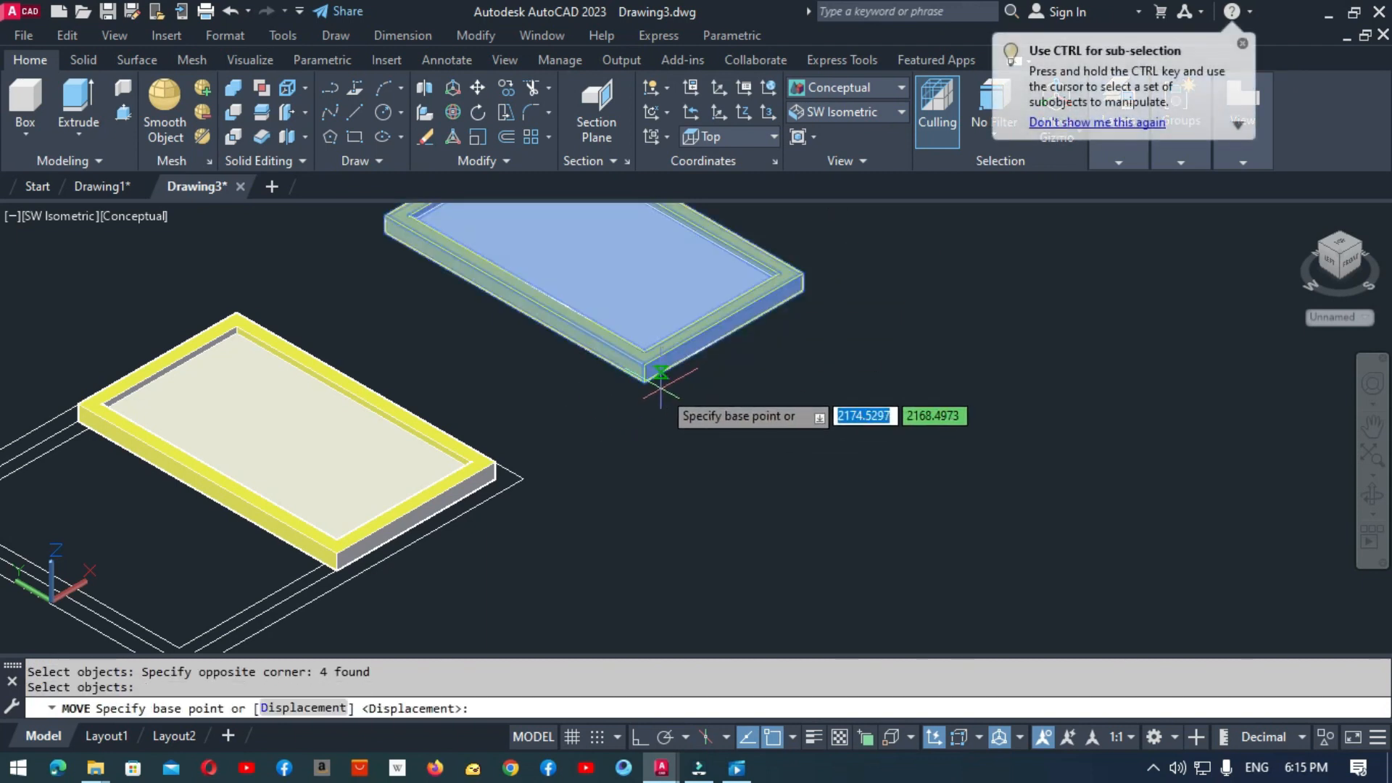
scroll(537, 517, down, 2)
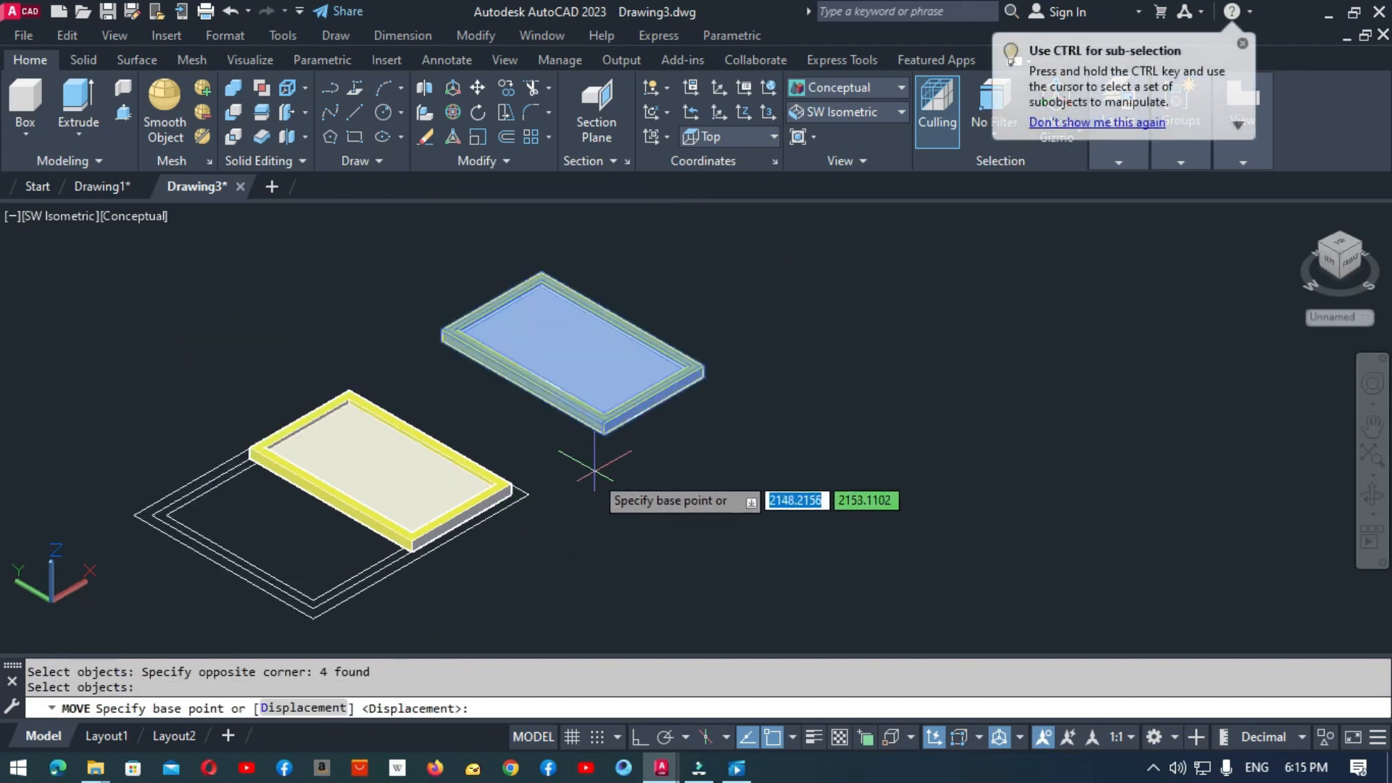
key(Escape)
Step: Erase the innermost line of the window outline around its empty half
click(288, 586)
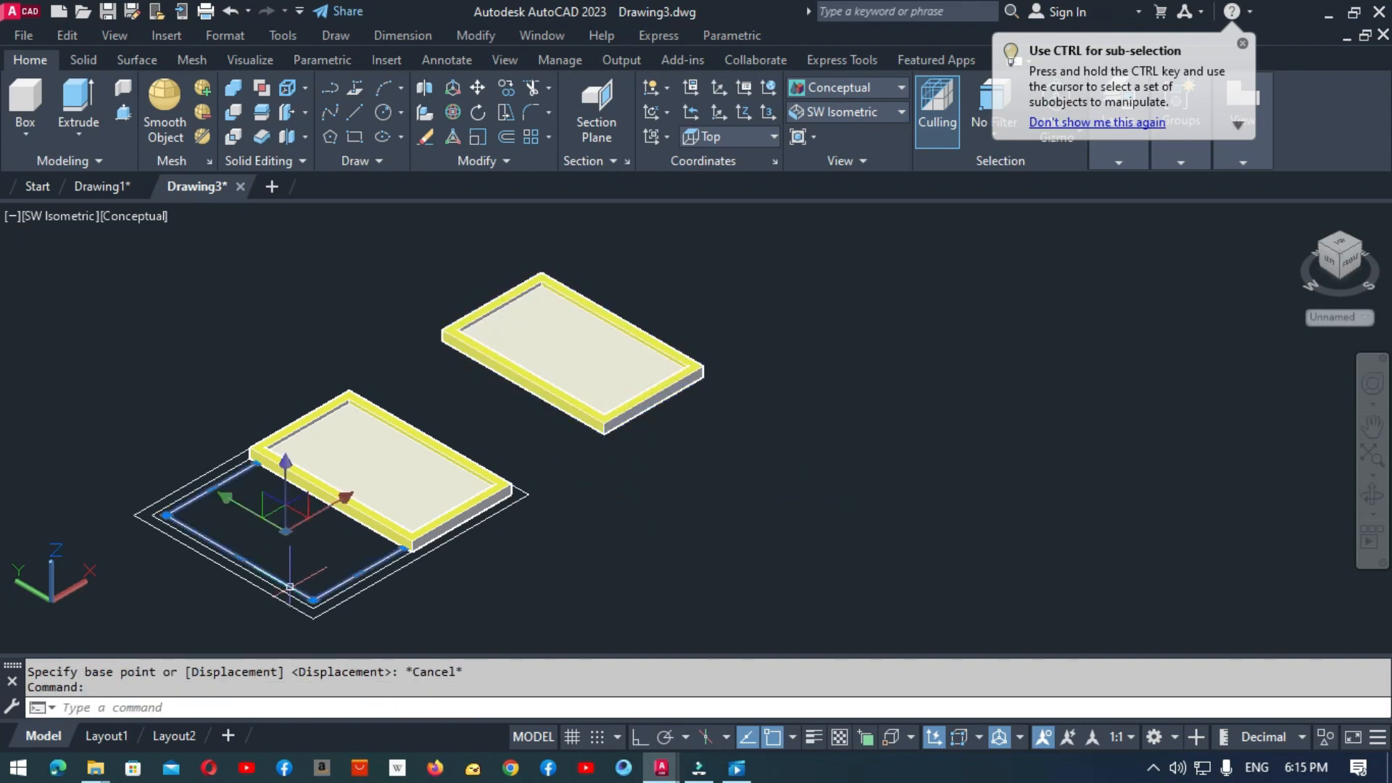
text(e)
key(Return)
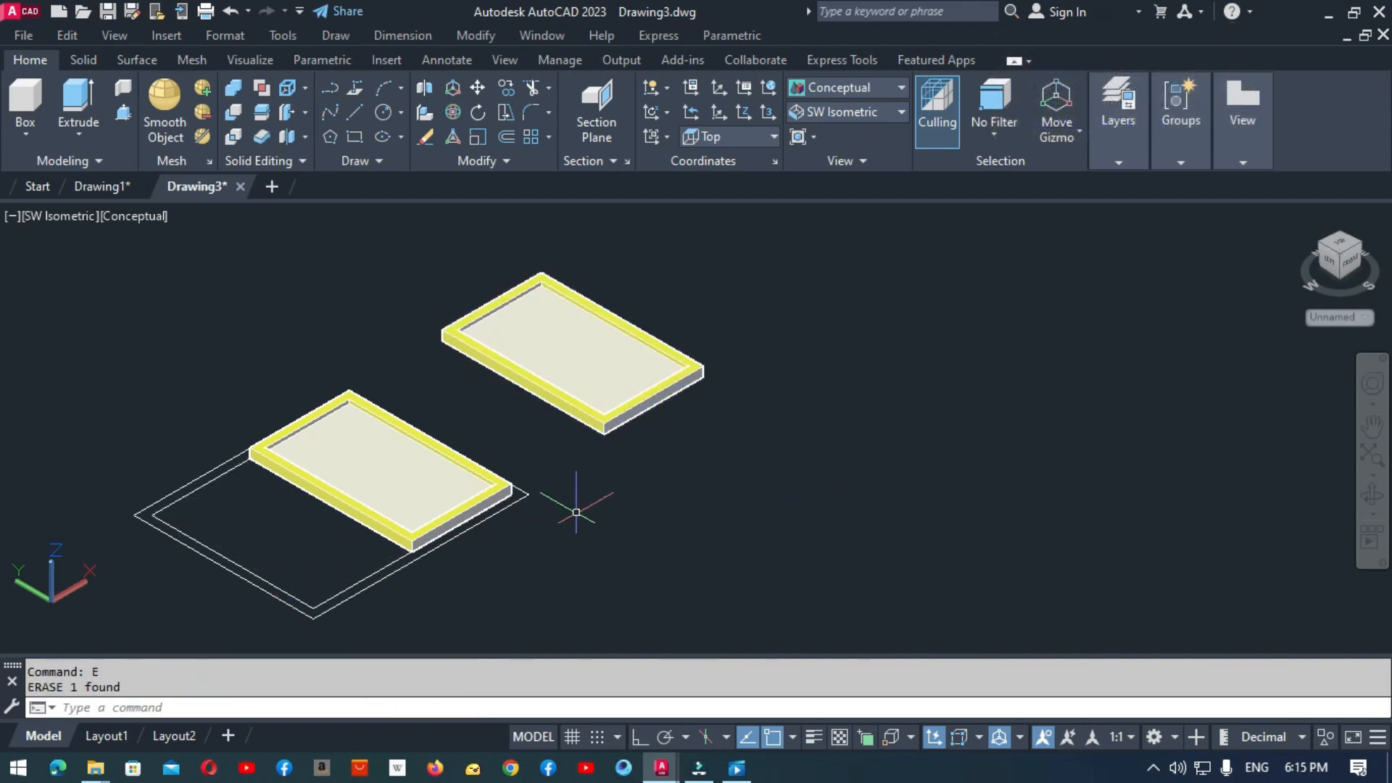
Step: Move the original sash with its pane from its front bottom corner to the front inner corner of the window outline
text(m)
key(Return)
click(740, 327)
click(606, 417)
key(Return)
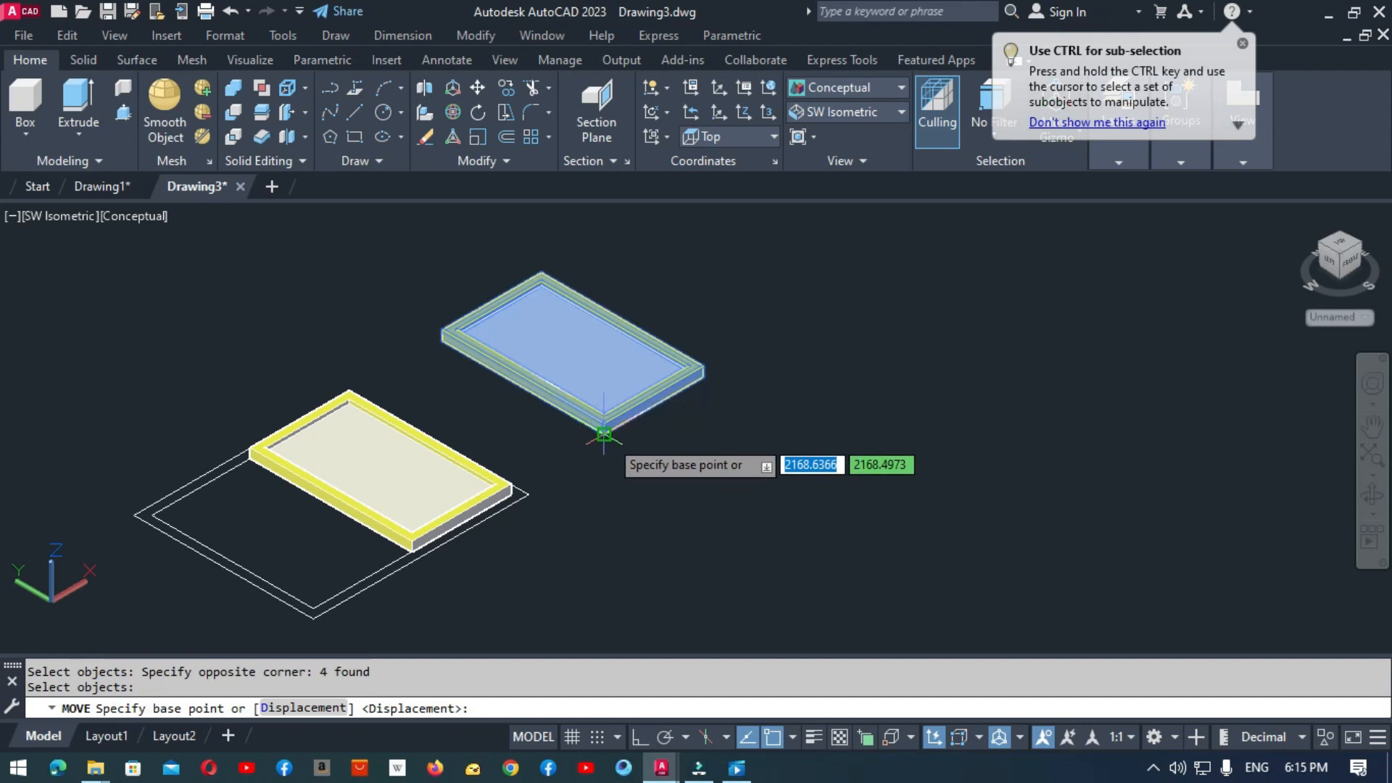
click(604, 435)
click(314, 606)
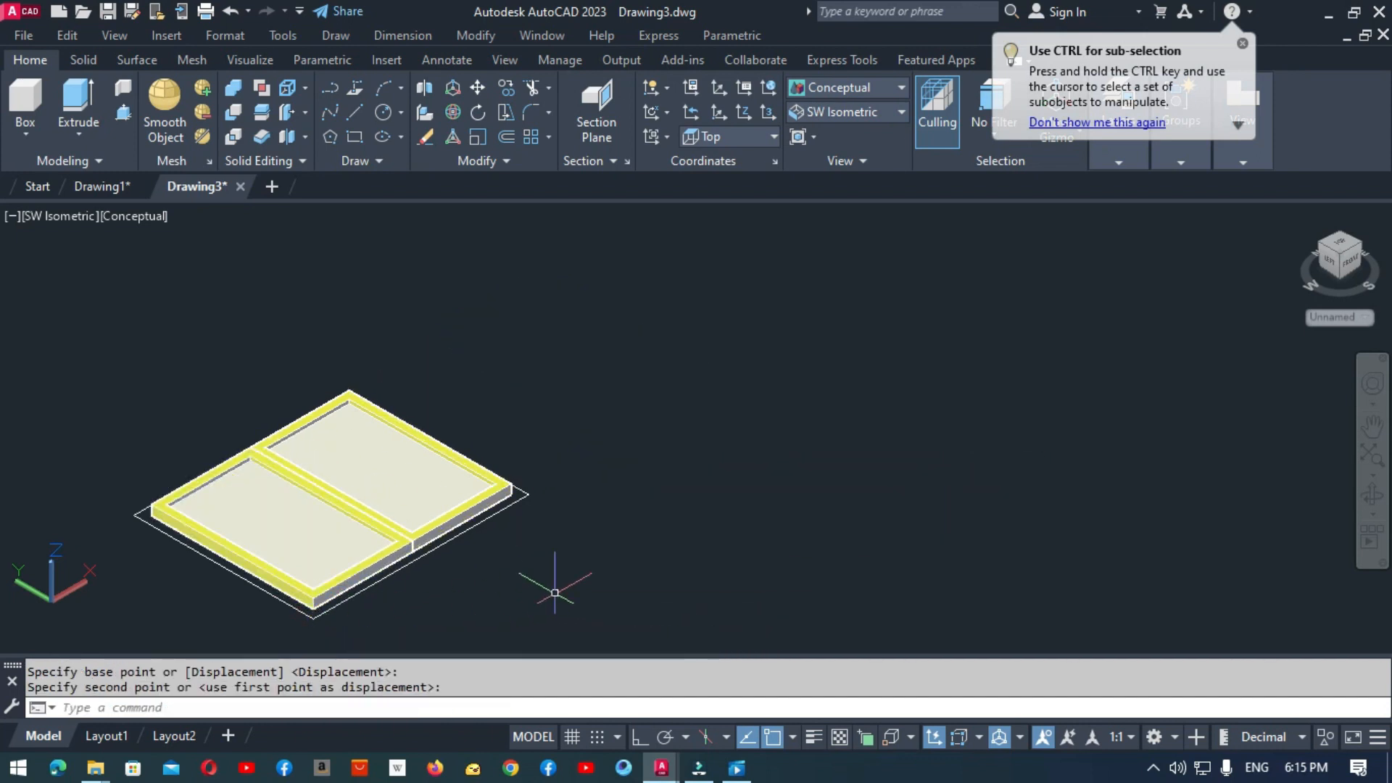
scroll(555, 593, down, 2)
key(Escape)
Step: Try to extrude the outer rectangle of the window outline to a height of 10, and undo the extrusion
scroll(577, 555, down, 2)
scroll(581, 554, up, 3)
scroll(351, 608, up, 2)
scroll(351, 608, up, 2)
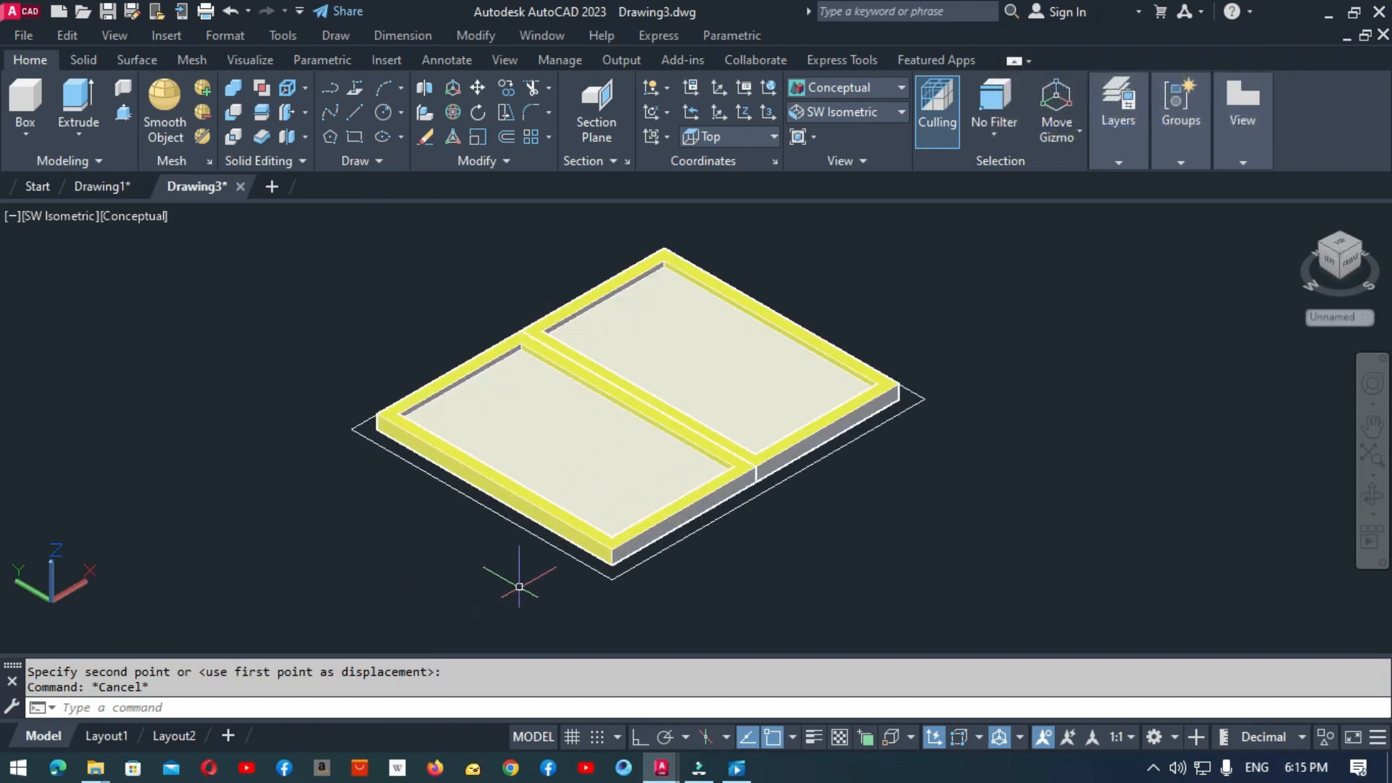
key(Escape)
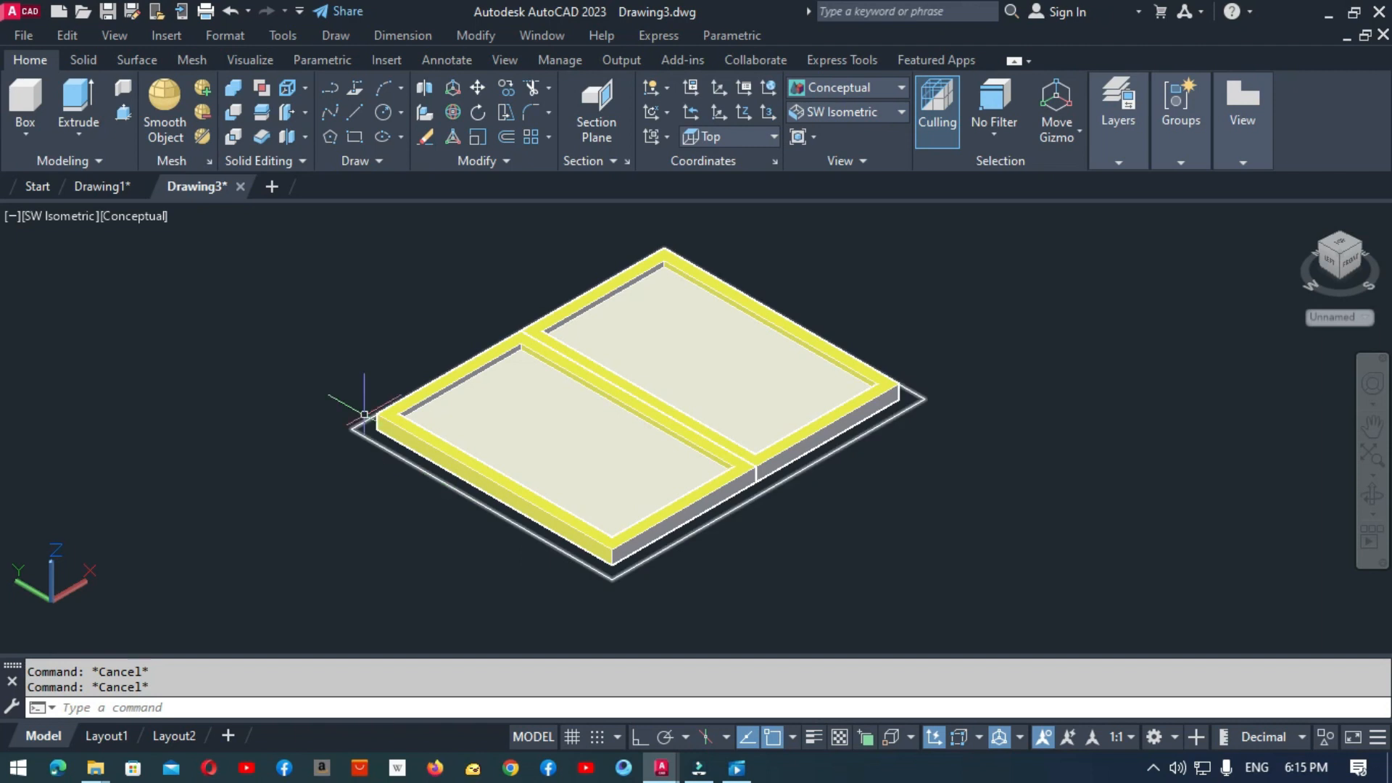
click(85, 100)
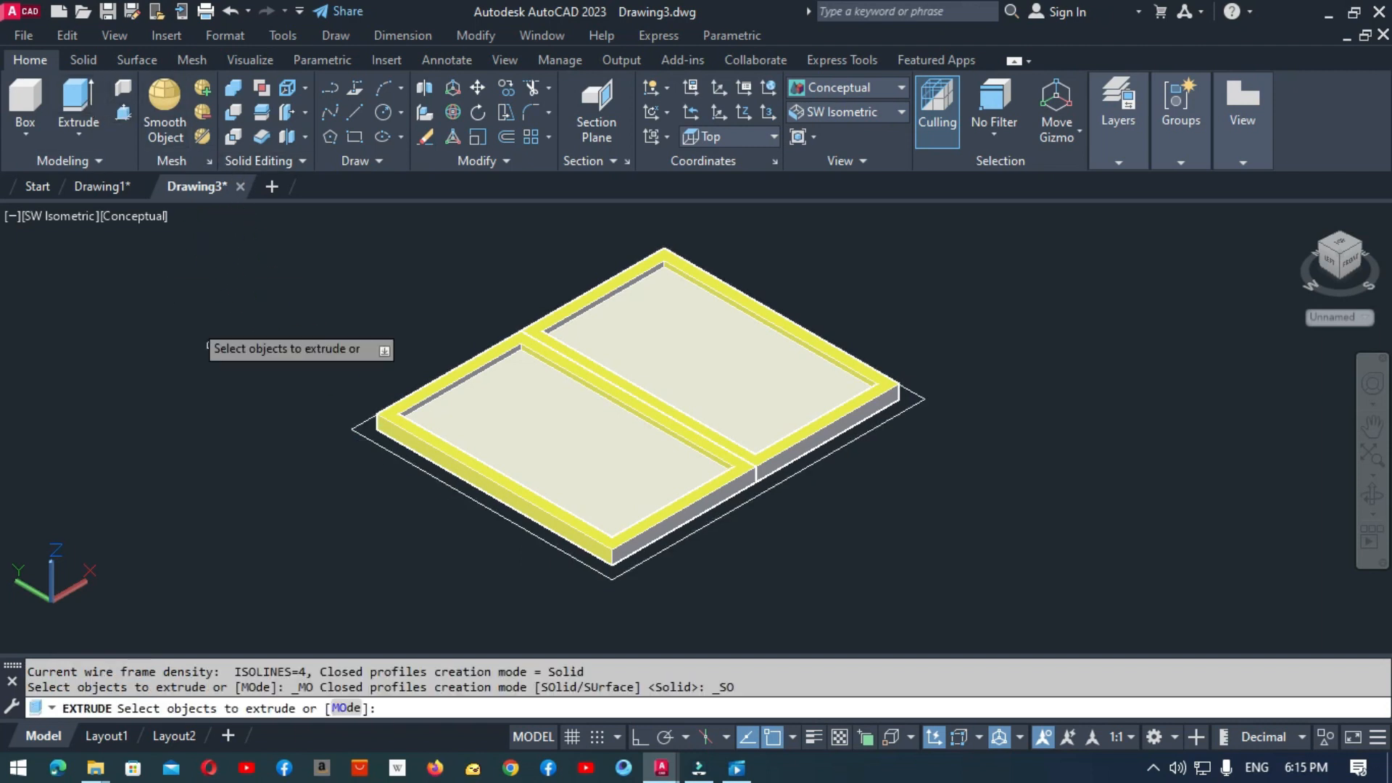
click(377, 445)
key(Return)
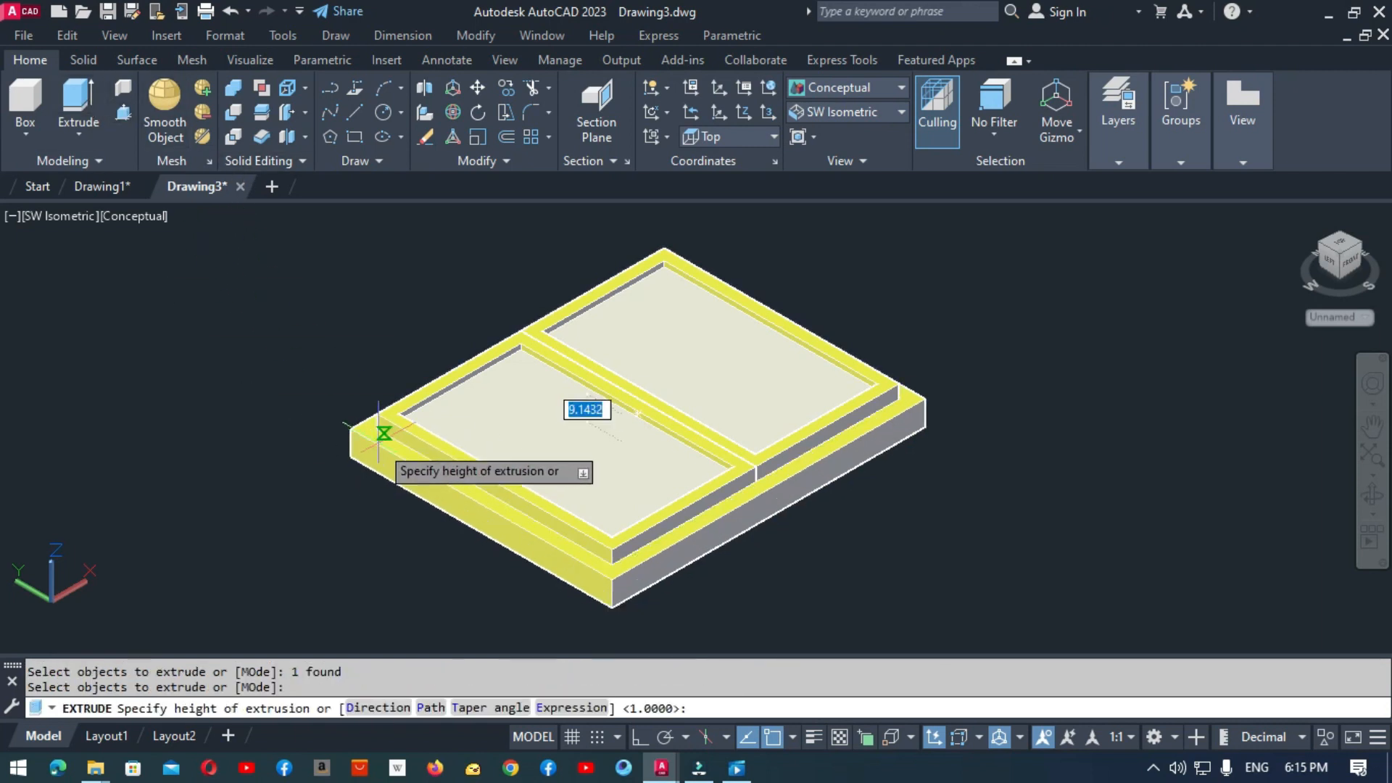
text(2)
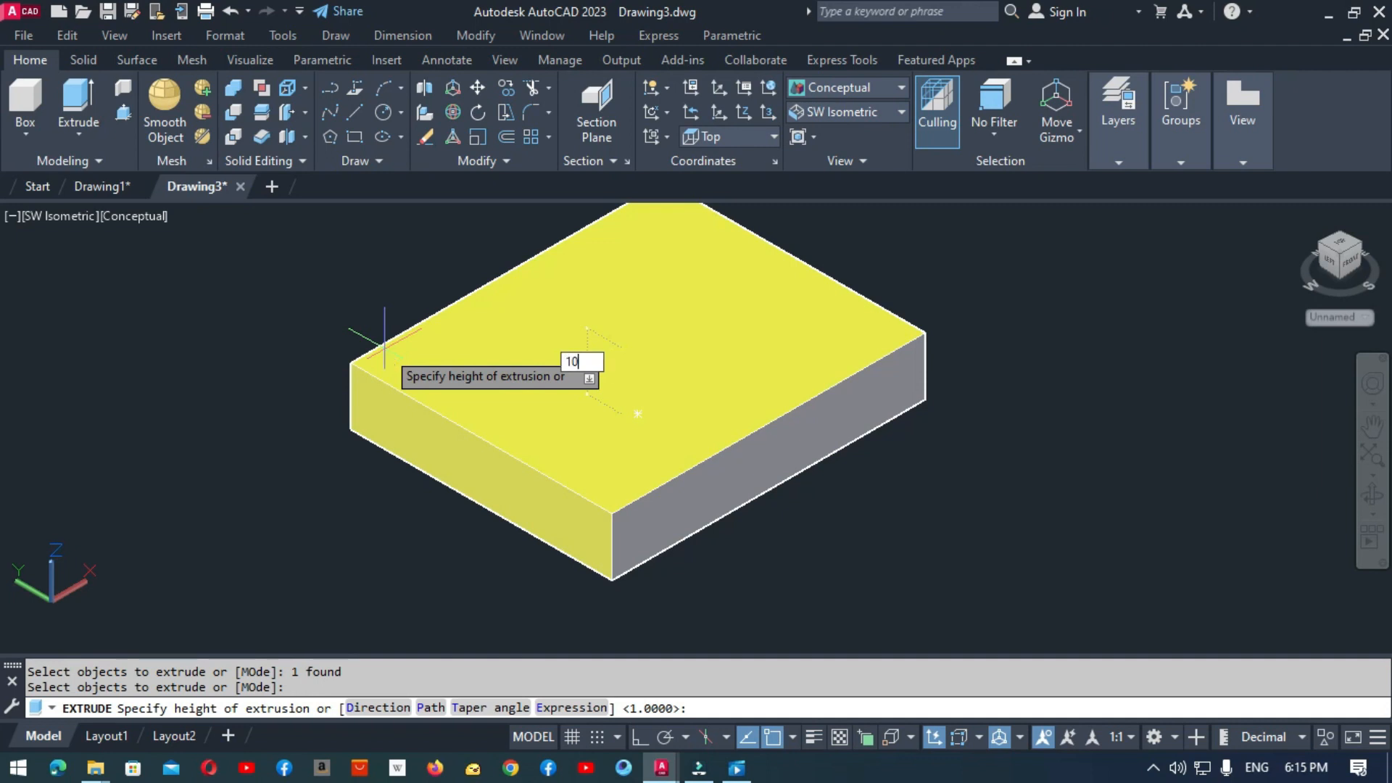
key(Return)
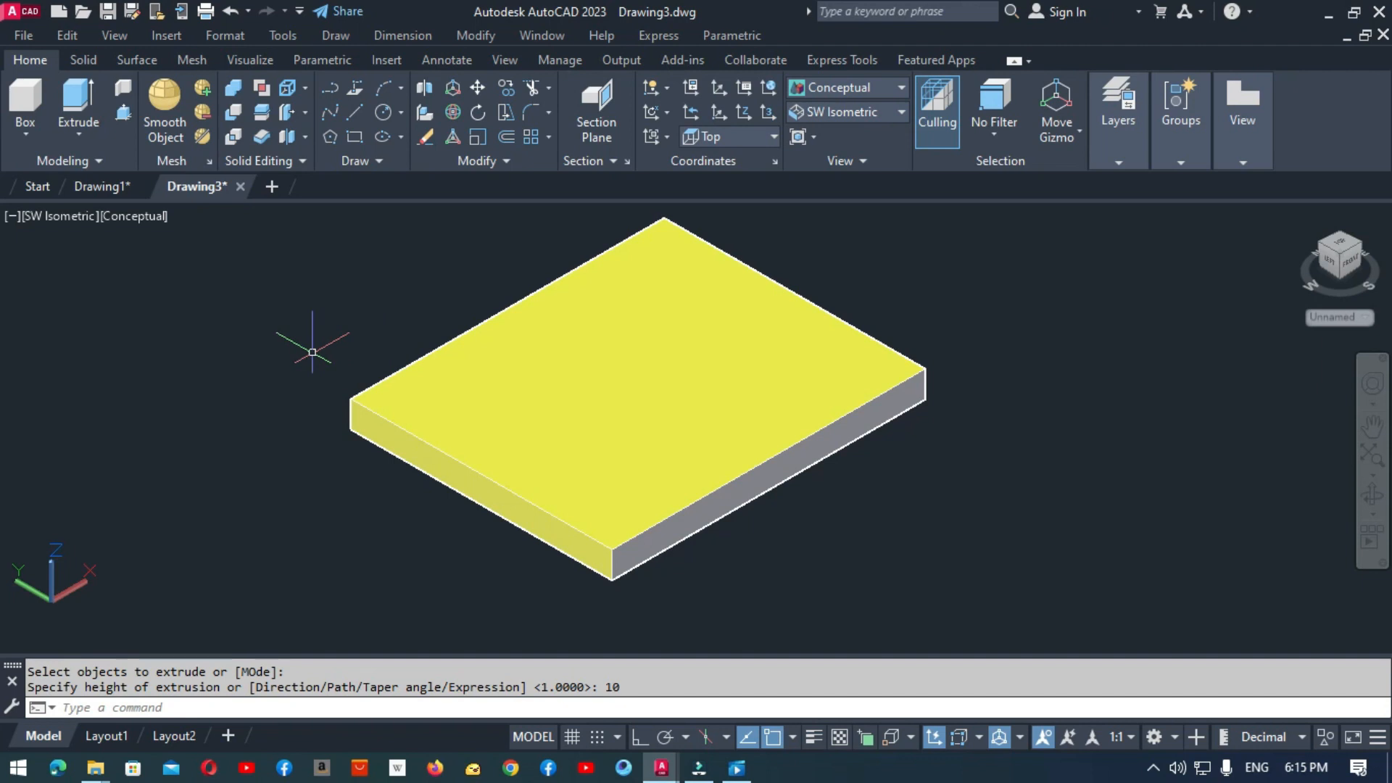
text(u)
key(Return)
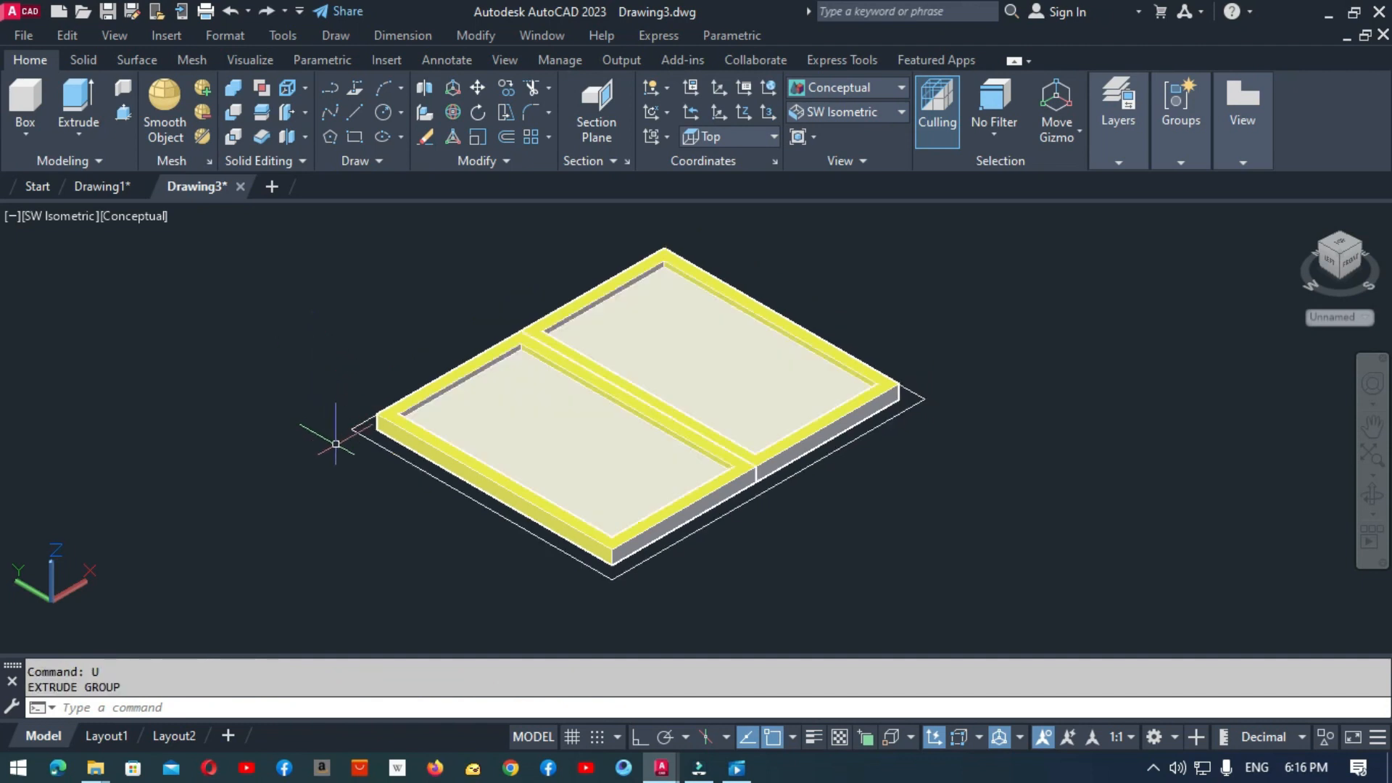
text(m)
key(Return)
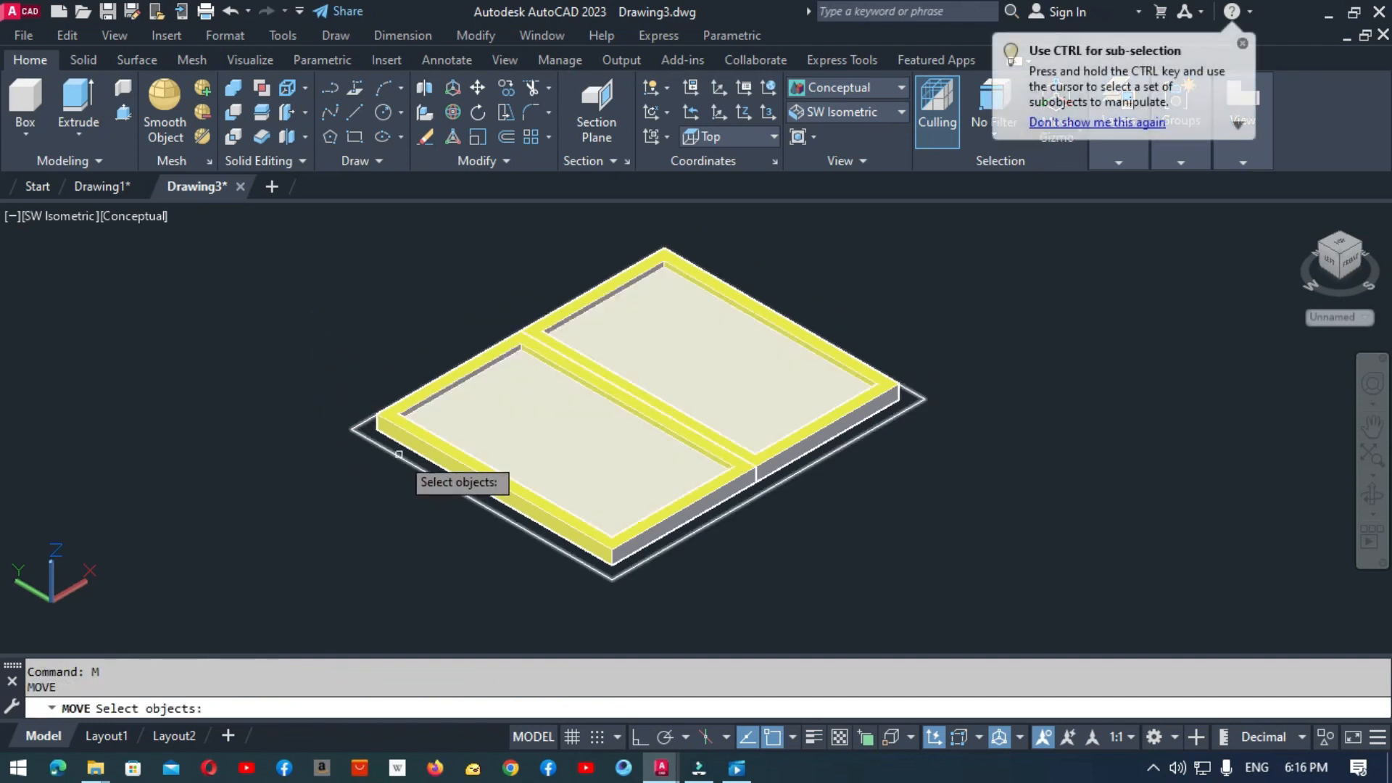
key(Escape)
Step: Copy the outer rectangle of the window outline from its front corner to the empty space beside the sashes
text(co)
key(Return)
click(424, 479)
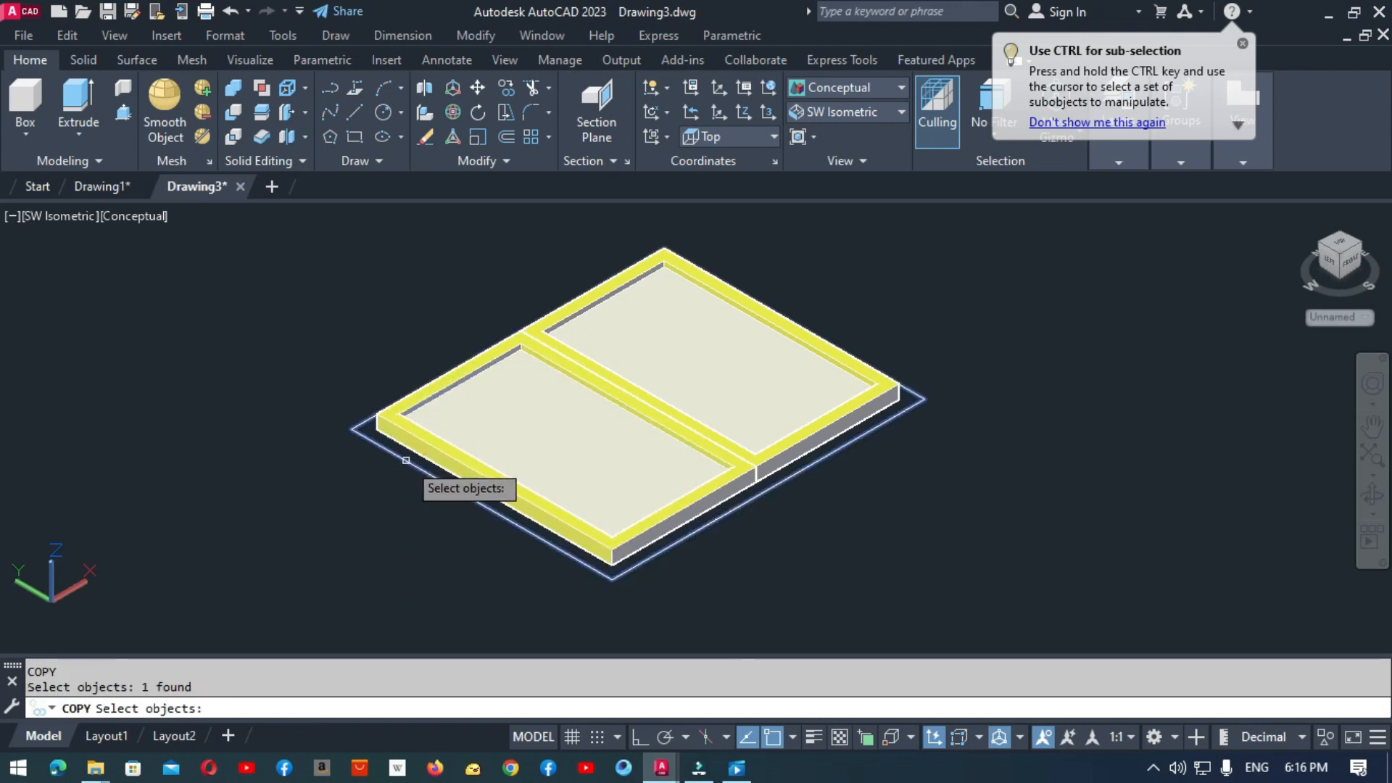
key(Return)
click(613, 578)
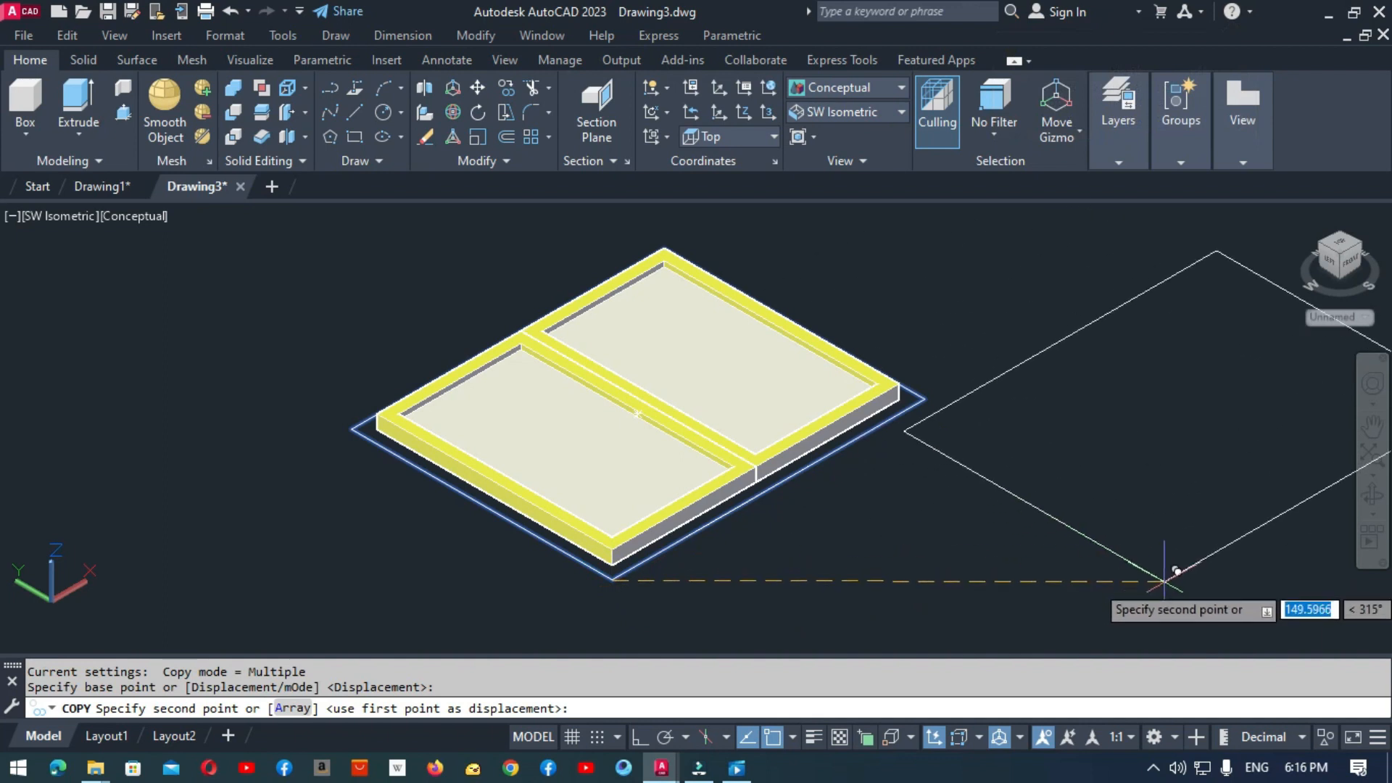
click(1097, 427)
key(Escape)
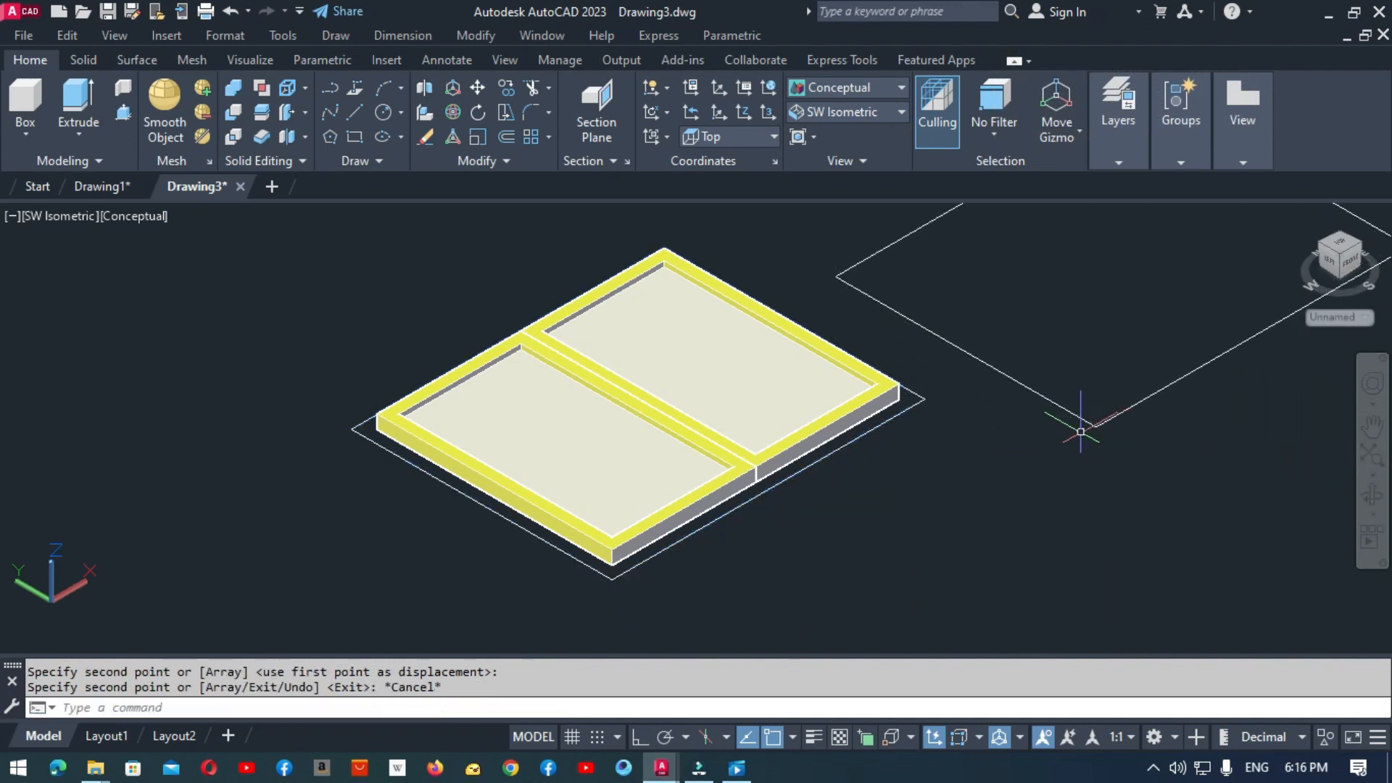
Step: Offset the copied rectangle inward by 5
scroll(1081, 434, down, 4)
scroll(1200, 333, up, 5)
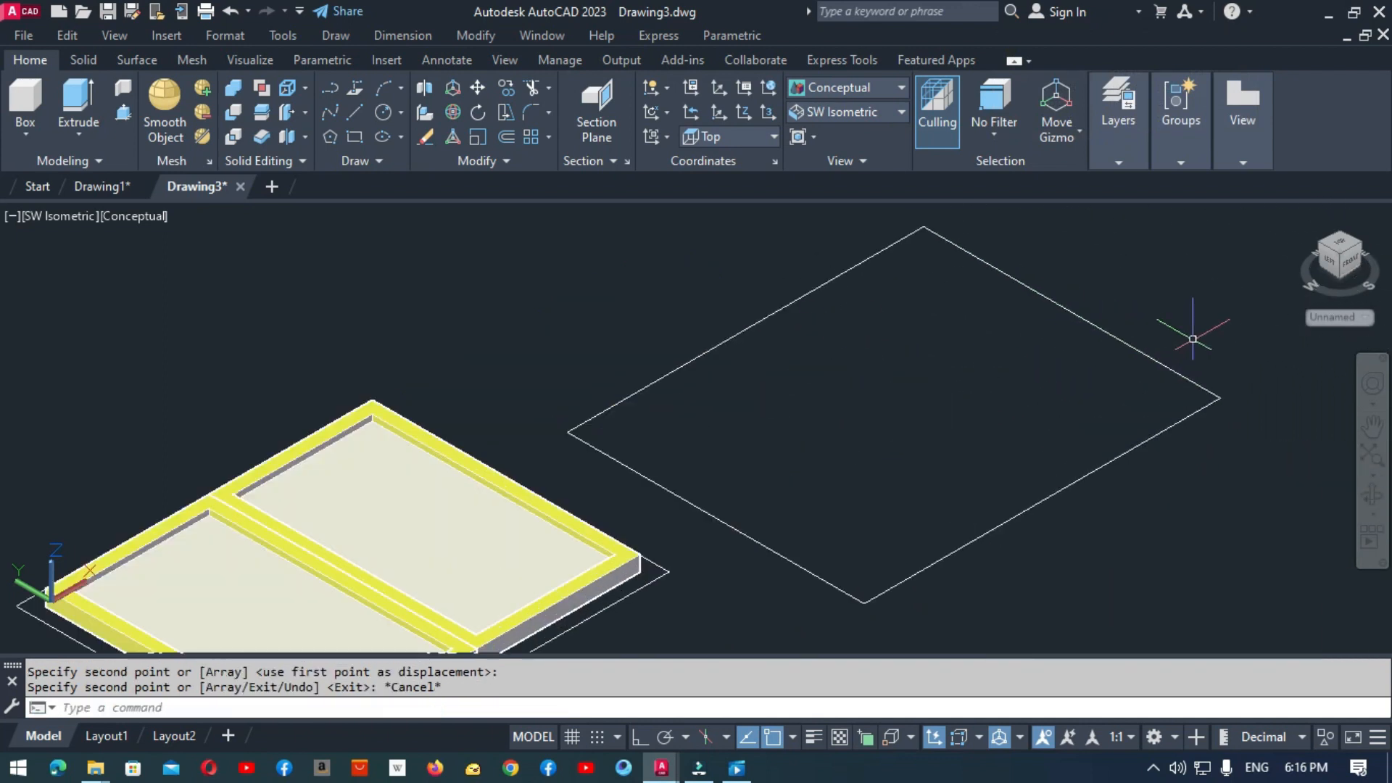
click(506, 136)
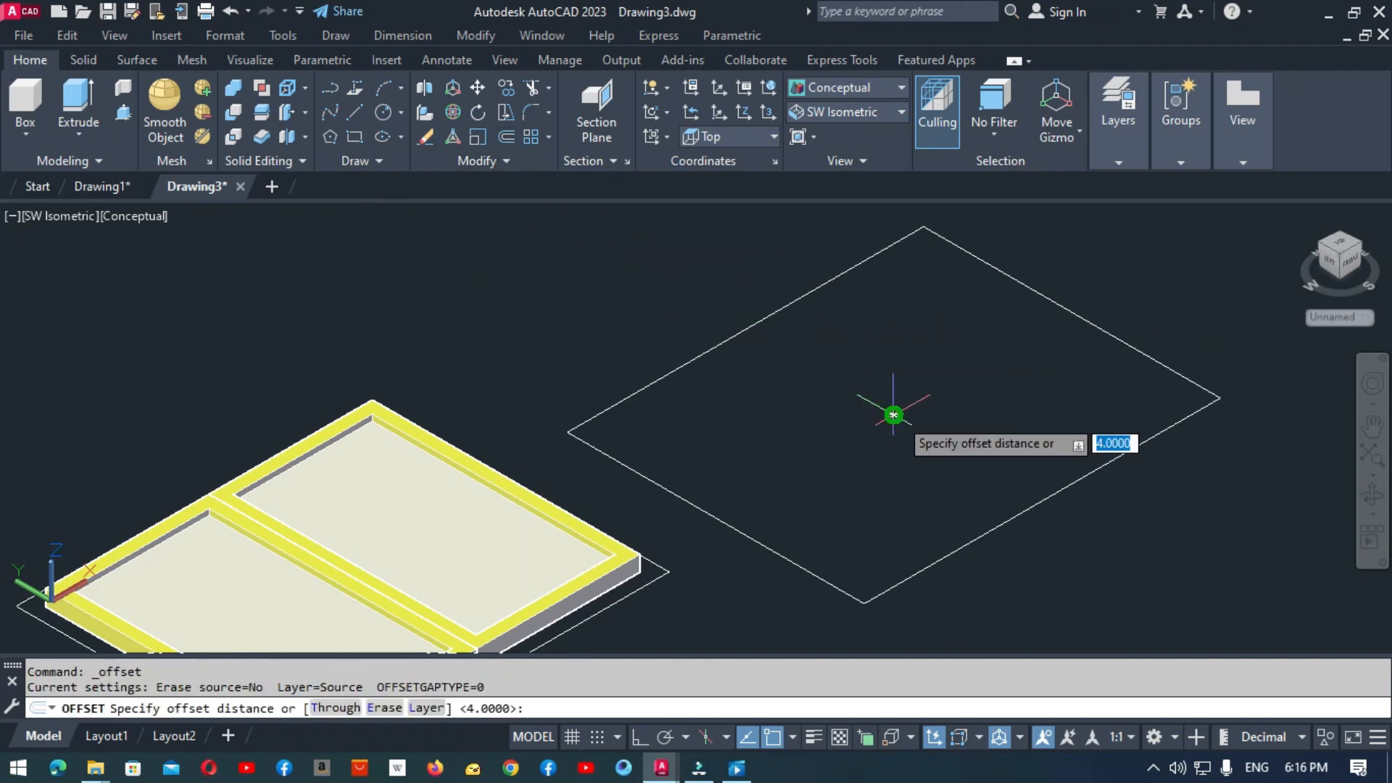
text(5)
key(Return)
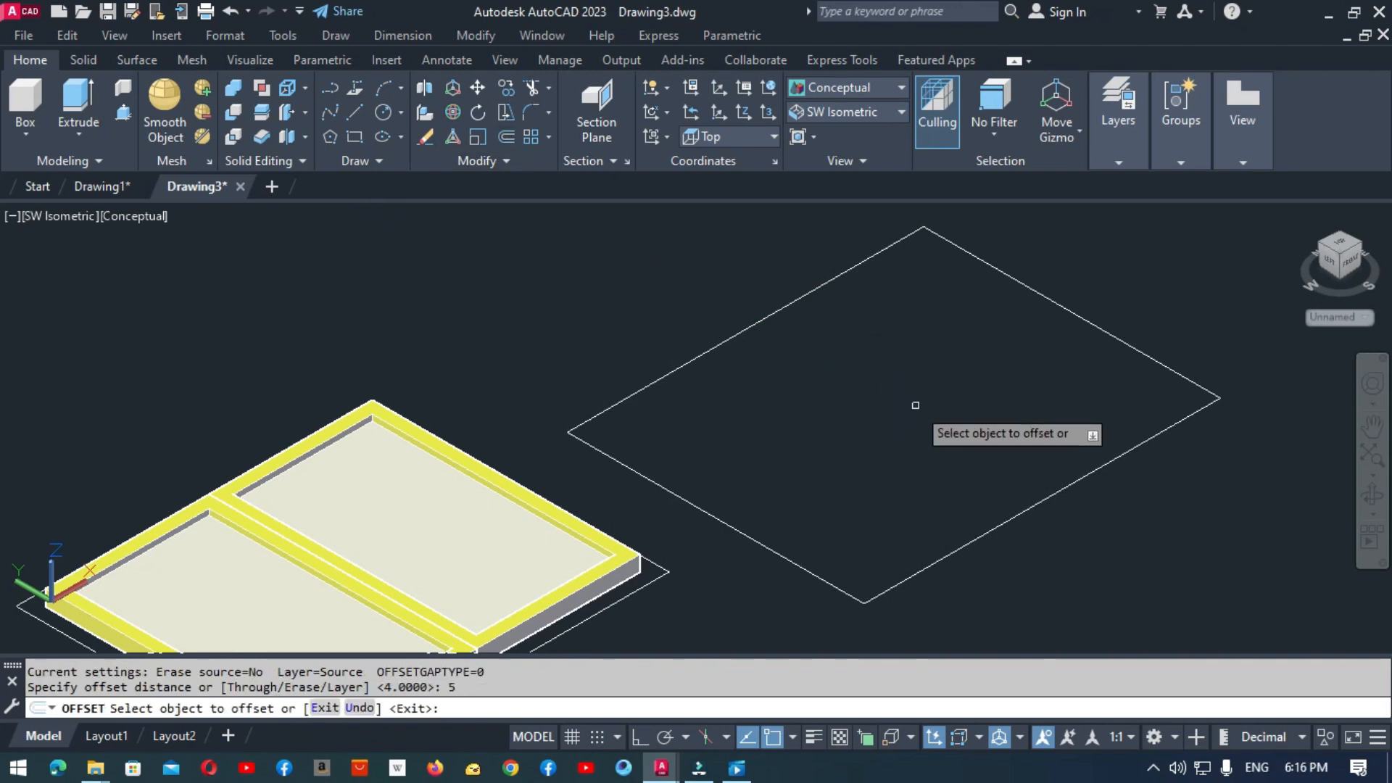
click(1088, 322)
click(1037, 361)
key(Escape)
Step: Presspull the band between the two copied rectangles to a height of 10 to form the outer frame
click(124, 113)
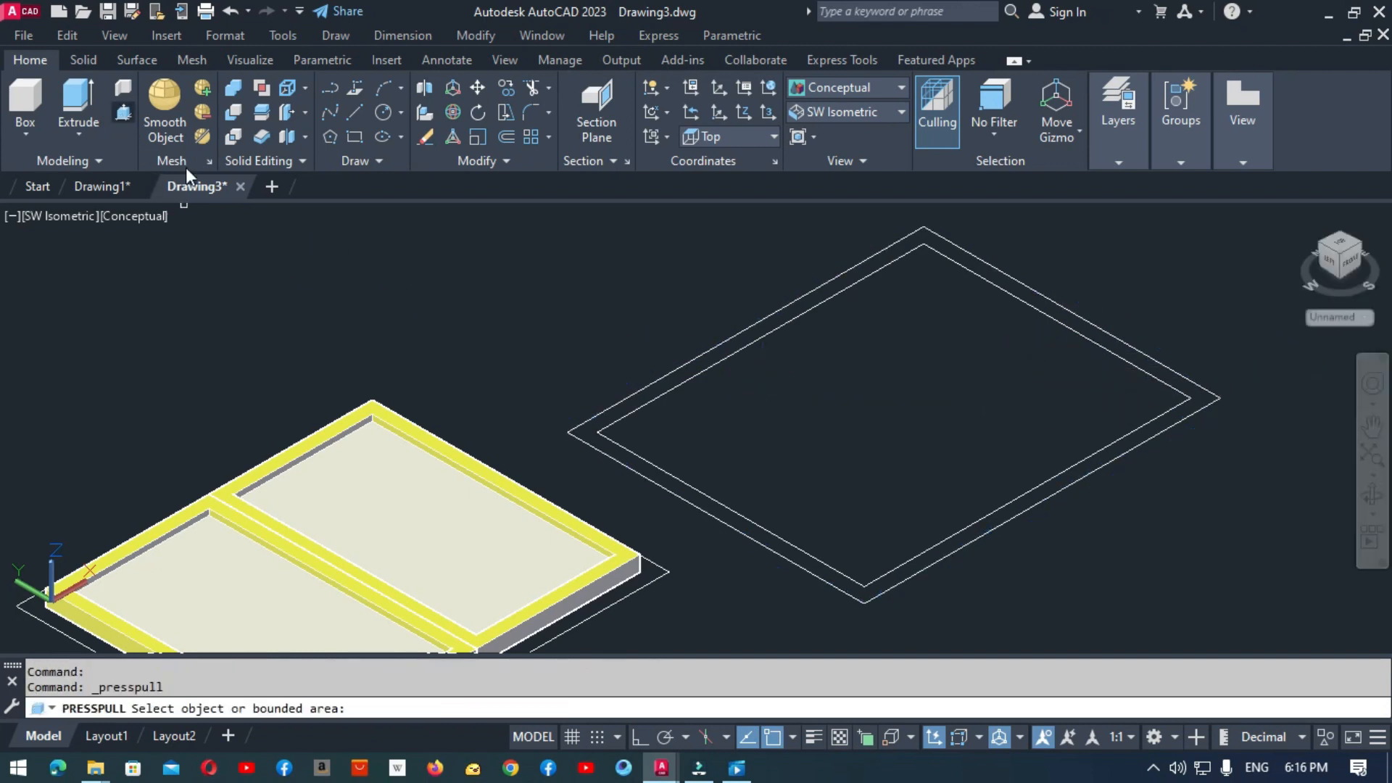
click(611, 418)
text(10)
key(Return)
scroll(626, 355, down, 3)
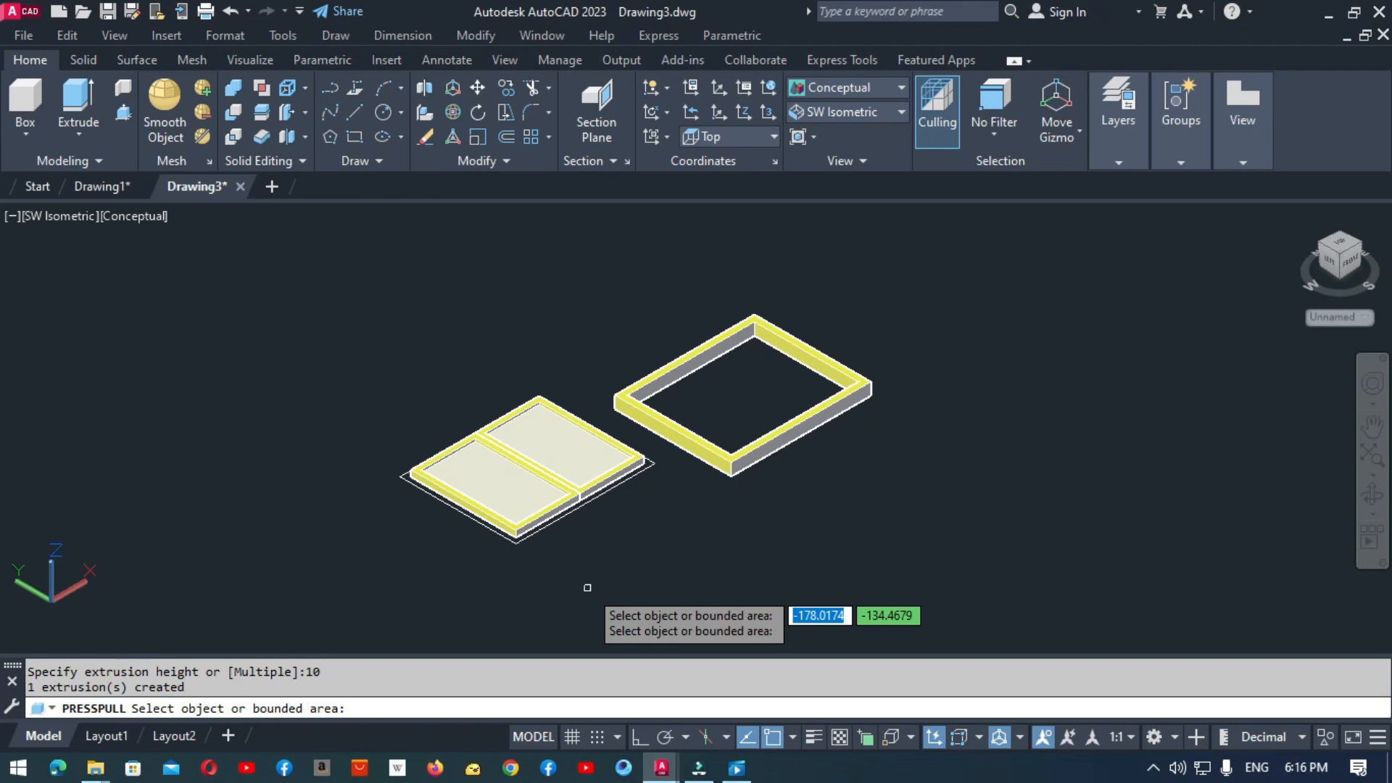
key(Return)
Step: Show Quick Properties for the outer frame and set the color of its solid to ByBlock
click(817, 279)
click(768, 338)
right_click(768, 338)
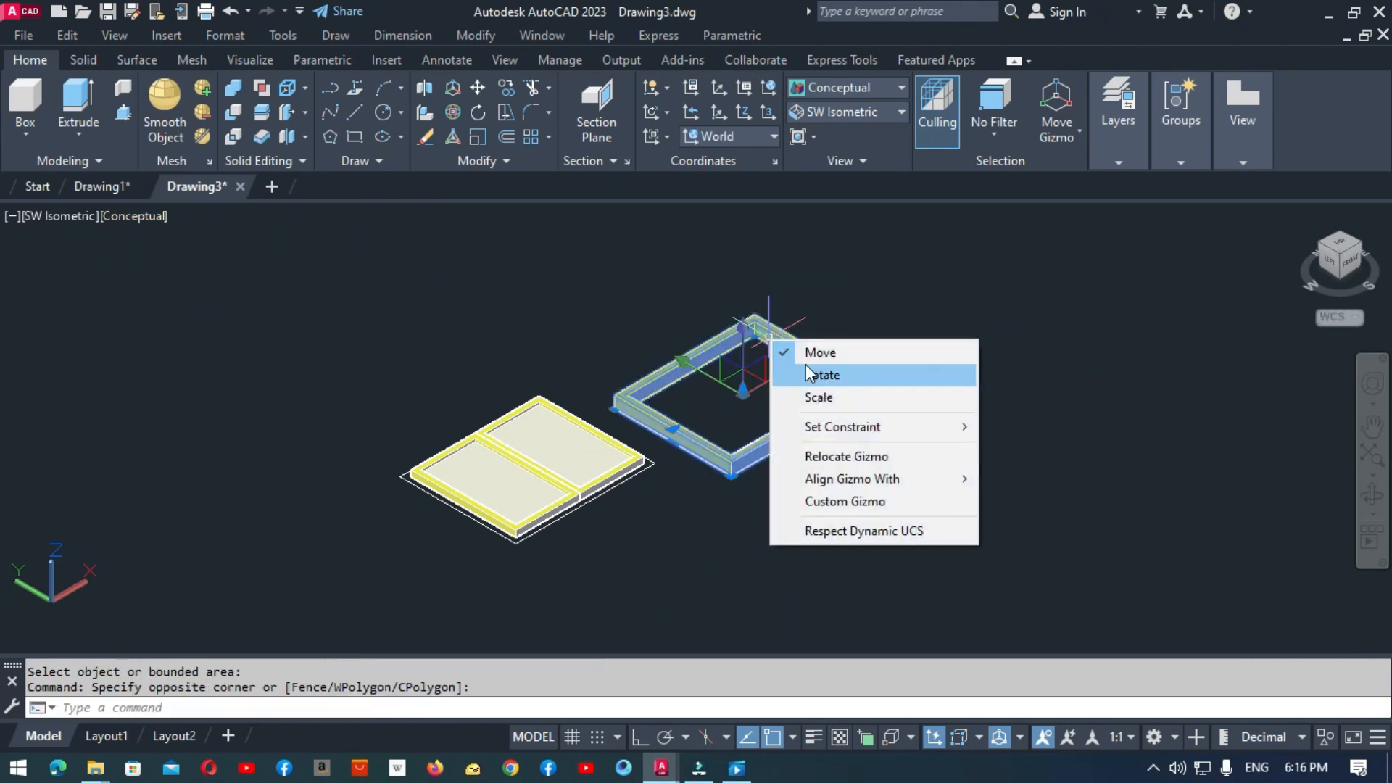
mouse_move(852, 479)
click(1026, 523)
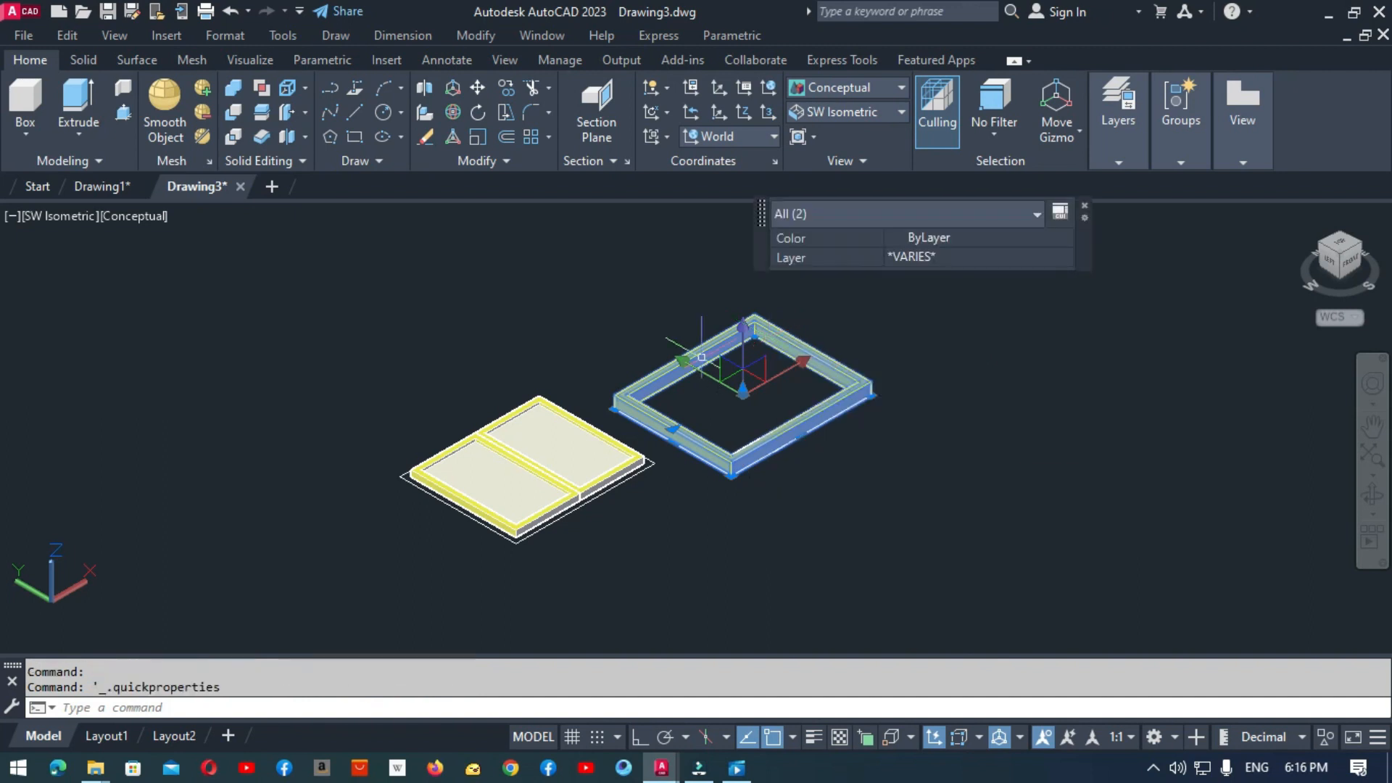
key(Escape)
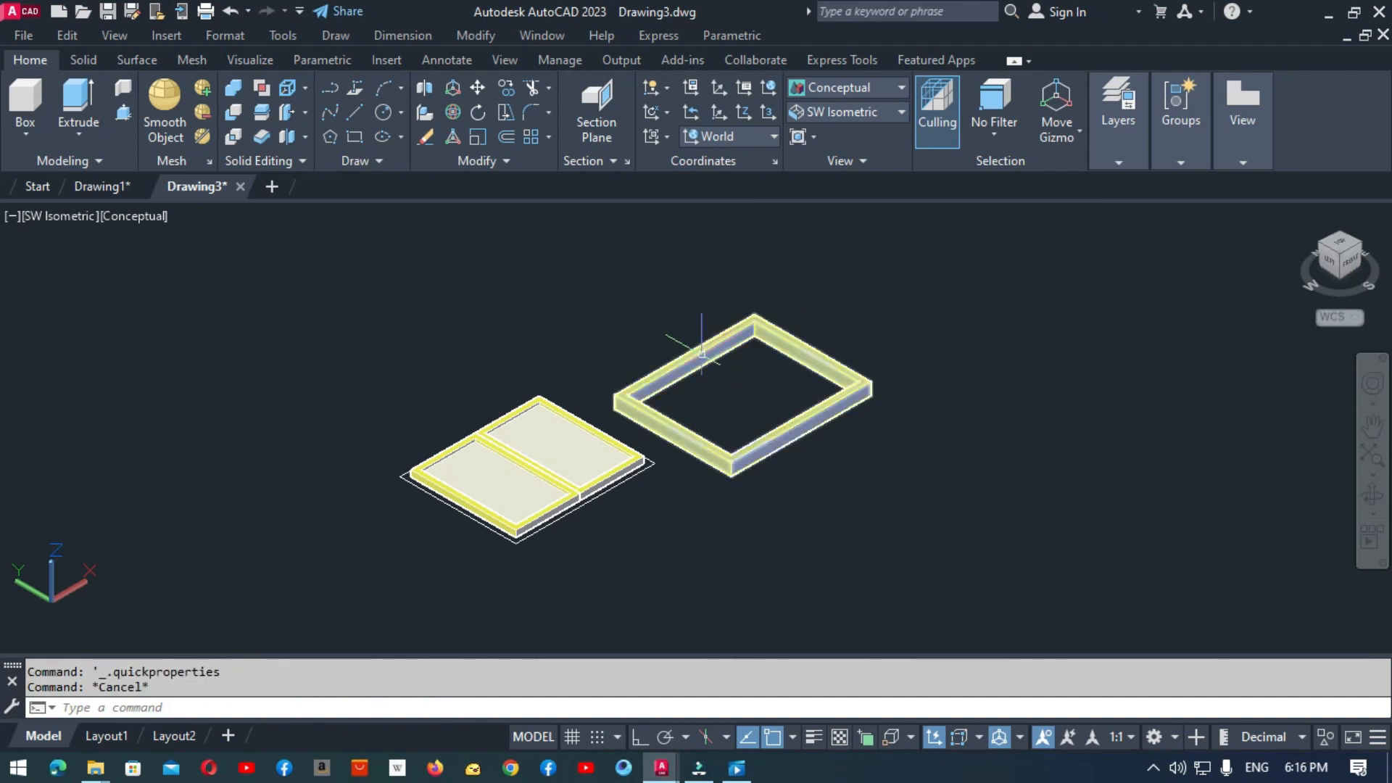
click(702, 354)
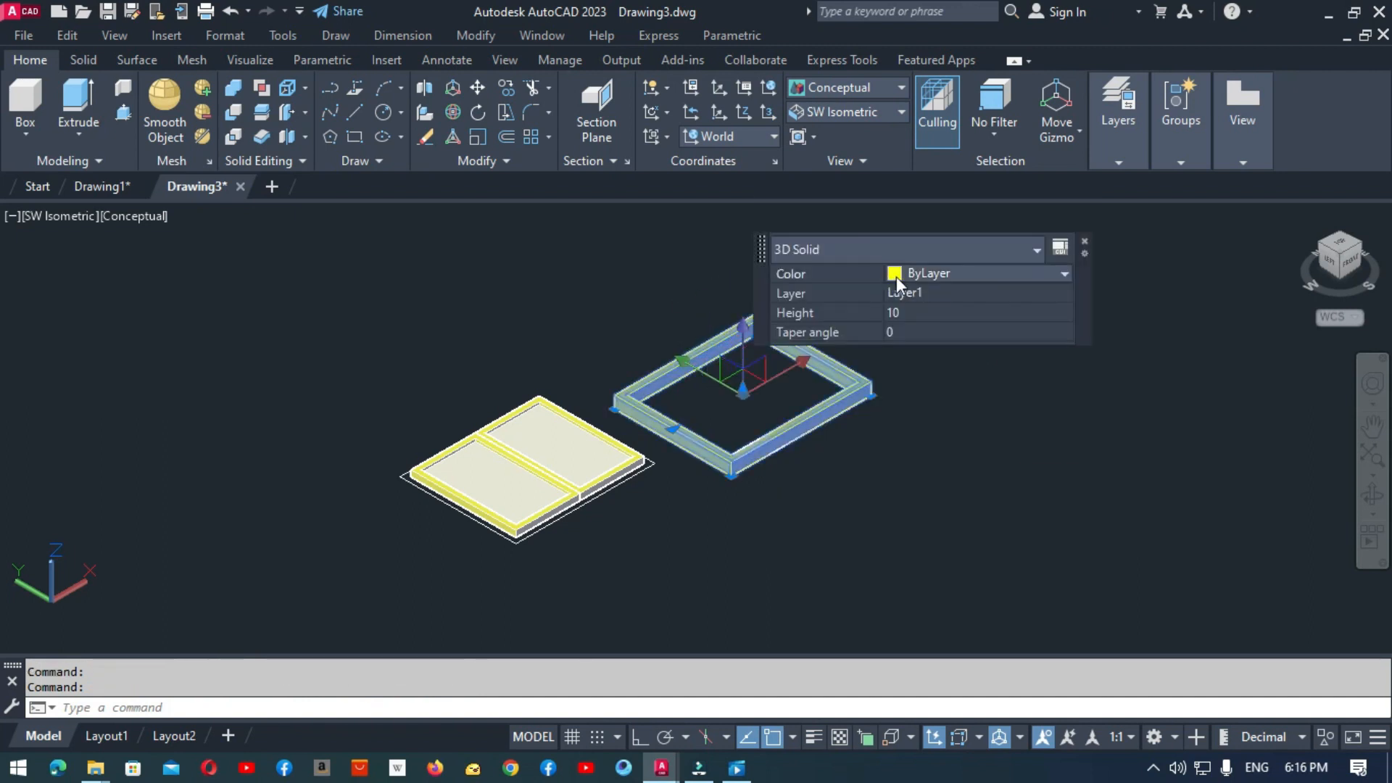
click(897, 276)
click(904, 311)
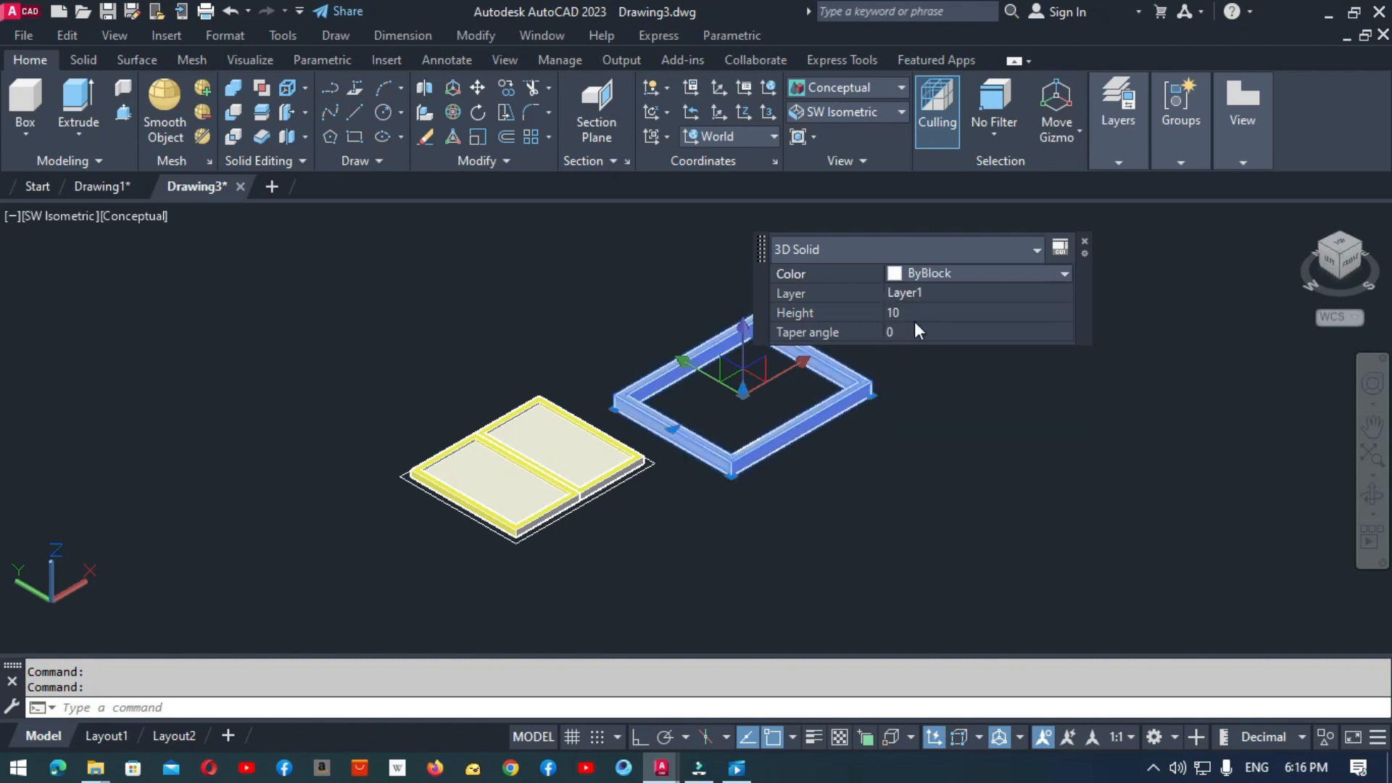
key(Escape)
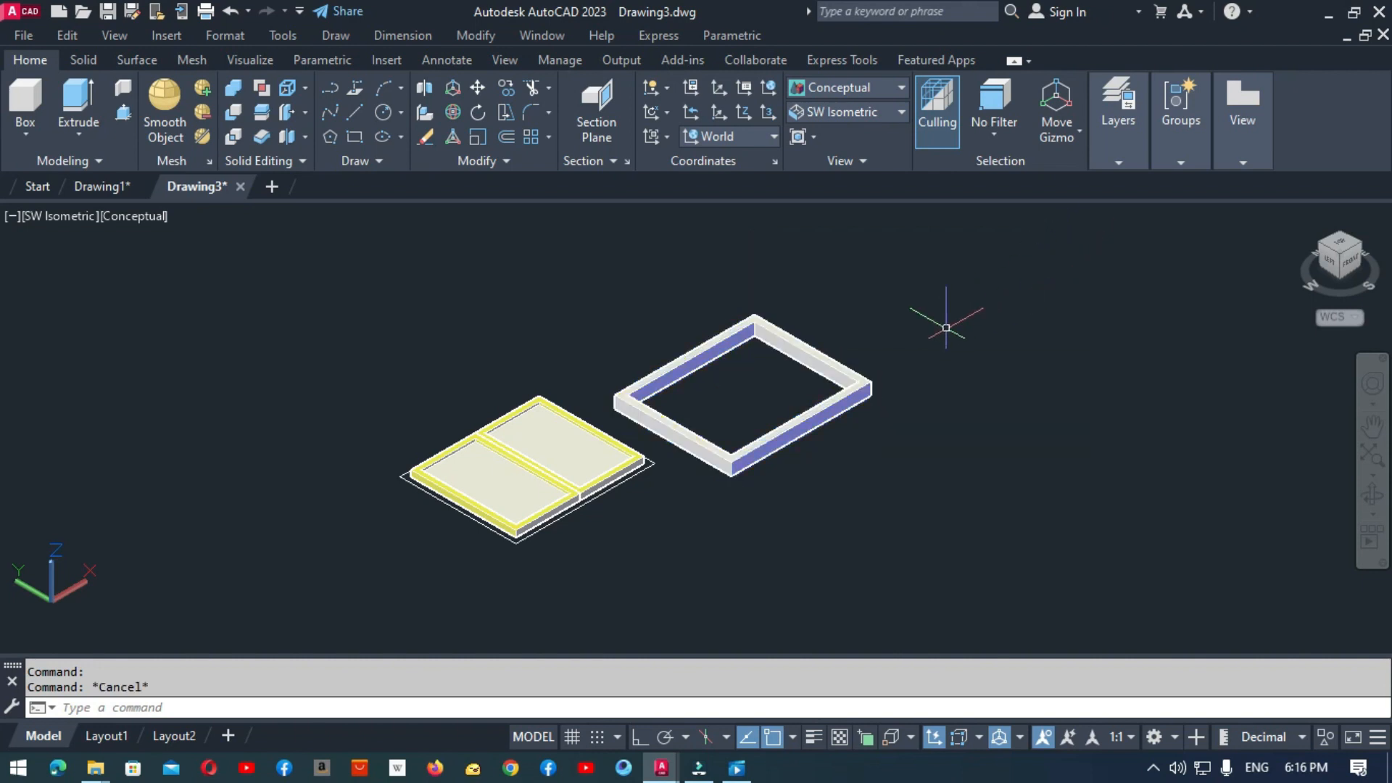
Step: Switch to the 2D Wireframe visual style and move the outer frame from its front bottom corner onto the window outline's front corner
click(134, 216)
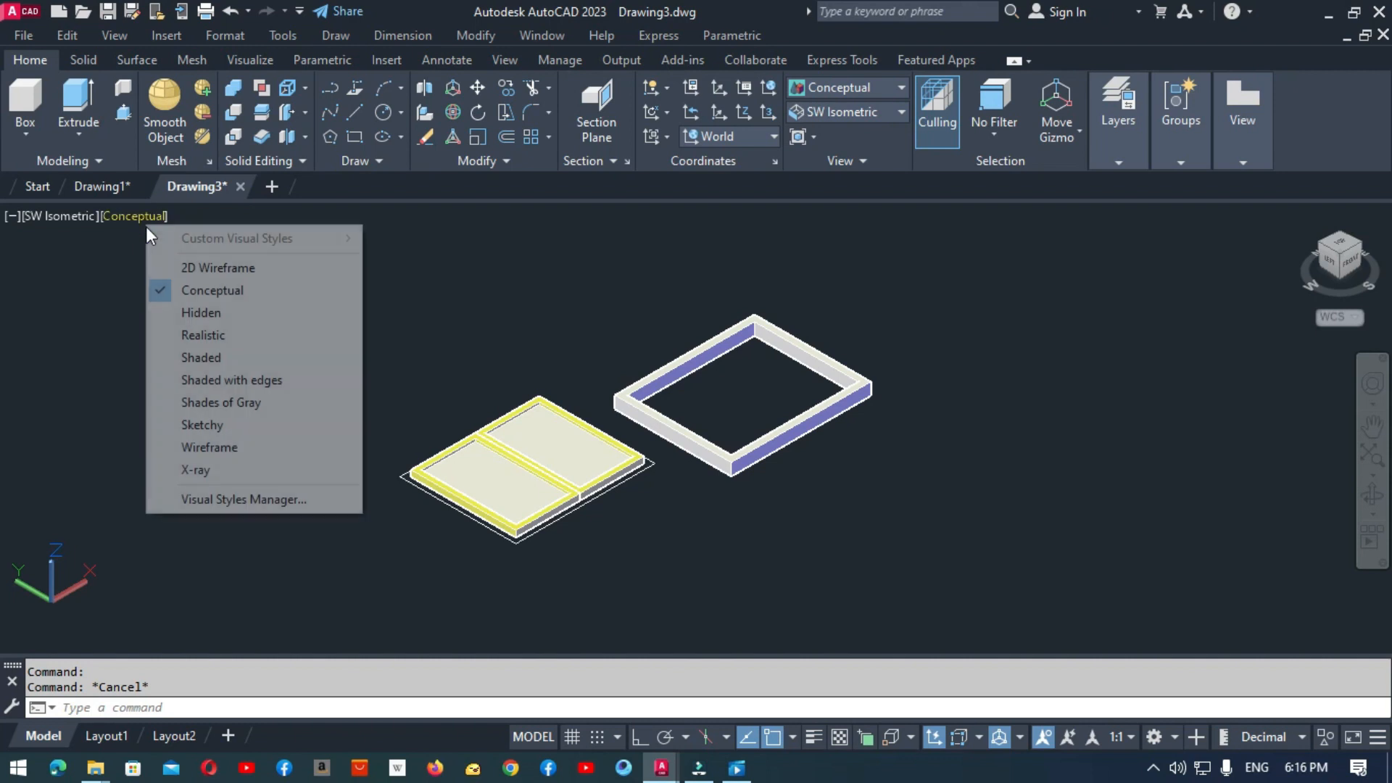
click(166, 270)
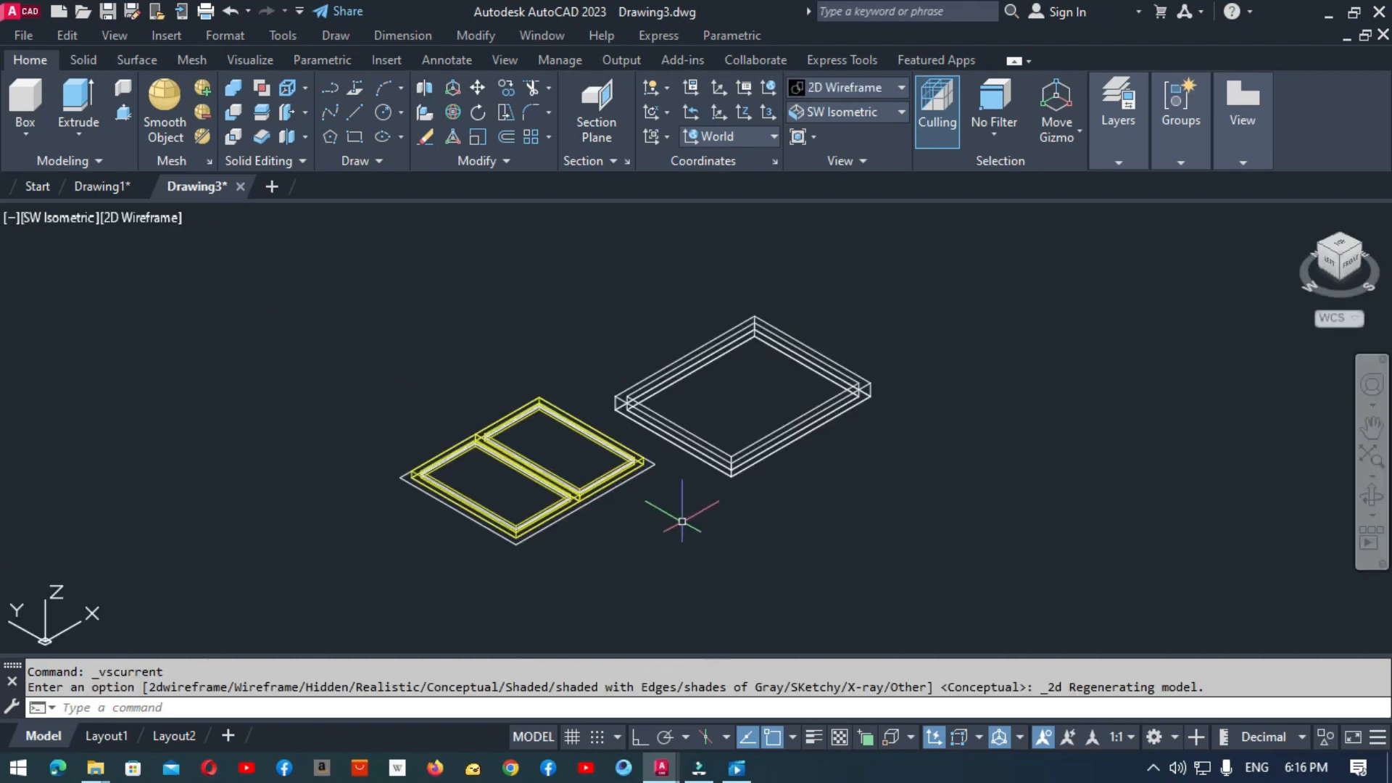
text(m)
key(Return)
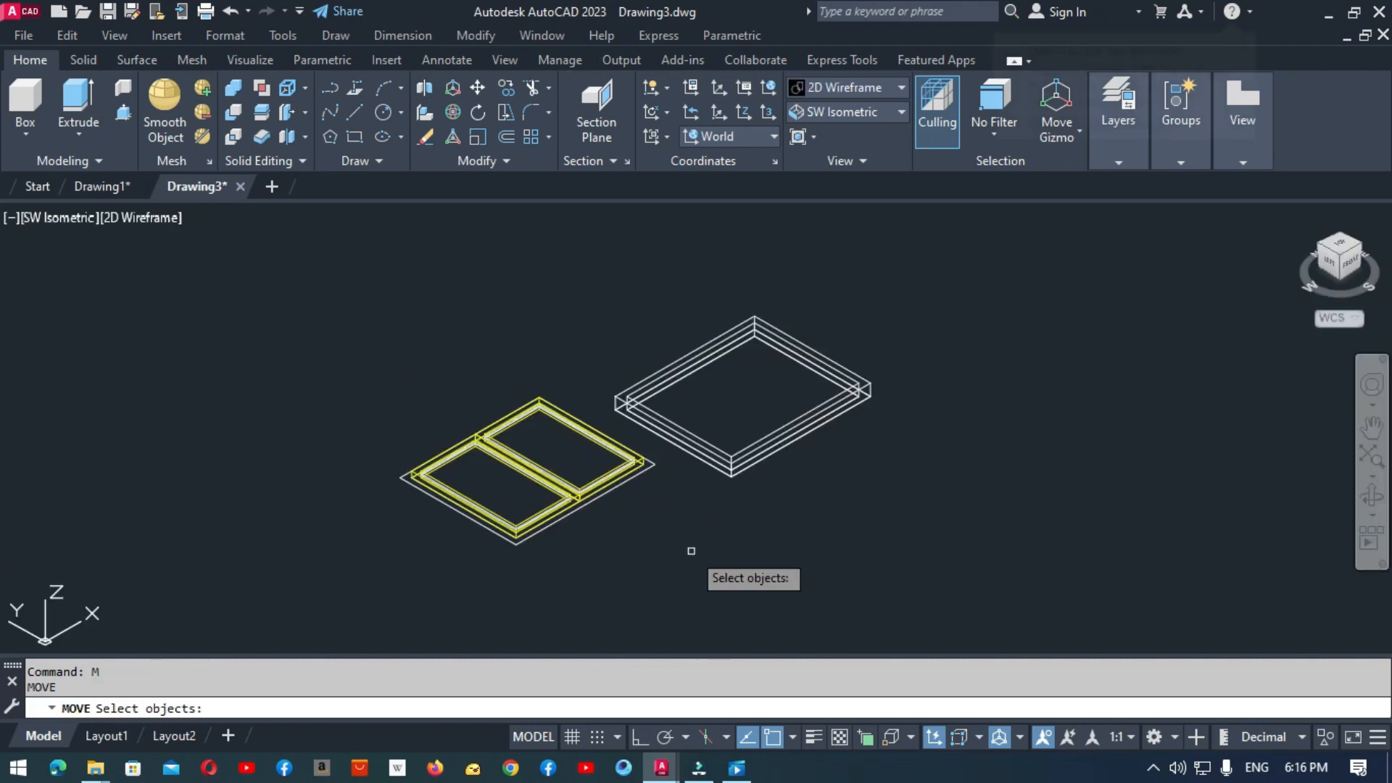
click(731, 467)
key(Return)
click(731, 476)
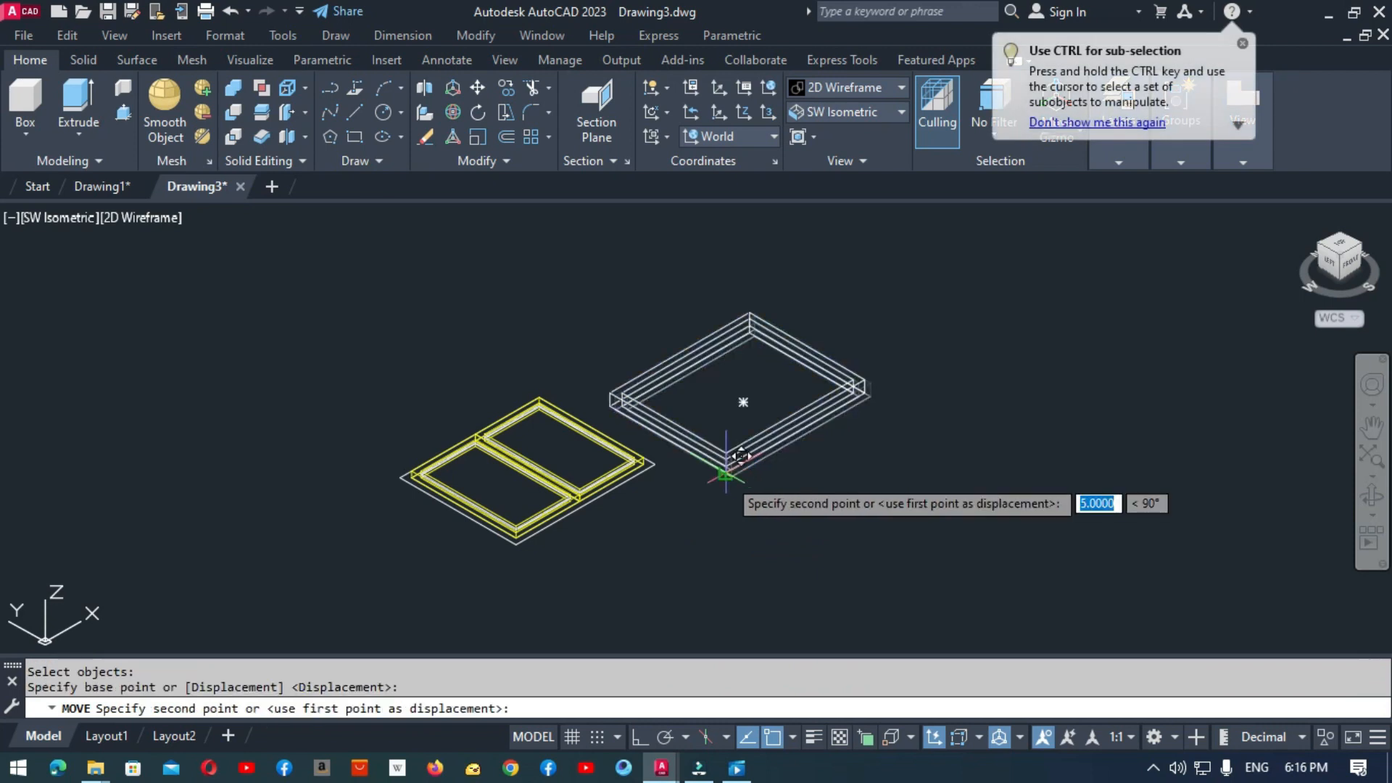
click(515, 545)
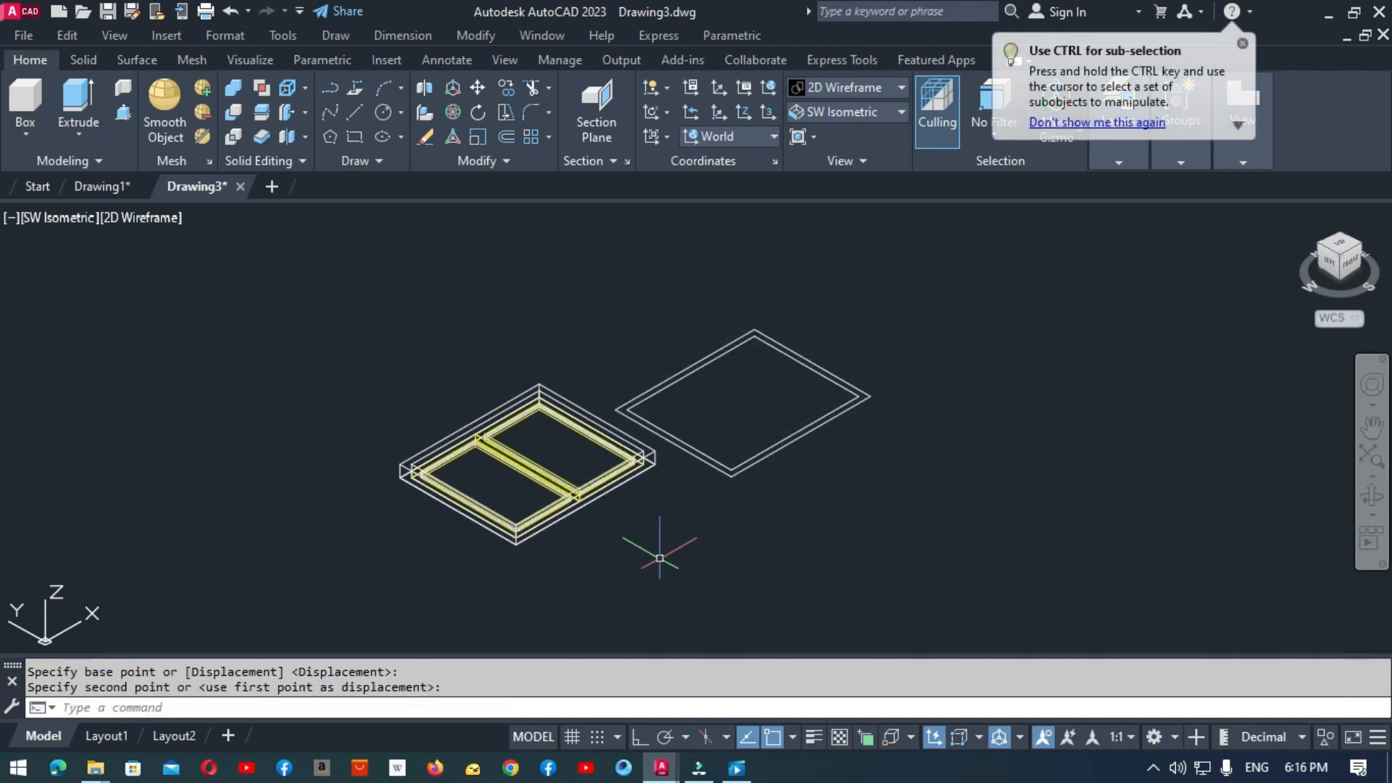
Step: Erase the two leftover rectangles beside the assembled window
click(885, 351)
click(804, 478)
text(e)
key(Return)
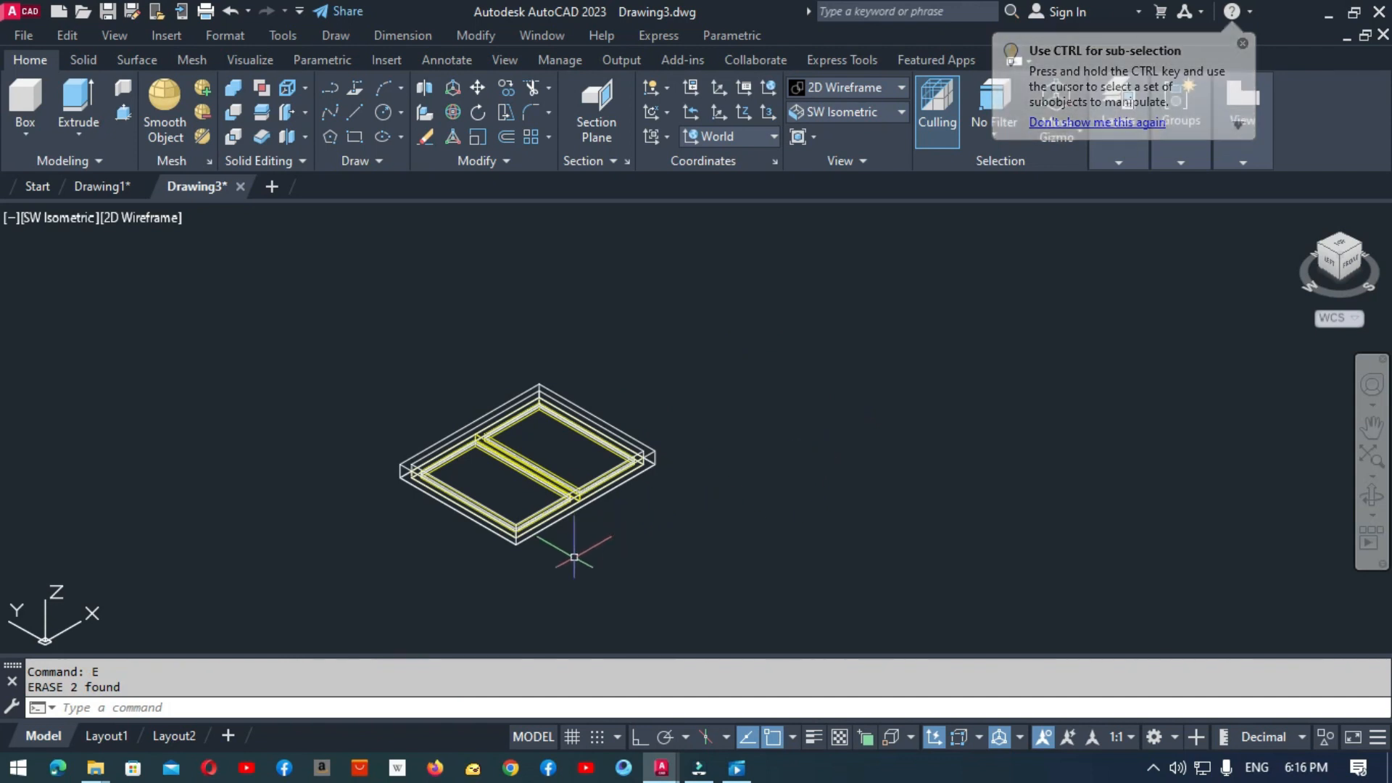
scroll(483, 571, up, 4)
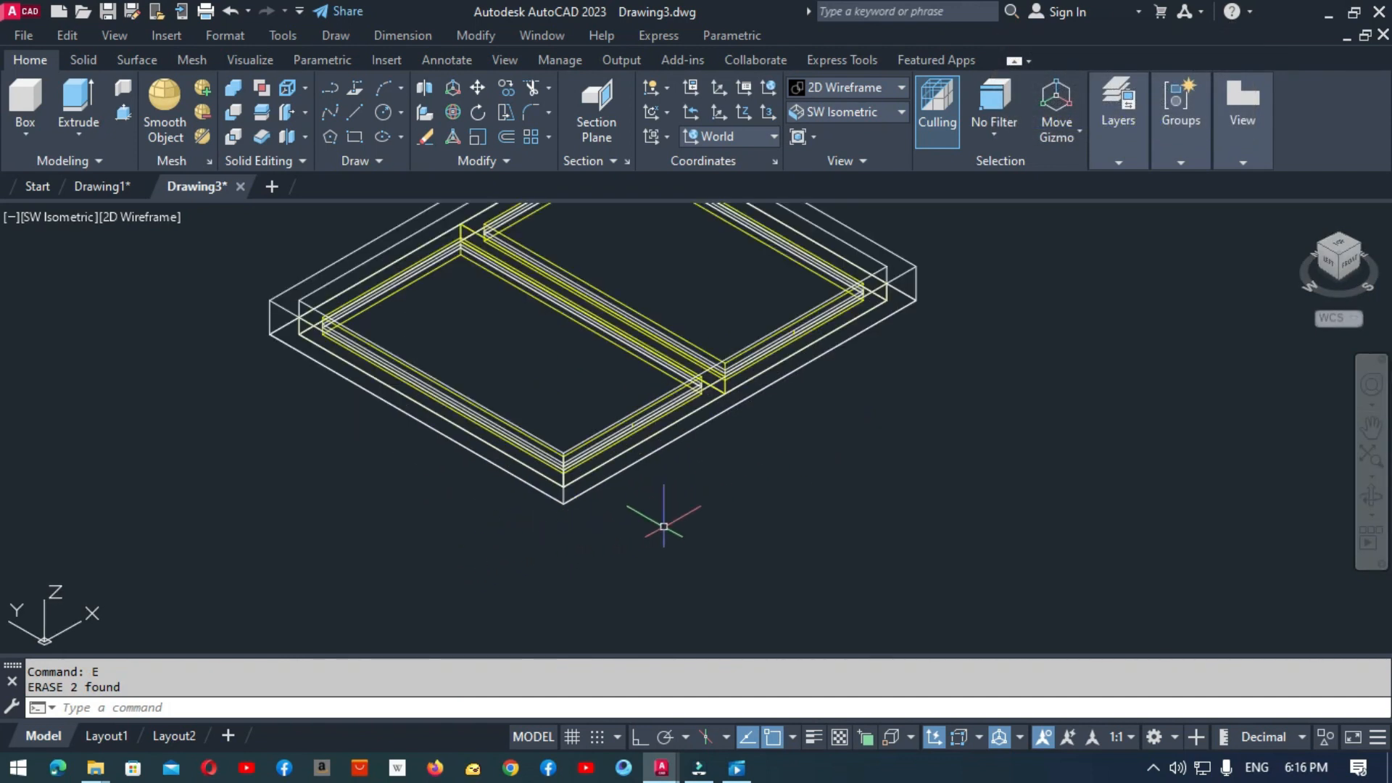
Step: Switch the viewport of the assembled window to the Conceptual visual style
scroll(664, 527, down, 2)
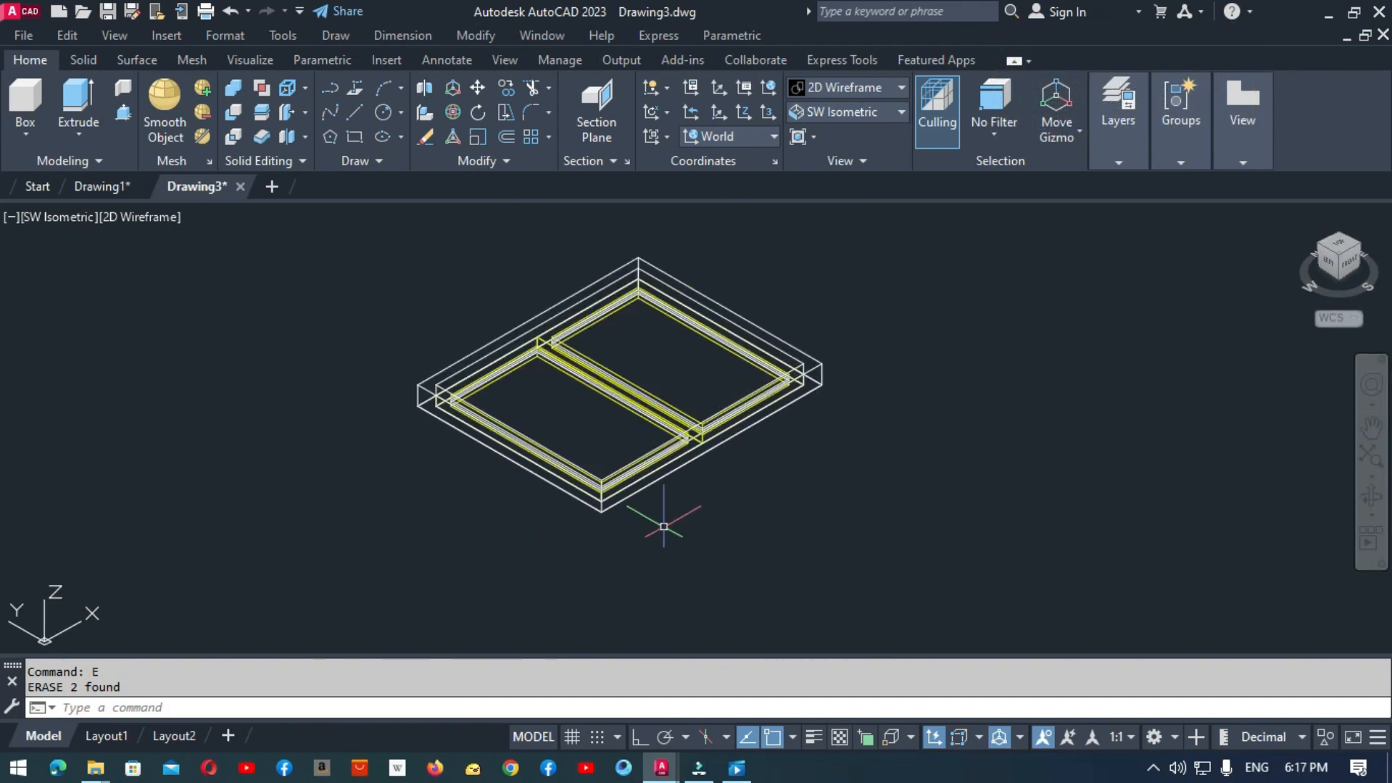
click(138, 218)
click(168, 293)
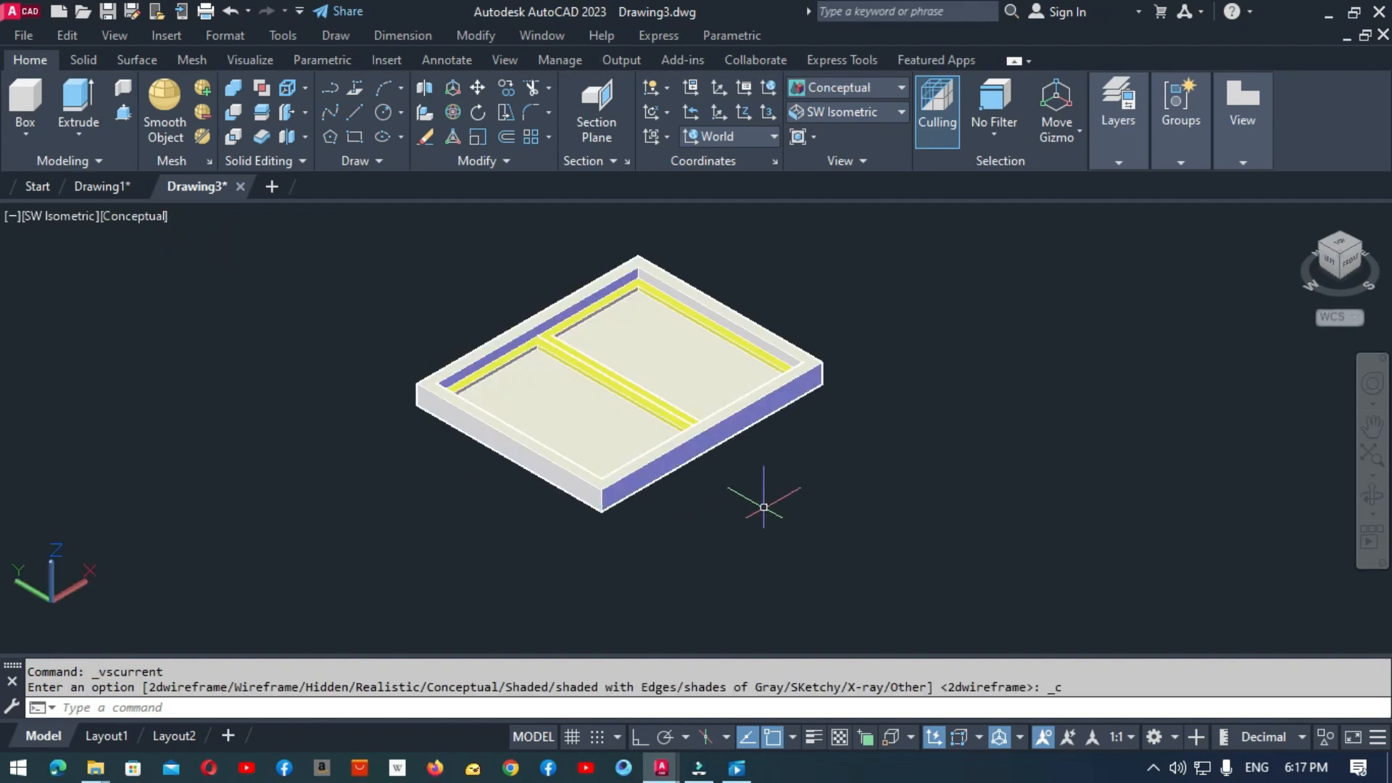
scroll(863, 338, up, 2)
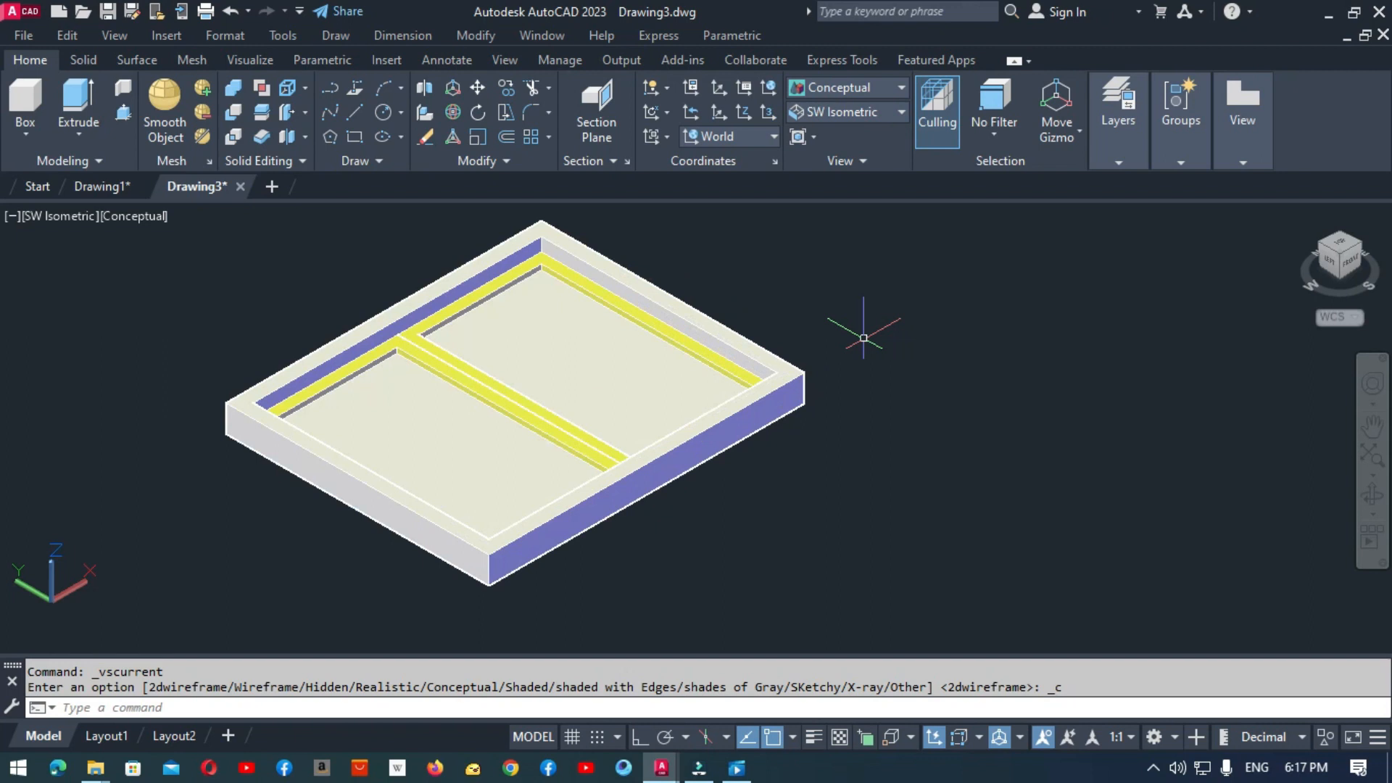
Step: Move the rear yellow sash together with its pane 5 units straight up from the inner frame corner
text(m)
key(Return)
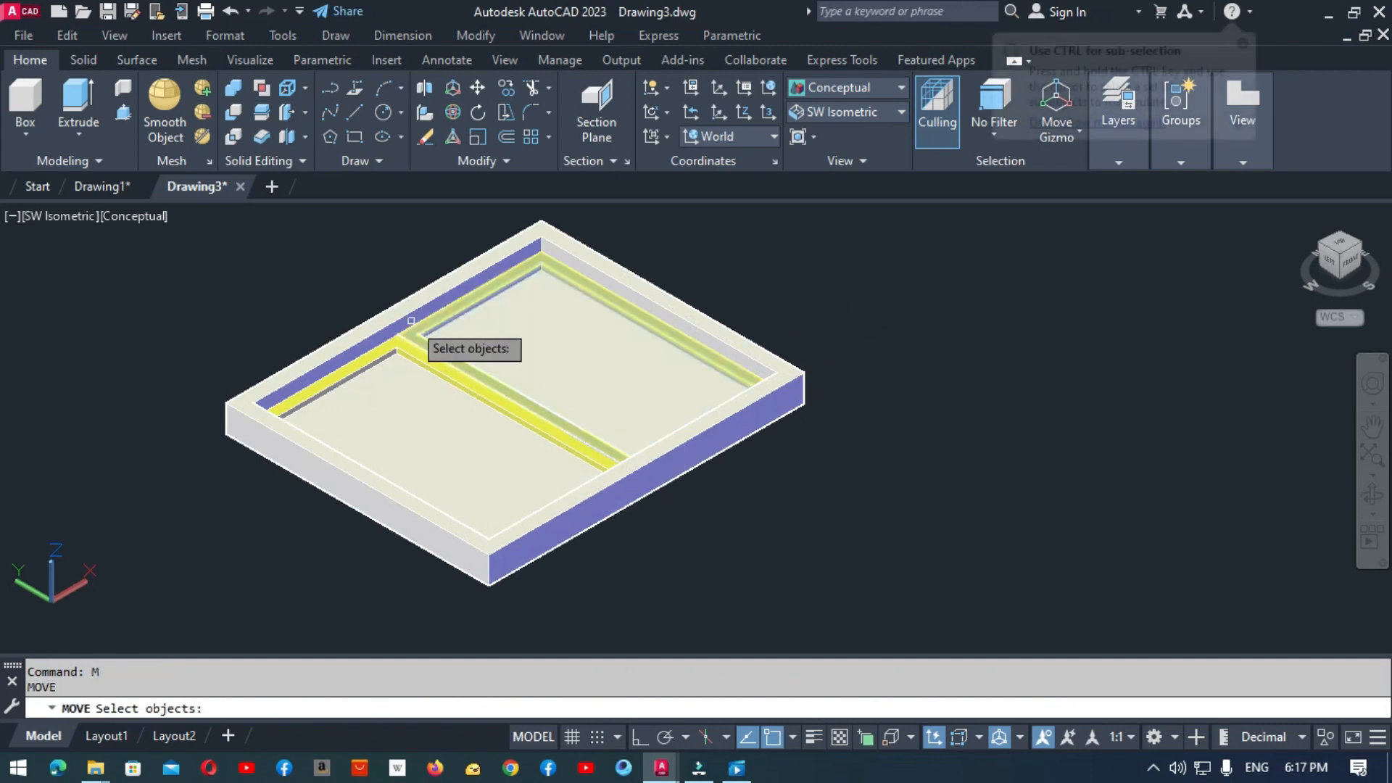
click(430, 327)
click(519, 337)
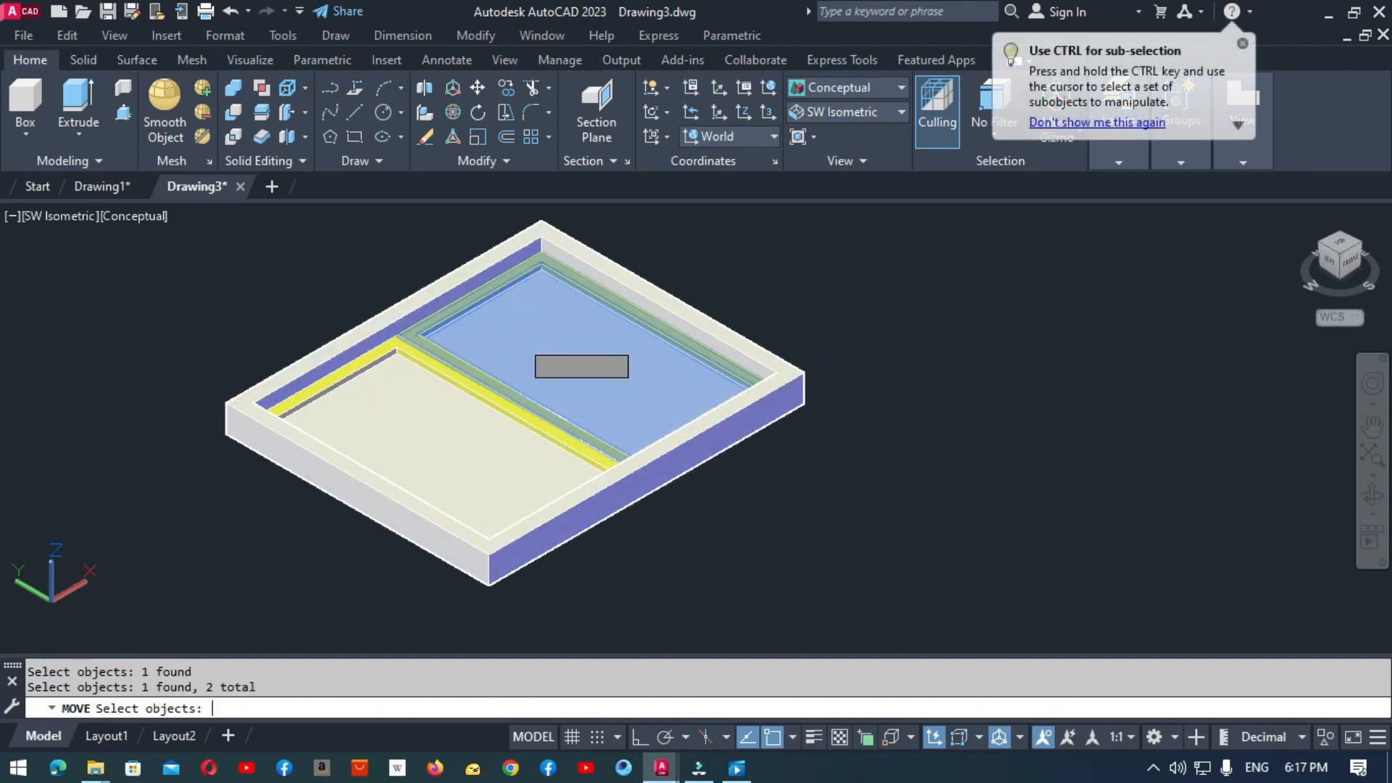
key(Return)
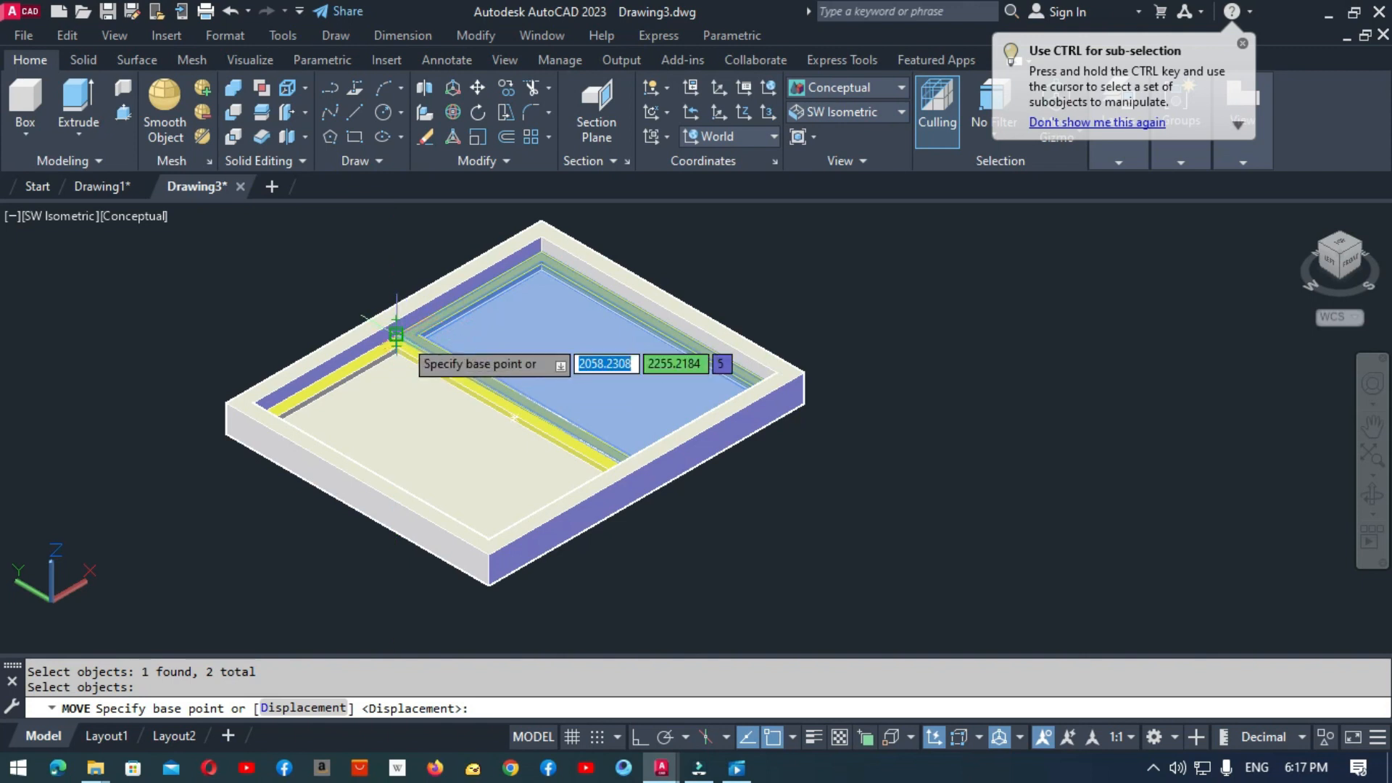
click(396, 334)
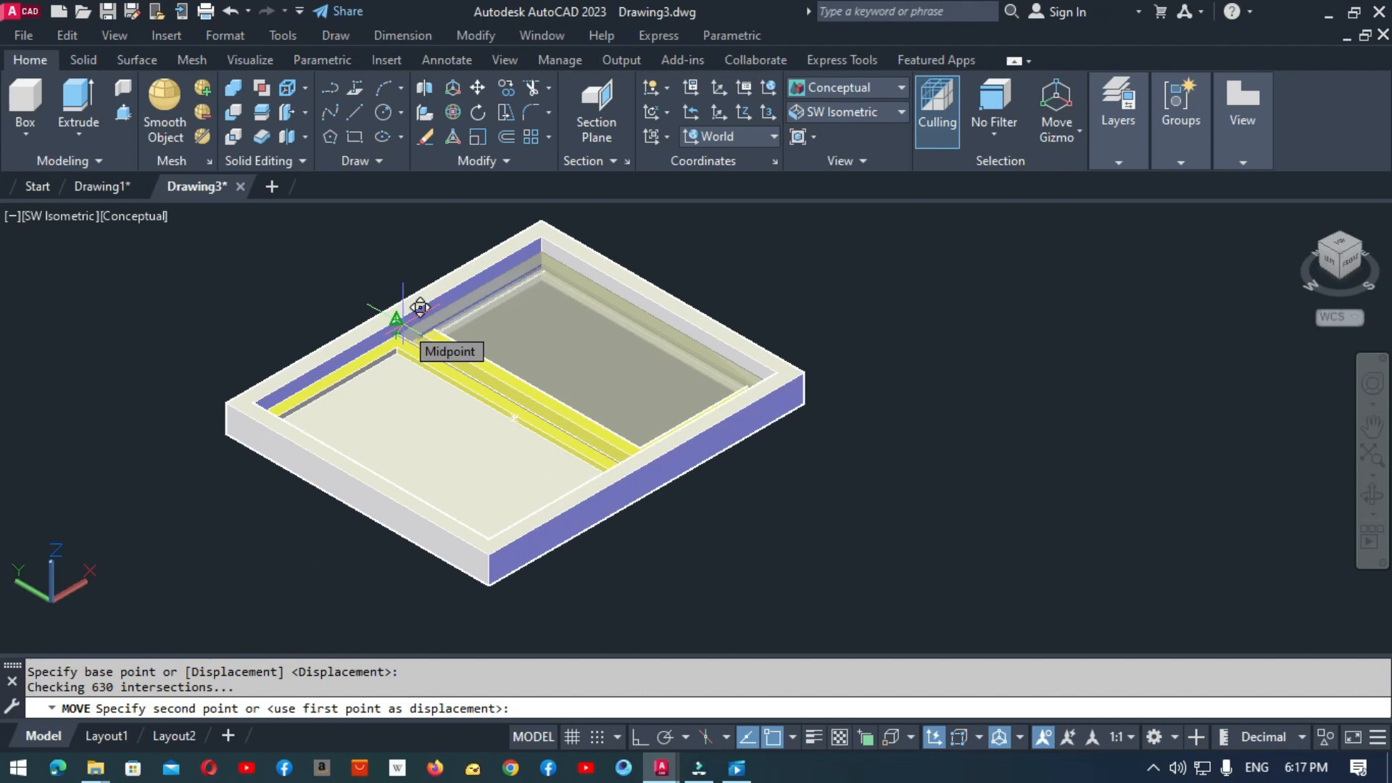
text(5)
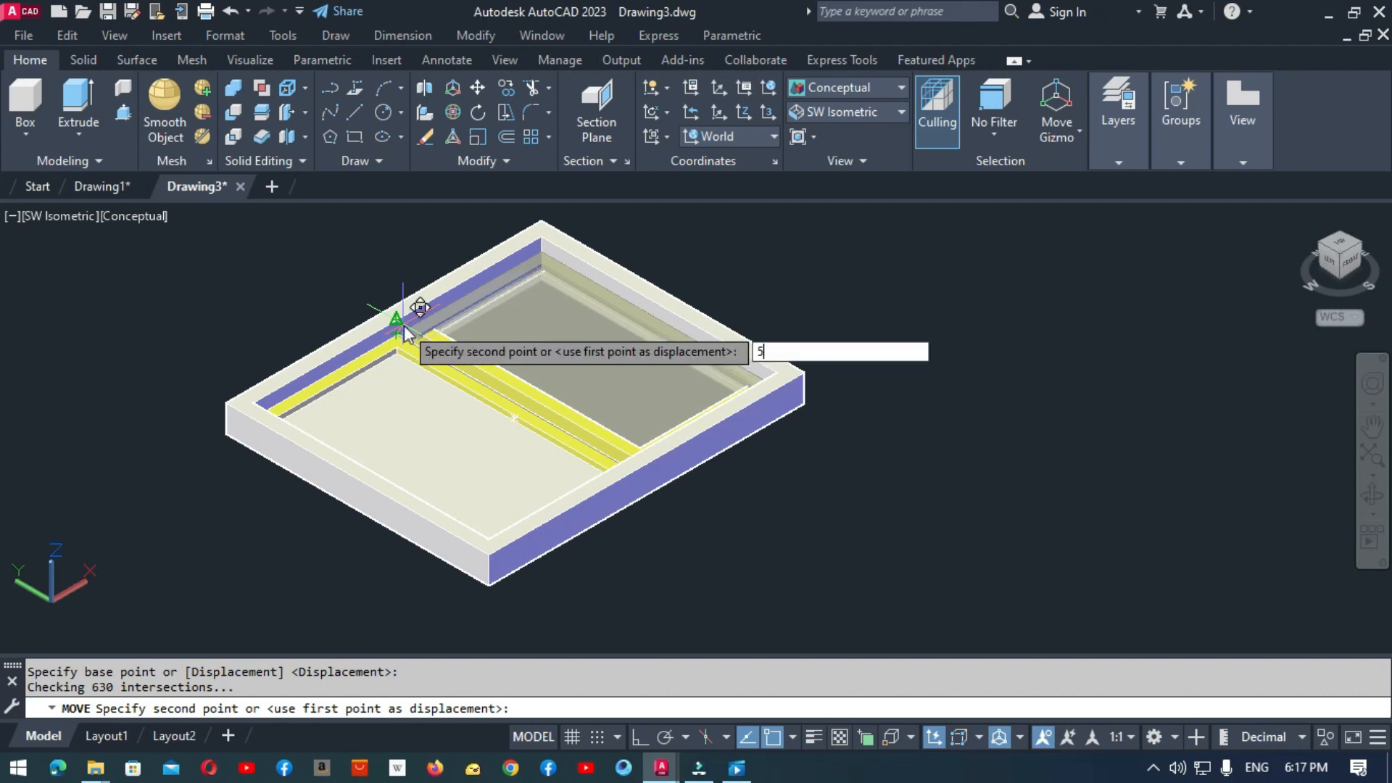
key(Return)
key(Escape)
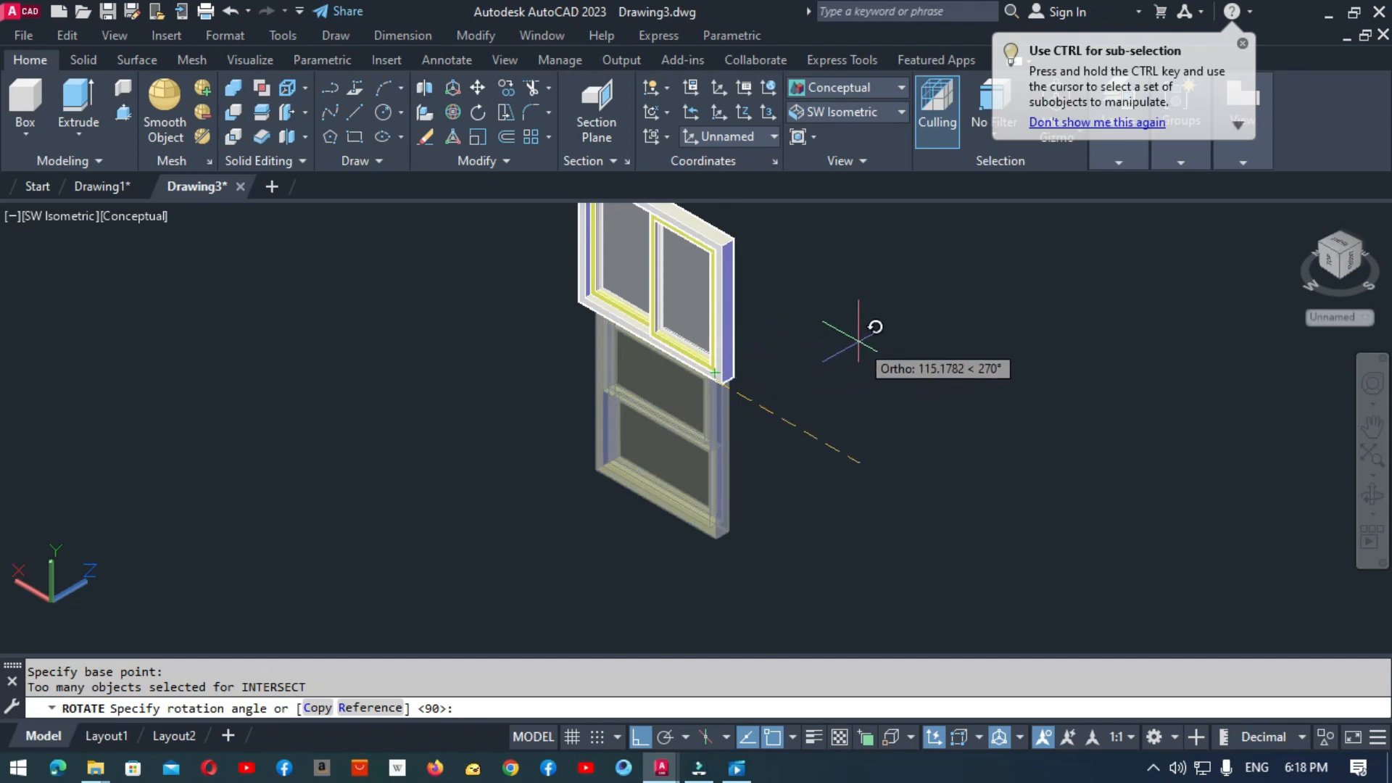
Step: Fit the upright window to the drawing extents and check it in Front view, returning to SW Isometric
key(Escape)
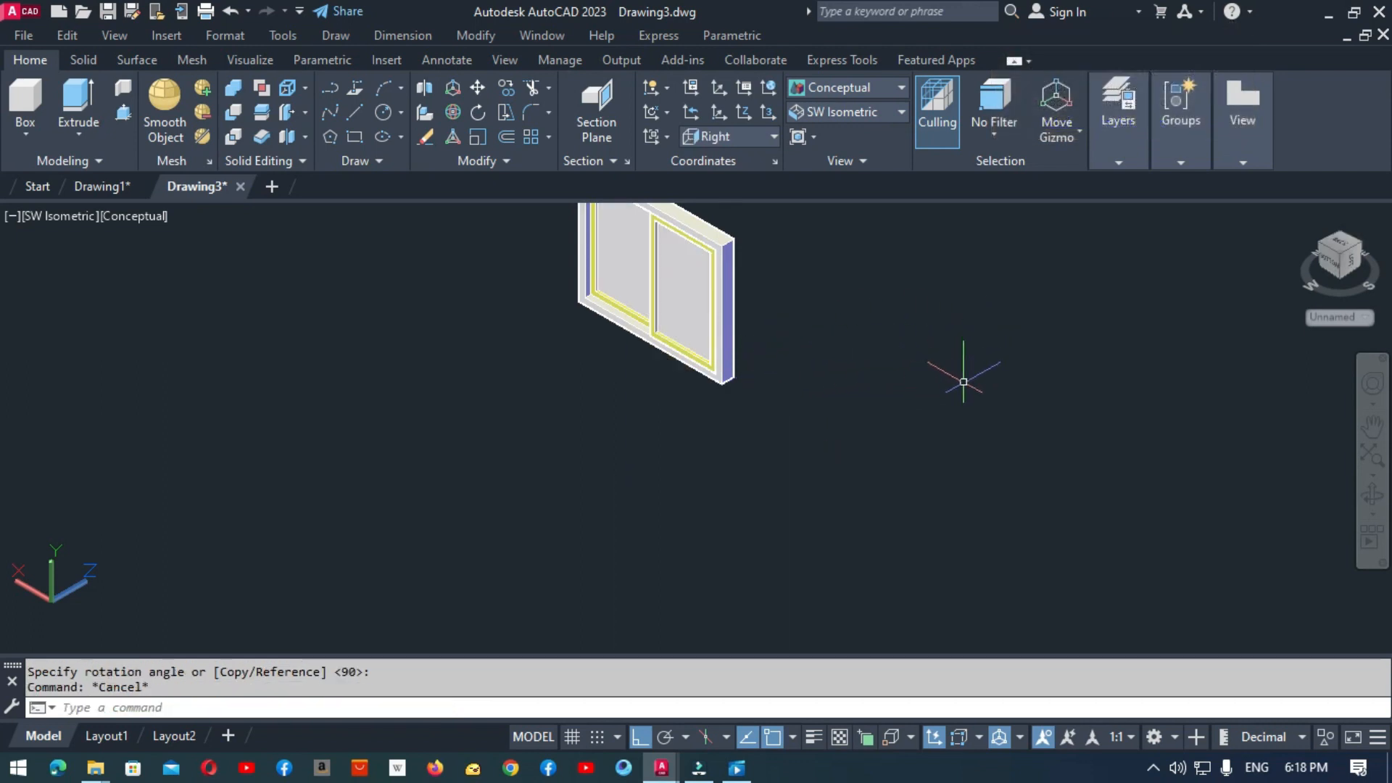
text(z)
key(Return)
text(e)
key(Return)
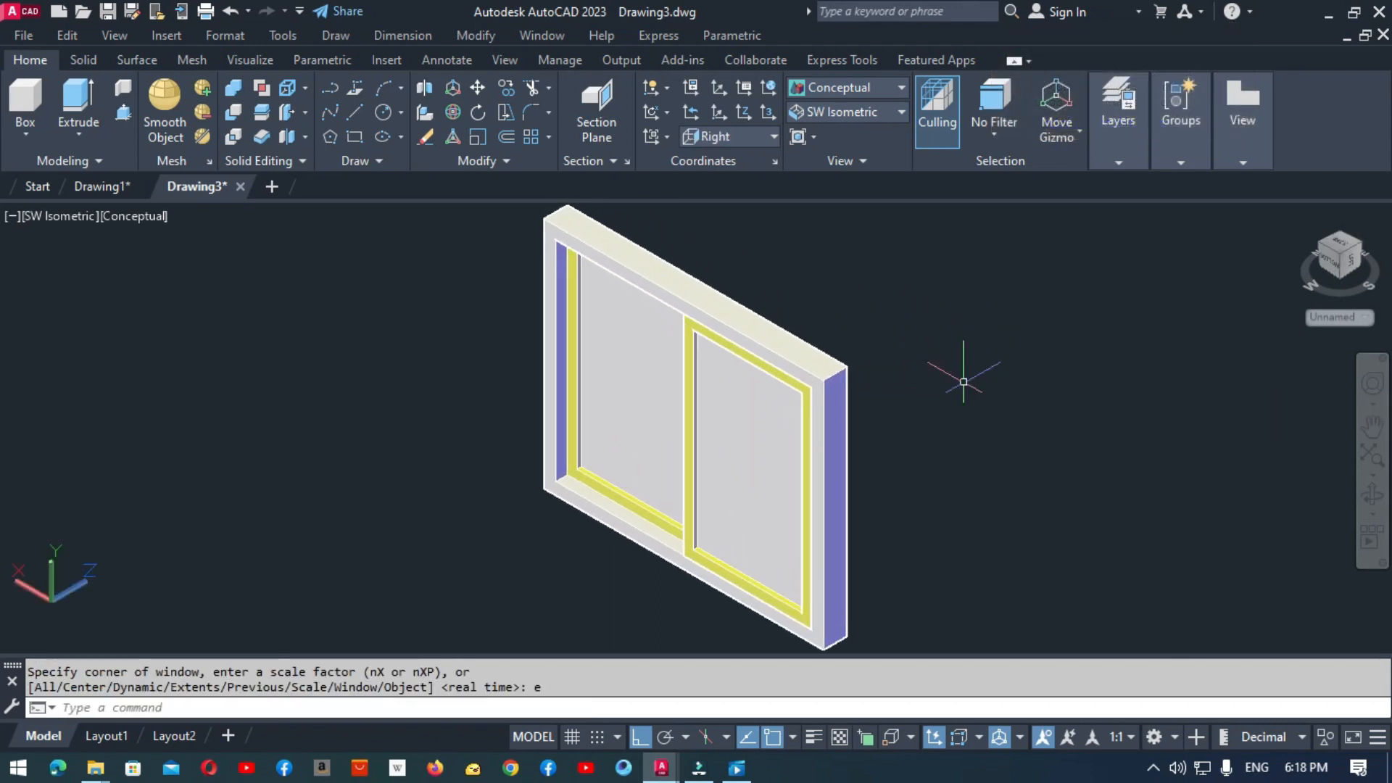
click(901, 112)
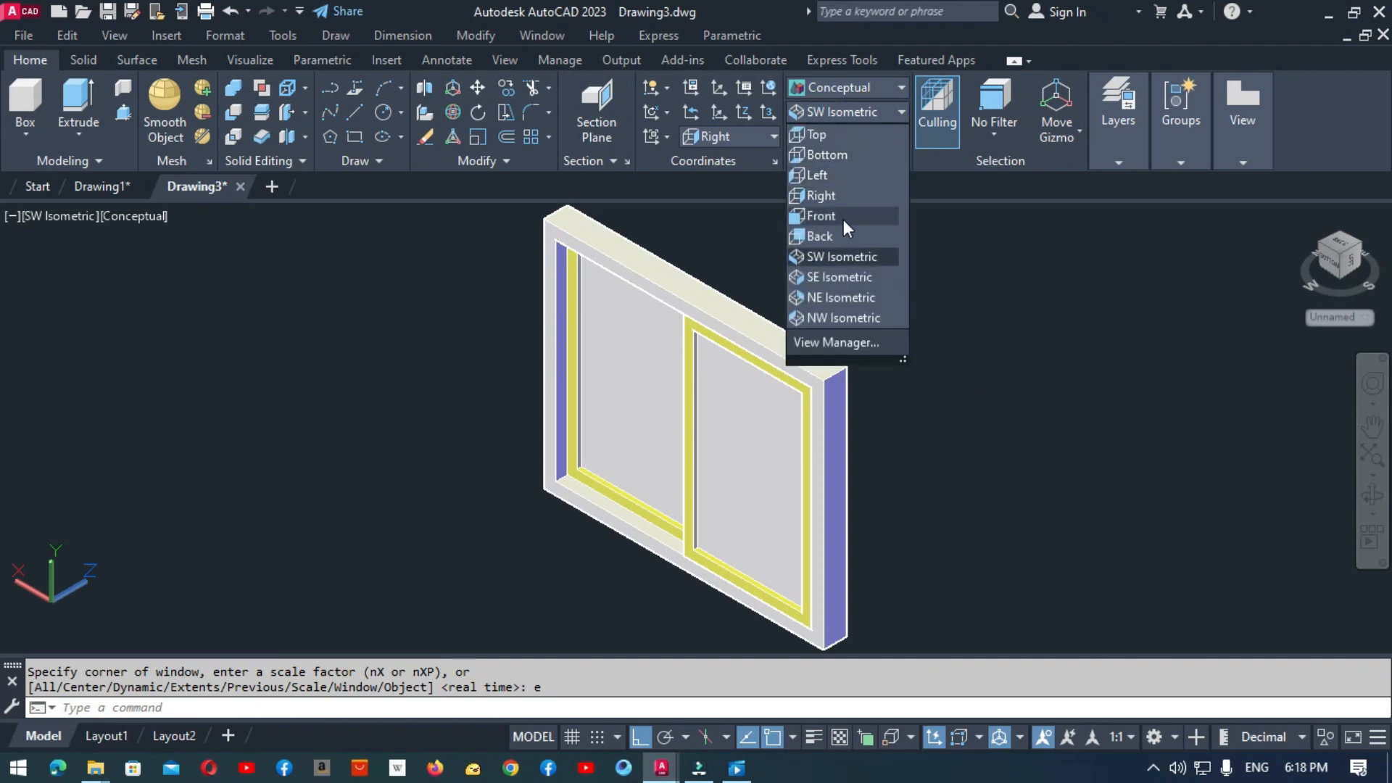
click(846, 215)
click(897, 111)
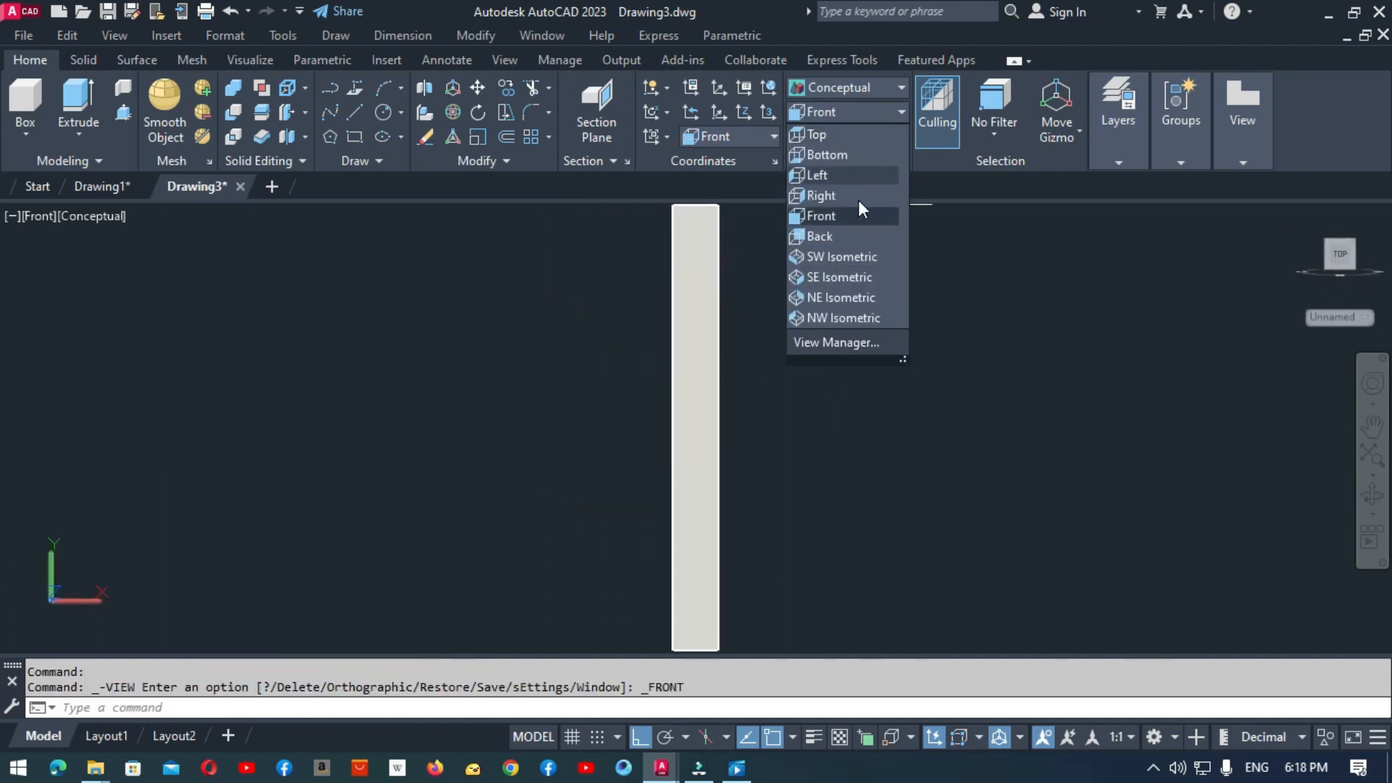
click(857, 262)
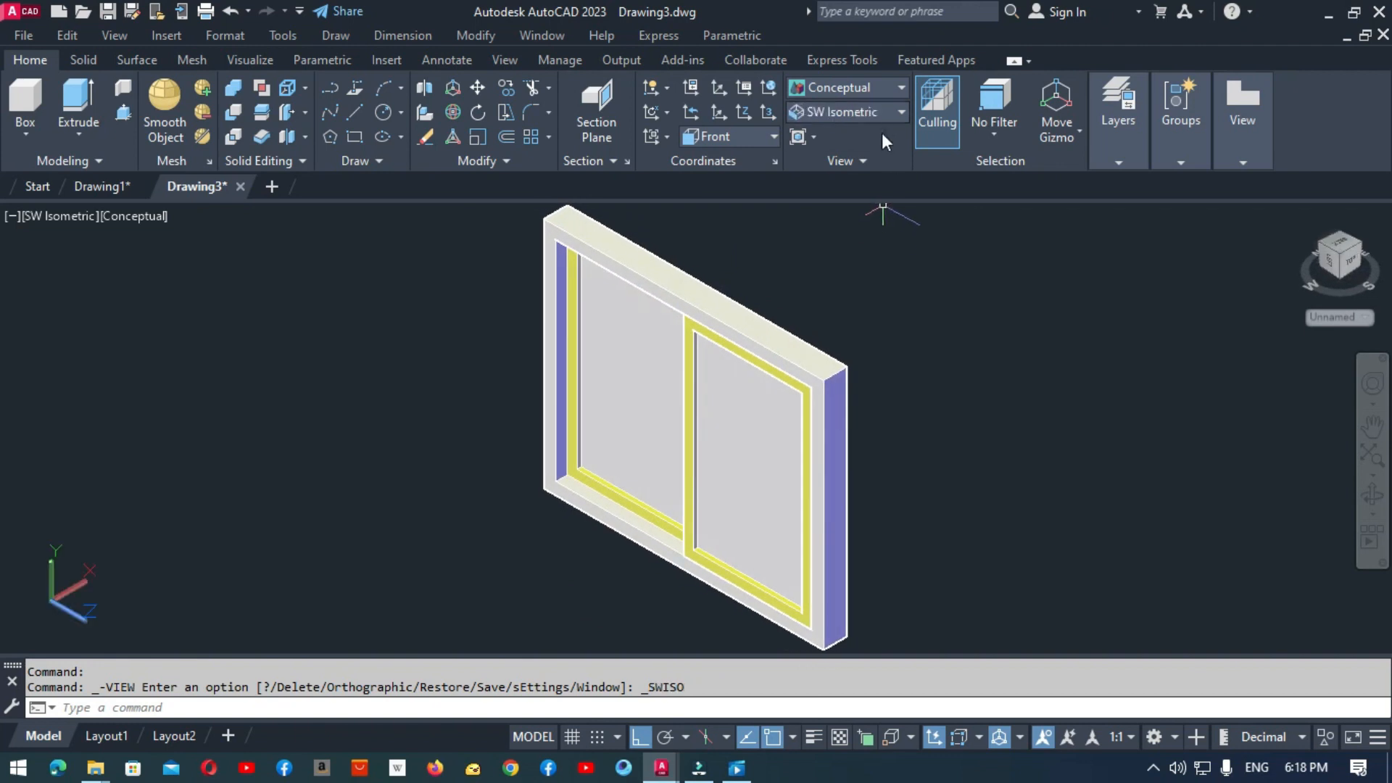
Step: Examine the window in Right view and from the SW, NW and SE Isometric directions
click(901, 112)
click(832, 201)
click(898, 113)
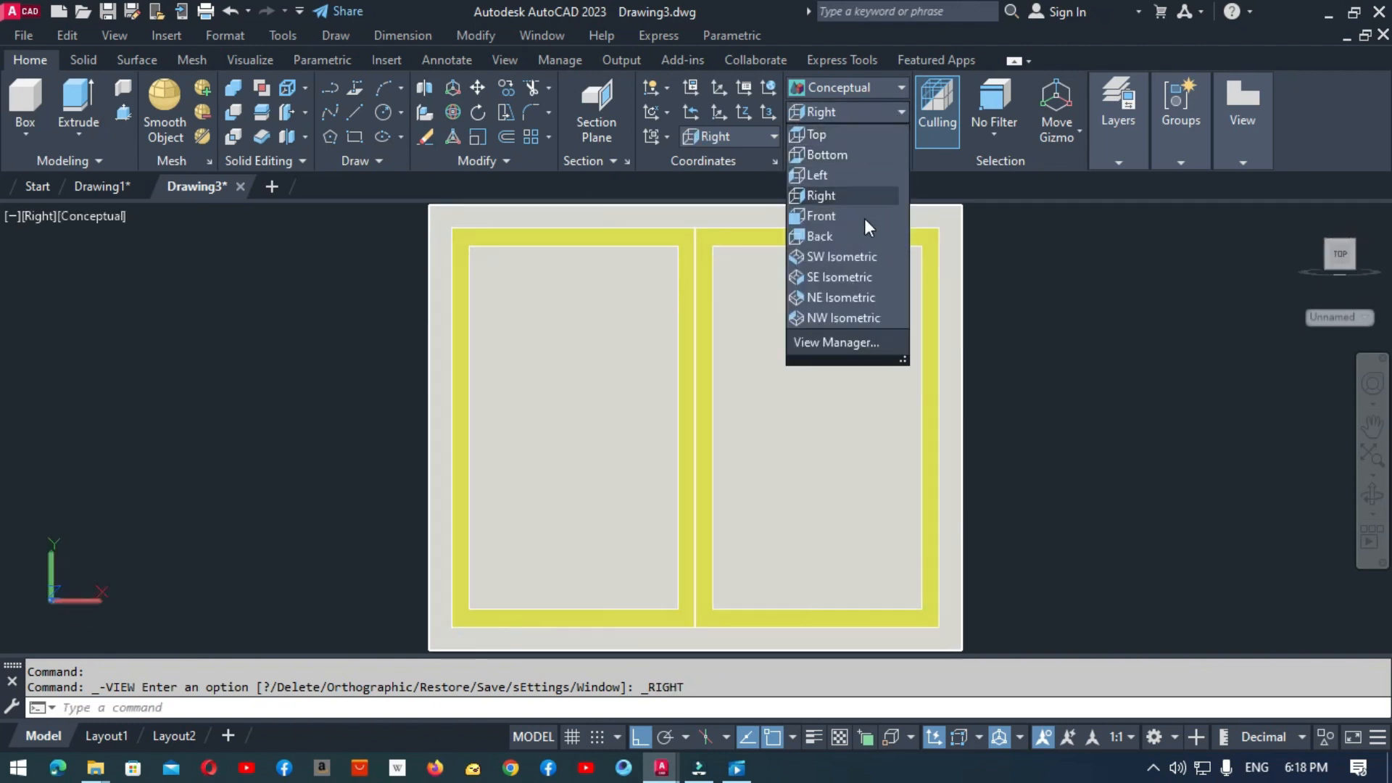
click(861, 261)
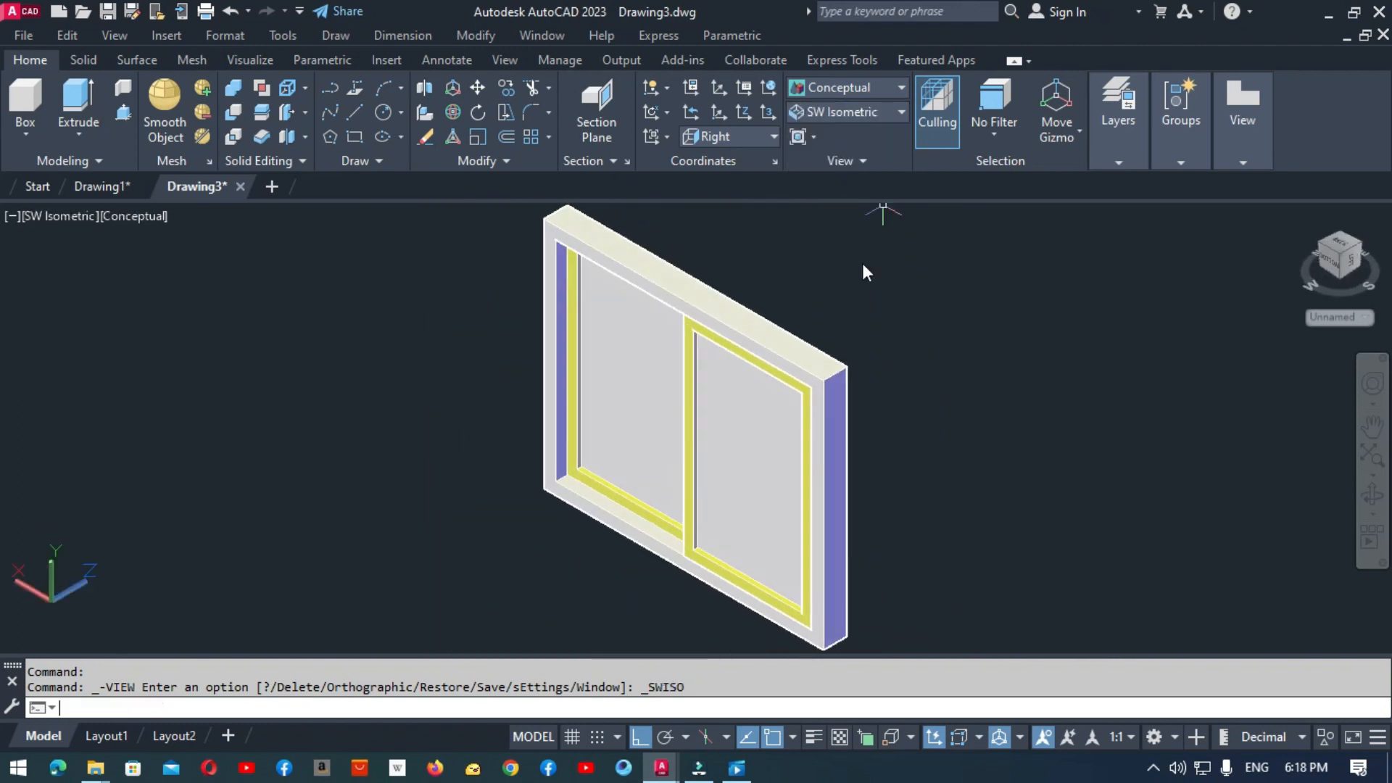
click(901, 115)
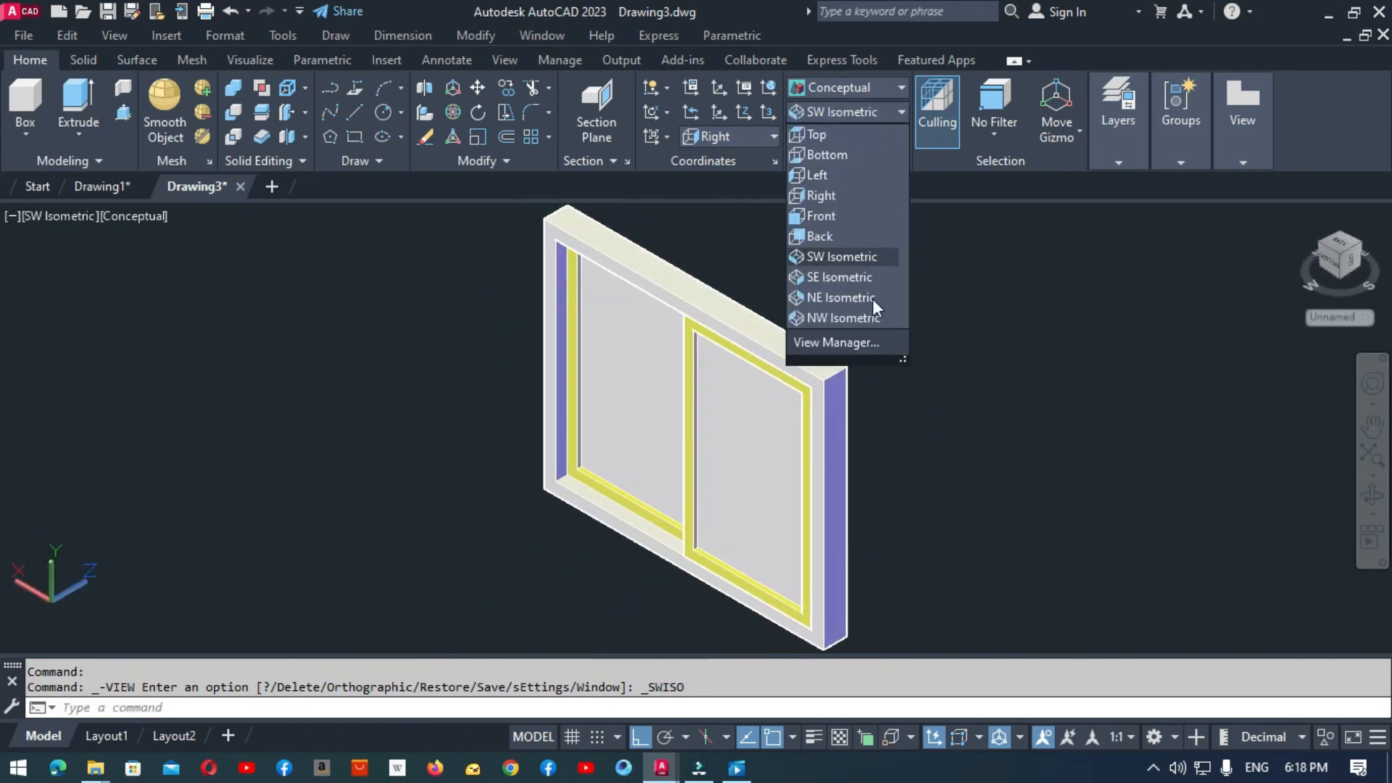
click(869, 317)
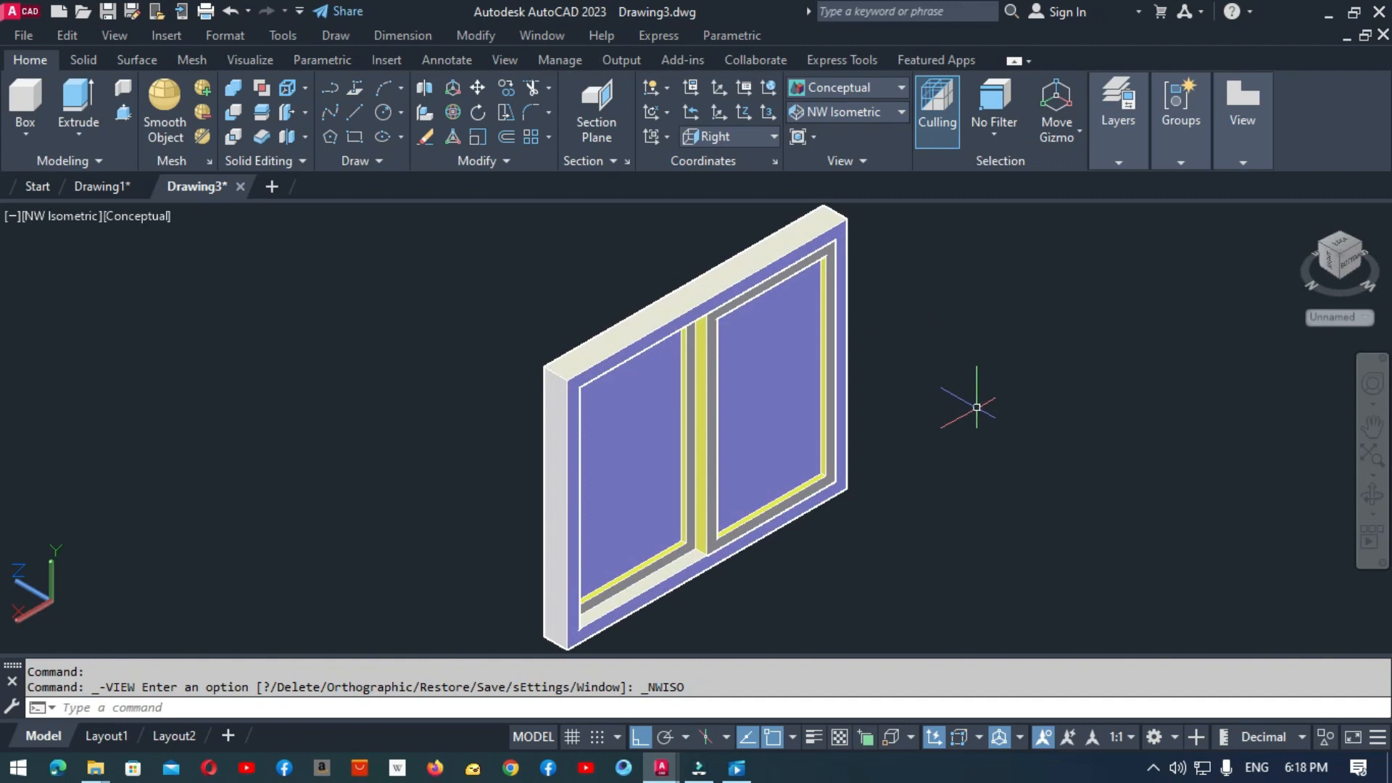
click(902, 115)
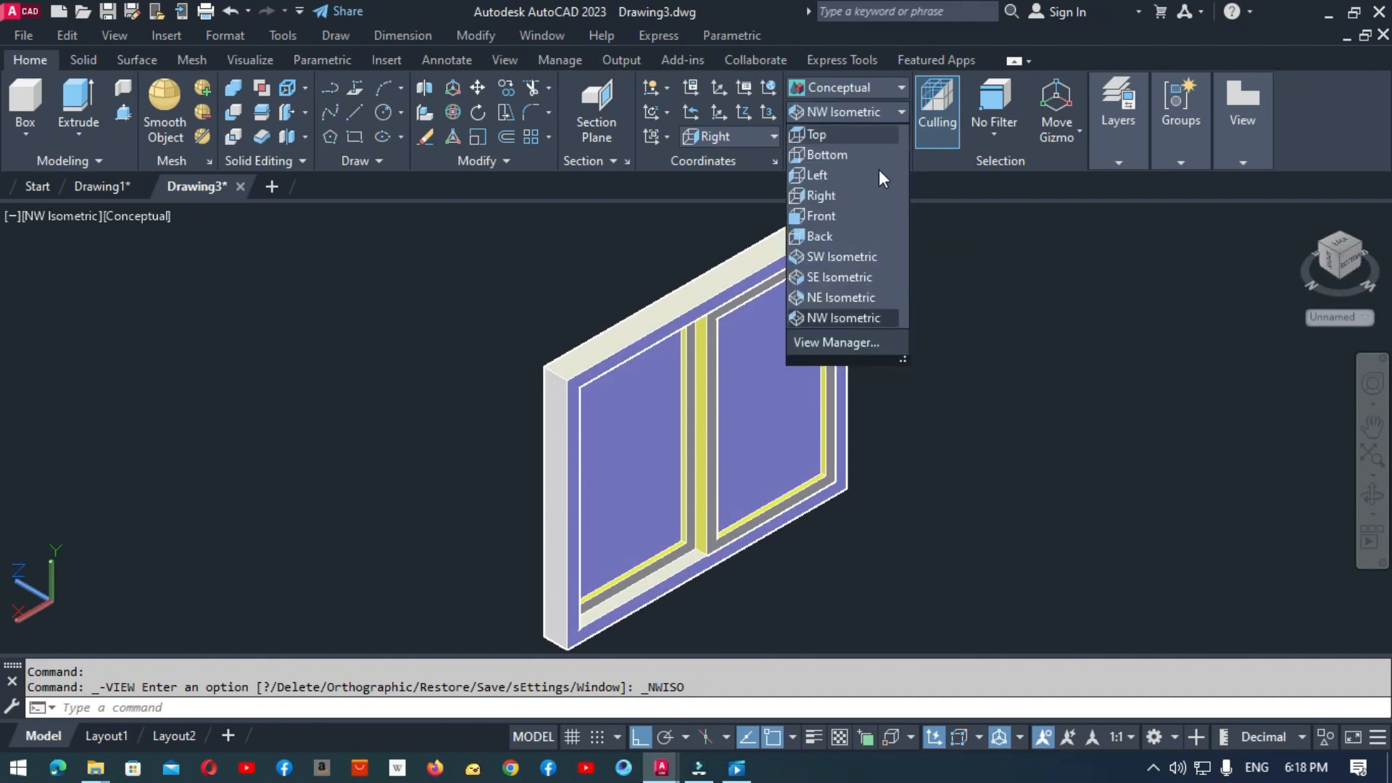
click(855, 275)
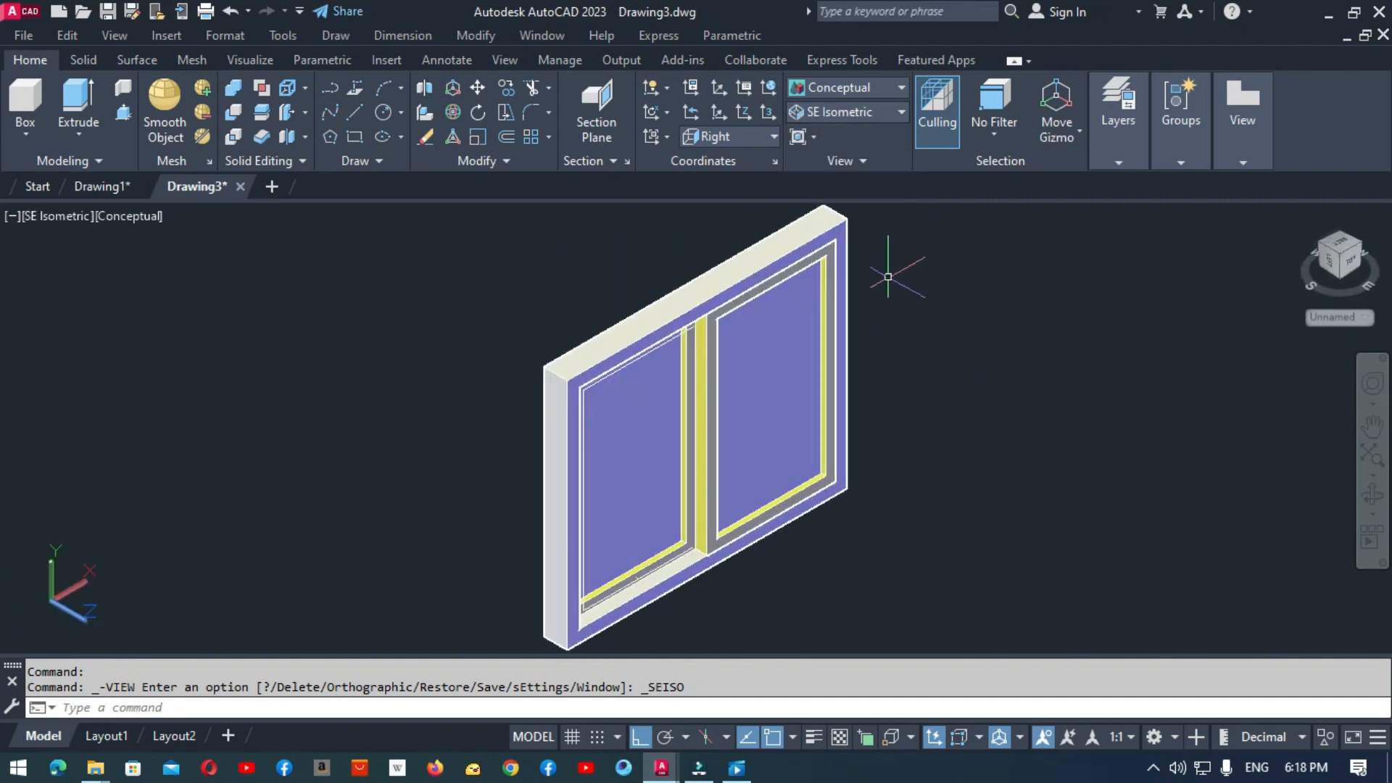
click(902, 112)
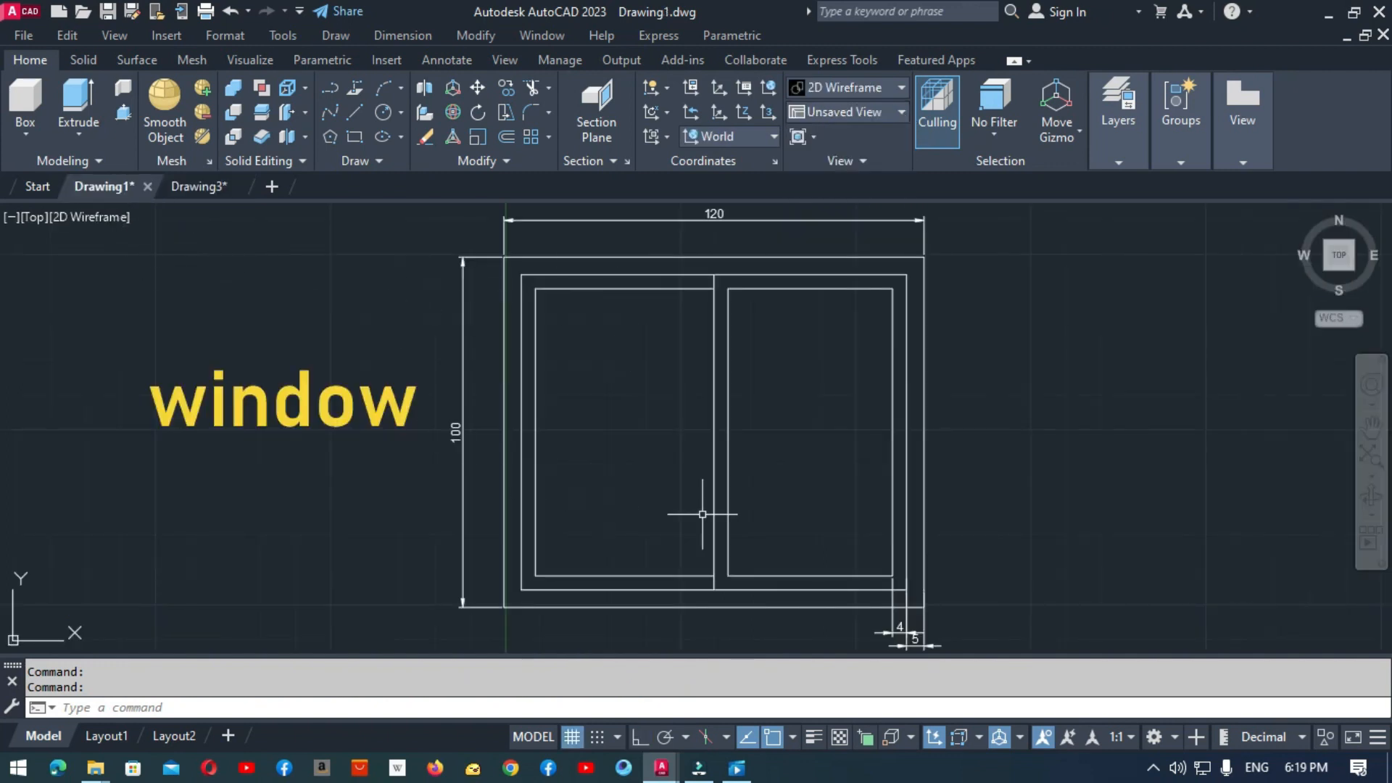
Step: Return to the Drawing3 file with the window model and hide the menu bar
click(226, 190)
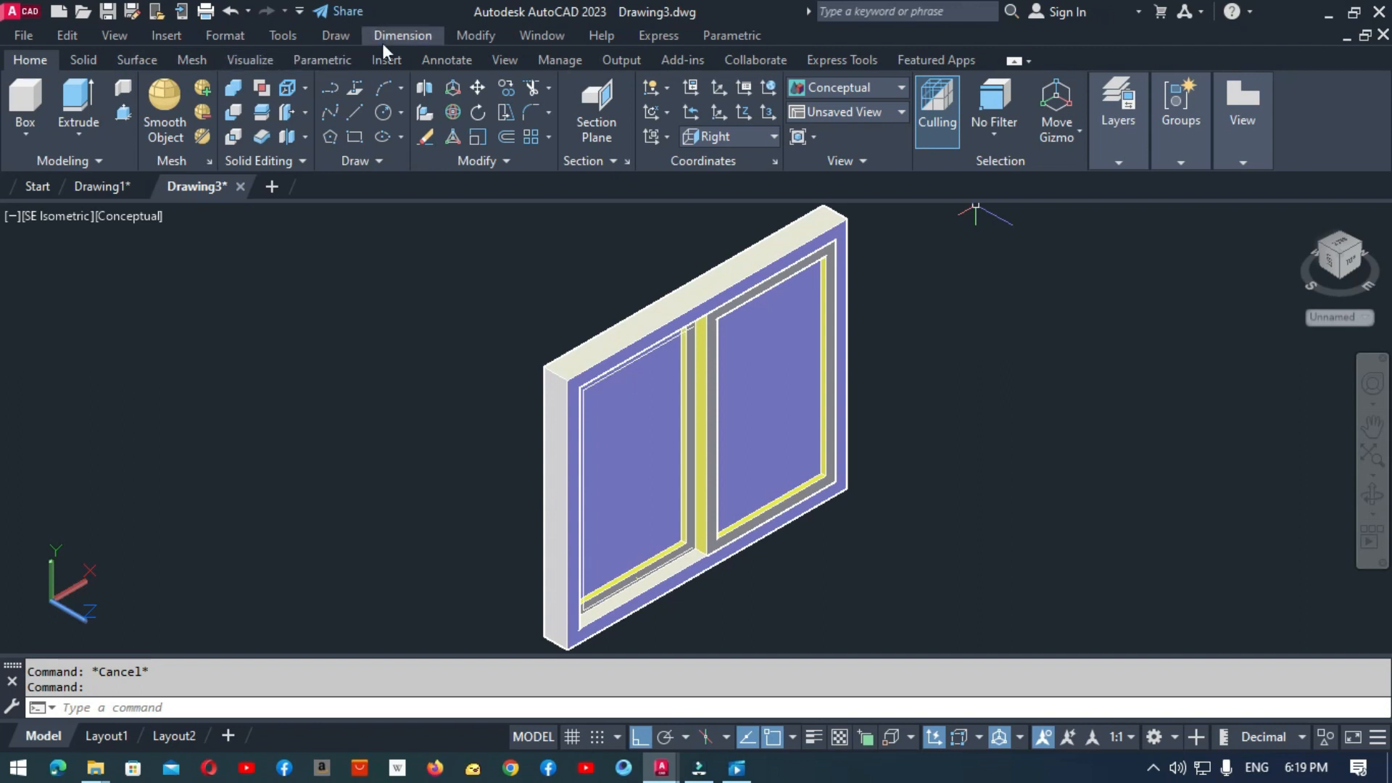
click(312, 11)
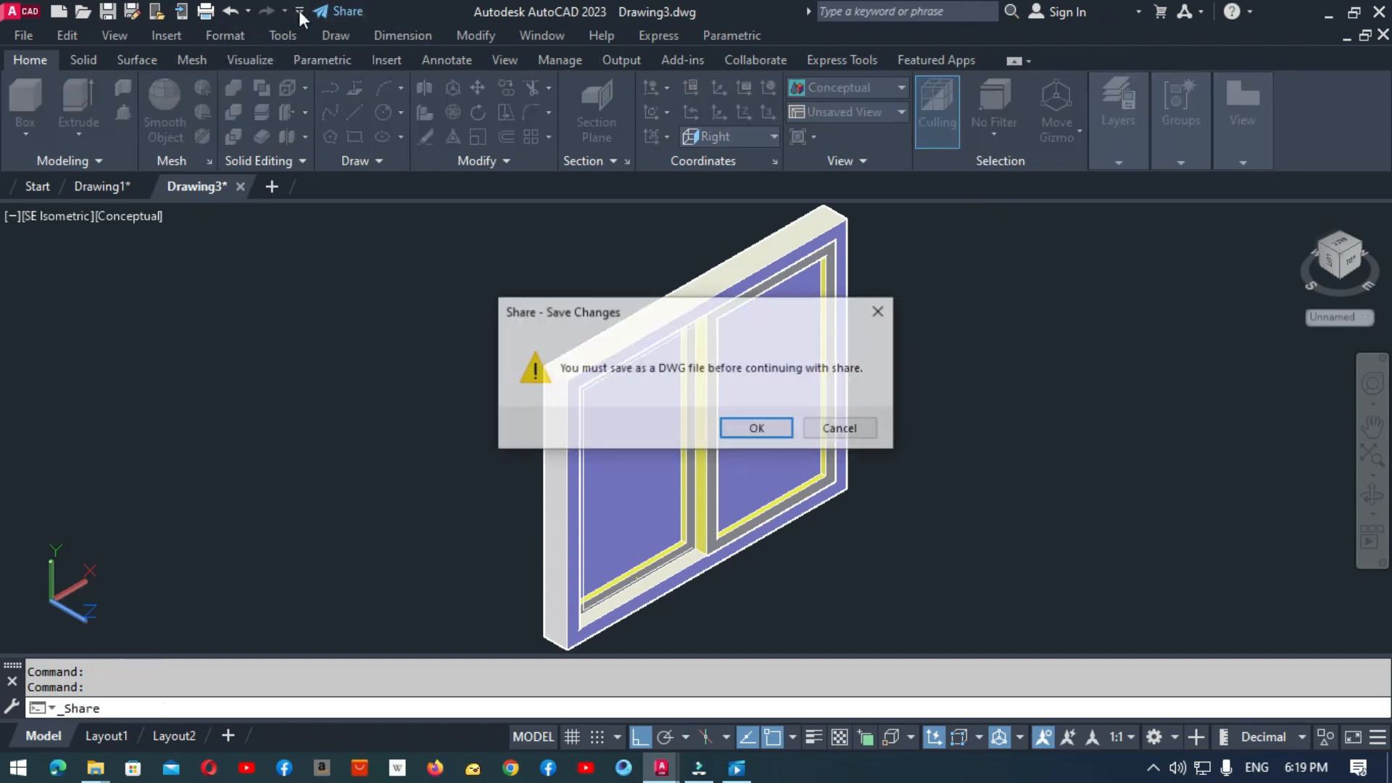
click(841, 429)
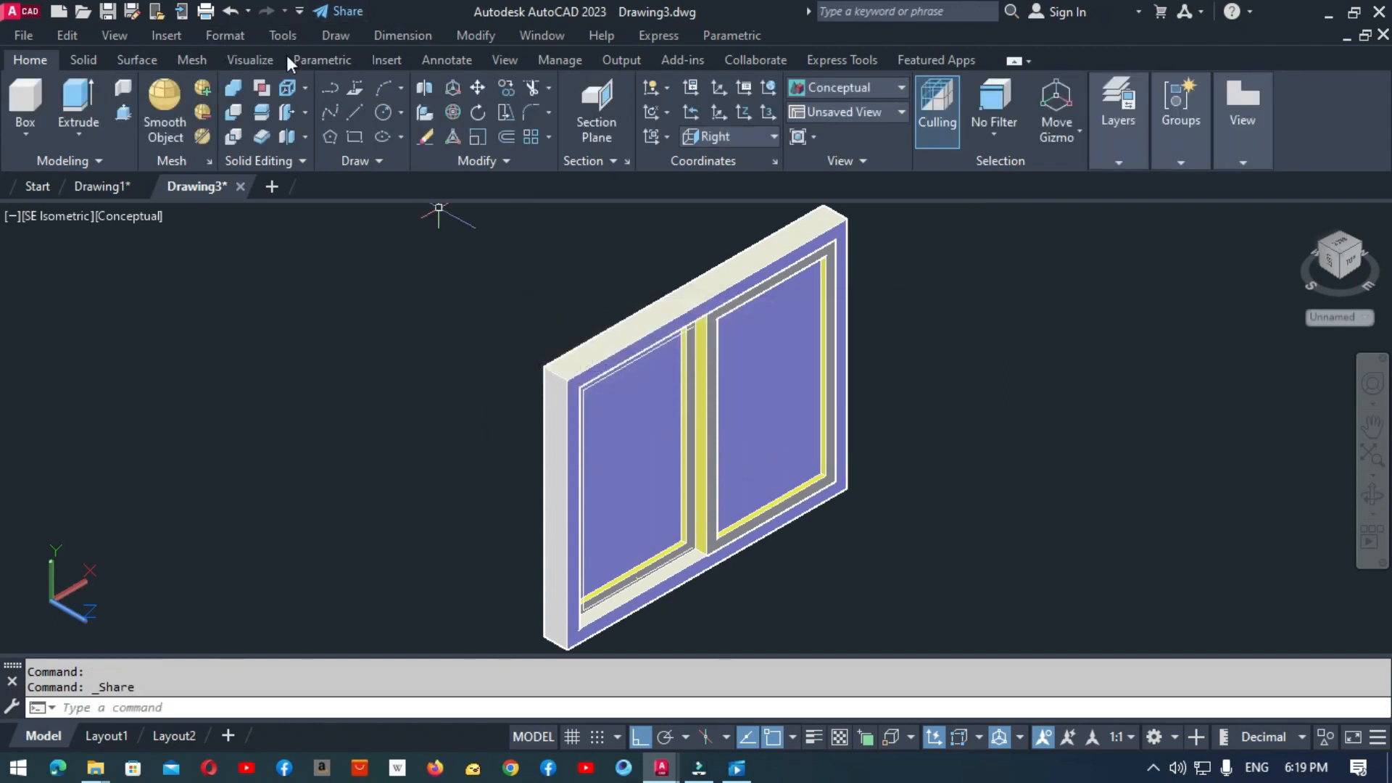
click(298, 11)
click(345, 482)
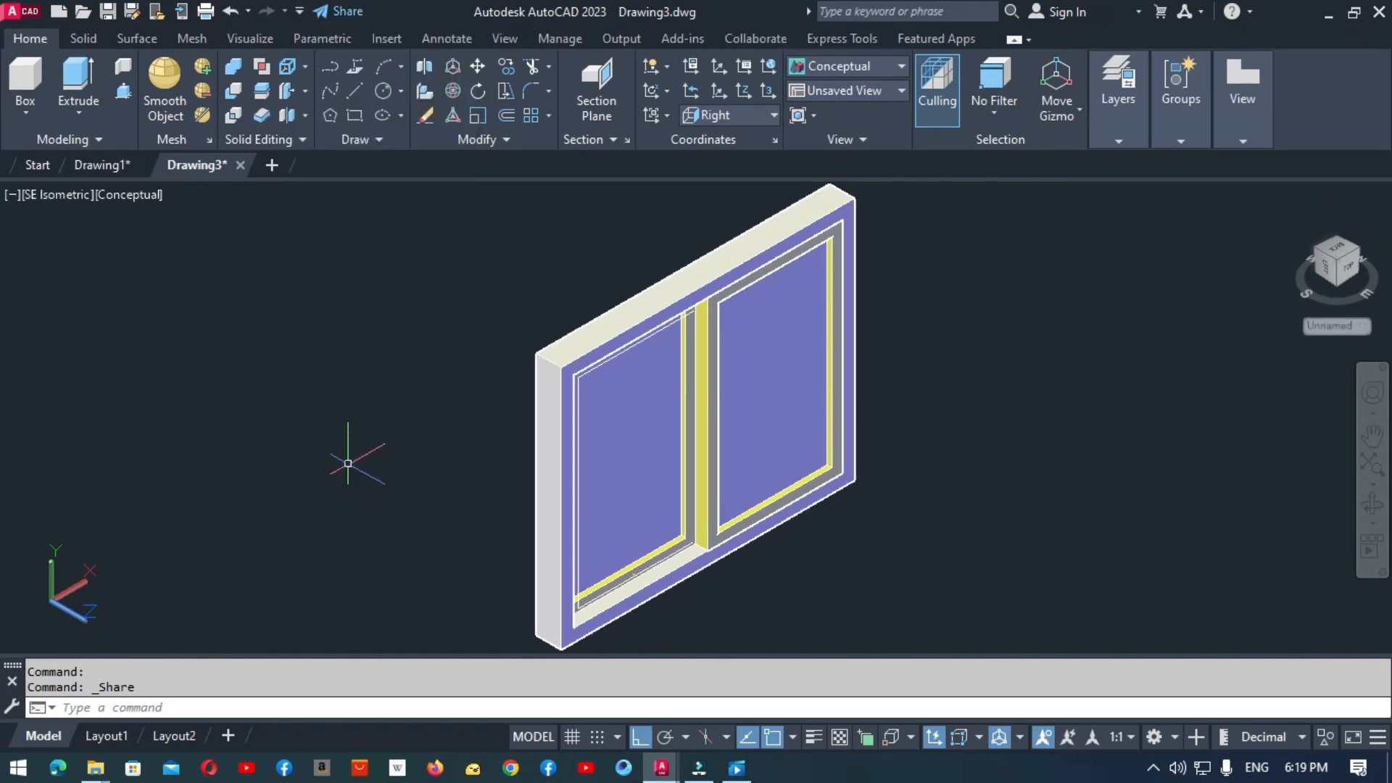
Step: Save the drawing in the Documents folder under the file name window3
click(31, 15)
click(80, 272)
text(w)
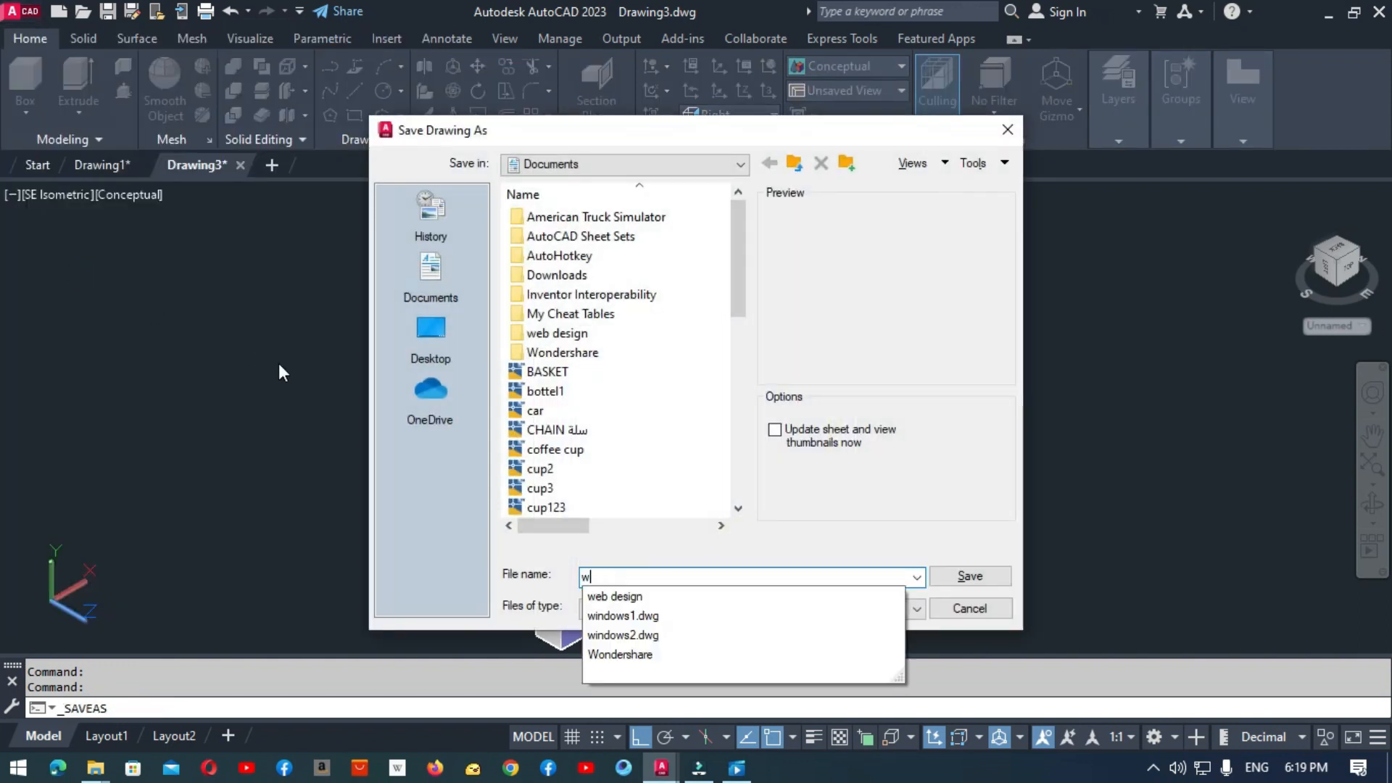
text(indow)
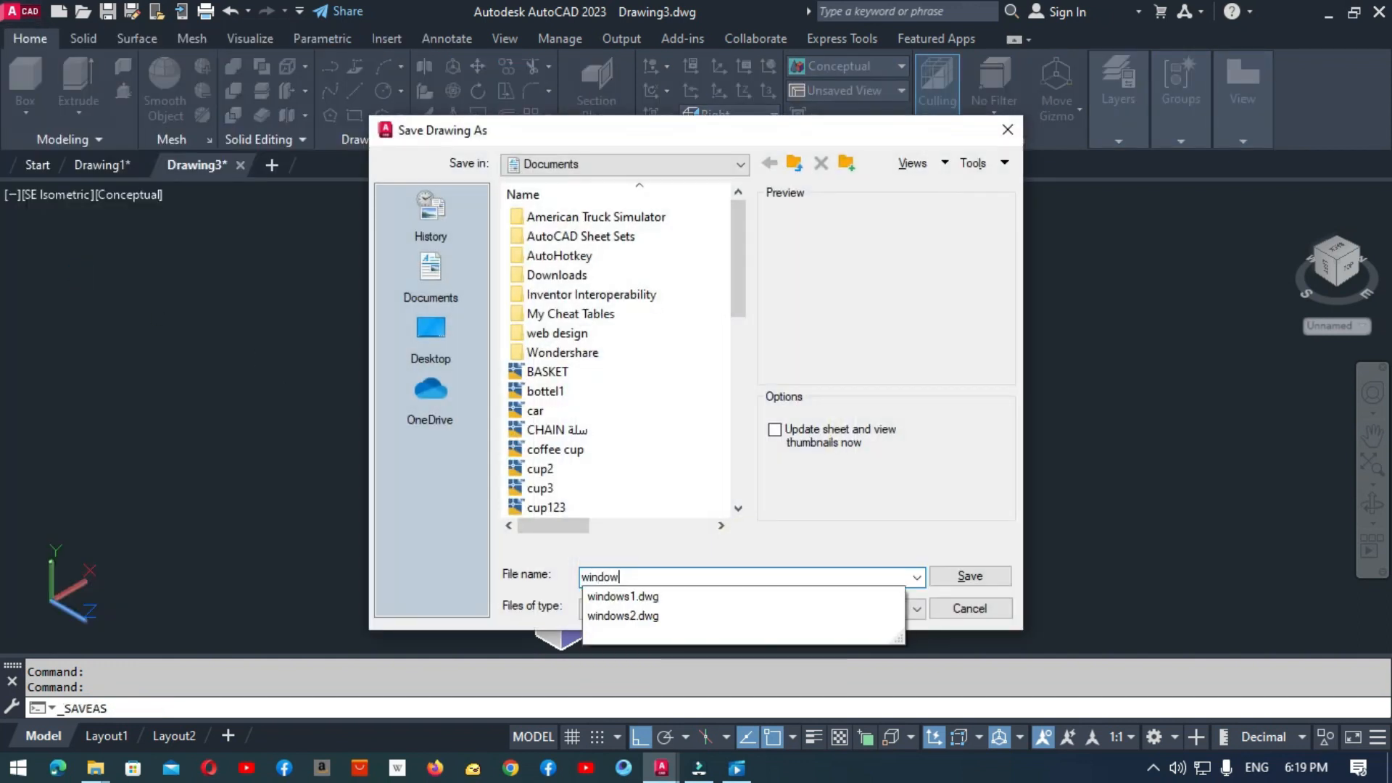
text(3)
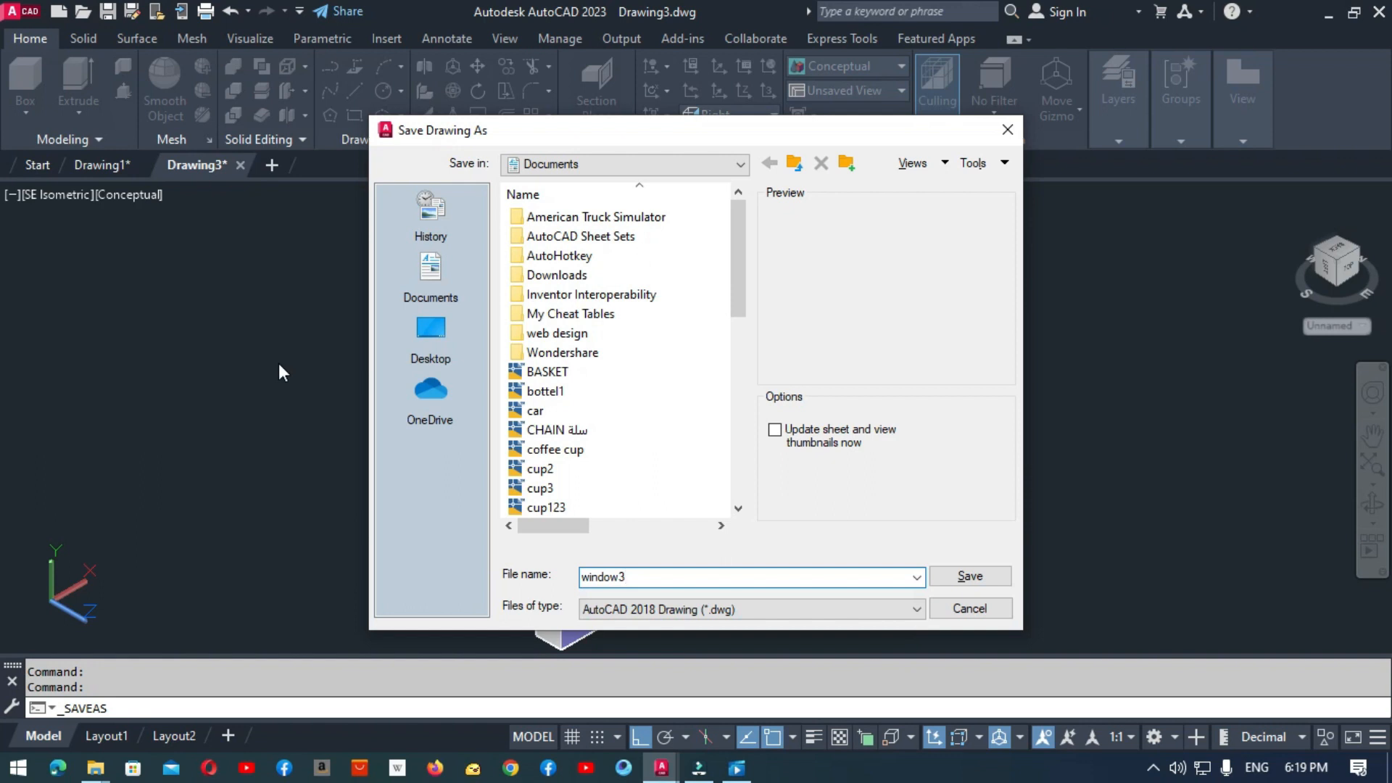
click(969, 576)
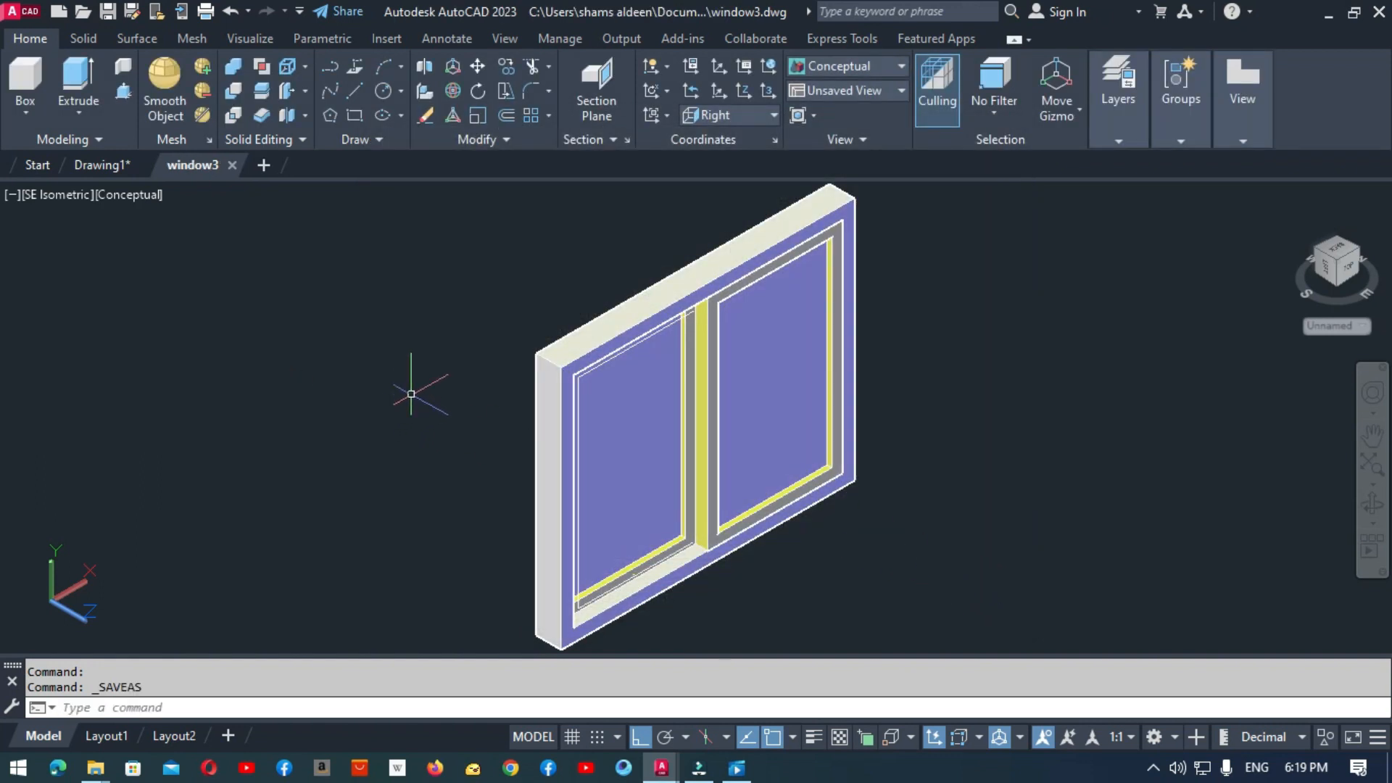
Step: Apply the Realistic visual style to the window model and turn on ground shadows
click(253, 40)
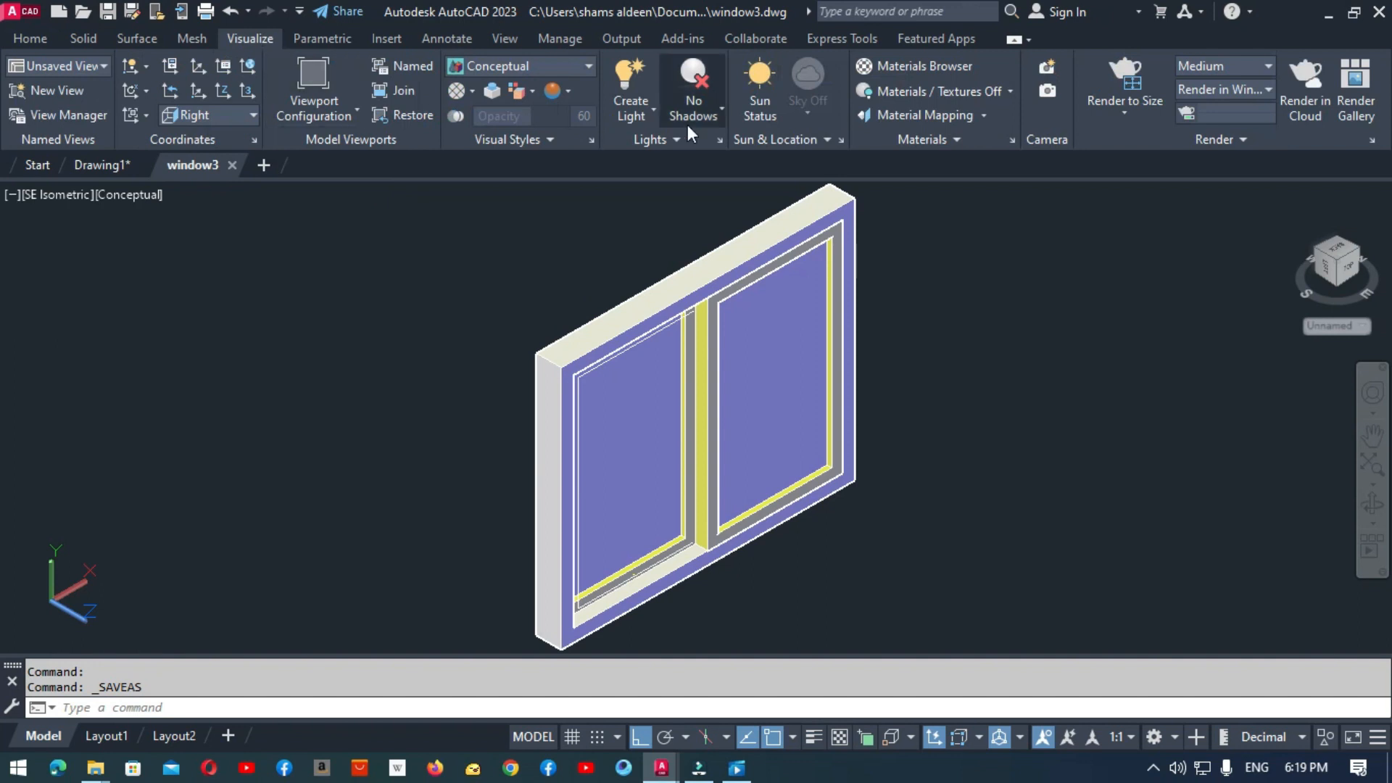
click(125, 196)
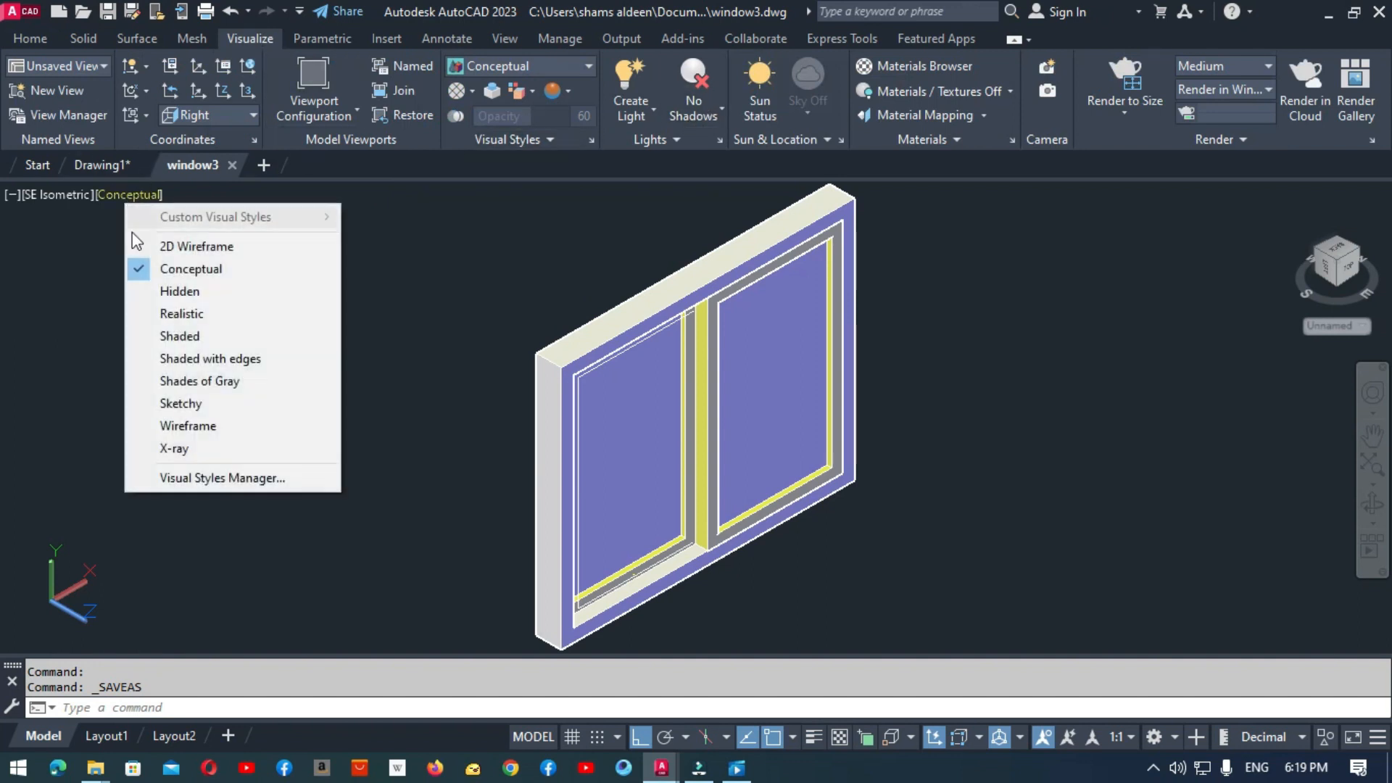
click(185, 314)
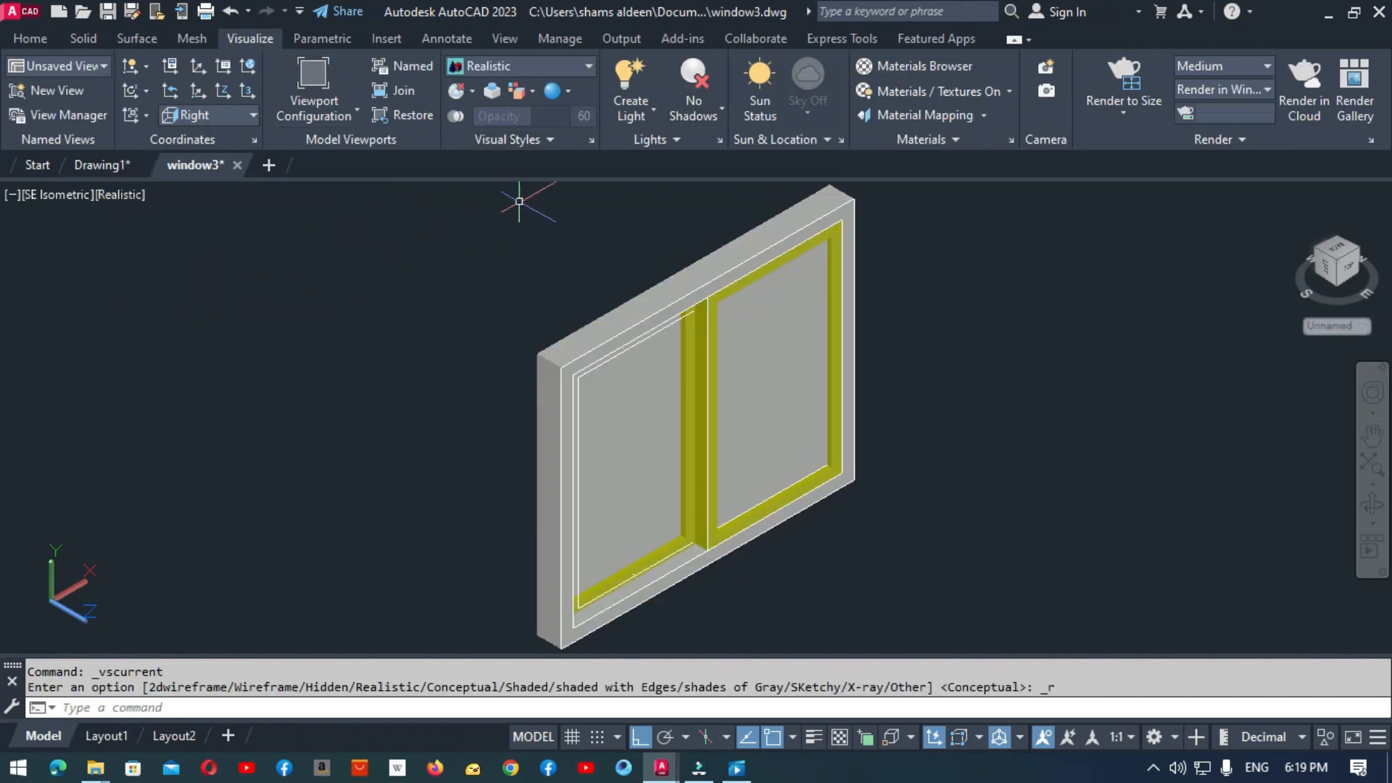
click(691, 120)
click(734, 186)
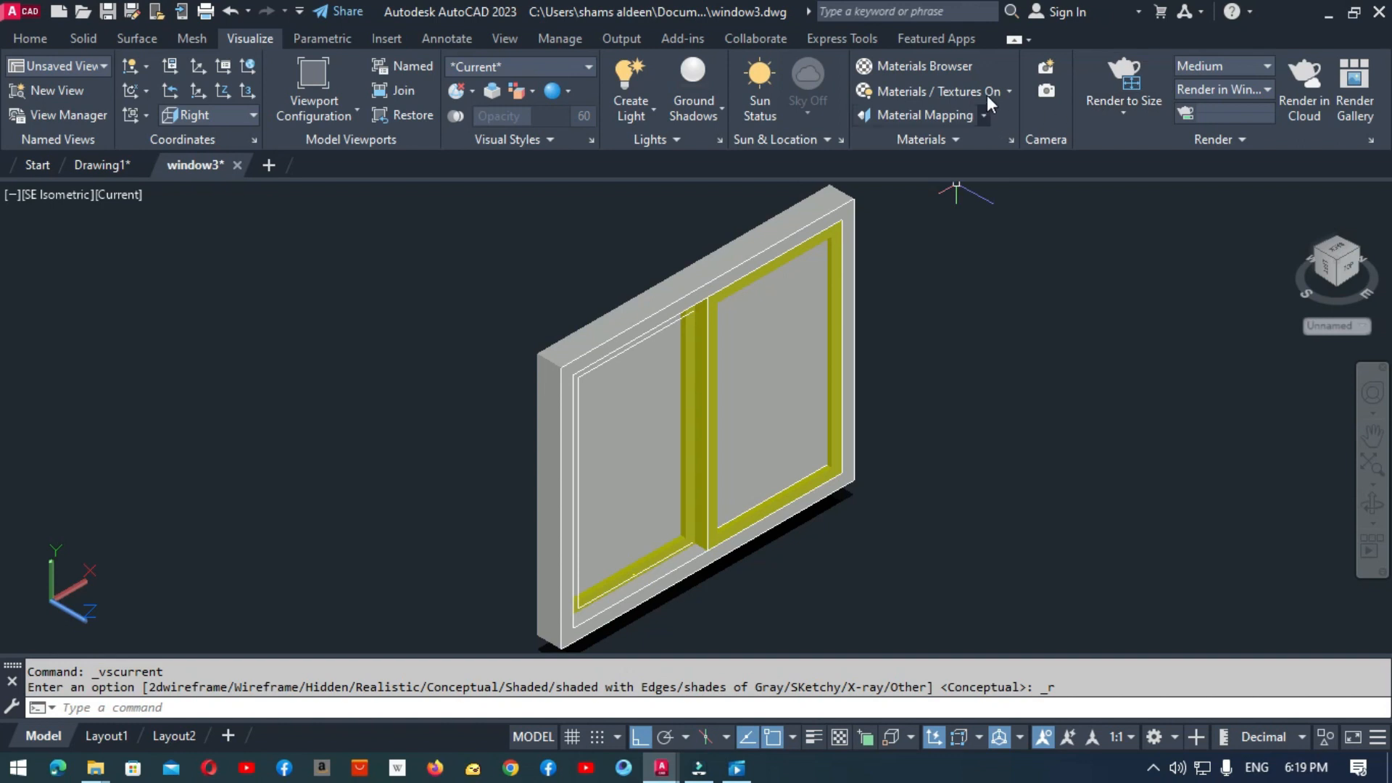
Step: Open the Materials Browser and move the wood-textured window along the negative Z axis, clear of the leftover outlines
click(971, 63)
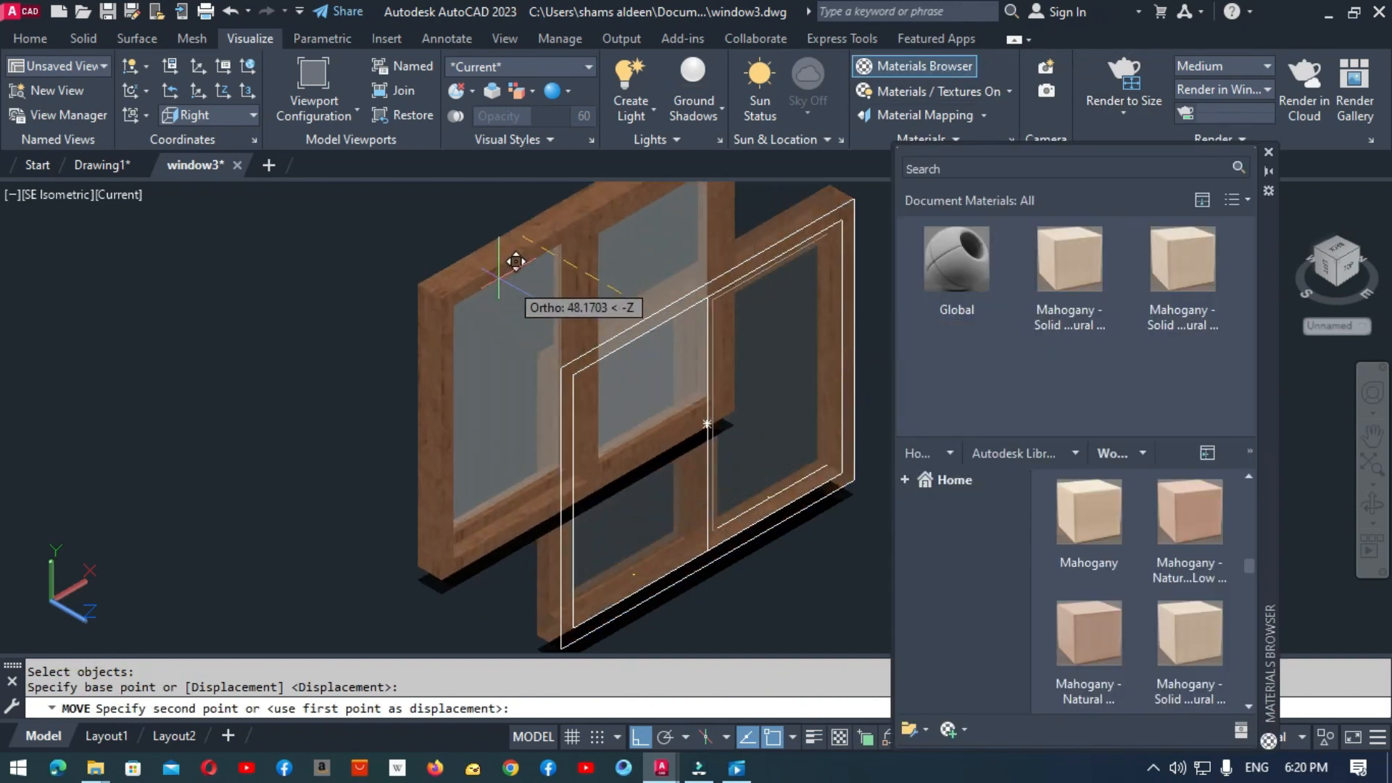
click(515, 261)
Step: Erase the leftover frame outlines beside the textured window
click(791, 206)
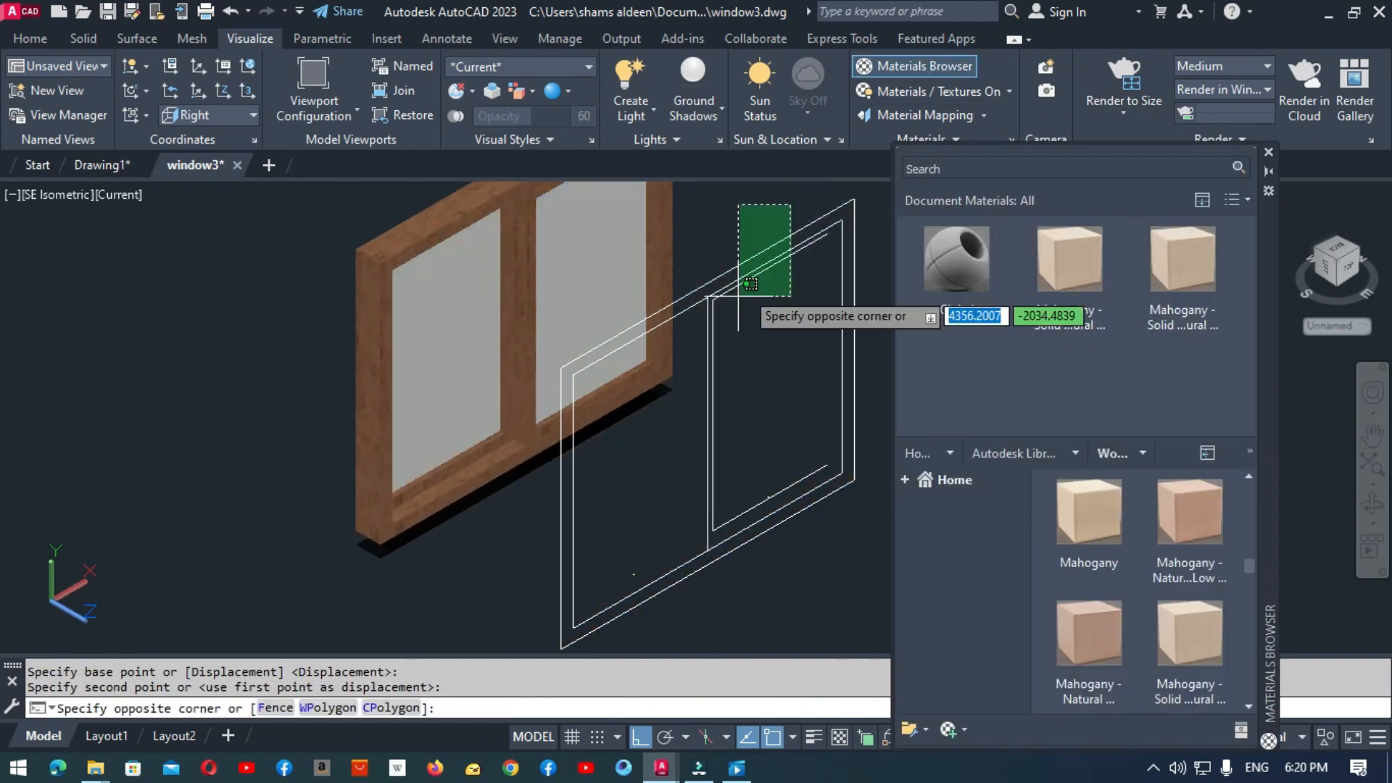
click(696, 608)
text(e)
key(Return)
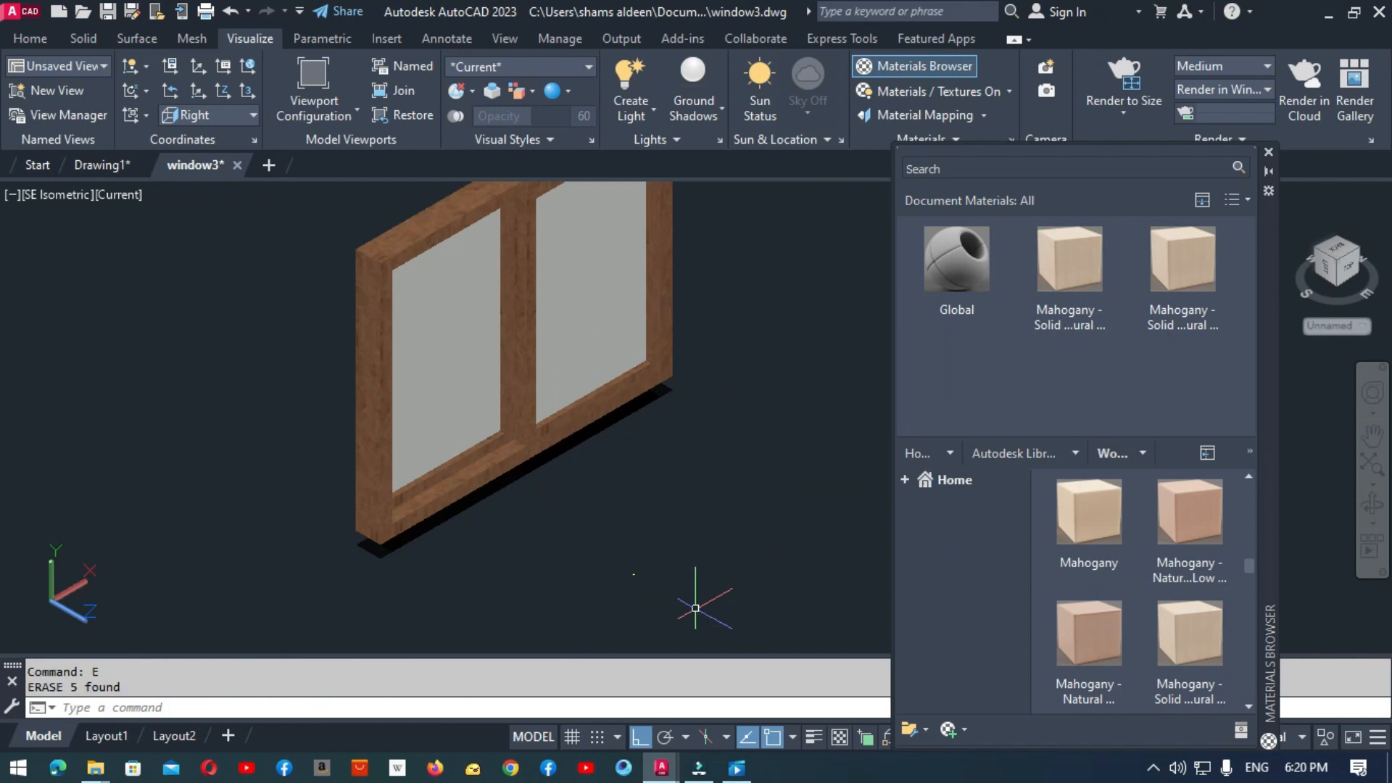
Step: Erase the stray point left over near the window and fit the drawing to its extents
text(z)
key(Return)
text(e)
key(Return)
click(750, 551)
click(685, 621)
text(e)
key(Return)
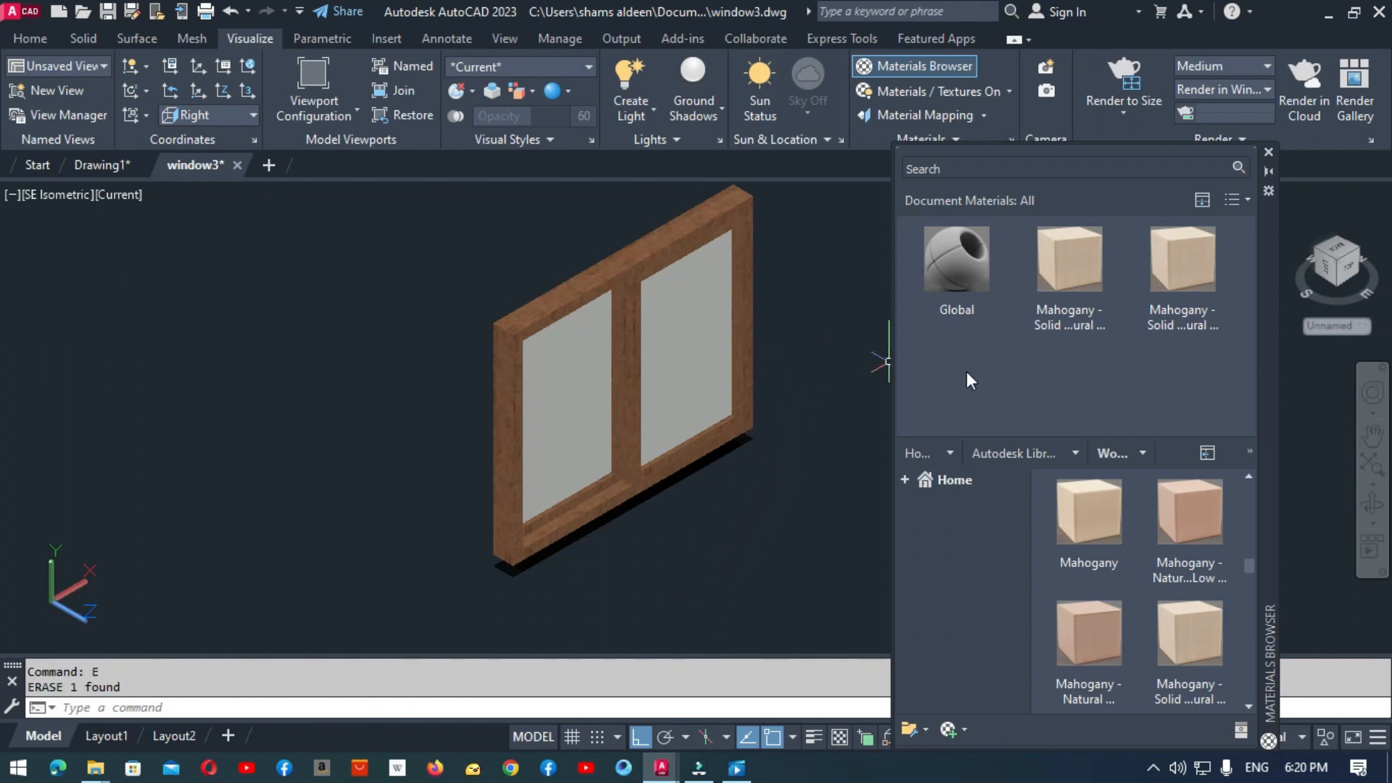
Step: Search the materials for glass and apply the Automotive glass material to both window panes
click(942, 166)
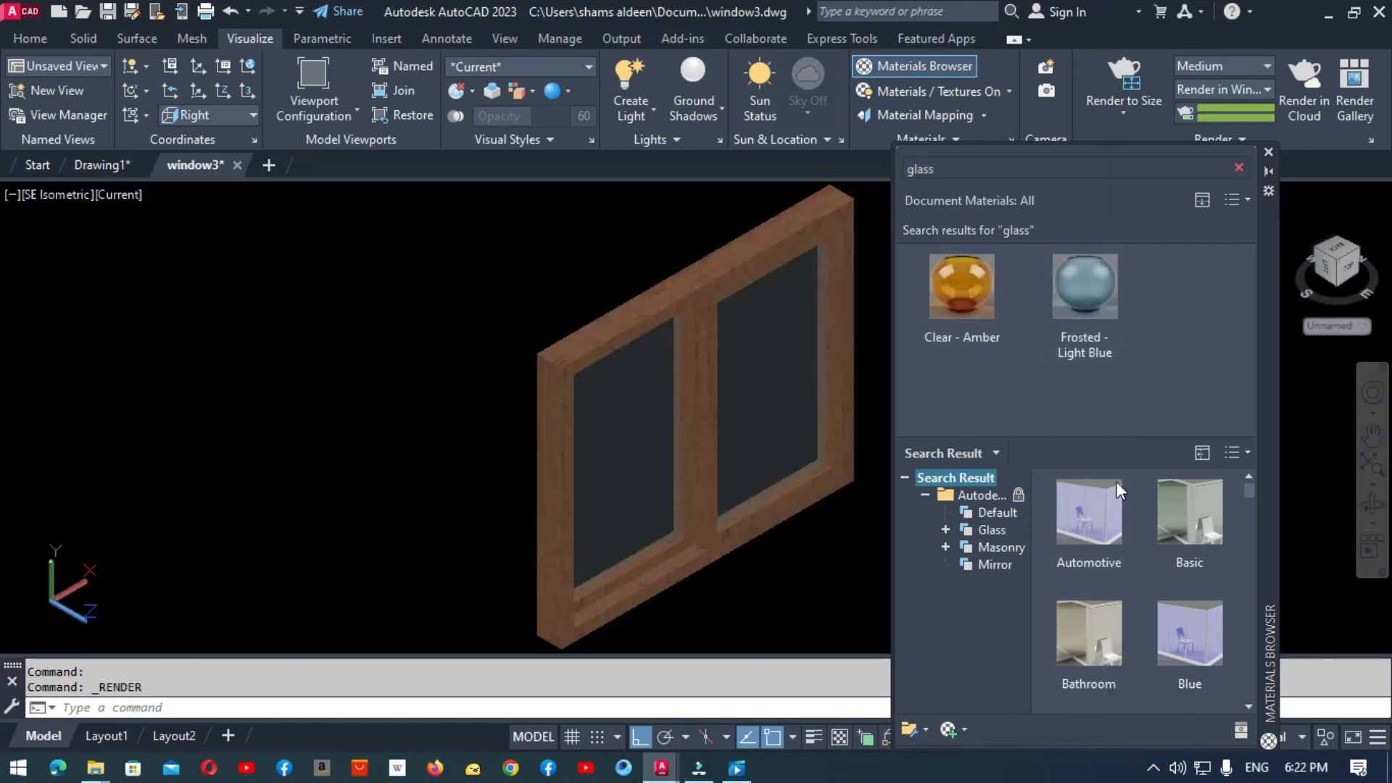
drag(1116, 481, 769, 406)
drag(1074, 522, 626, 513)
Step: Render the window to check its materials, then close the render and the Materials Browser
click(1098, 68)
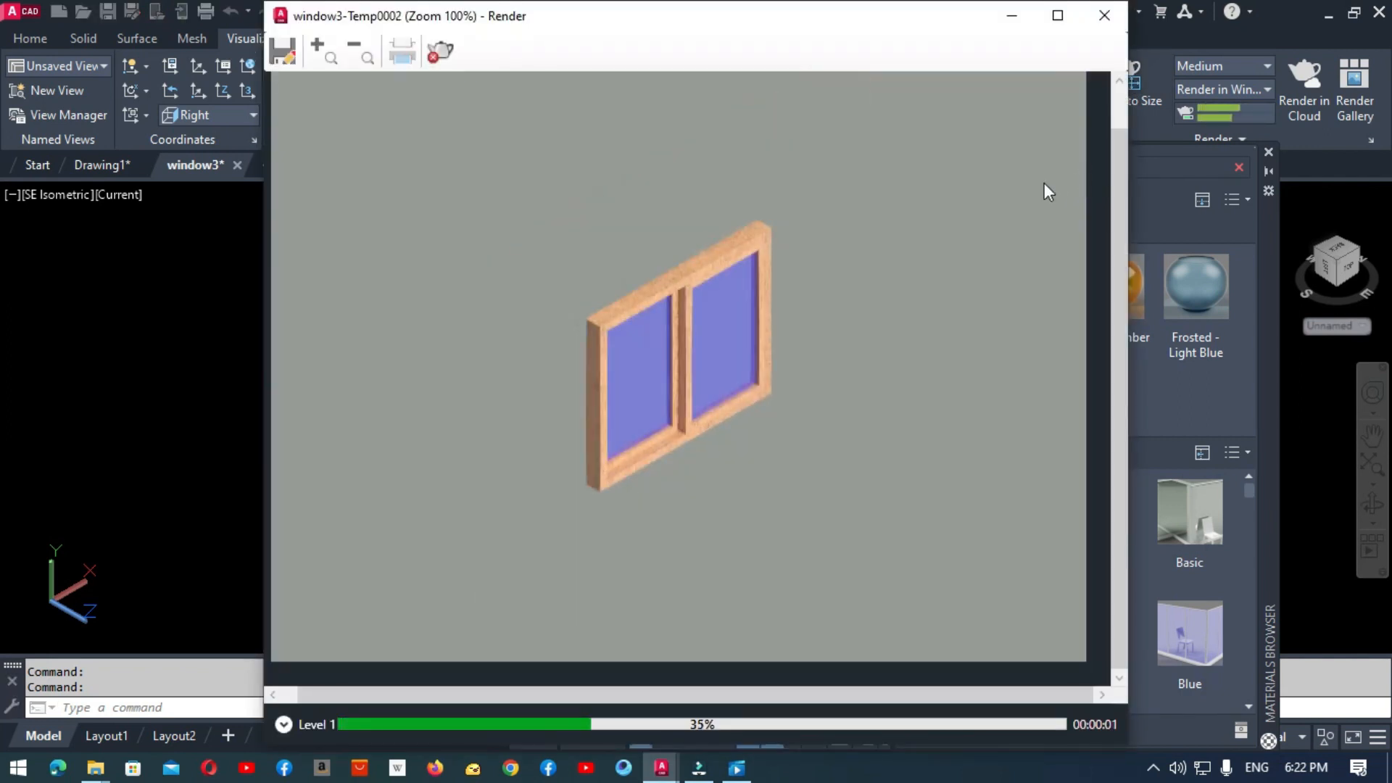
click(1105, 22)
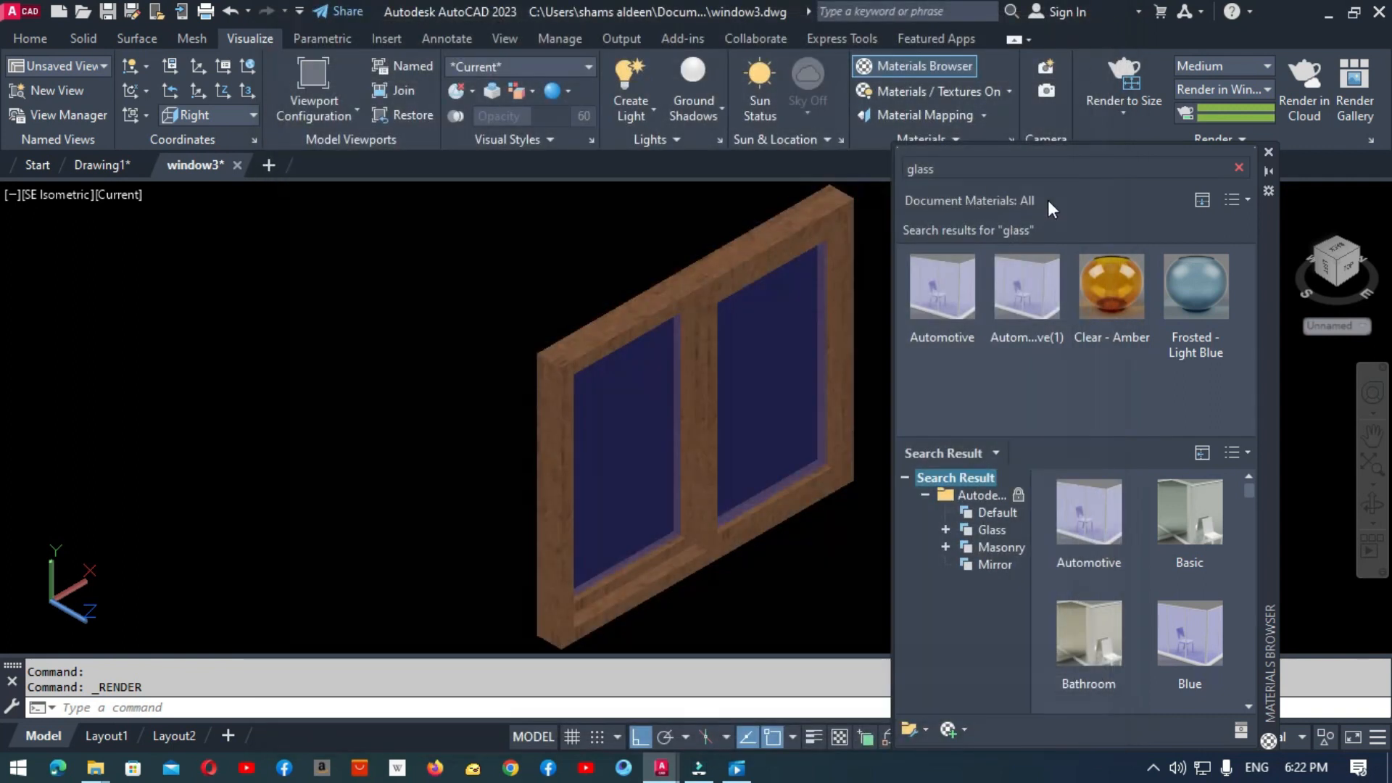
click(1268, 154)
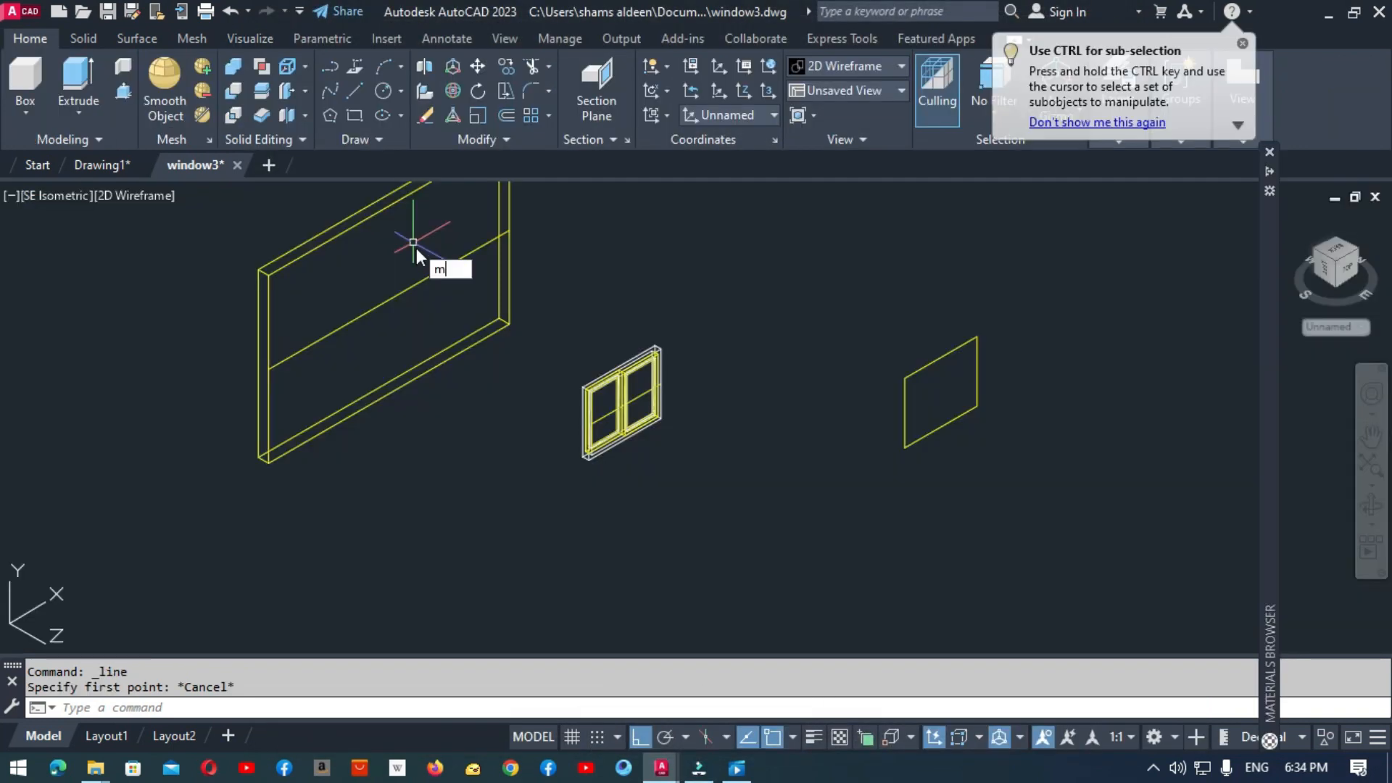
Step: Move the separate window-sized rectangle onto the middle of the wall's front face
text(M)
key(Return)
click(922, 444)
key(Return)
click(942, 392)
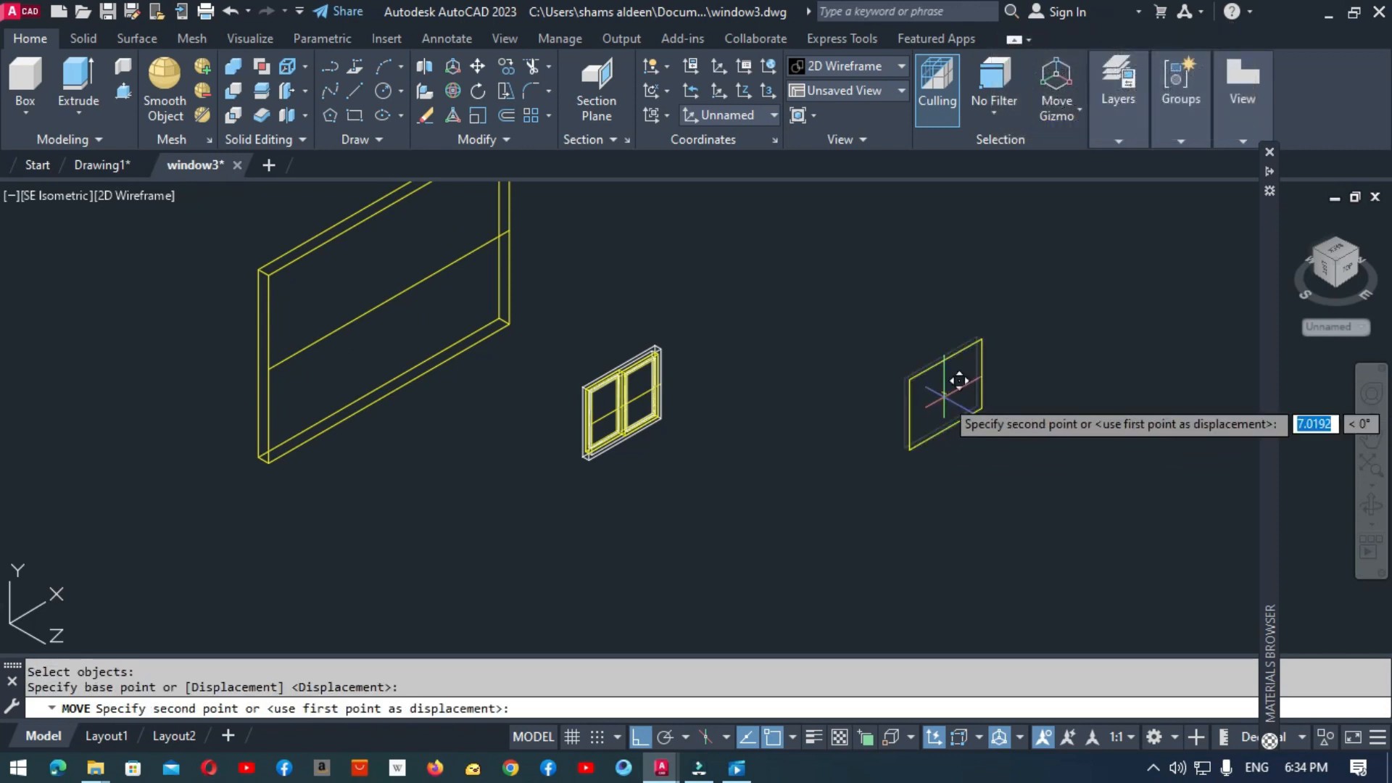
click(390, 298)
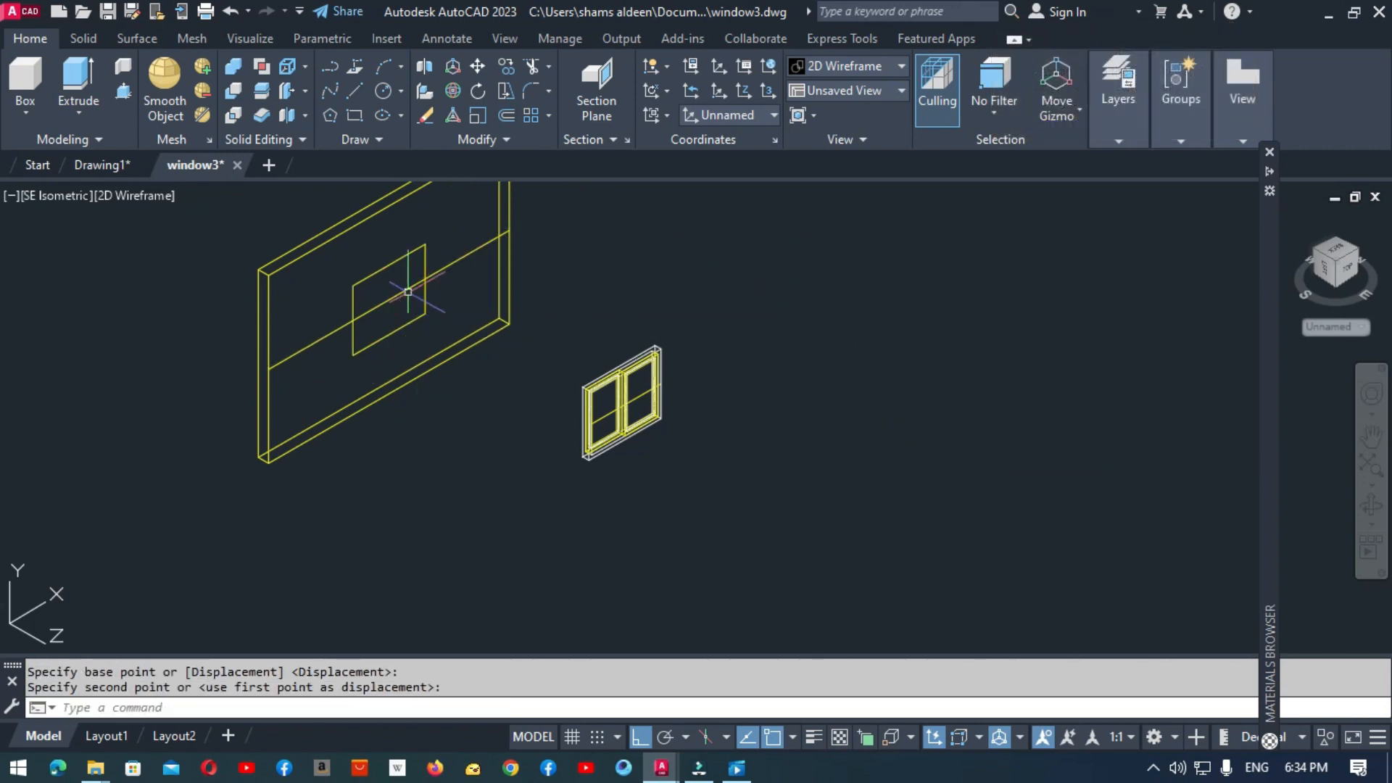
Step: Erase the guide line running across the wall
click(408, 292)
text(E)
key(Return)
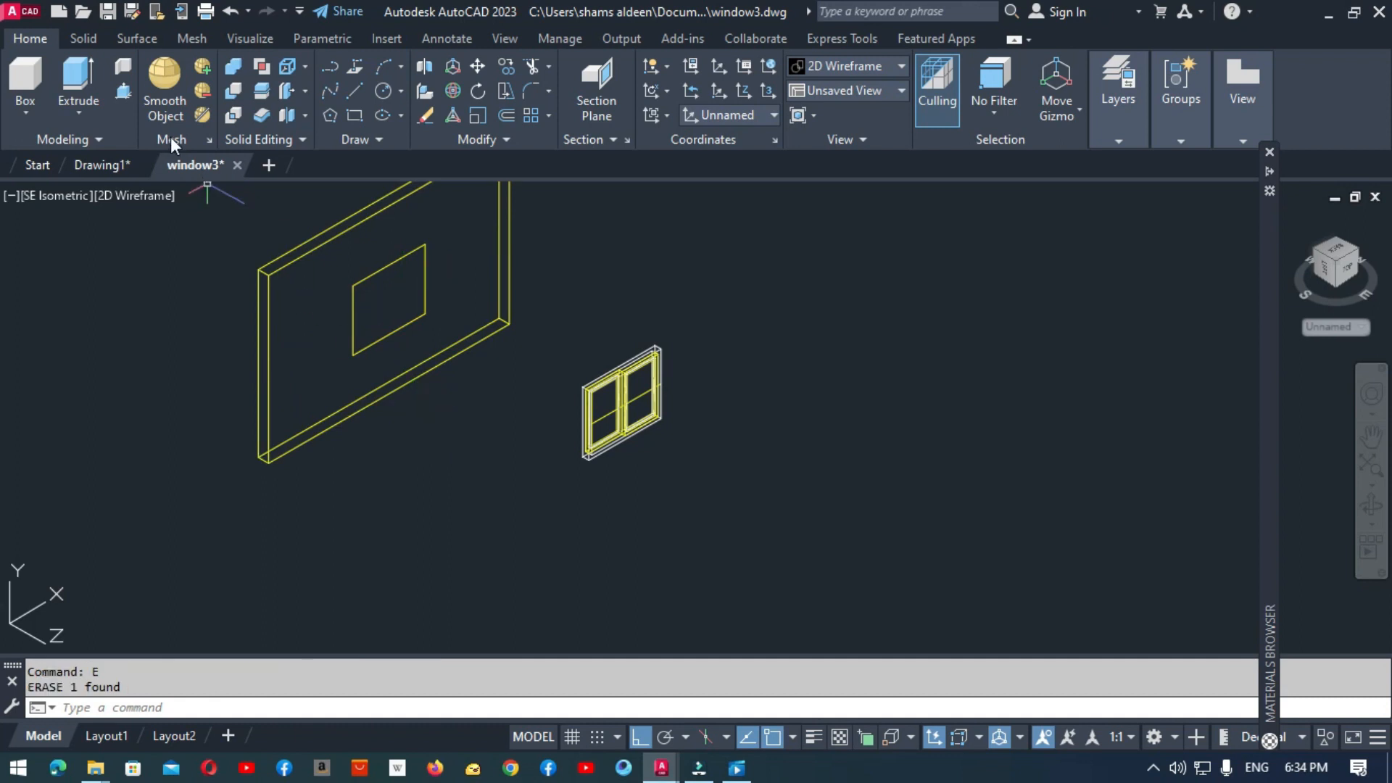
Step: Switch the viewport to the Realistic visual style
click(123, 92)
click(138, 202)
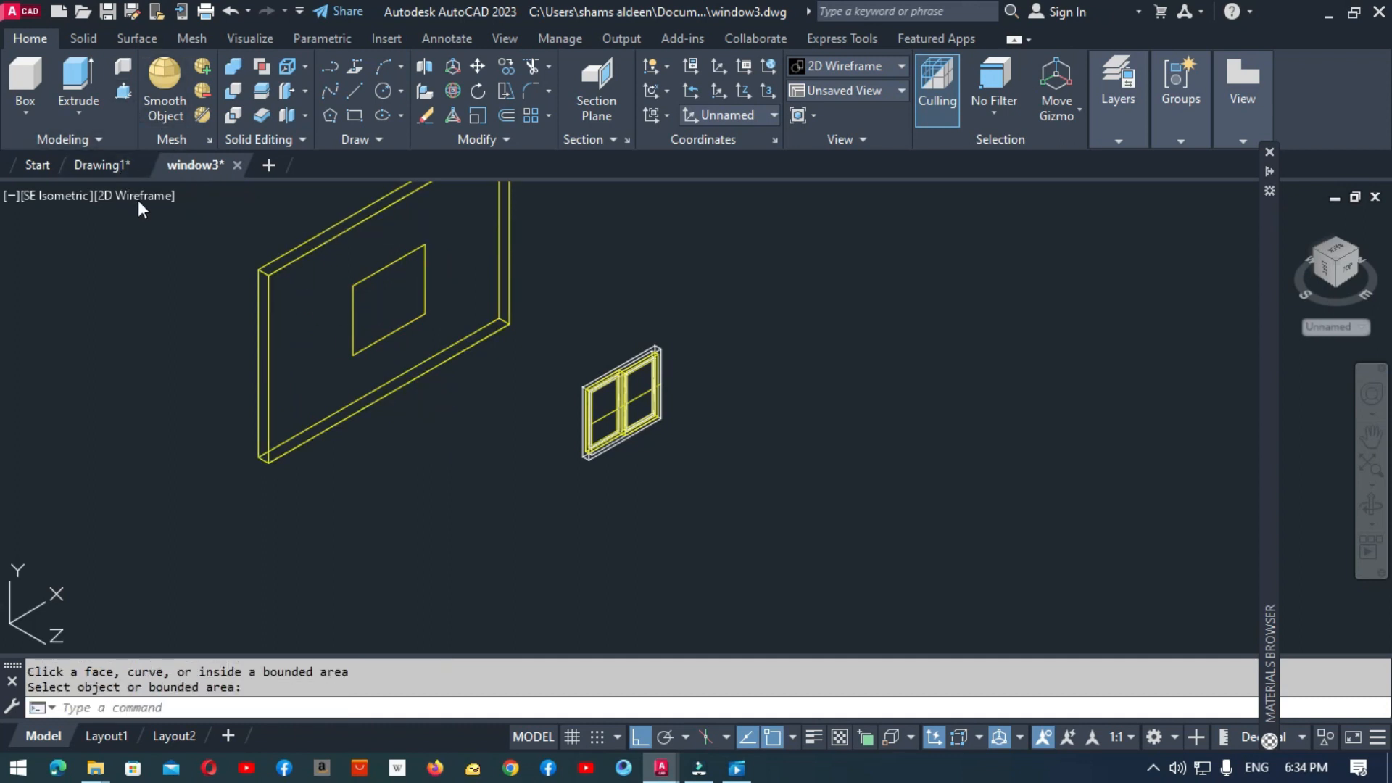
click(141, 201)
click(187, 312)
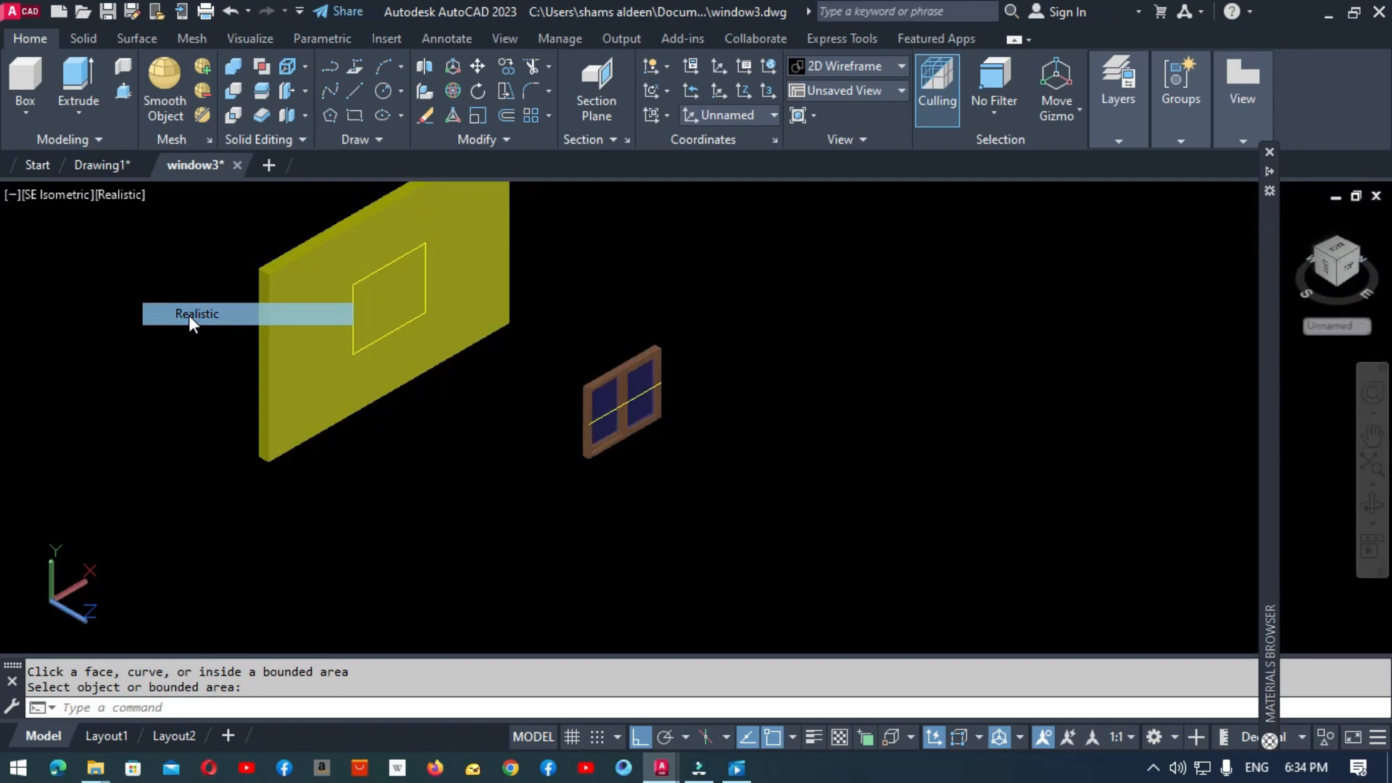
Step: Presspull the rectangle back through the wall's full thickness to cut the window opening
click(123, 91)
click(388, 298)
click(120, 259)
key(Return)
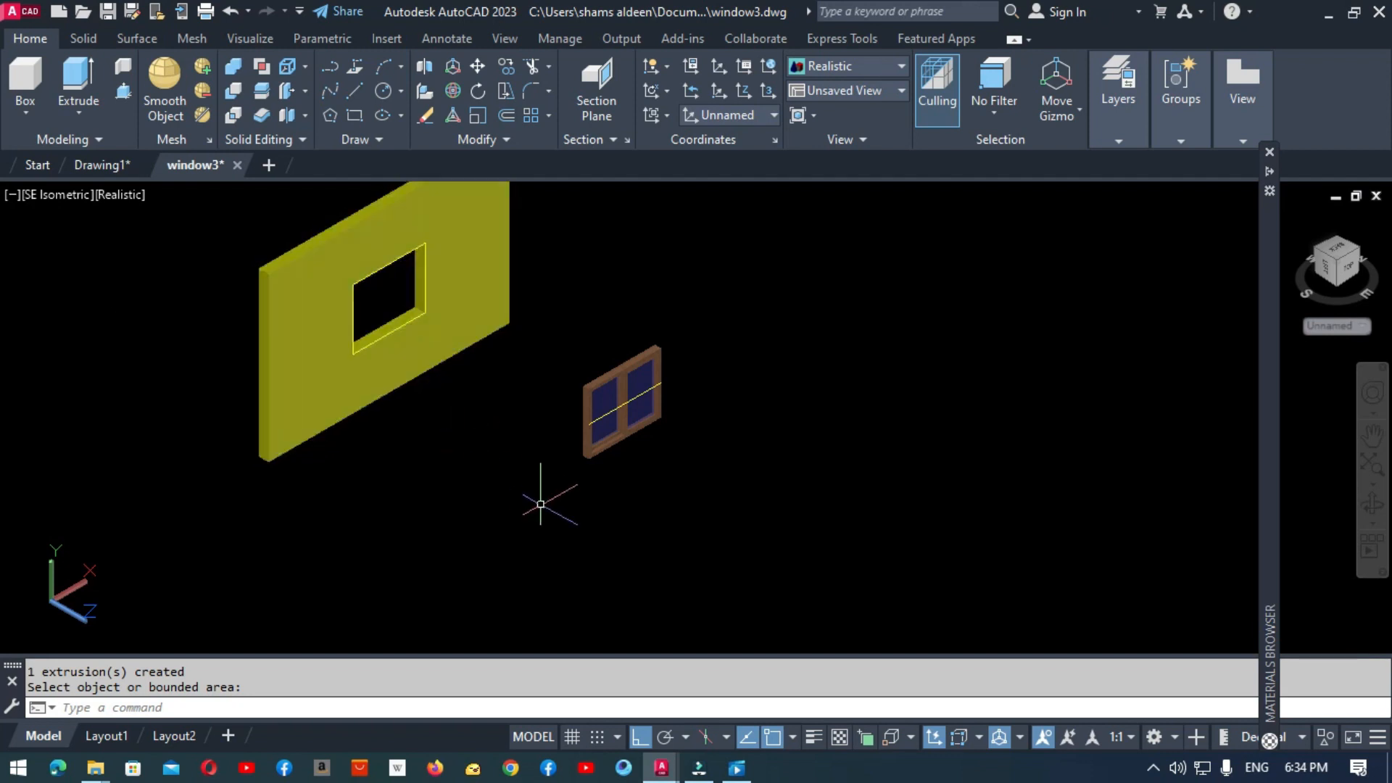
text(m)
key(Return)
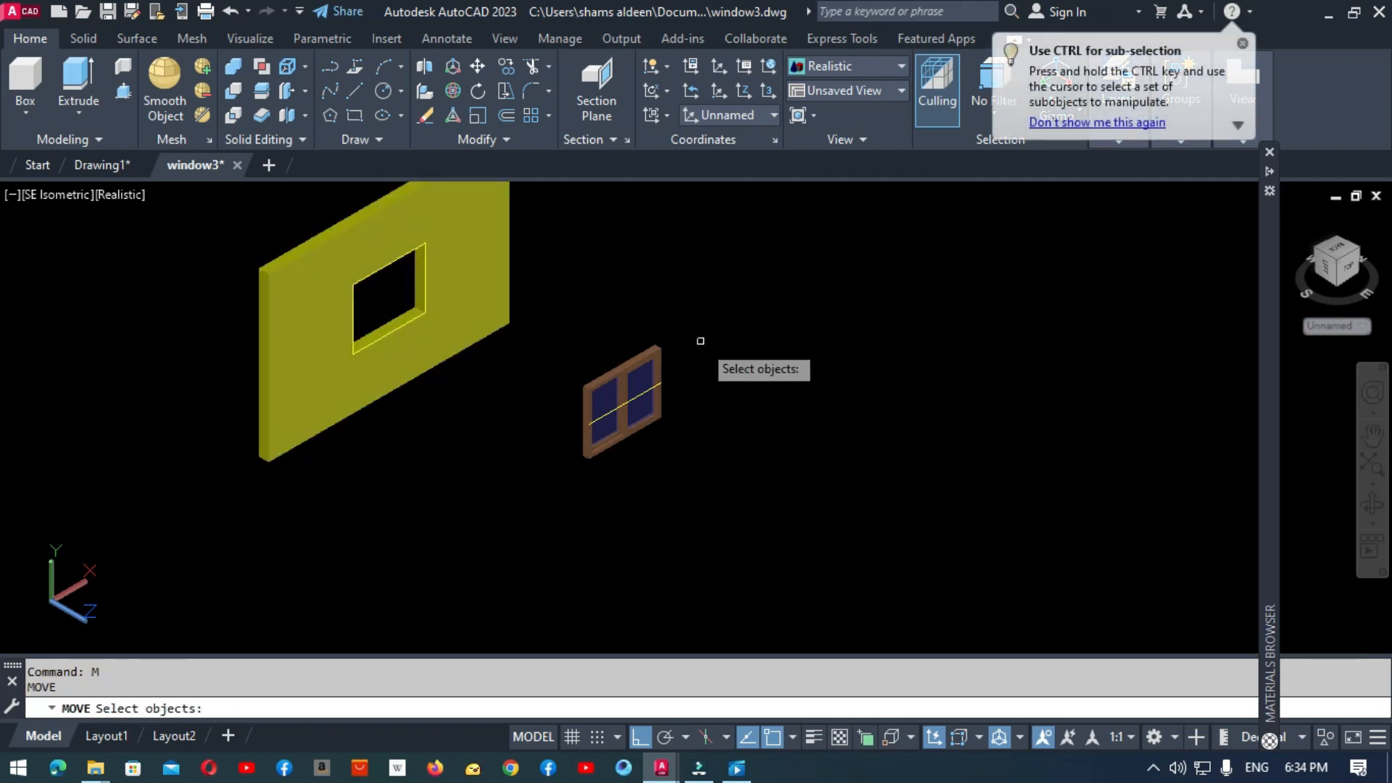
click(707, 324)
click(594, 471)
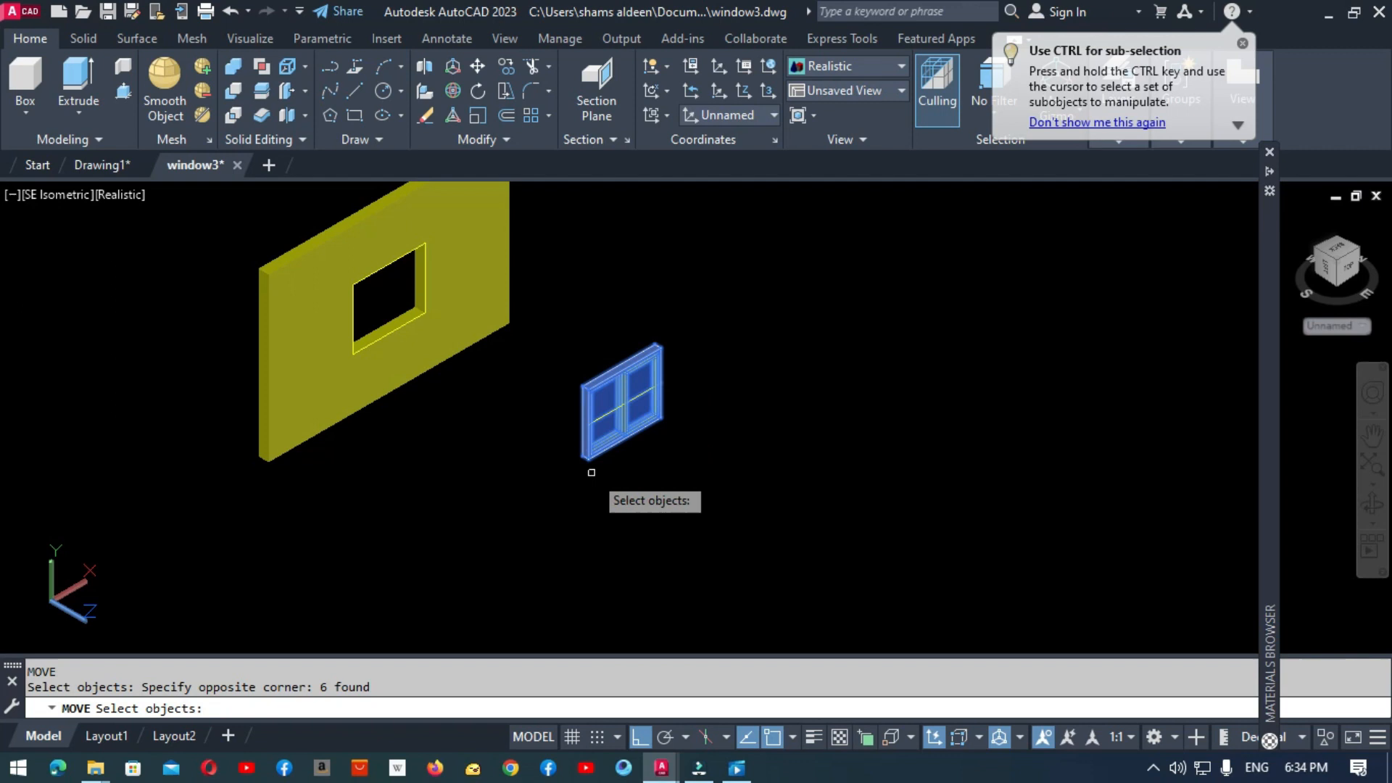
key(Escape)
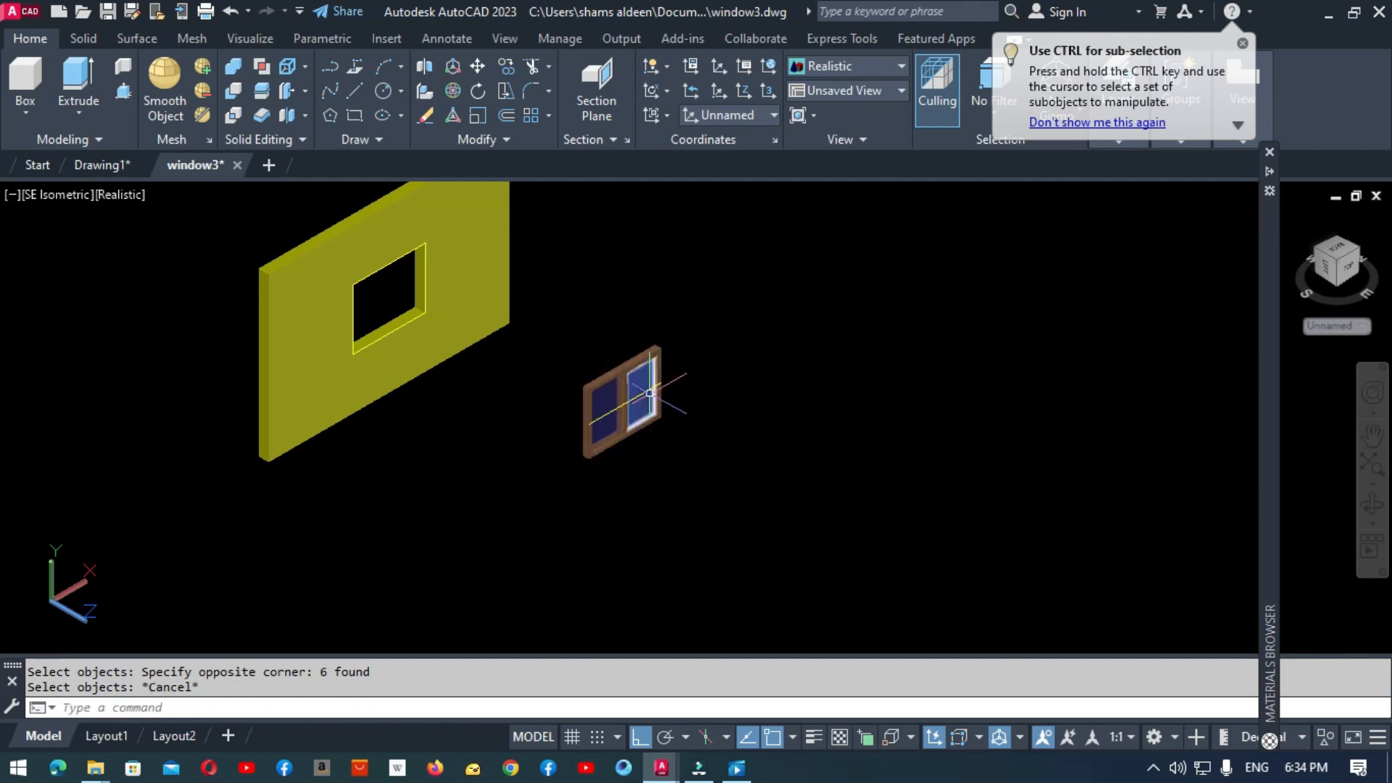
click(673, 372)
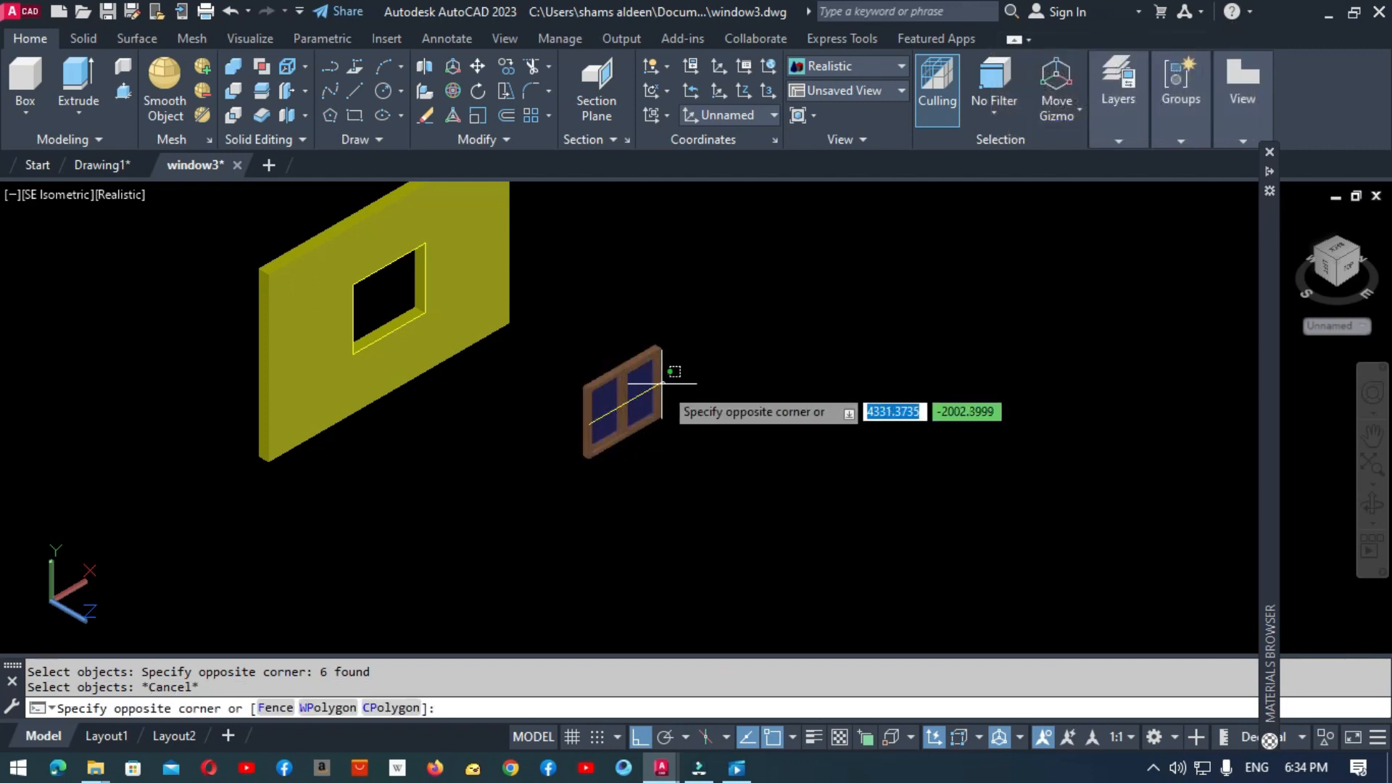
click(662, 383)
key(Escape)
key(Escape)
Step: Erase the yellow guide line running across the window
scroll(599, 400, up, 5)
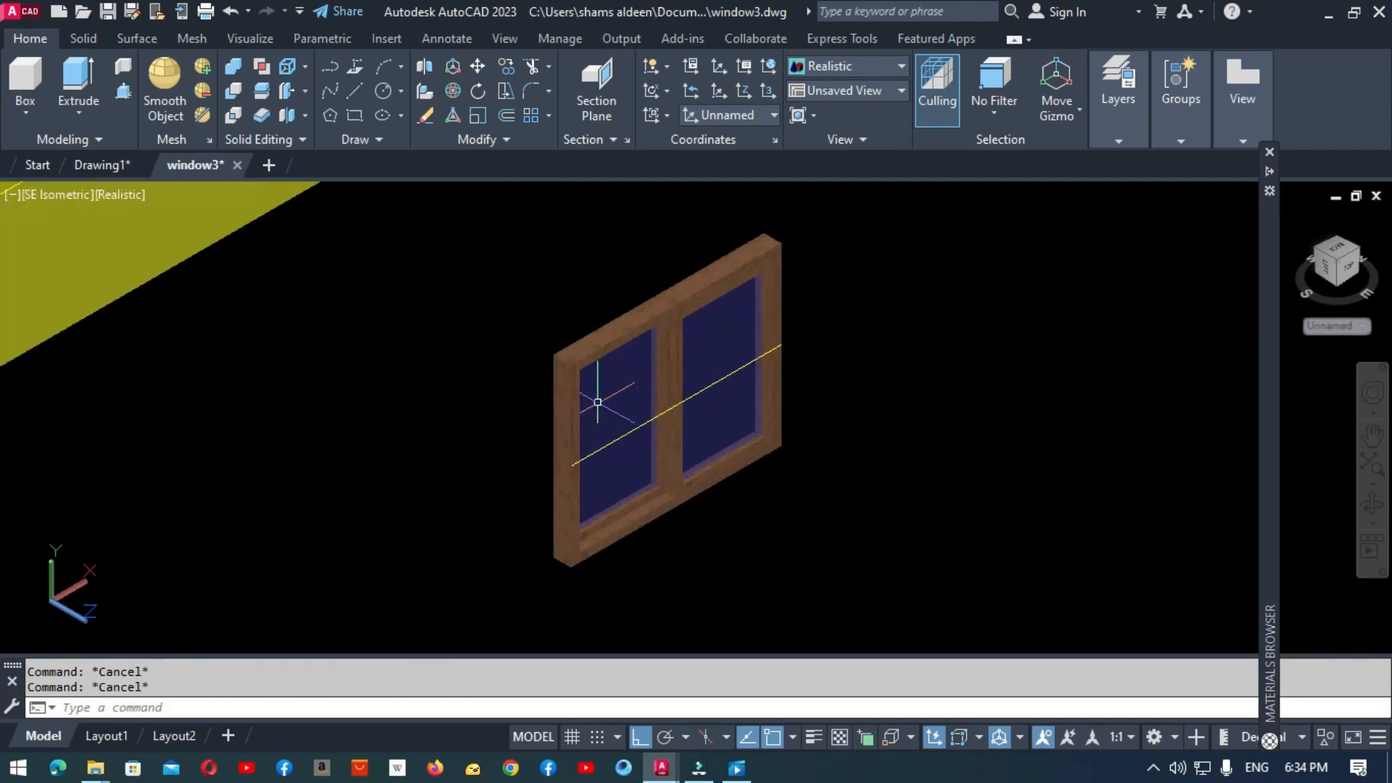
scroll(597, 401, up, 2)
click(559, 488)
key(Escape)
click(643, 448)
text(e)
key(Return)
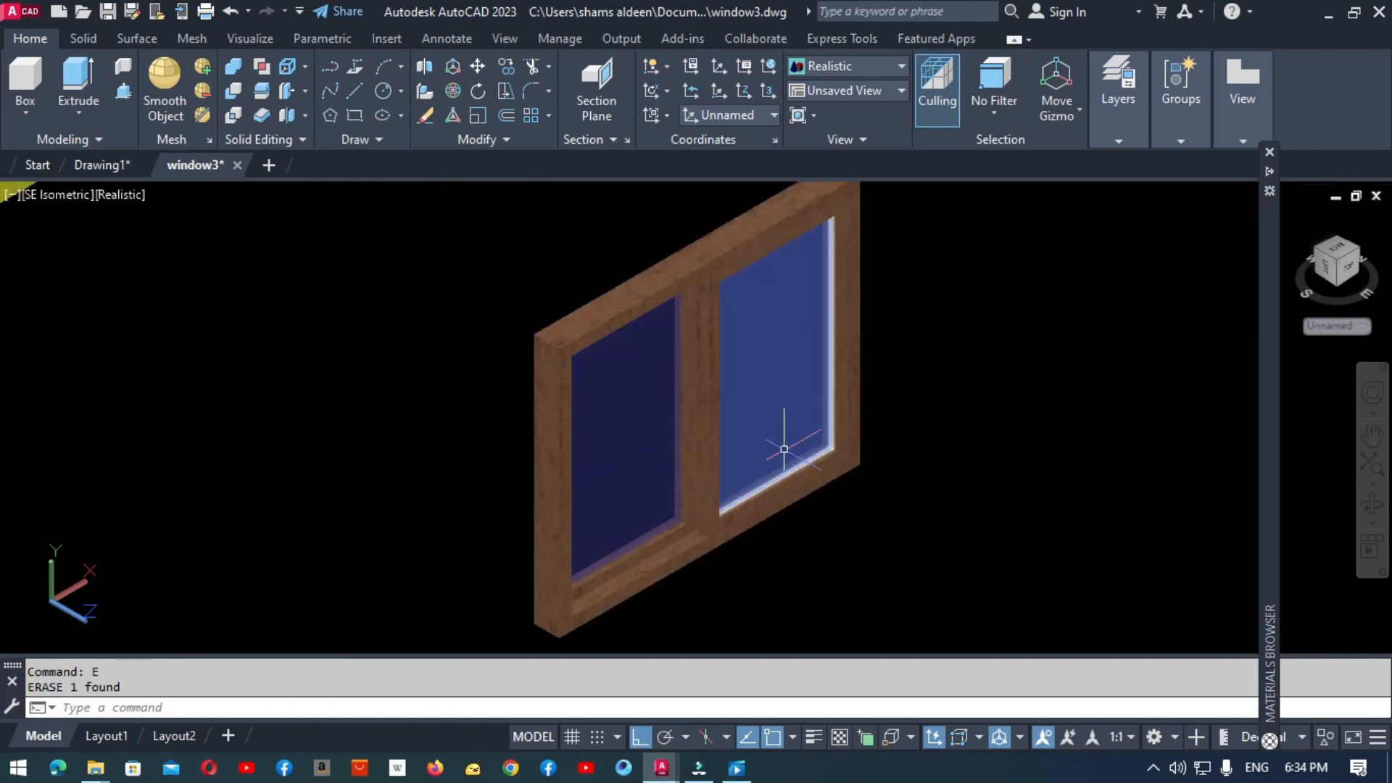
Step: Switch the viewport back to the 2D Wireframe visual style
scroll(783, 444, down, 4)
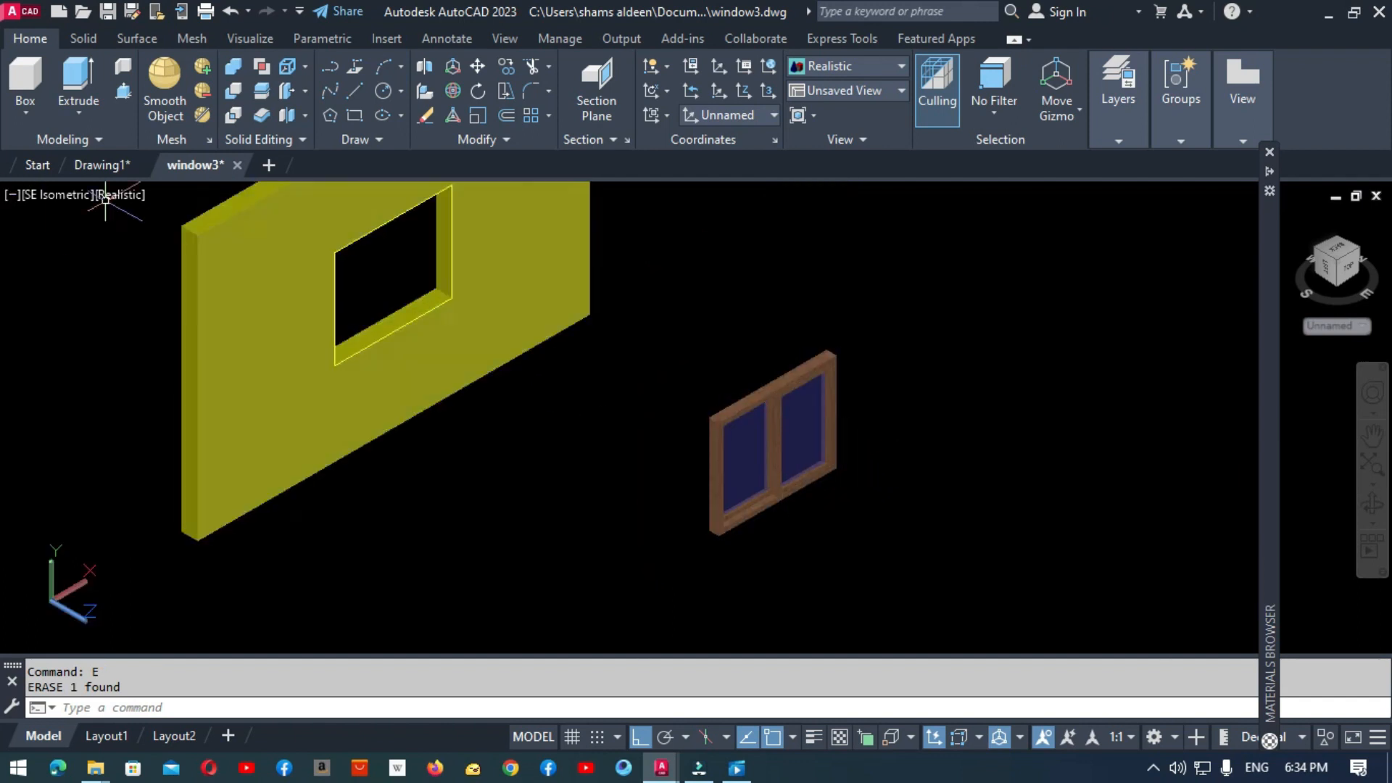
click(116, 195)
click(138, 247)
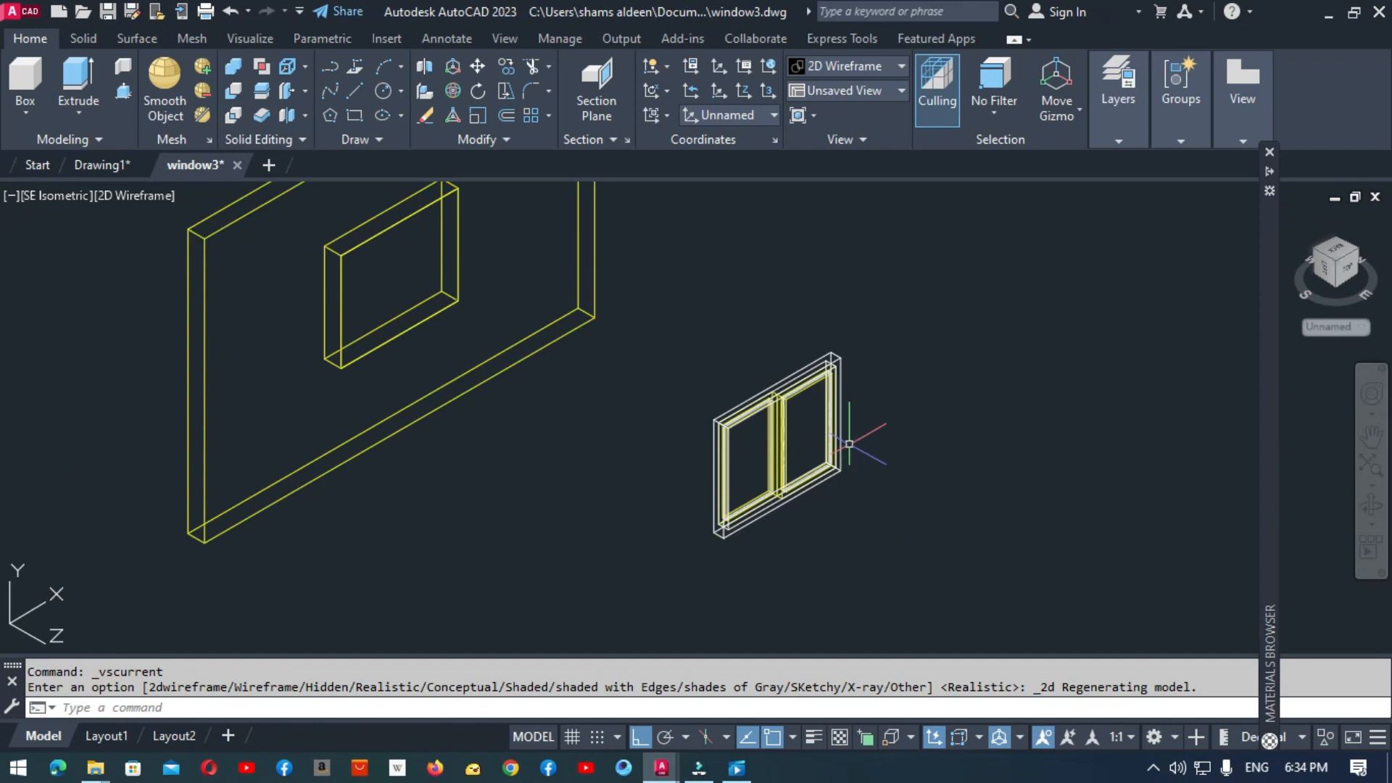
Step: Move the complete window into the wall opening, taking the base point on the frame's lower corner edge
text(m)
key(Return)
click(946, 320)
click(681, 583)
key(Return)
scroll(839, 507, up, 5)
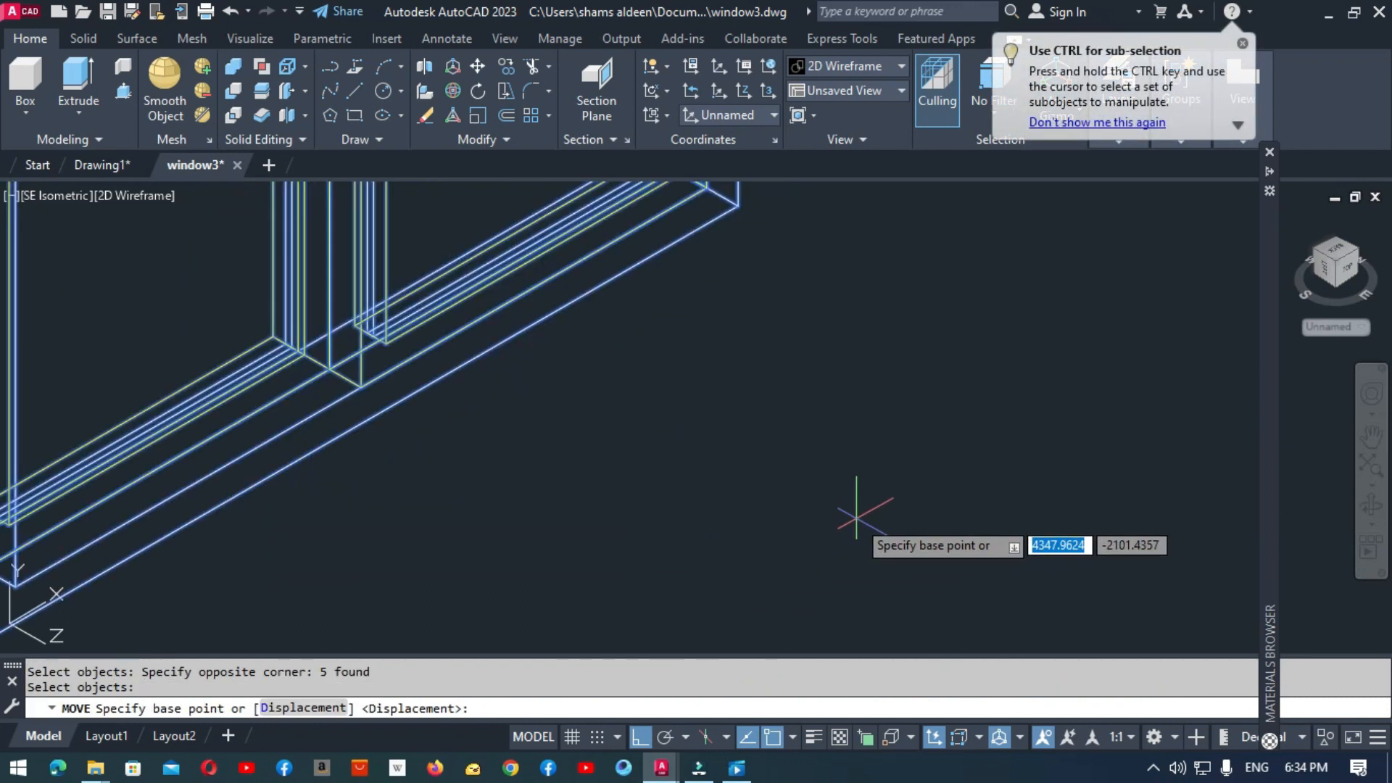
click(1372, 442)
drag(852, 290, 815, 457)
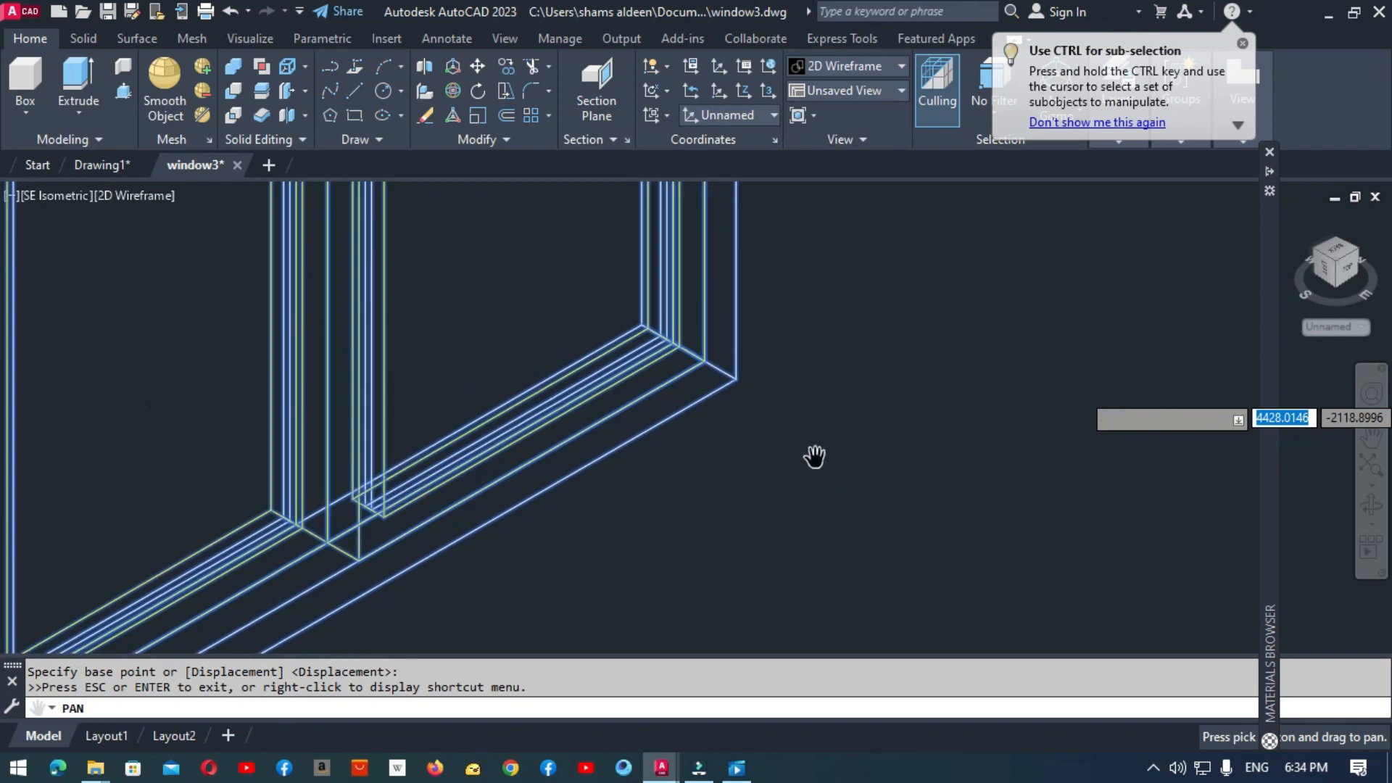
key(Escape)
click(689, 353)
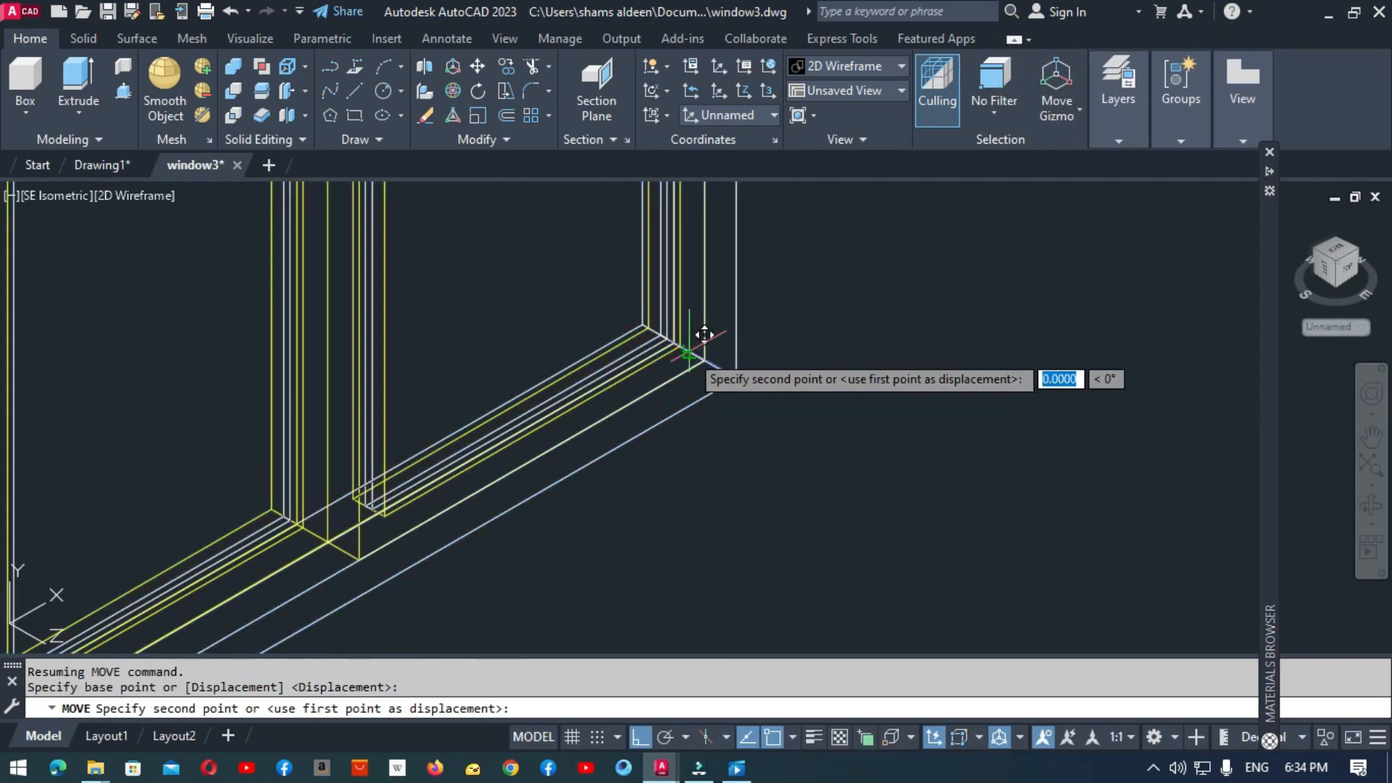
scroll(705, 335, down, 5)
scroll(336, 295, up, 5)
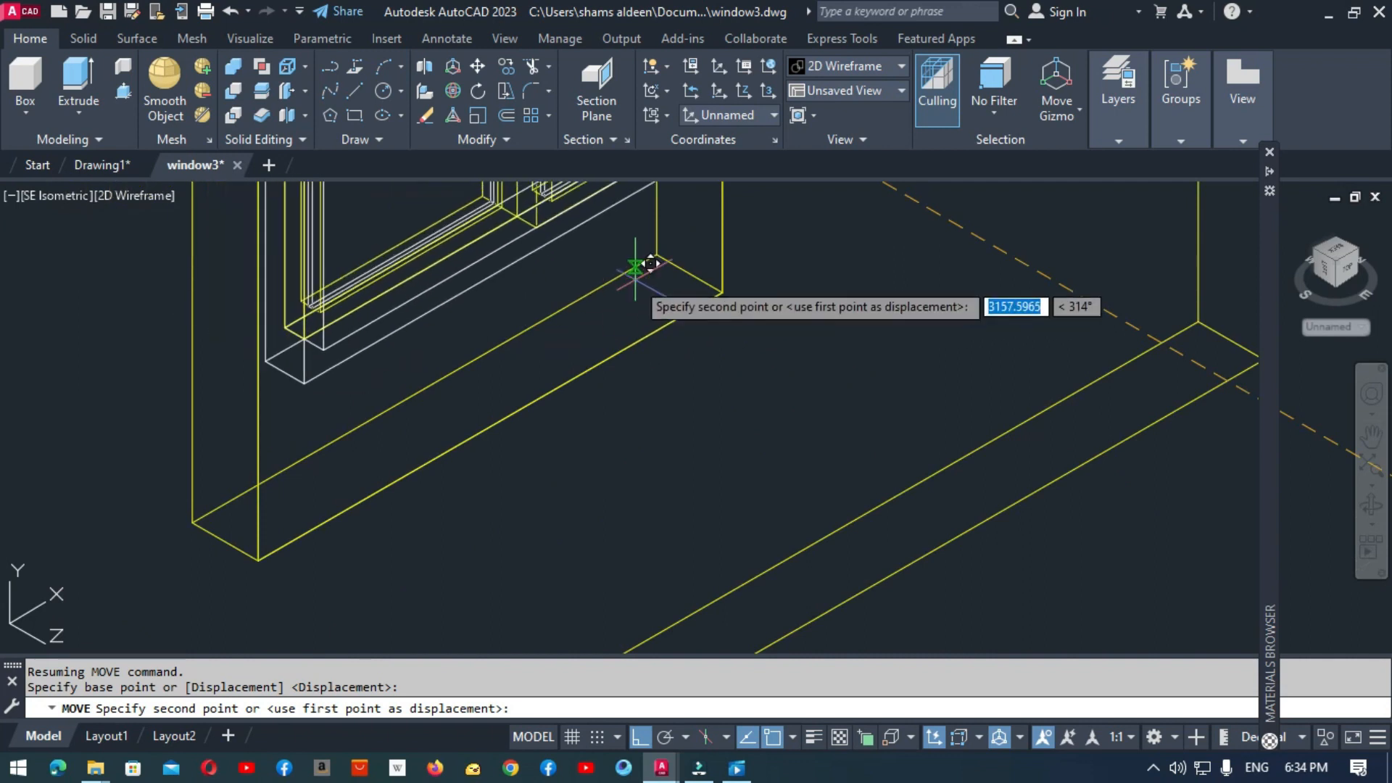
key(Escape)
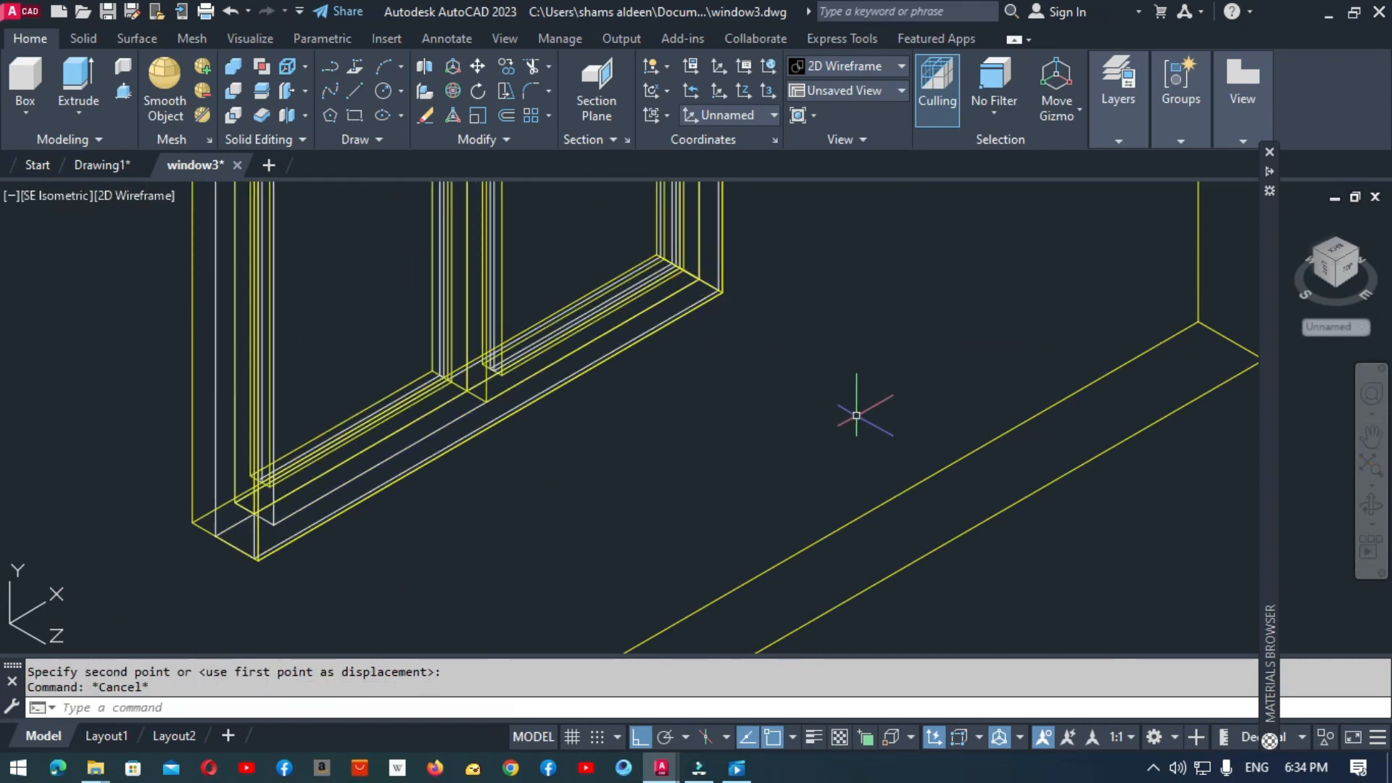
Step: Fit the wall and window to the drawing extents and turn on ground shadows
scroll(856, 416, down, 3)
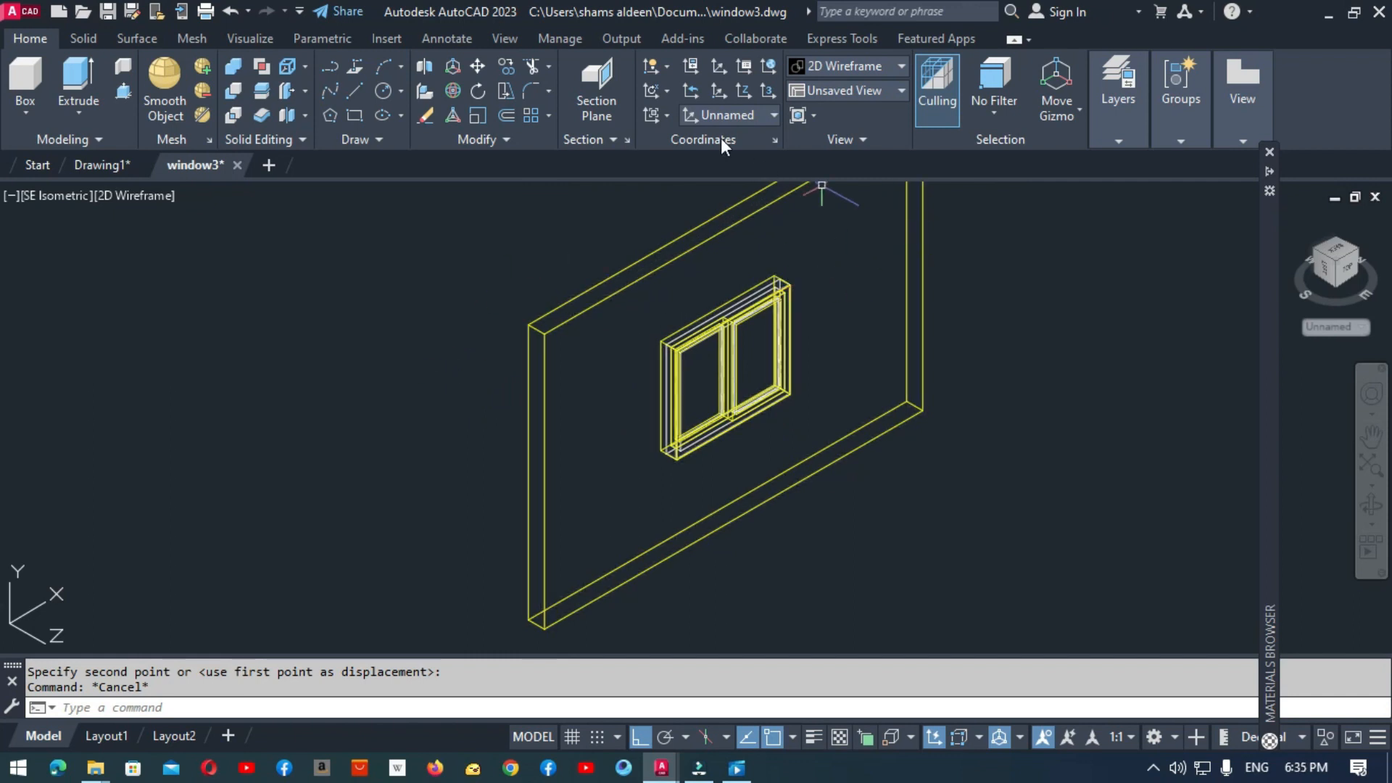
text(z)
key(Return)
text(e)
key(Return)
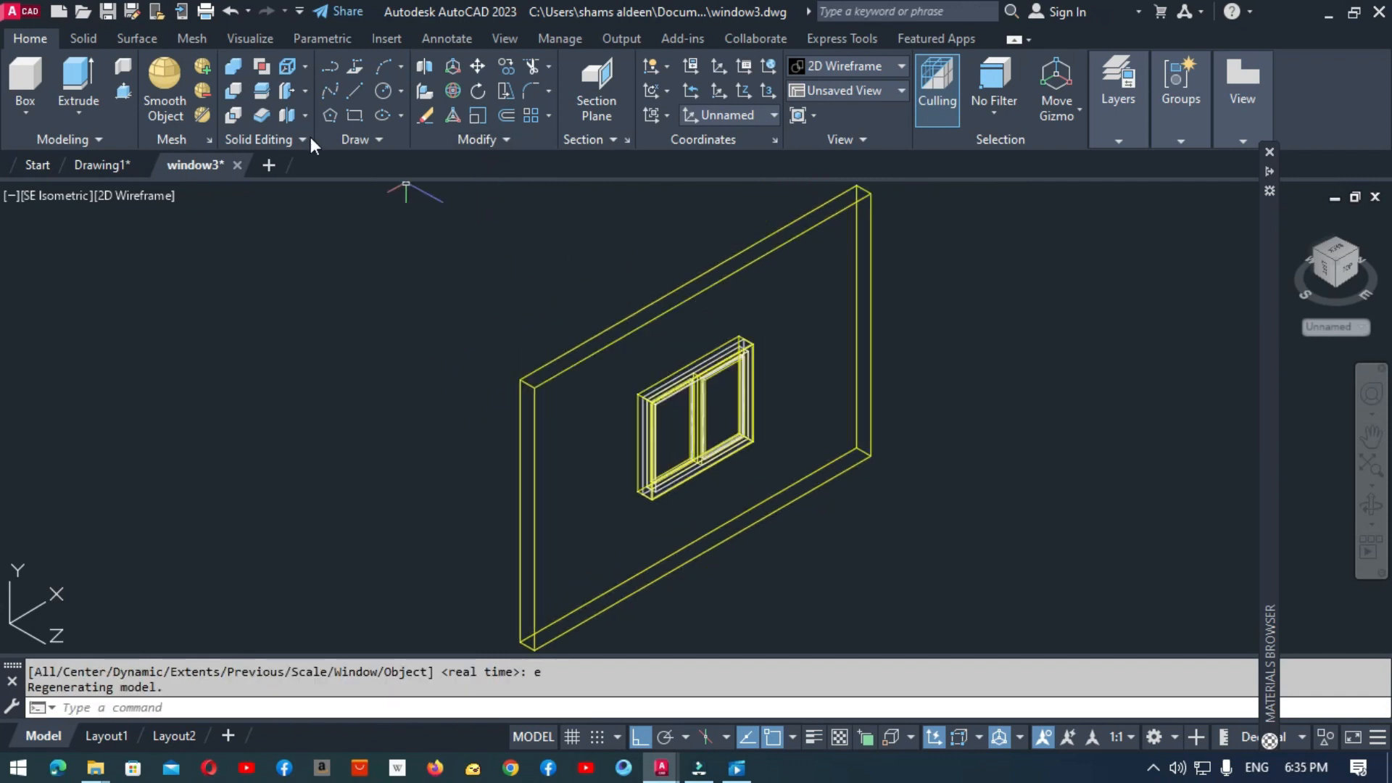
click(239, 39)
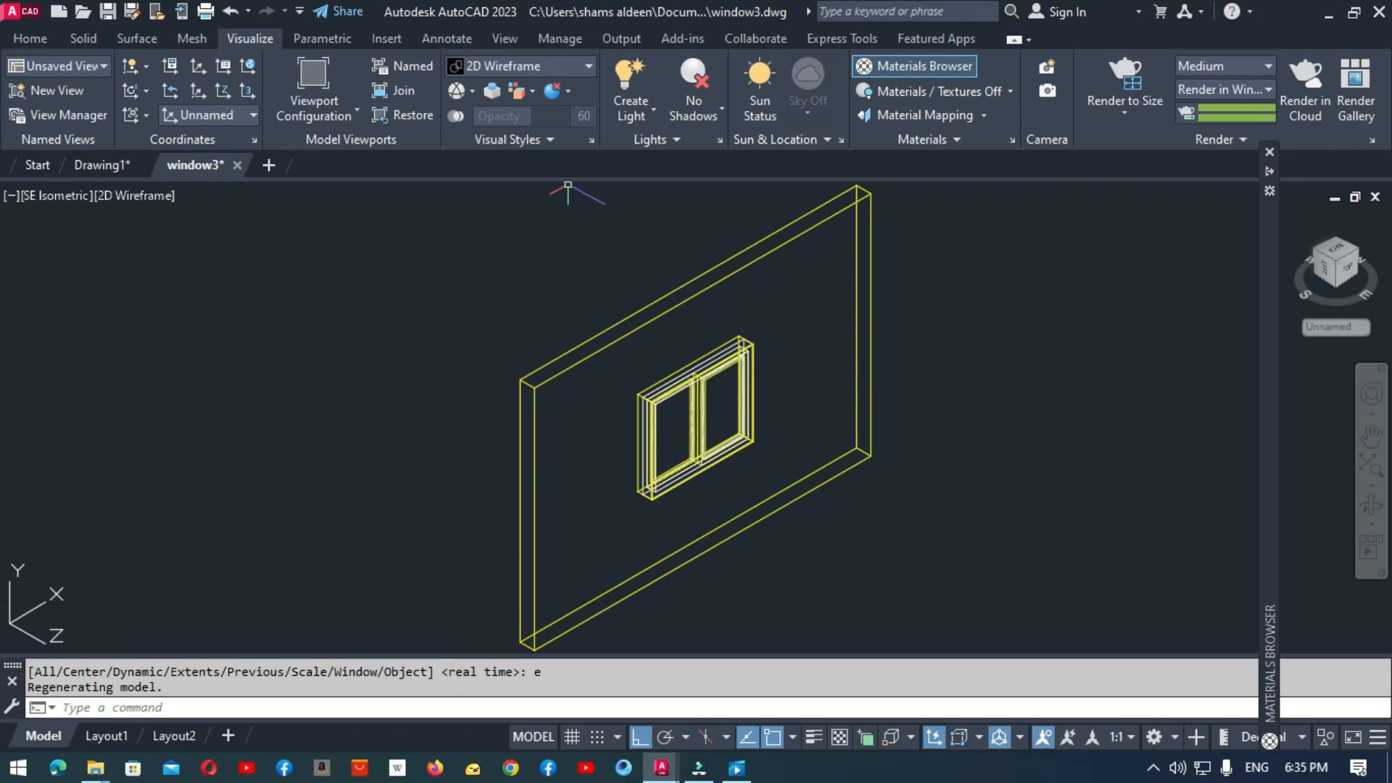
click(694, 109)
click(718, 187)
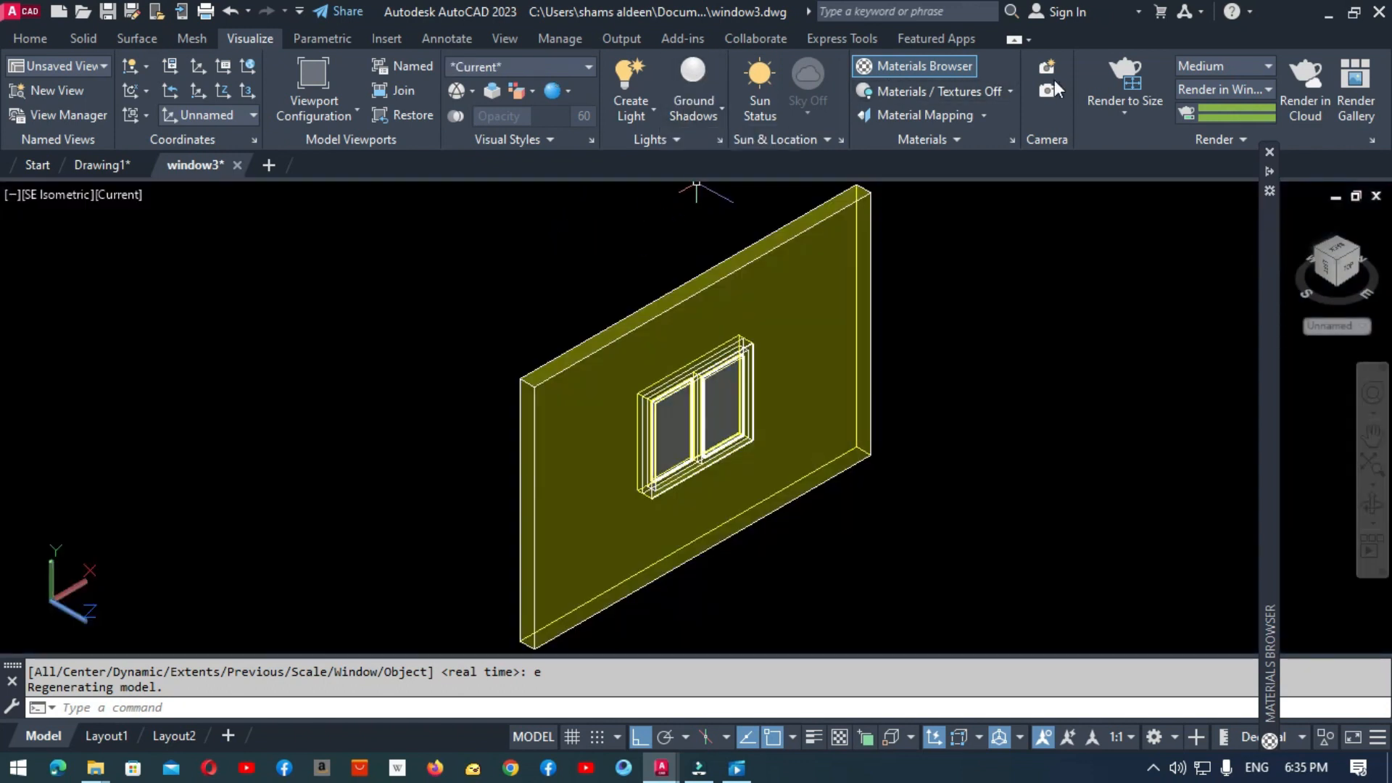
Step: Reopen the Materials Browser and try to apply a Mahogany material at the edge of the window opening
click(928, 71)
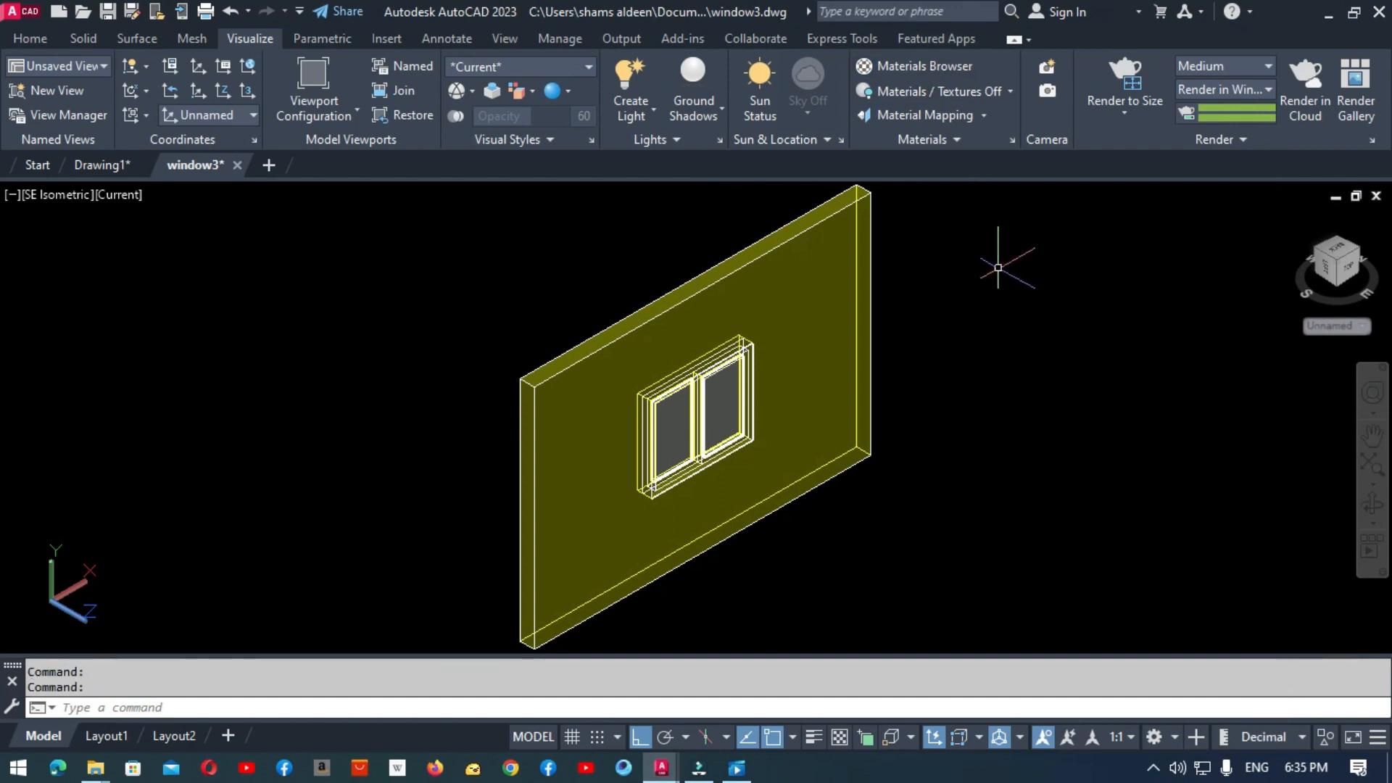
click(930, 71)
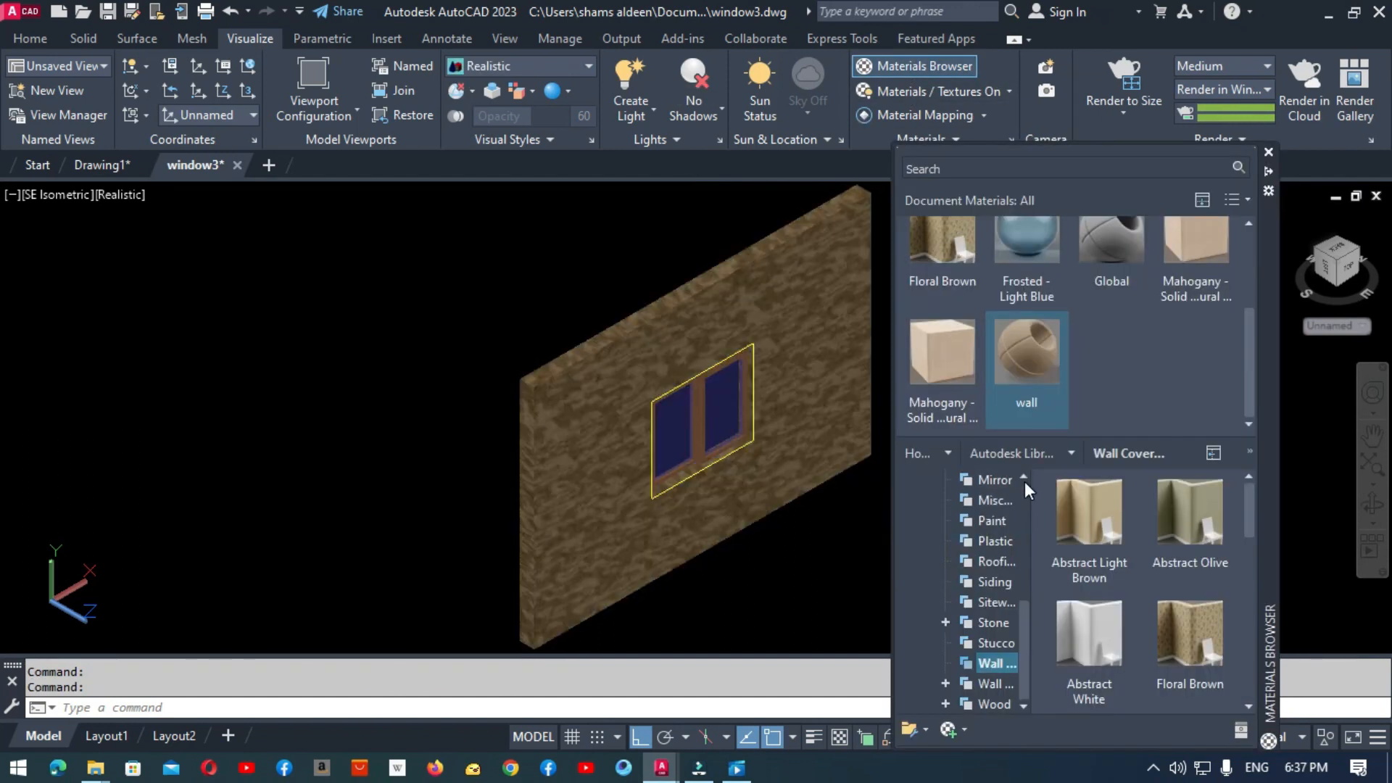
drag(1195, 288, 757, 390)
click(752, 391)
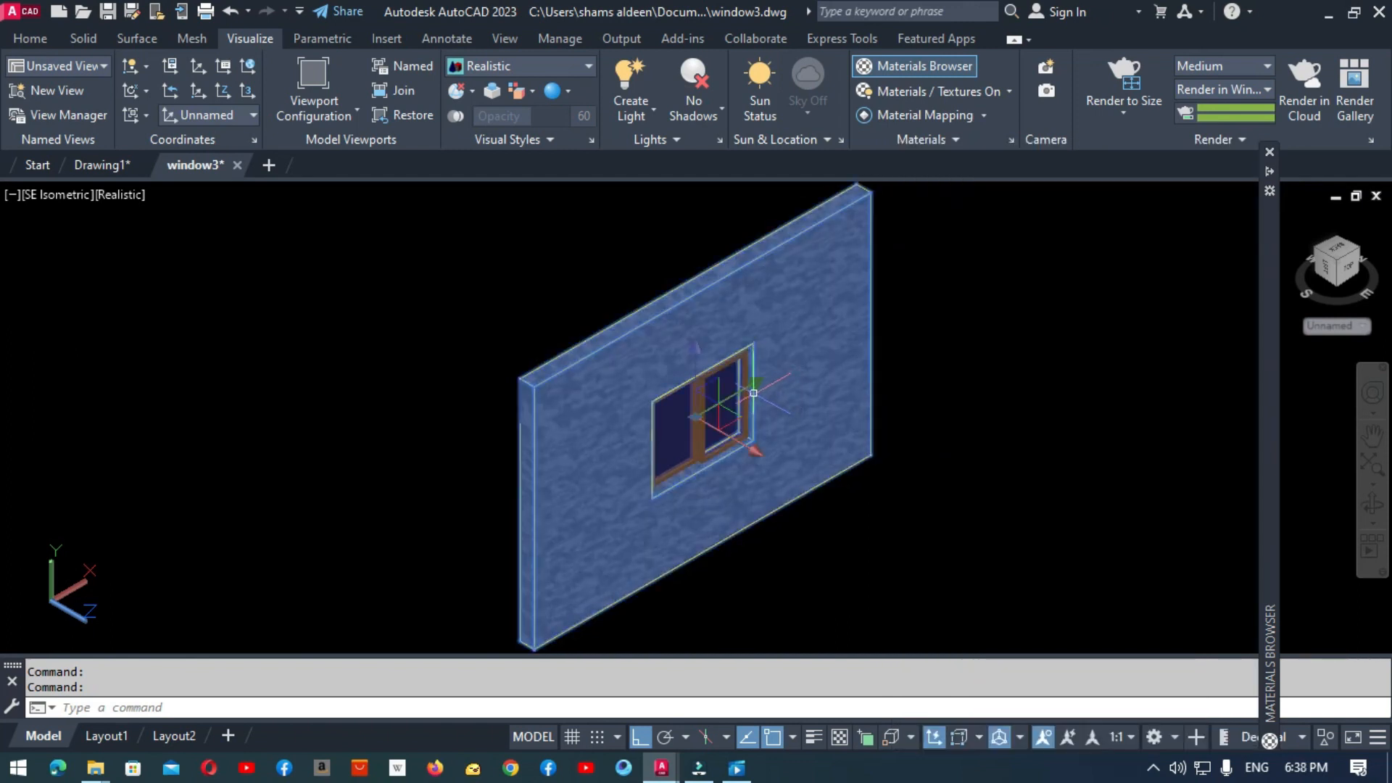
key(Escape)
scroll(795, 420, up, 6)
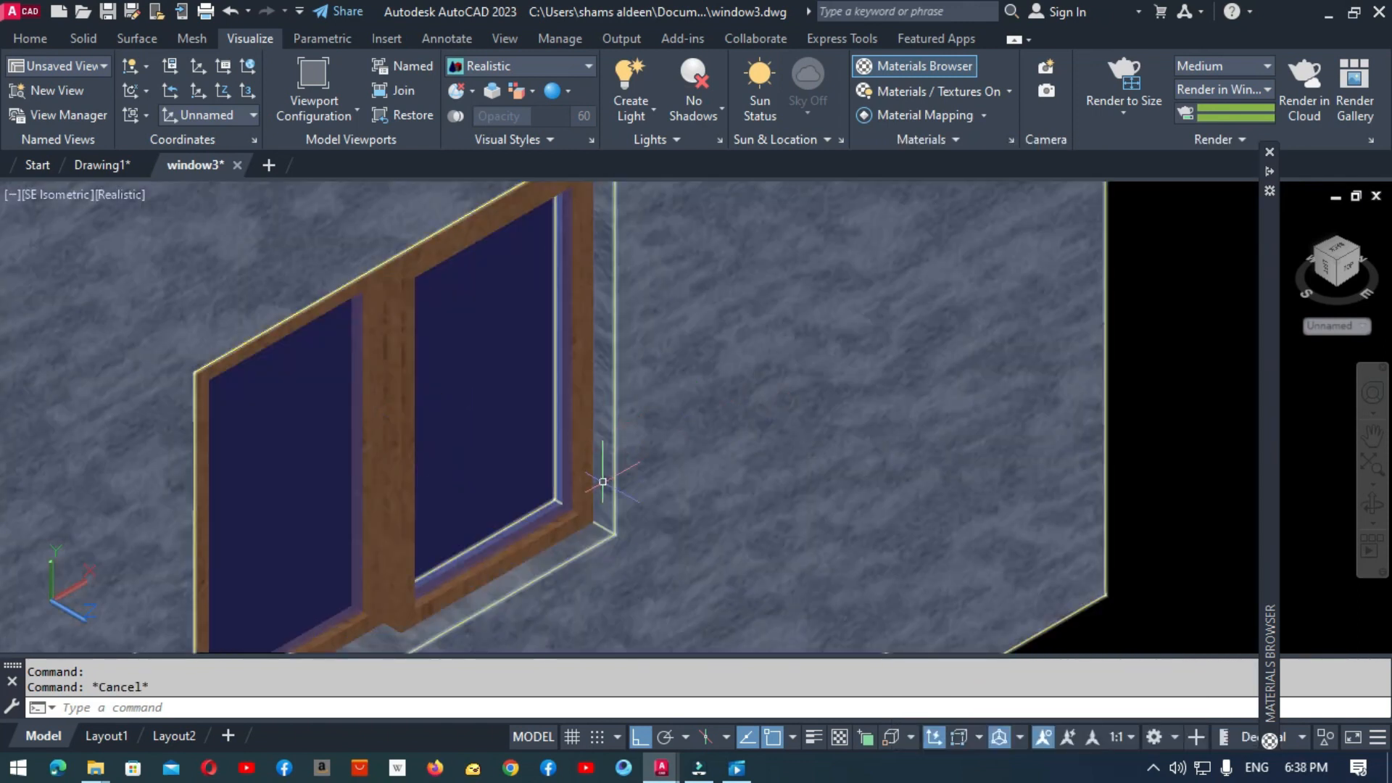
key(Escape)
scroll(671, 508, down, 8)
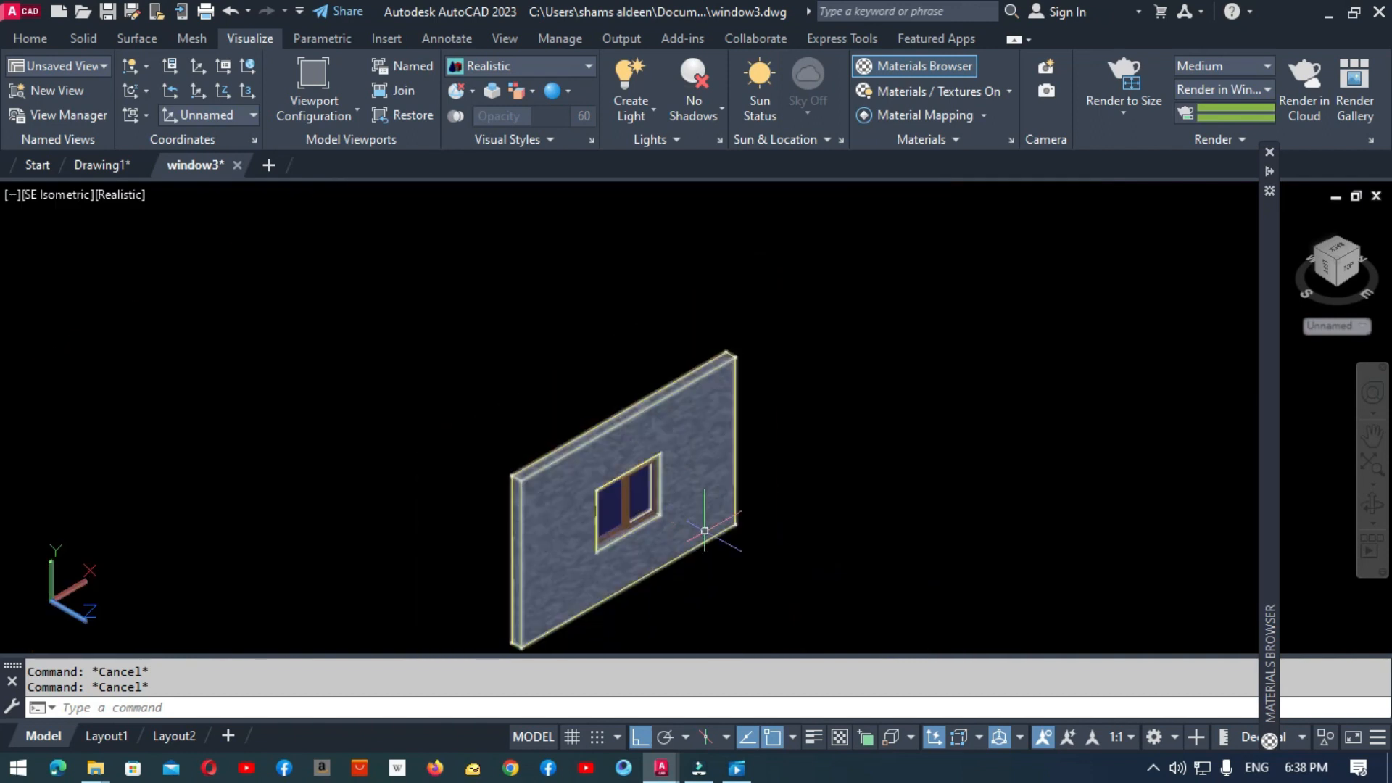
text(M)
key(Return)
click(806, 335)
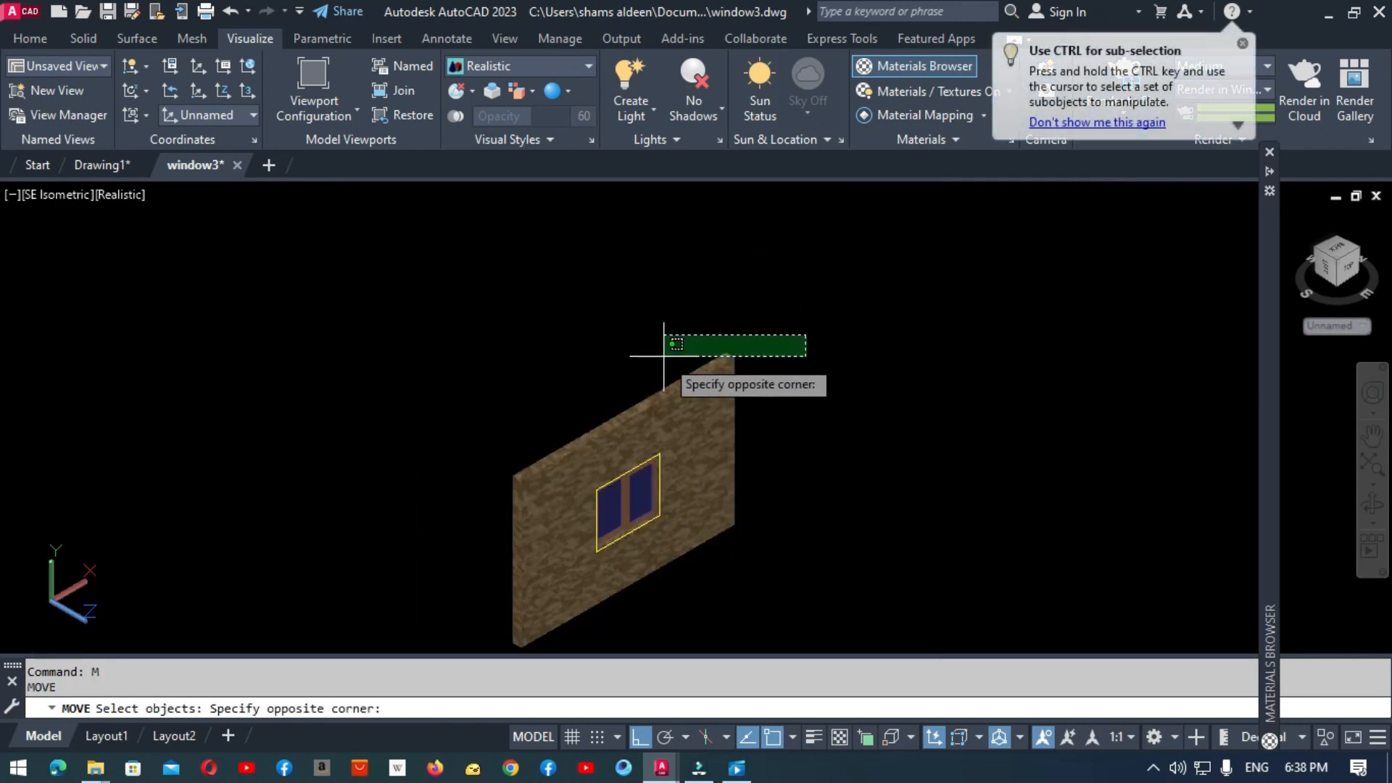
click(683, 379)
key(Return)
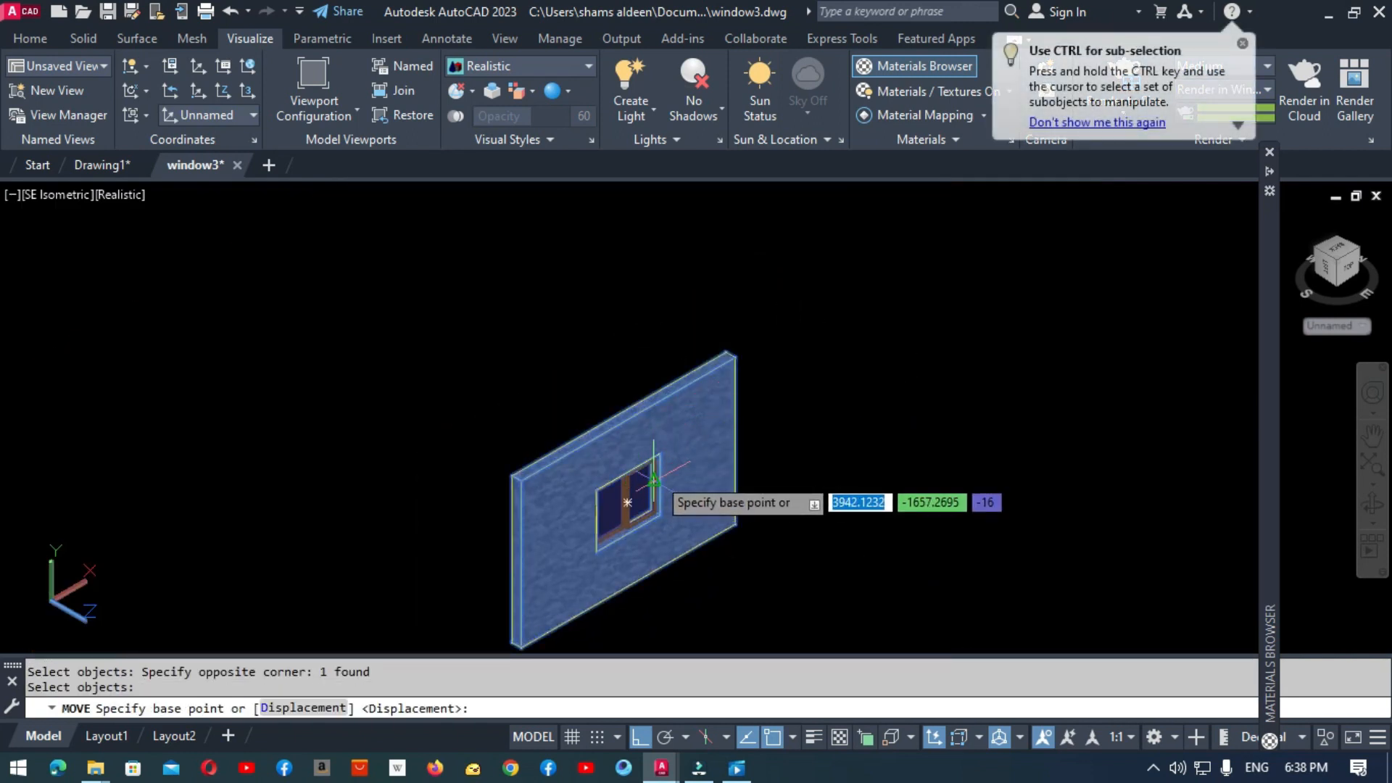
key(Escape)
key(Return)
click(791, 328)
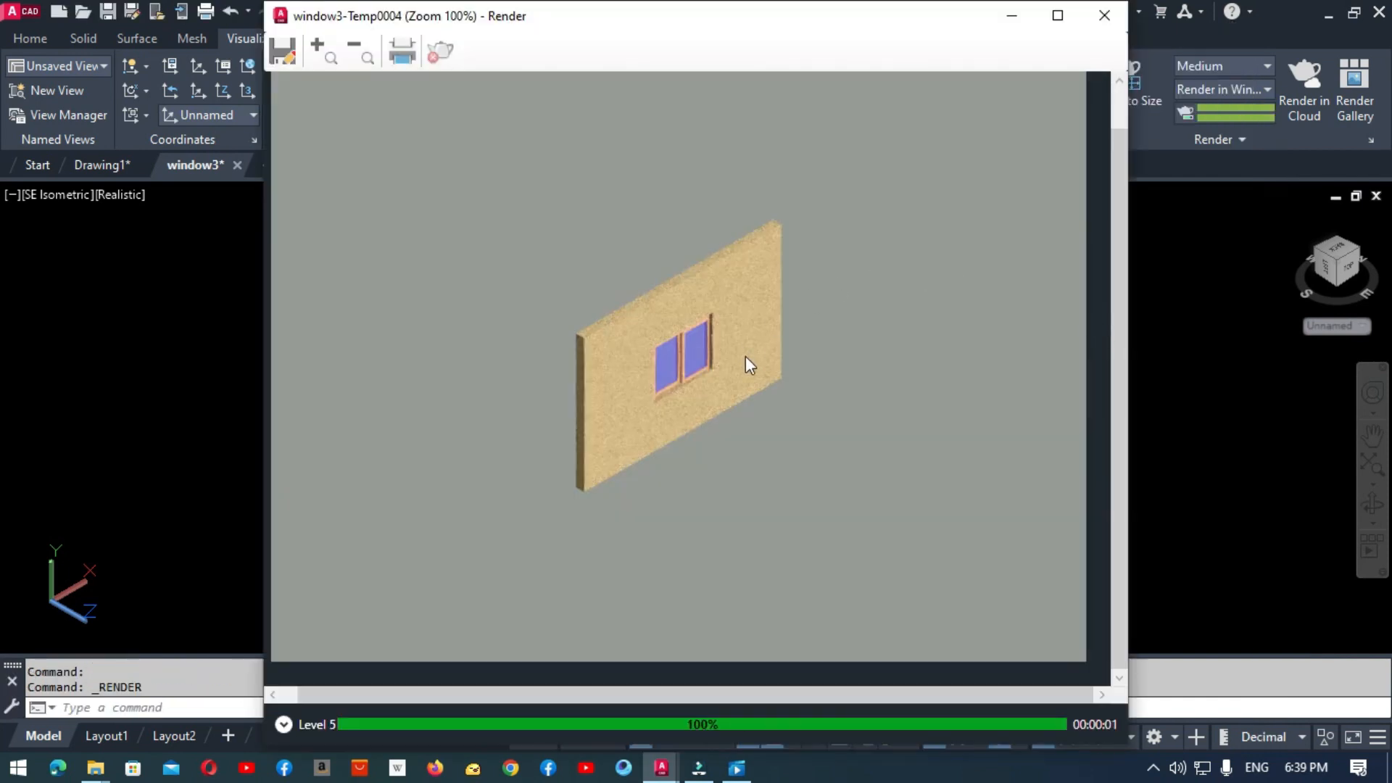
Step: Examine the finished render of the wall and window at 200% zoom
scroll(801, 363, up, 1)
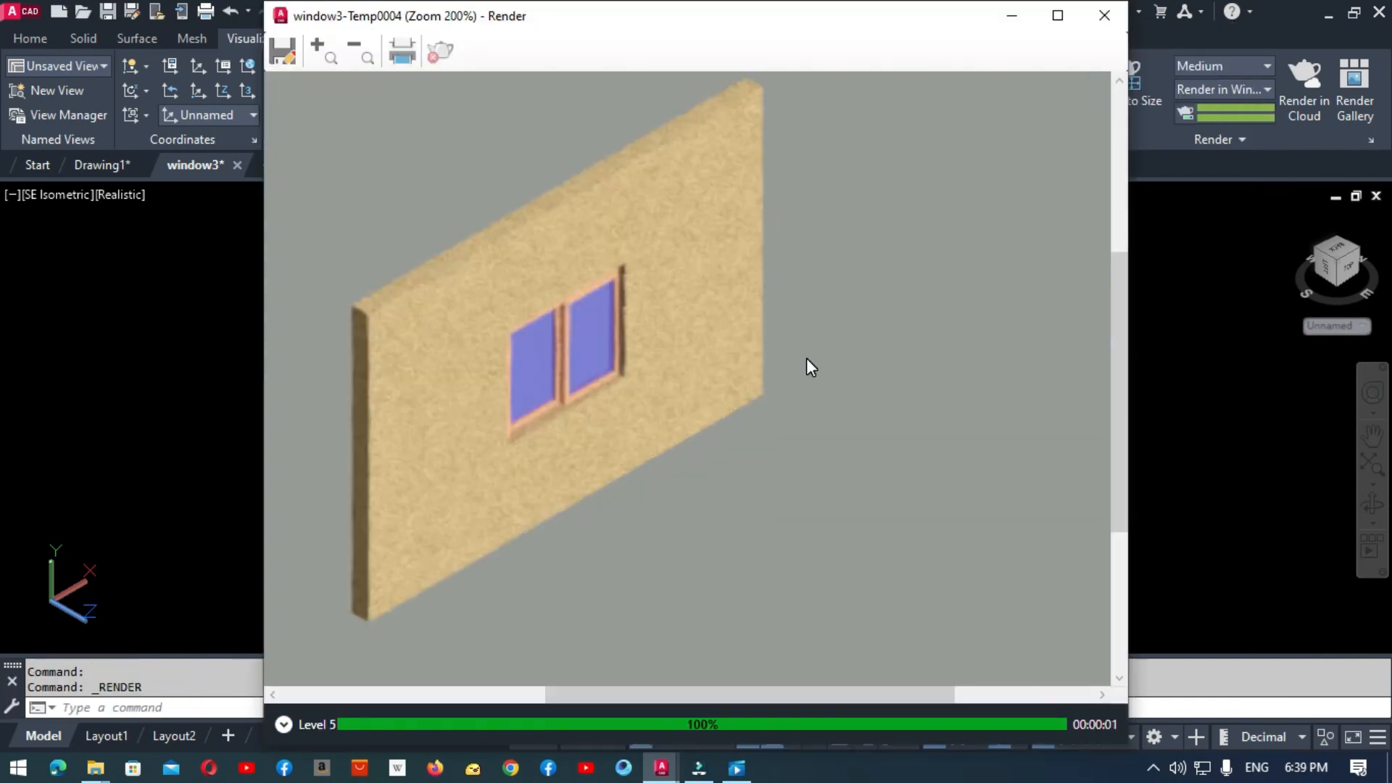